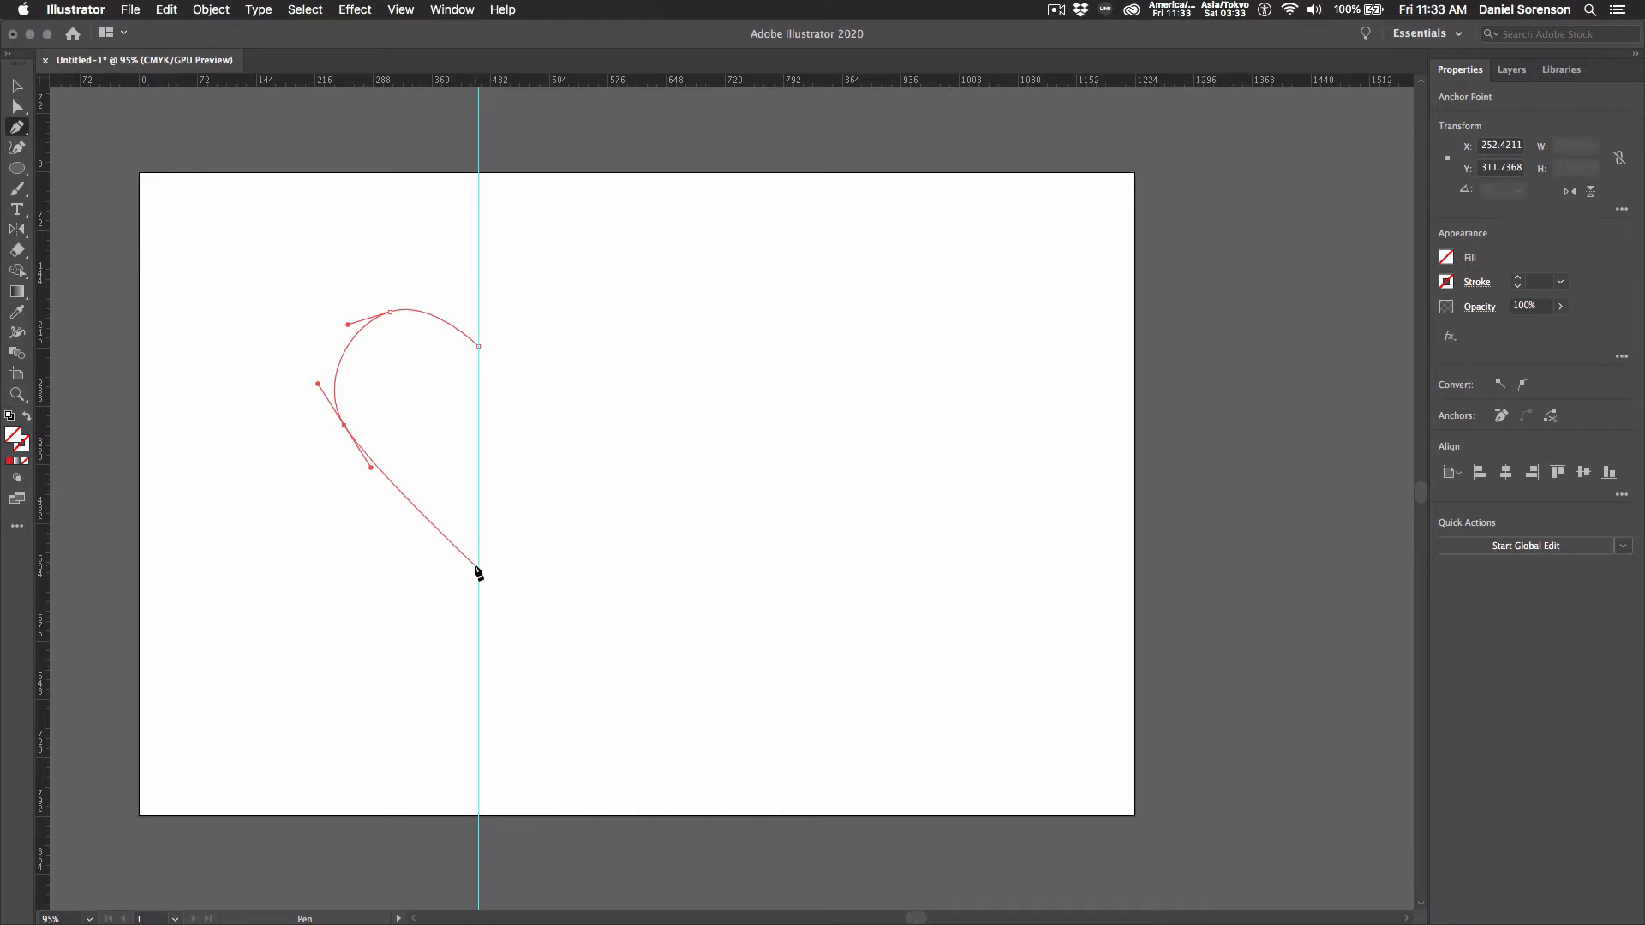
Step: Finish the half-heart path with an anchor on the vertical guide, and reshape its outer curve for a smoother contour
{"action": "left_click", "coordinate": [478, 561]}
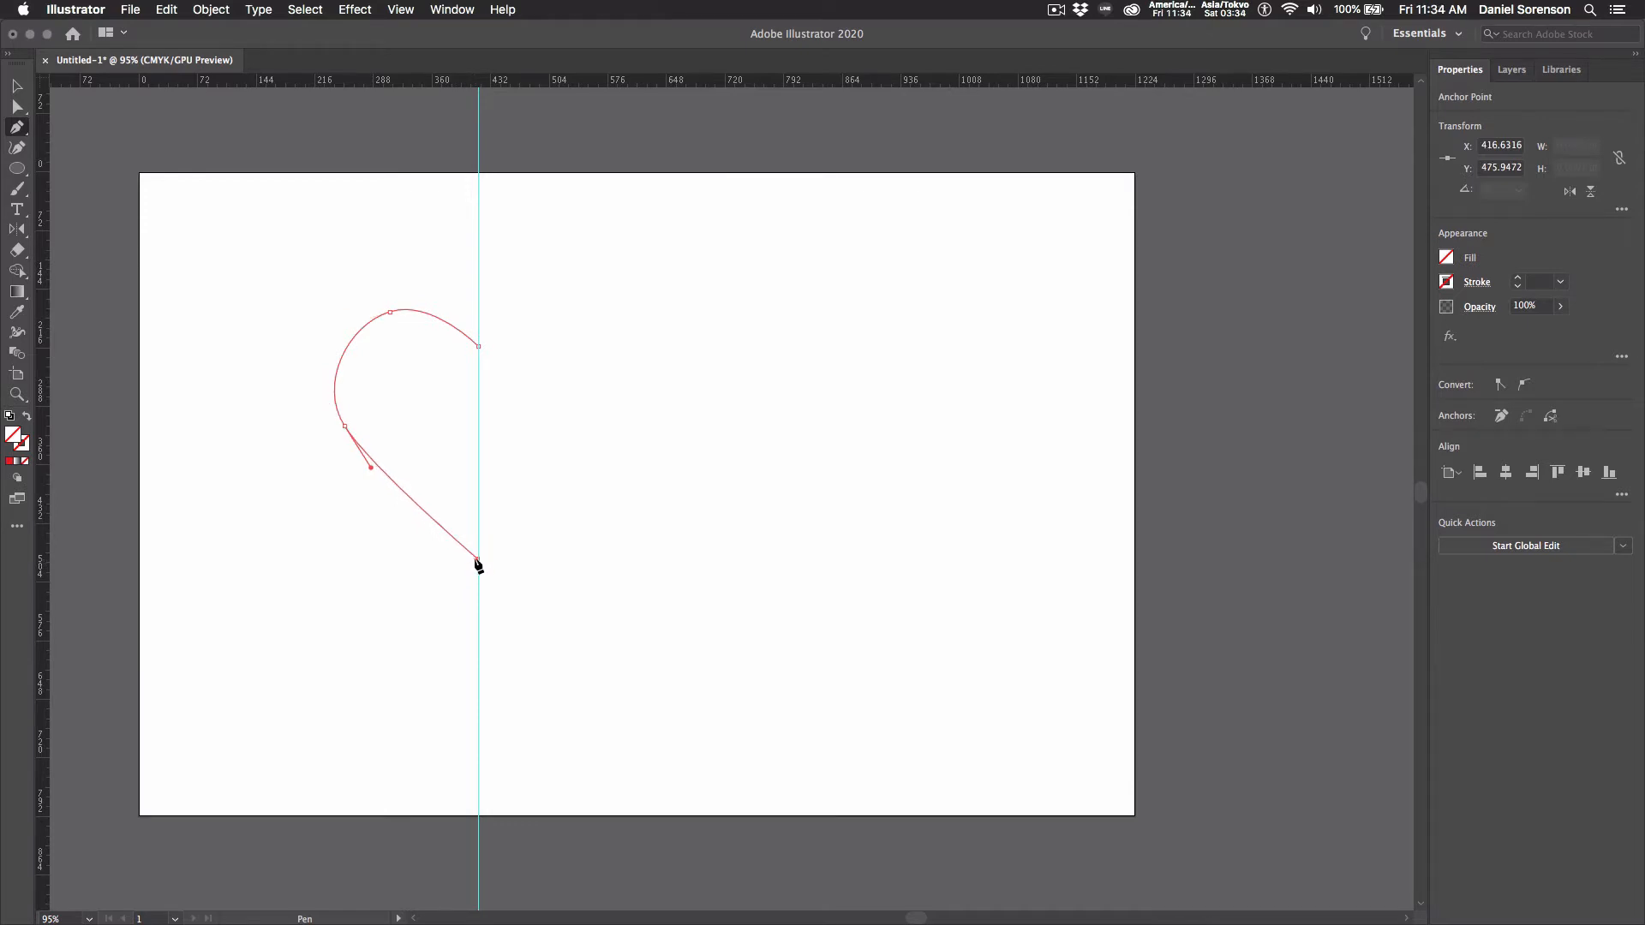
{"action": "left_click", "coordinate": [352, 326], "text": "super"}
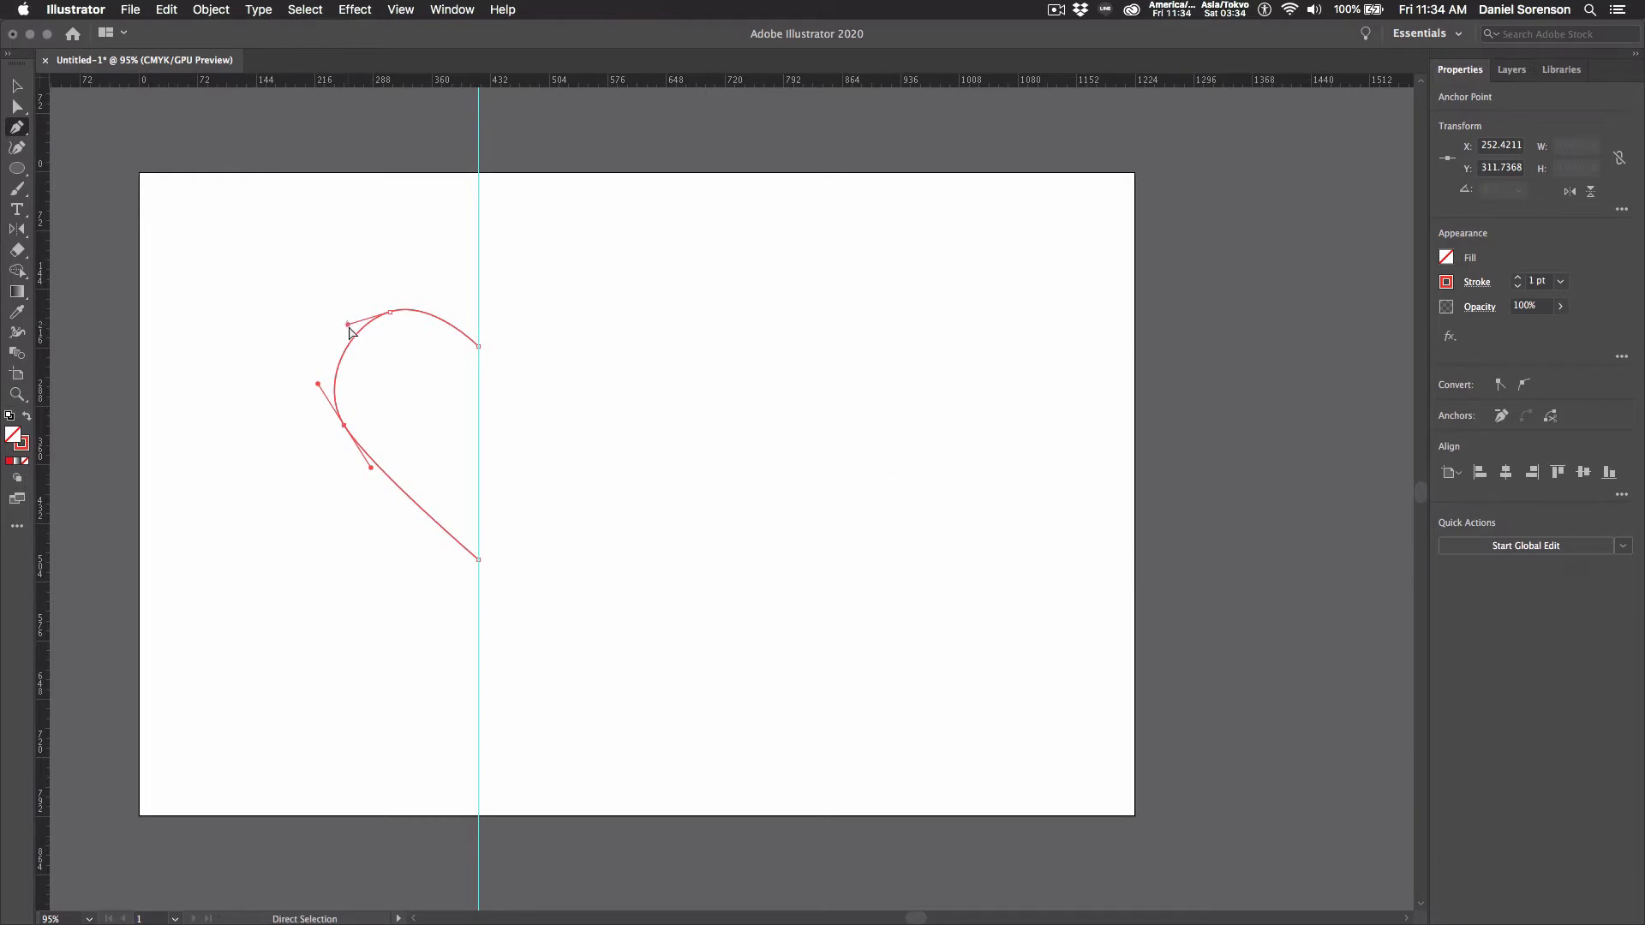
{"action": "left_click_drag", "start_coordinate": [296, 302], "coordinate": [514, 599]}
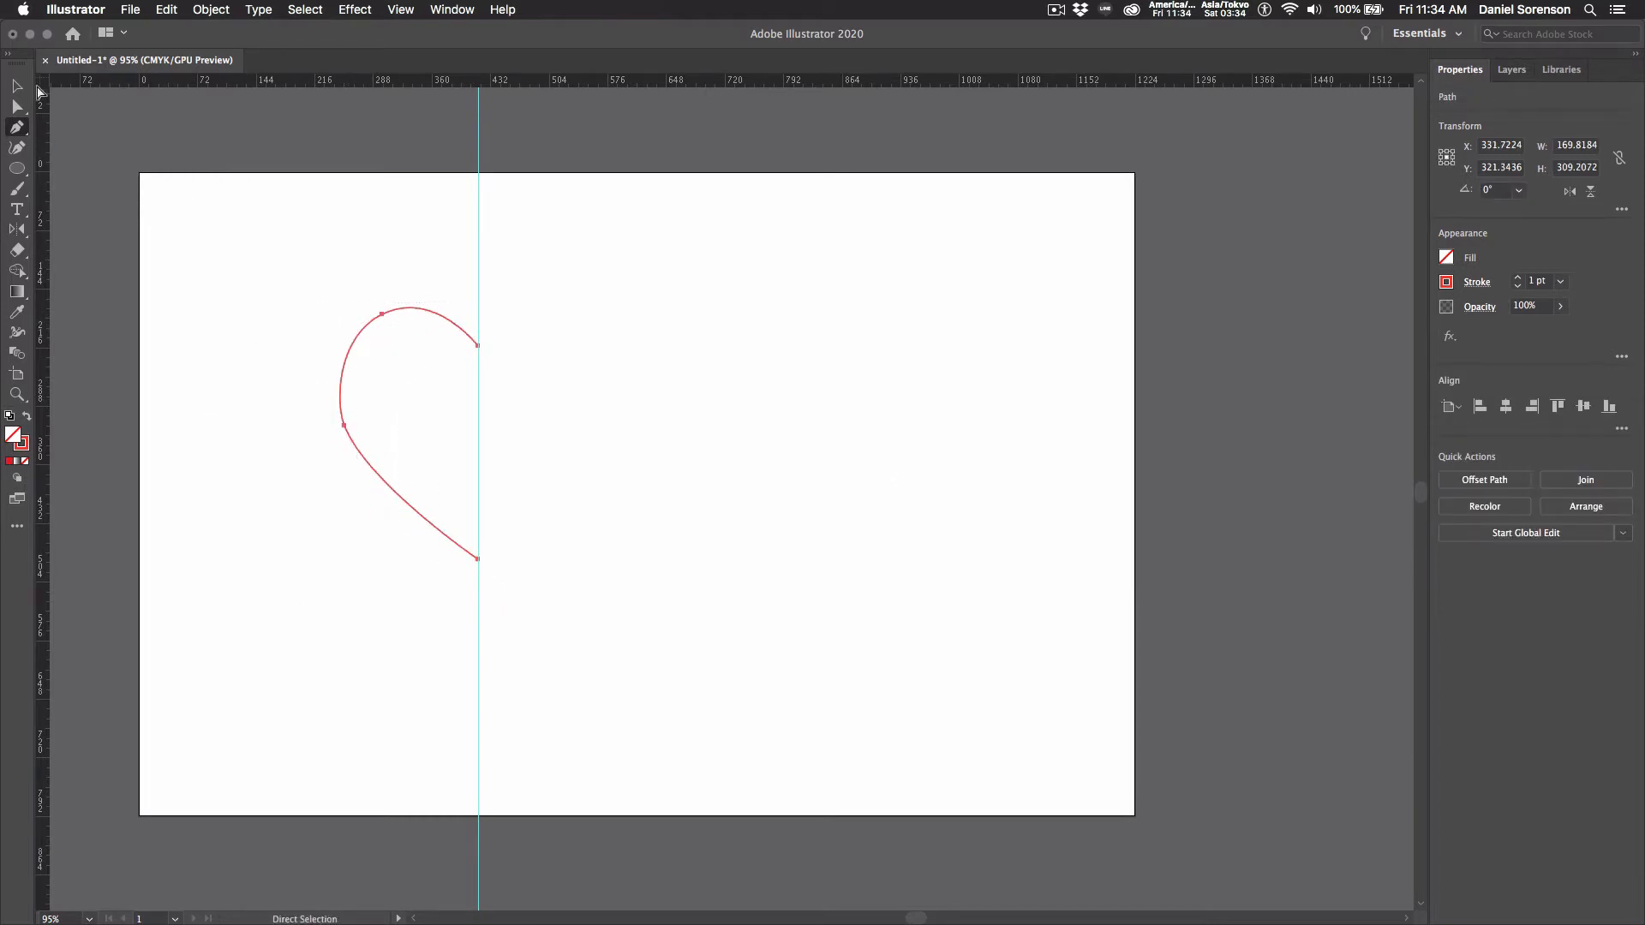
Step: Reflect a copy of the half heart across the guide using the Vertical axis
{"action": "left_click", "coordinate": [18, 86]}
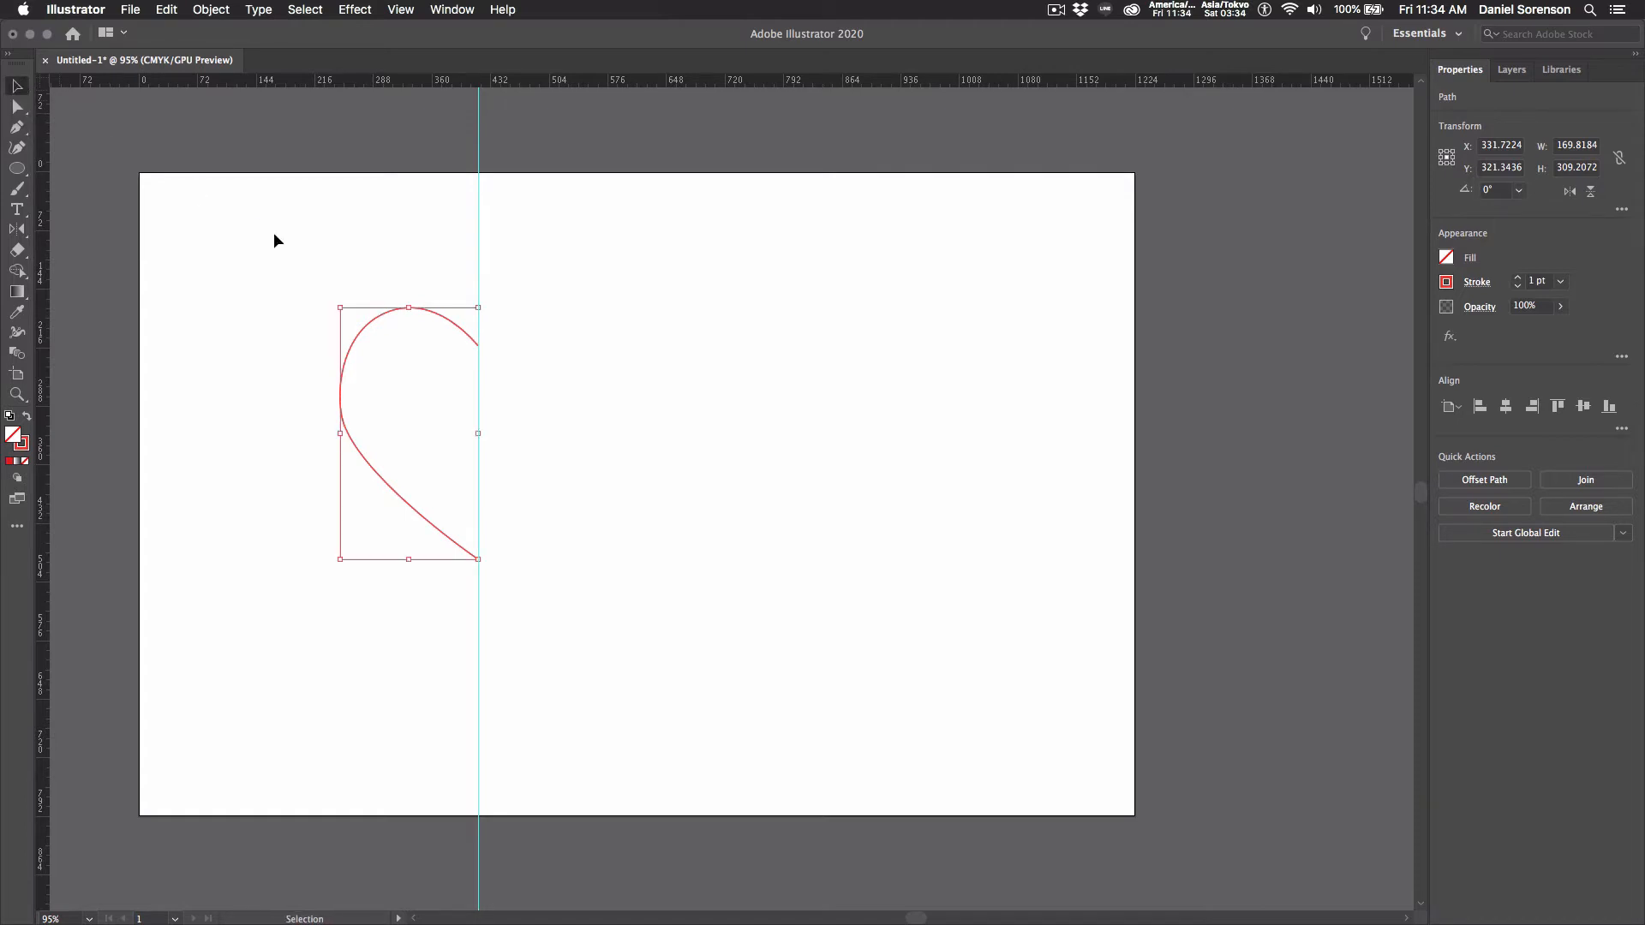
{"action": "left_click", "coordinate": [22, 233]}
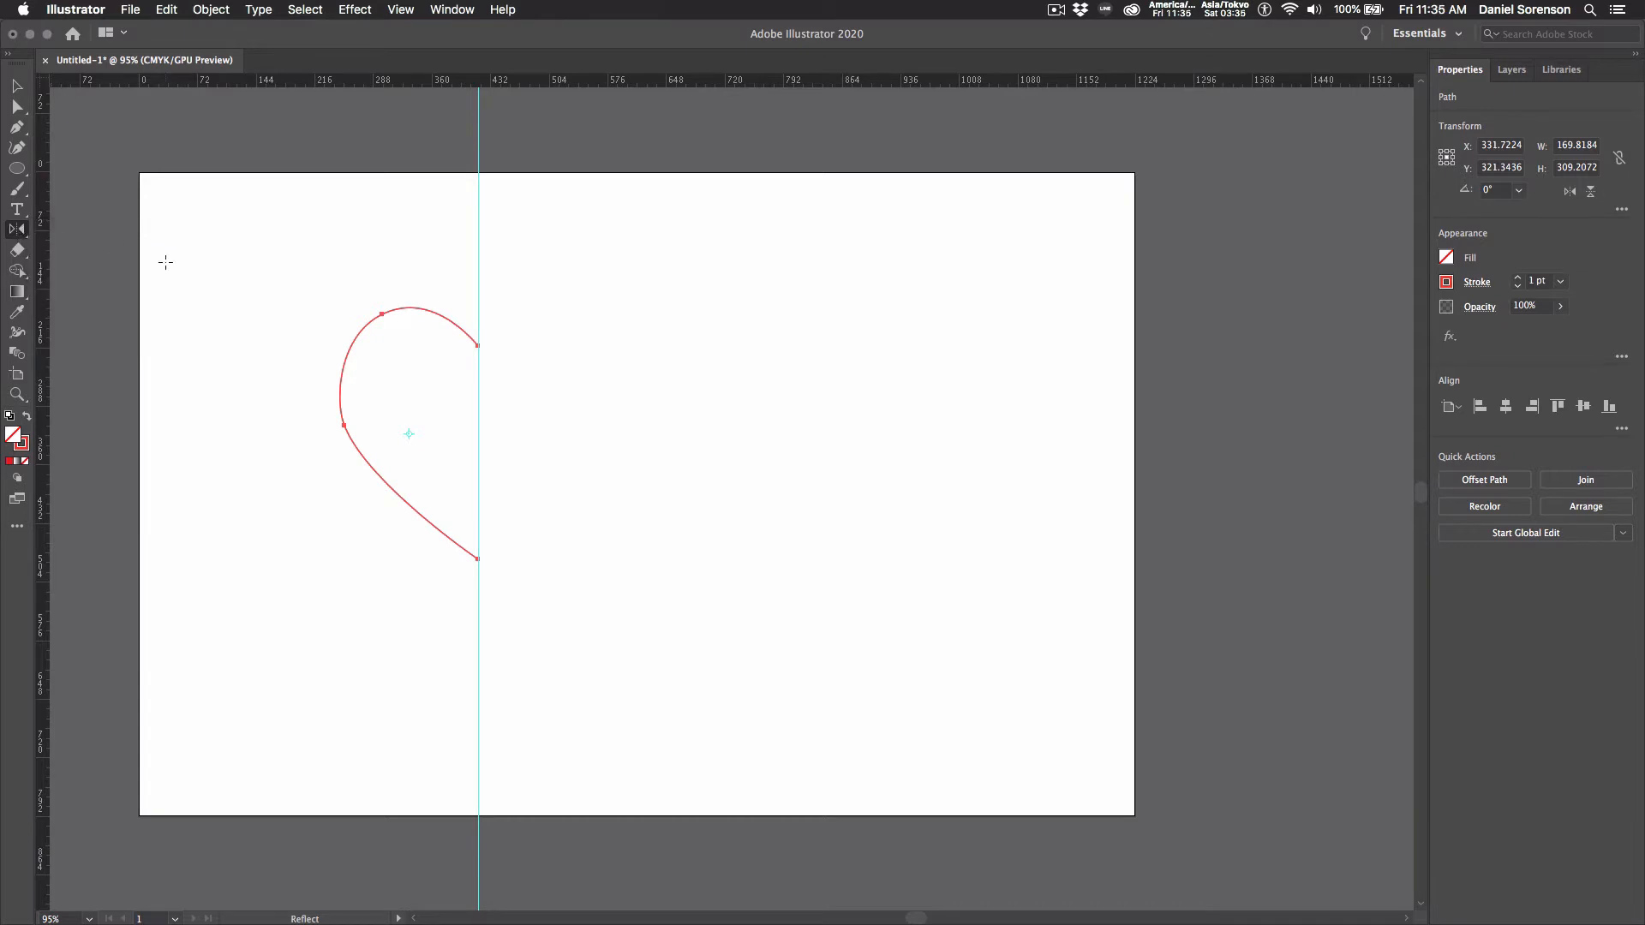
{"action": "left_click", "coordinate": [478, 432], "text": "alt"}
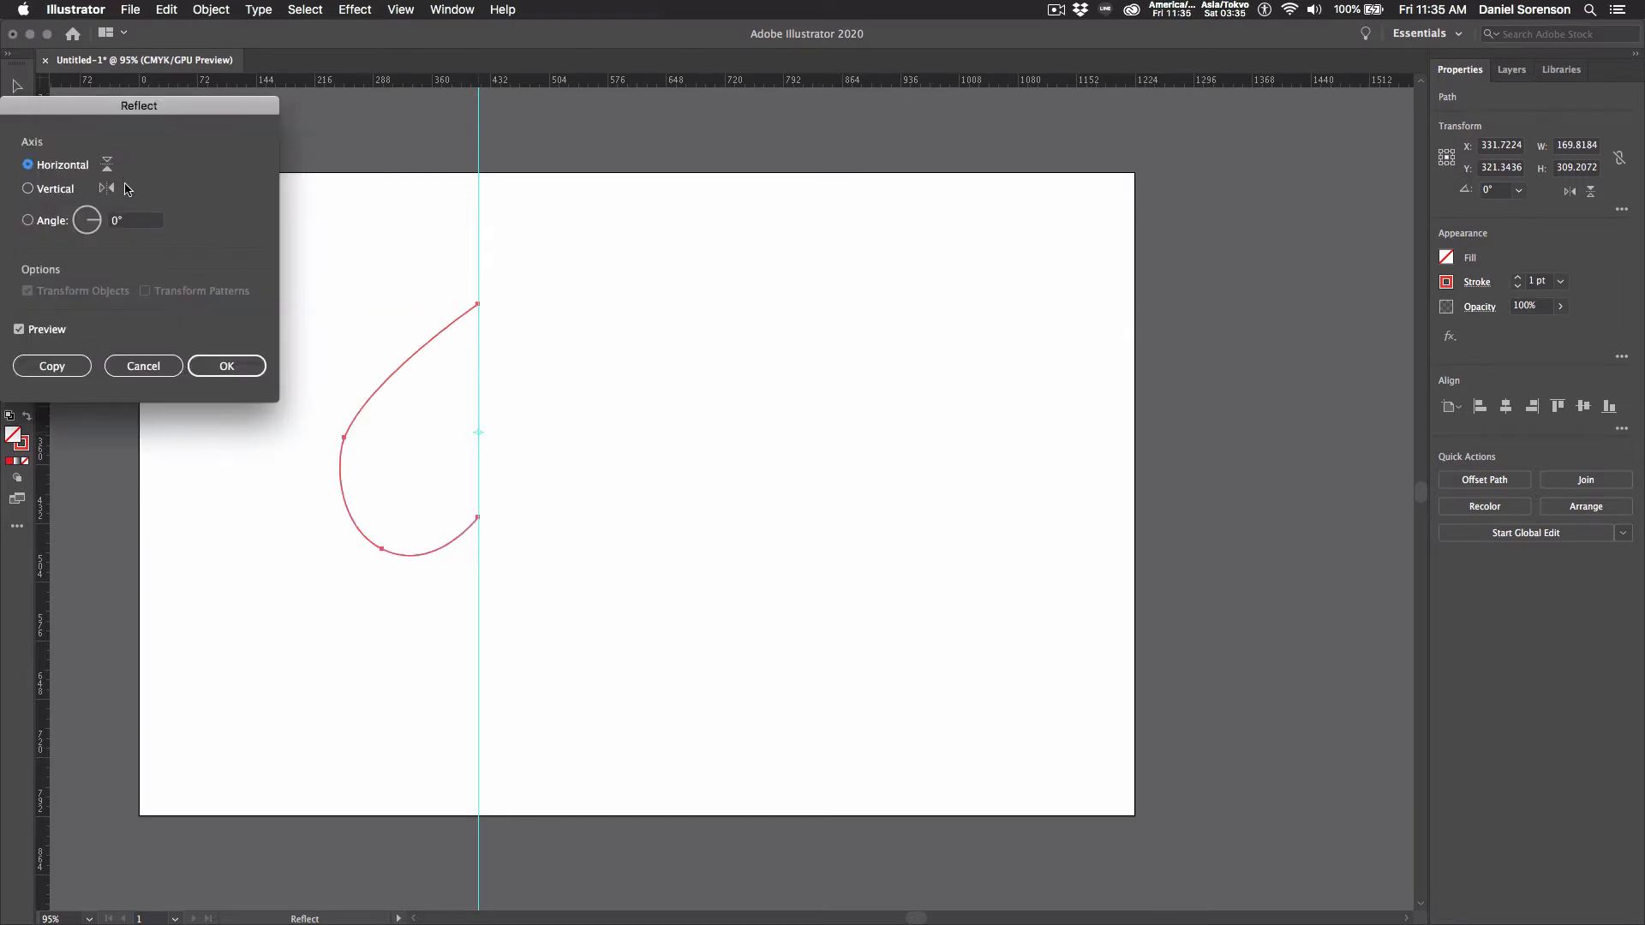
{"action": "left_click", "coordinate": [28, 189]}
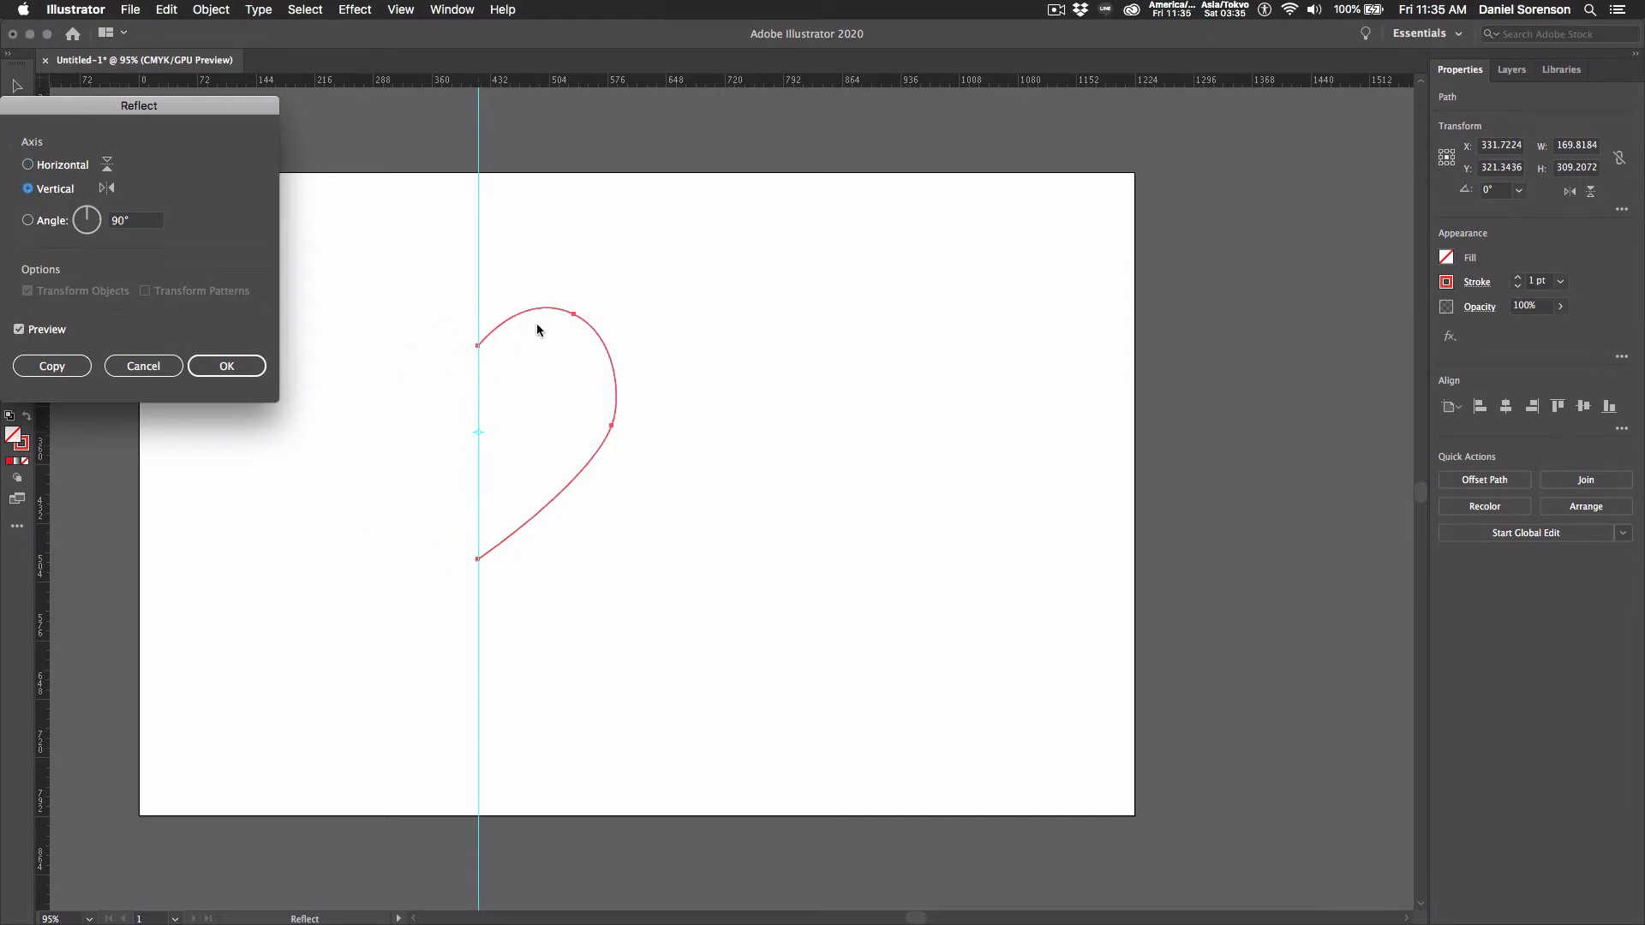
{"action": "left_click", "coordinate": [52, 365]}
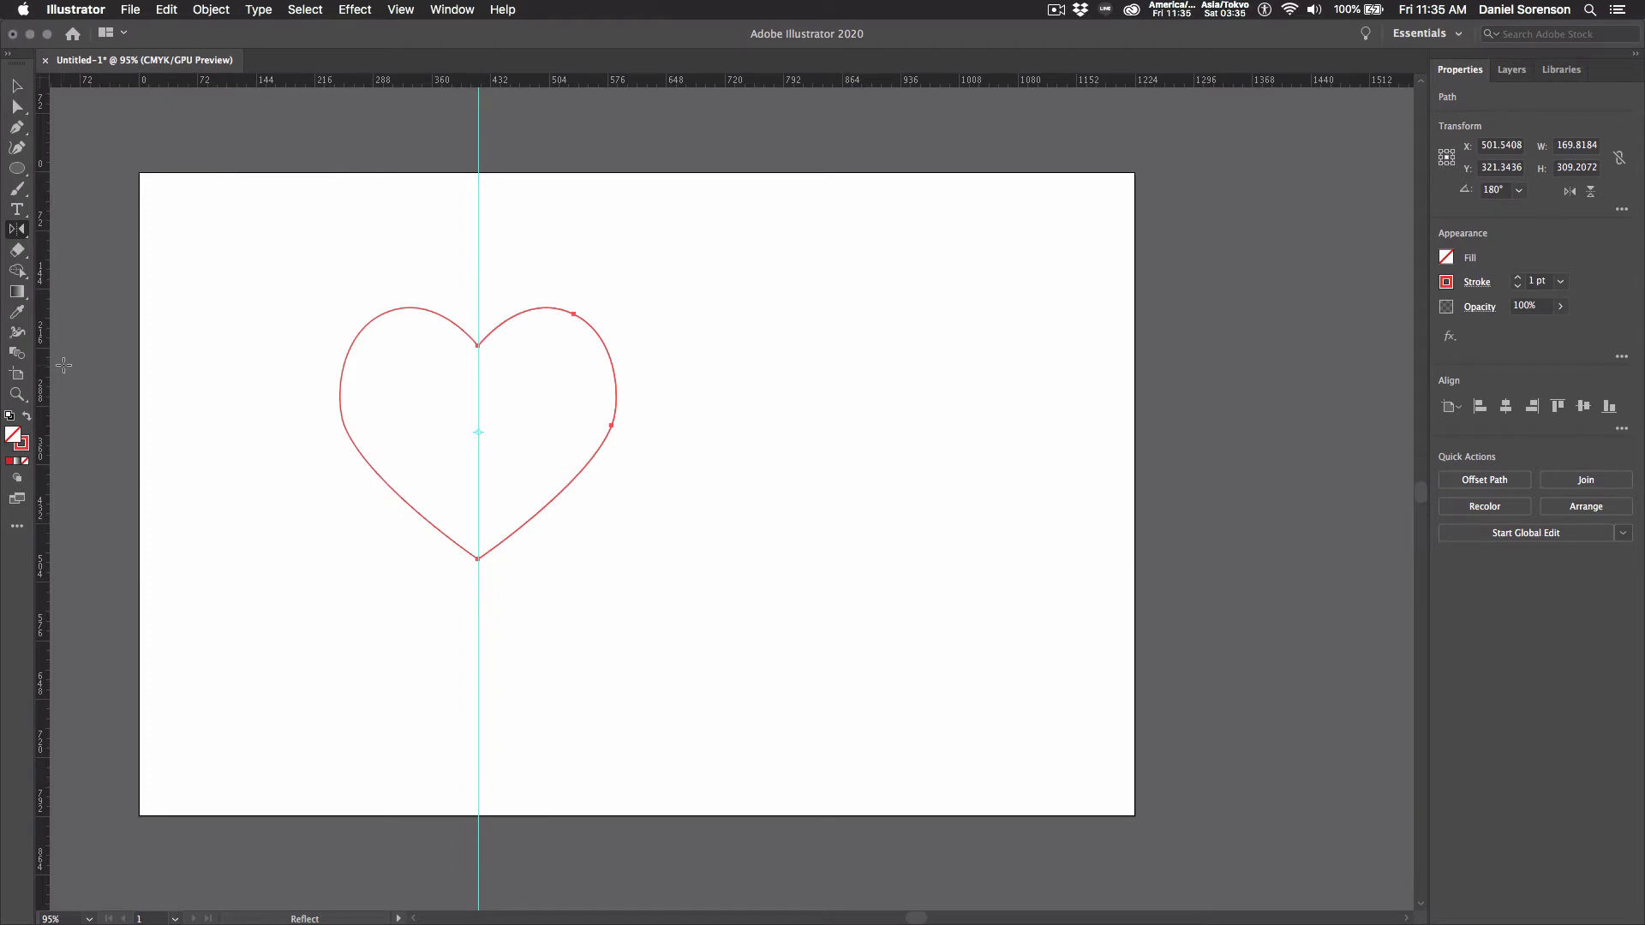
Step: Join the two heart halves at both their upper and lower overlapping anchor points on the guide
{"action": "key", "text": "super+shift+a"}
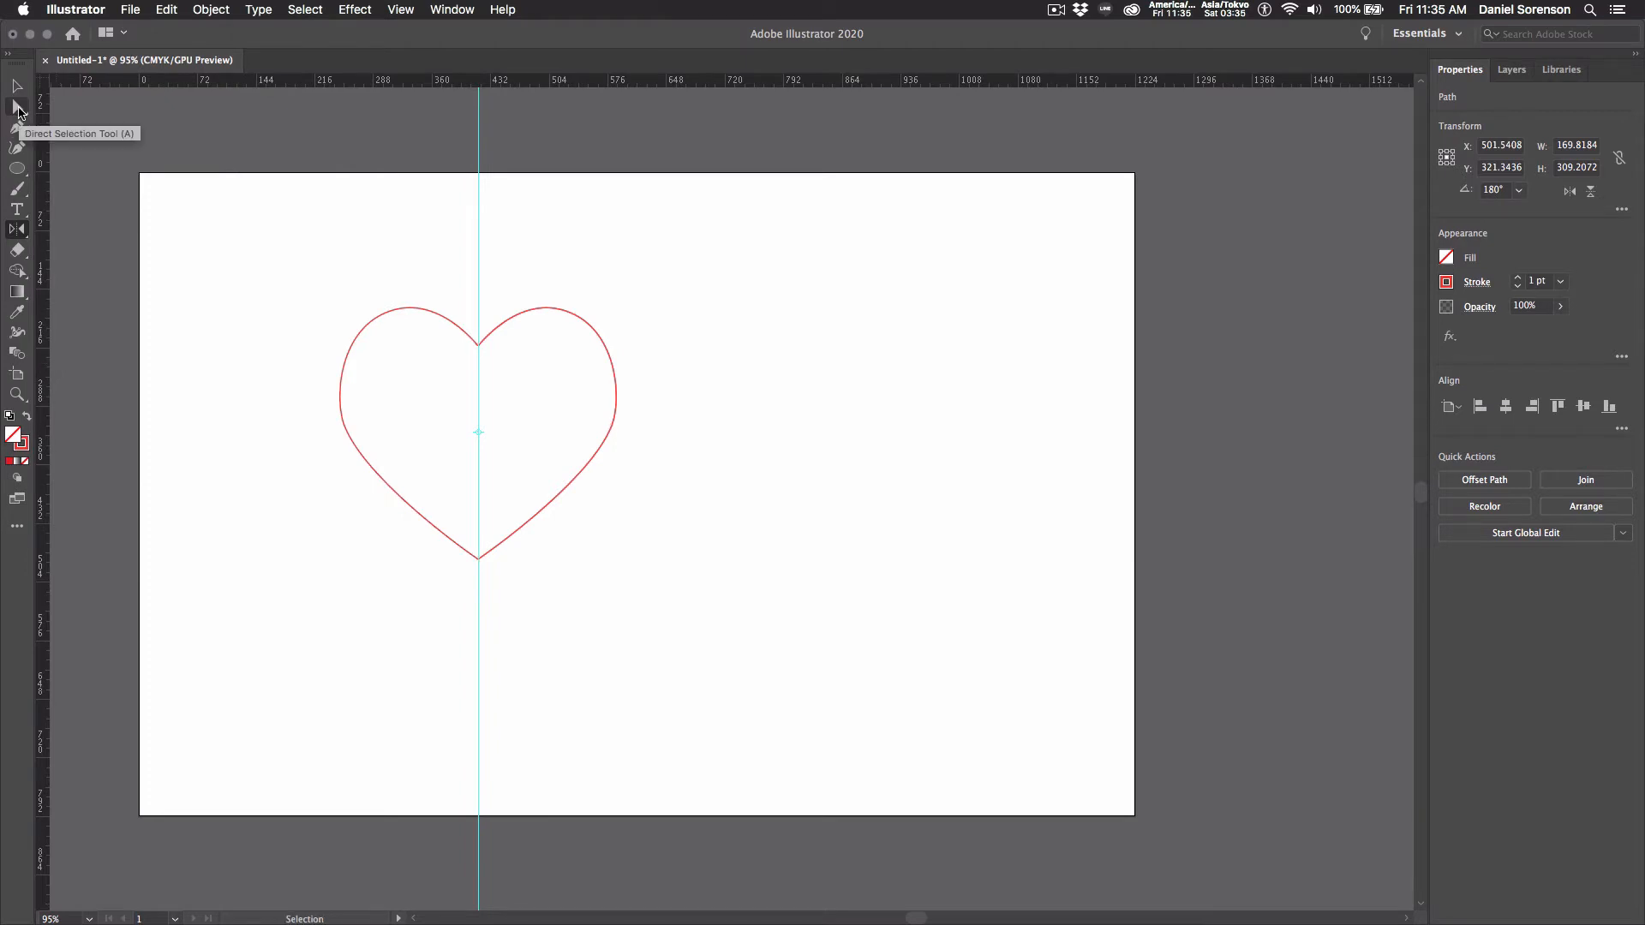
{"action": "left_click", "coordinate": [17, 109]}
{"action": "left_click_drag", "start_coordinate": [464, 304], "coordinate": [478, 377]}
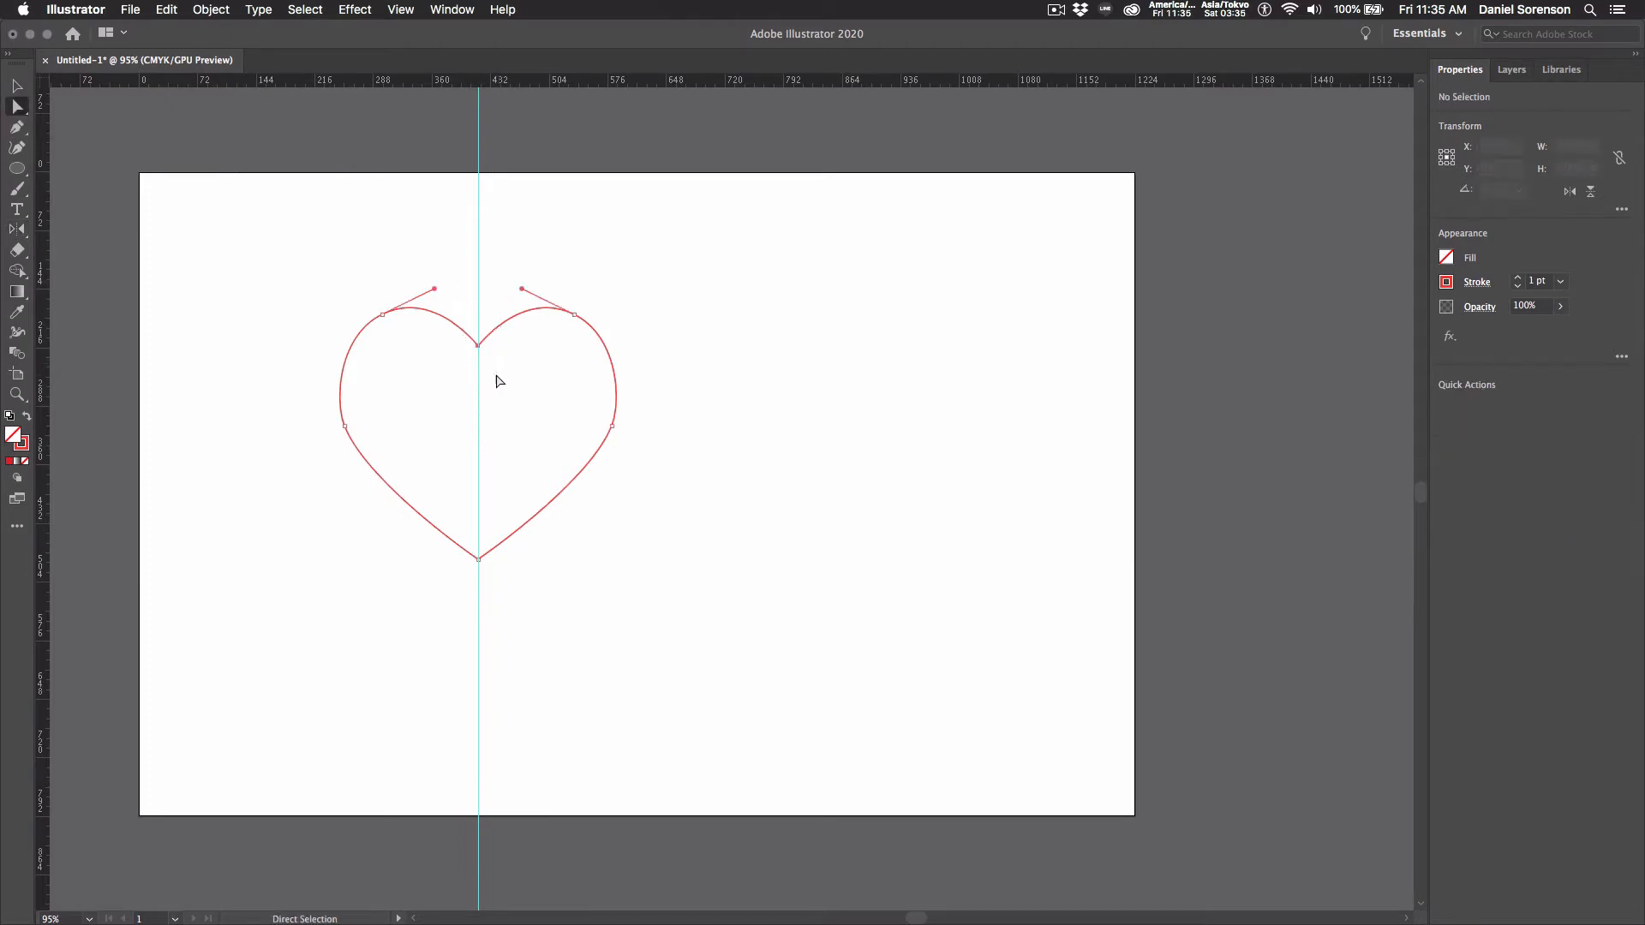
{"action": "key", "text": "super+j"}
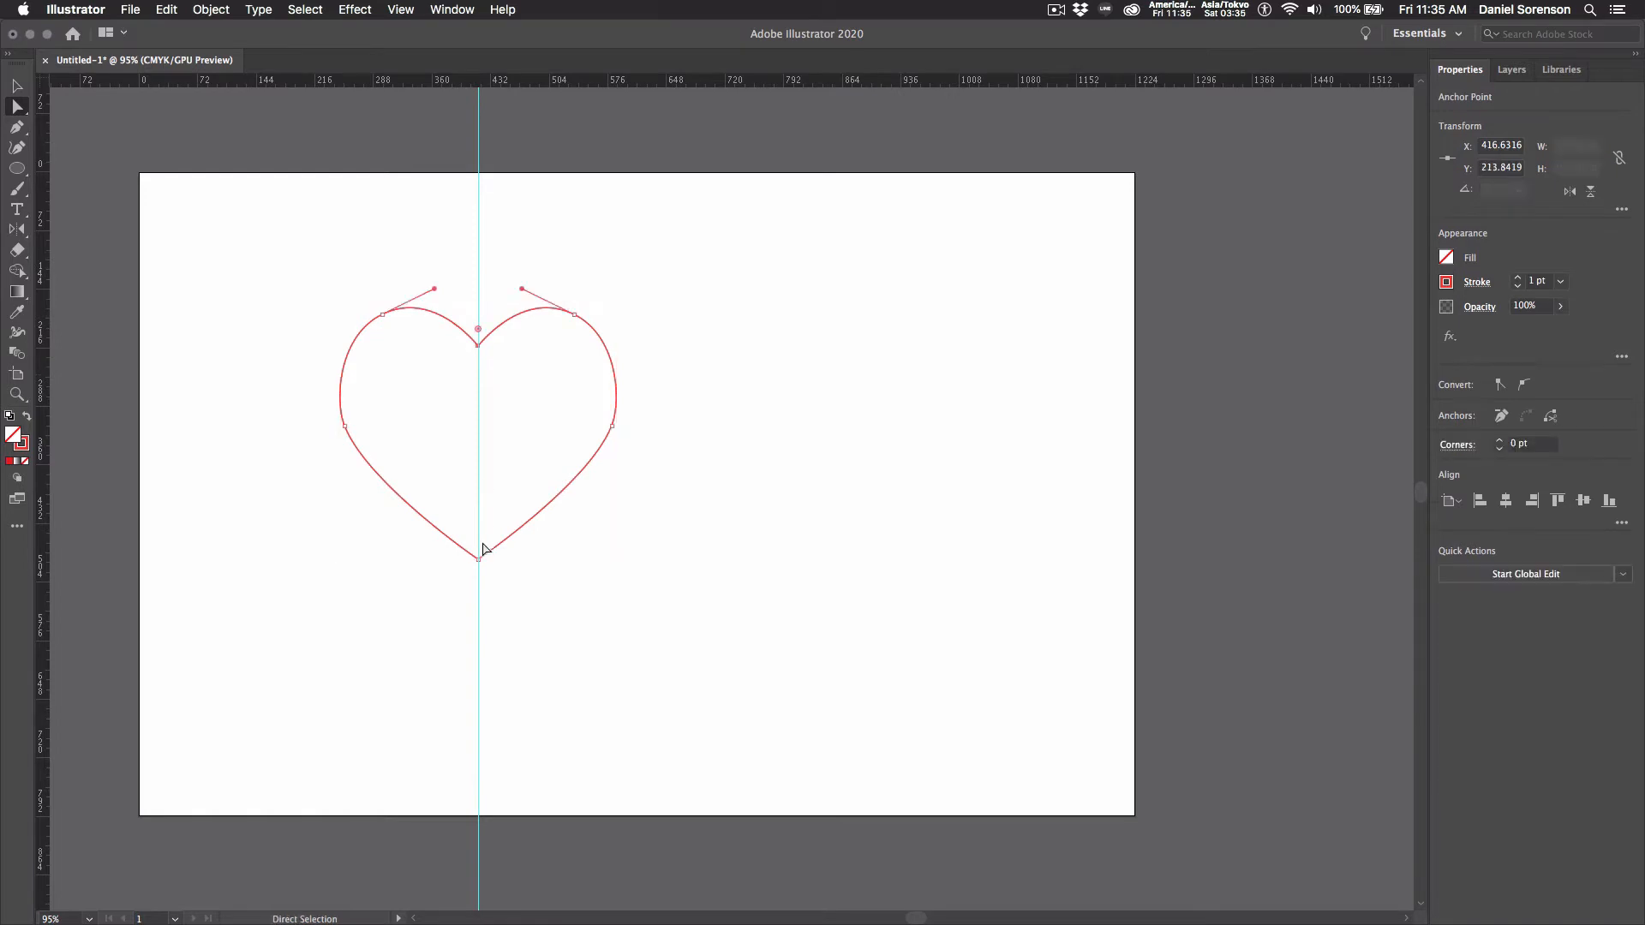
{"action": "left_click_drag", "start_coordinate": [499, 584], "coordinate": [464, 534]}
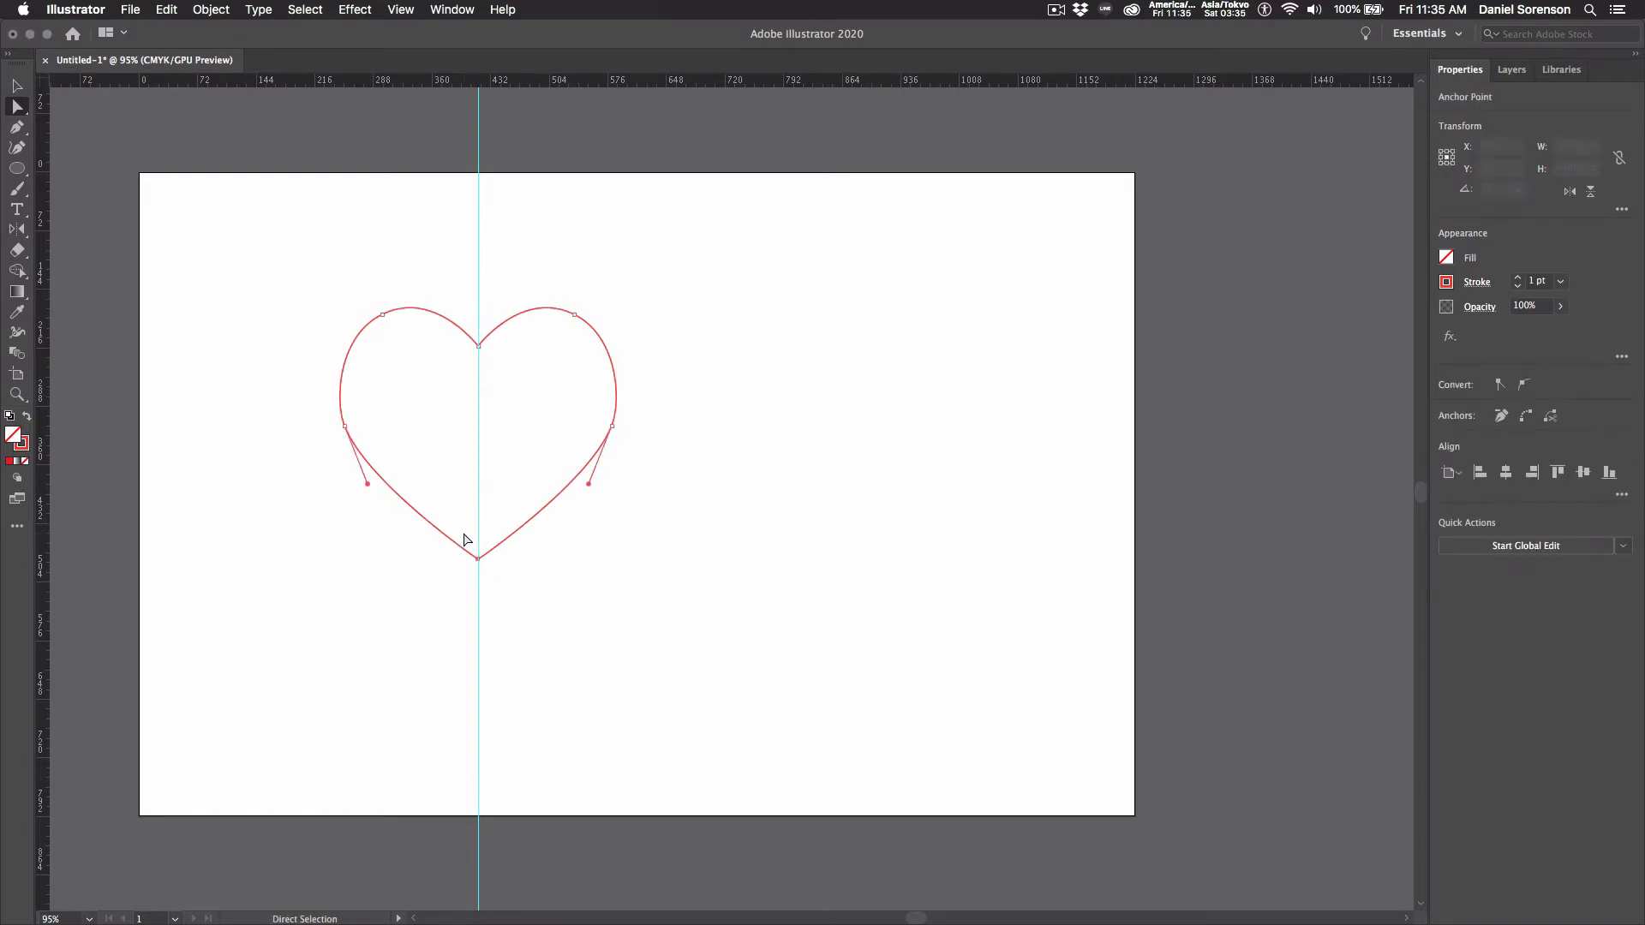
{"action": "key", "text": "super+j"}
{"action": "left_click", "coordinate": [576, 599]}
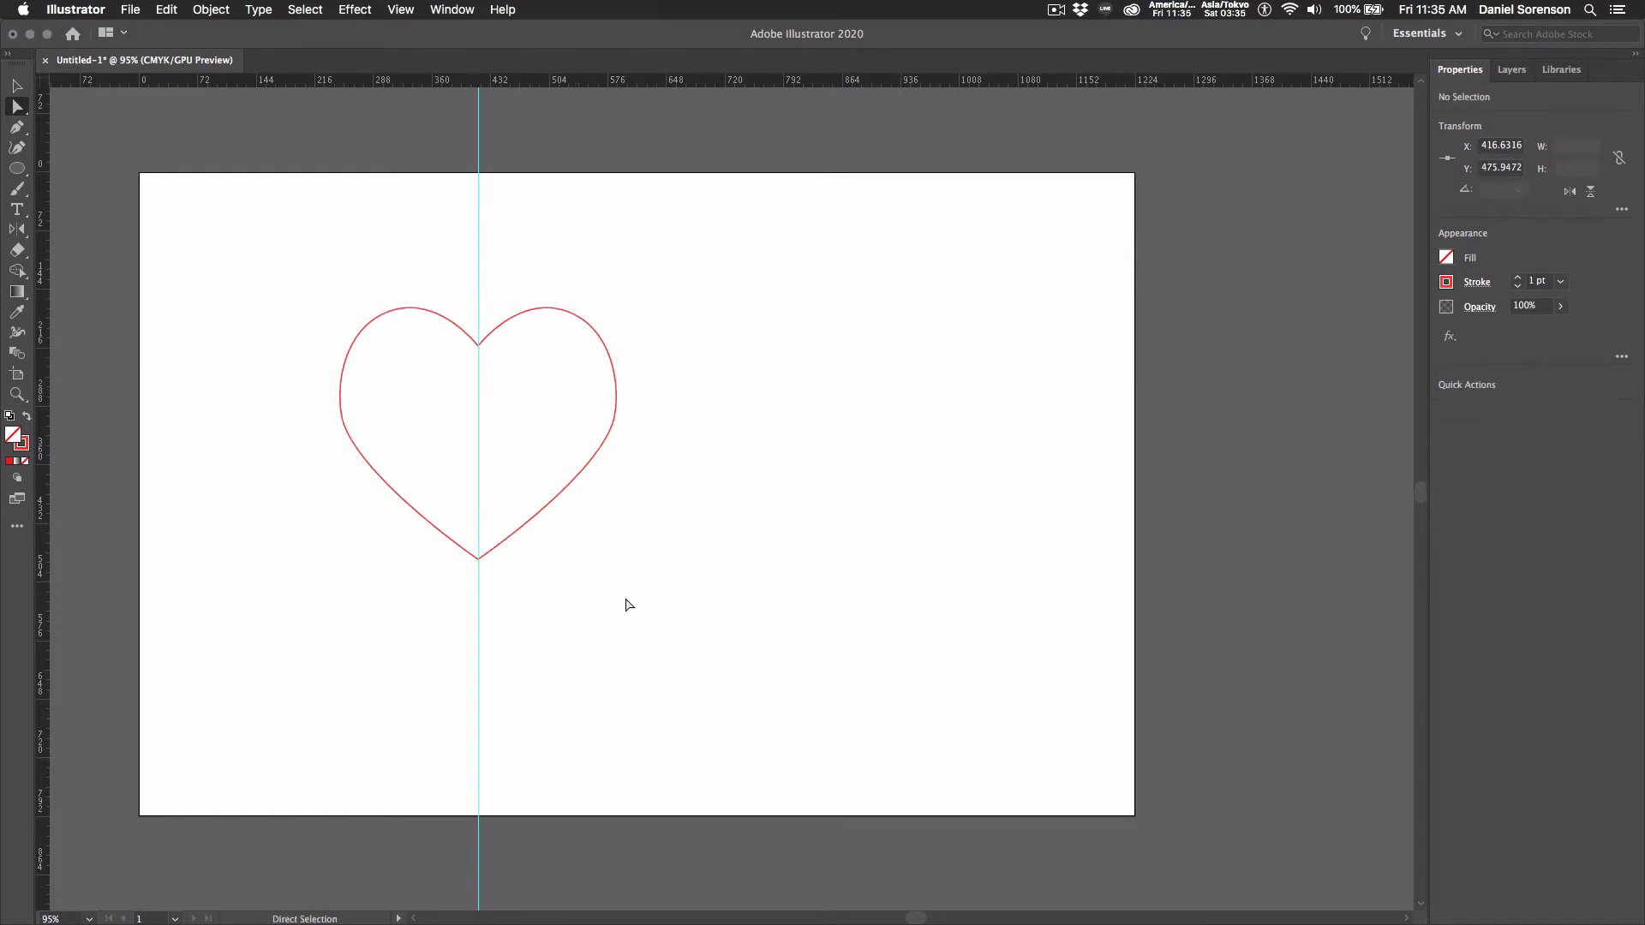
Step: Move the joined heart as one shape, up and away from the guide, and delete it from the artboard
{"action": "key", "text": "v"}
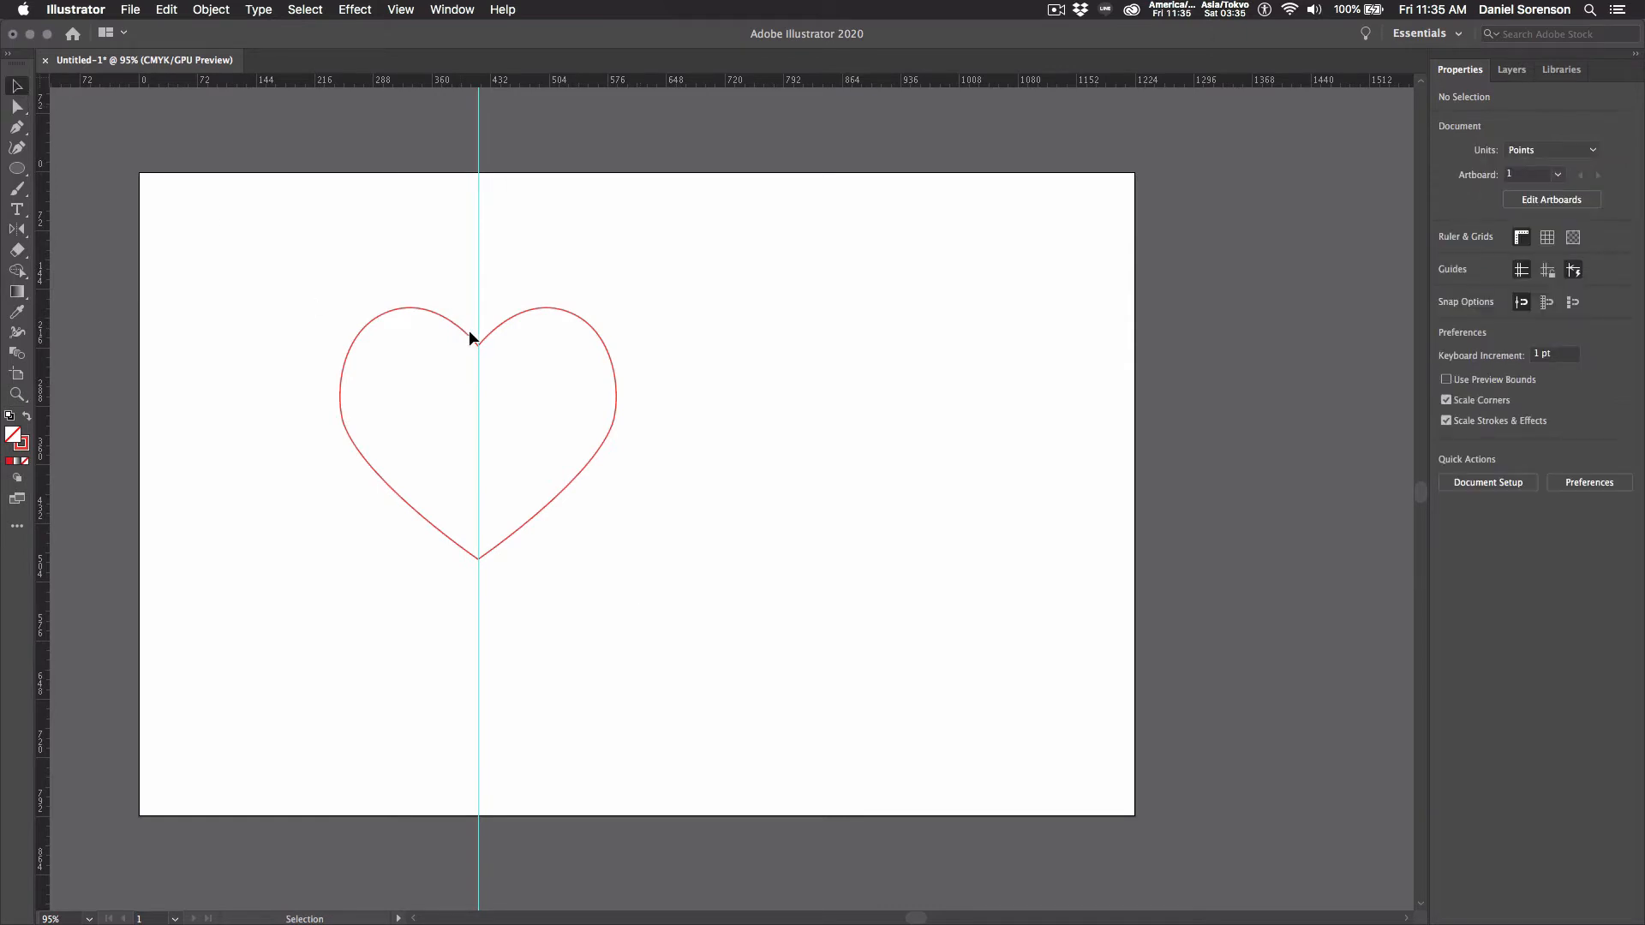
{"action": "mouse_move", "coordinate": [470, 333]}
{"action": "left_mouse_down"}
{"action": "mouse_move", "coordinate": [432, 288]}
{"action": "mouse_move", "coordinate": [461, 317]}
{"action": "left_mouse_up"}
{"action": "key", "text": "super+z"}
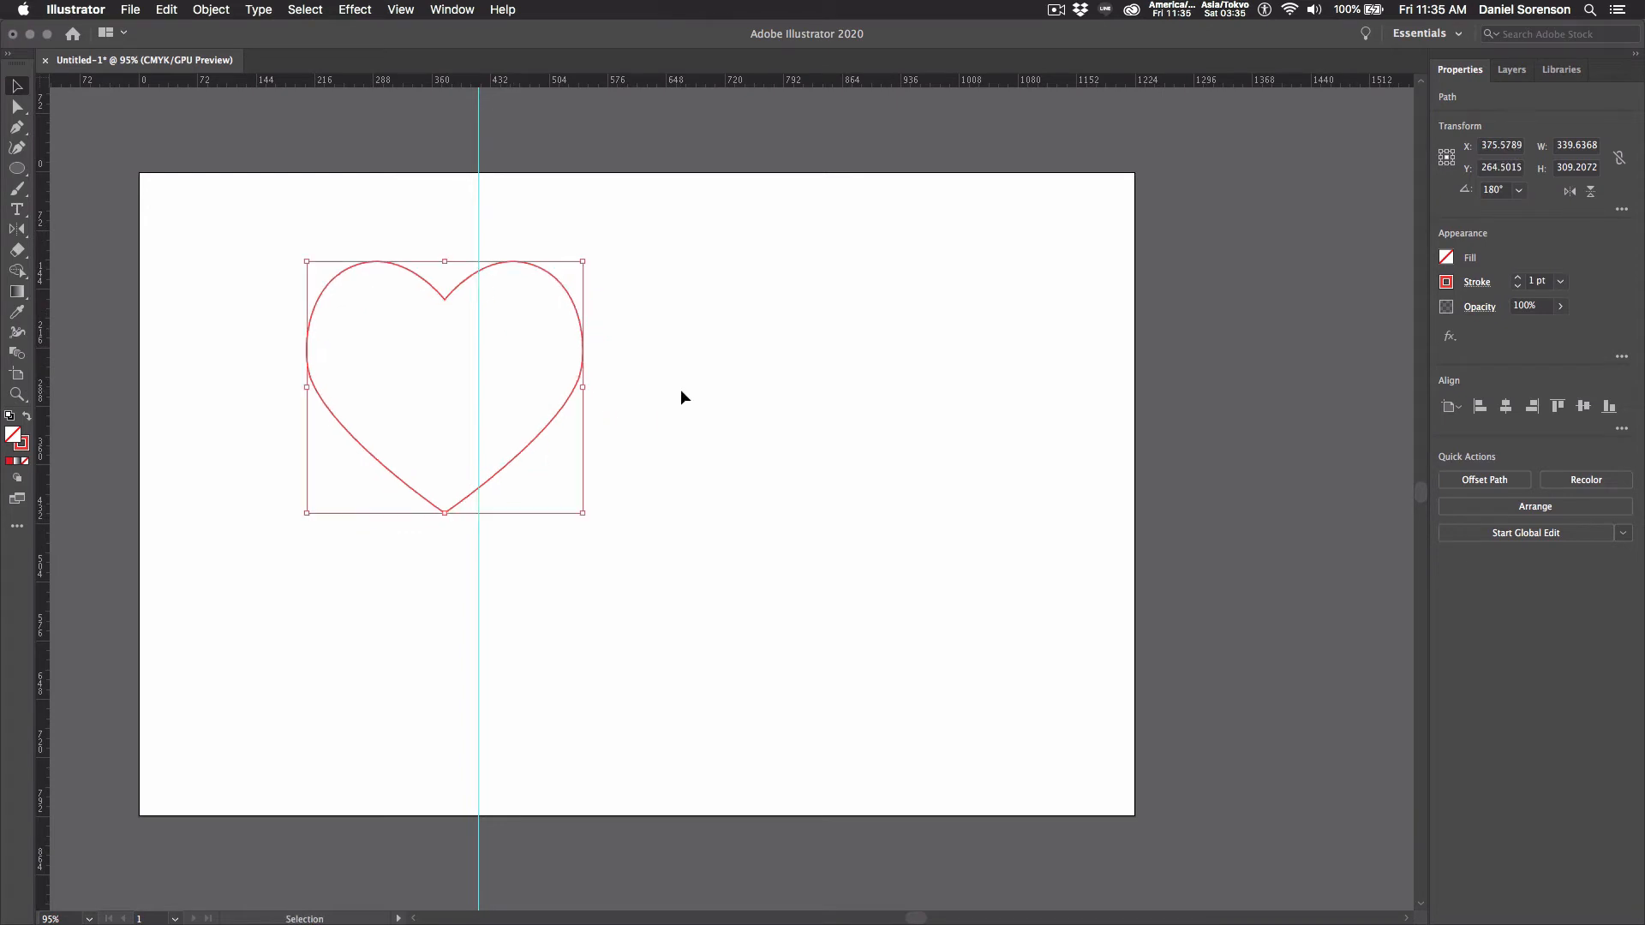
{"action": "key", "text": "Delete"}
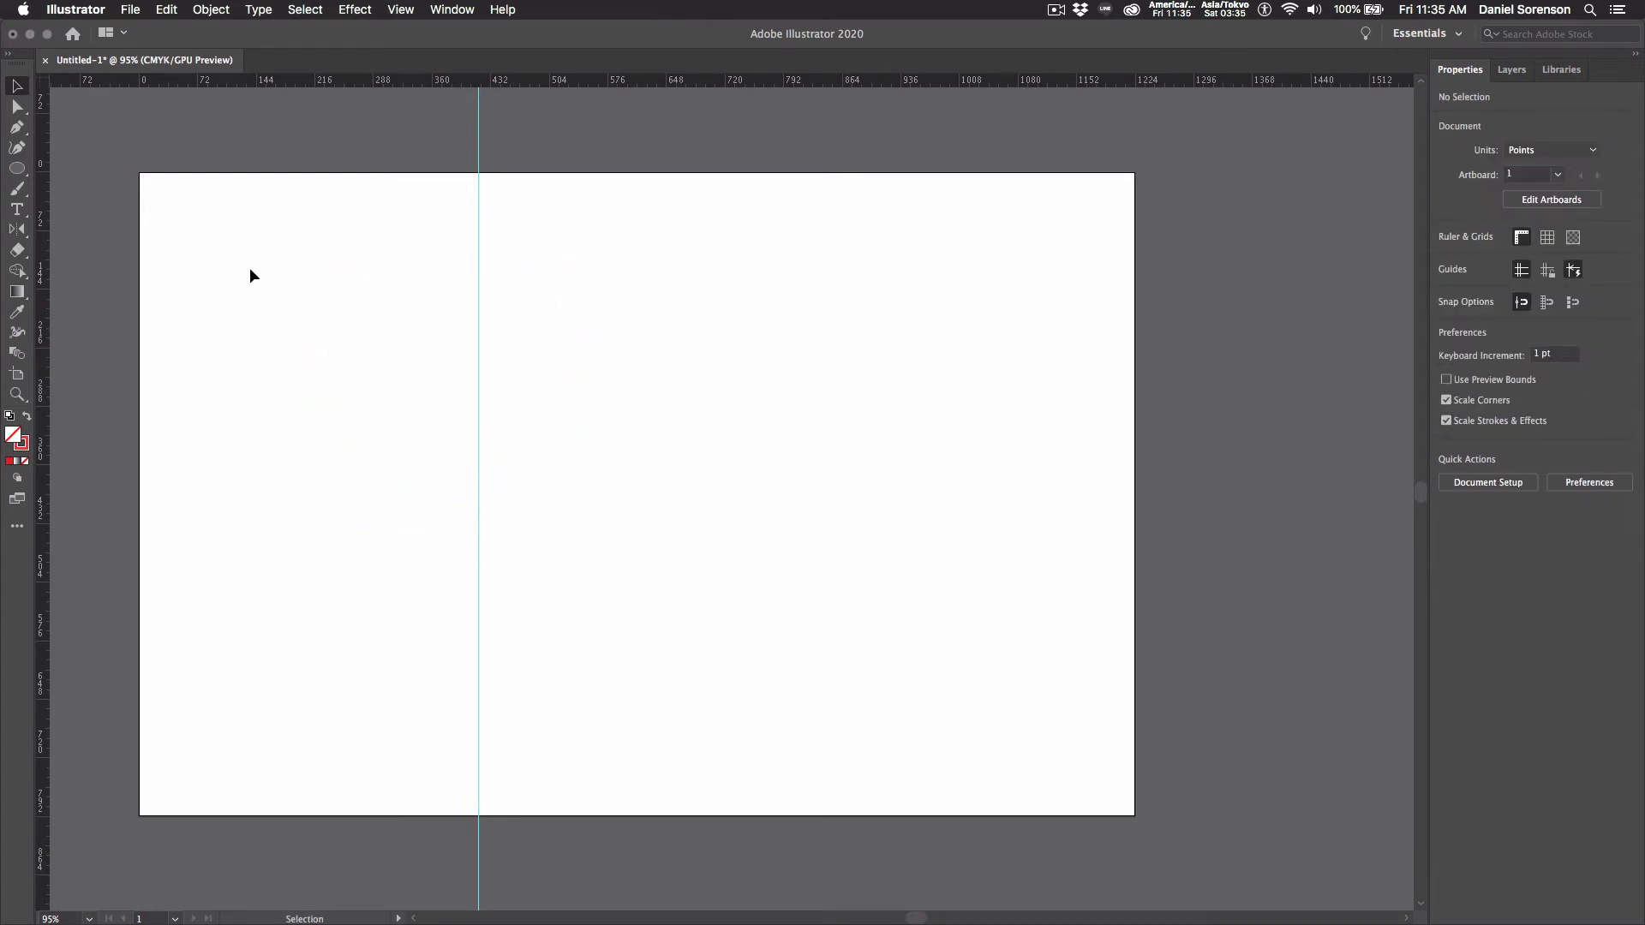
Step: Draw an irregular wavy half-shape with the Curvature tool, with both ends at the vertical guide, and adjust its upper endpoint onto the guide
{"action": "left_click", "coordinate": [17, 148]}
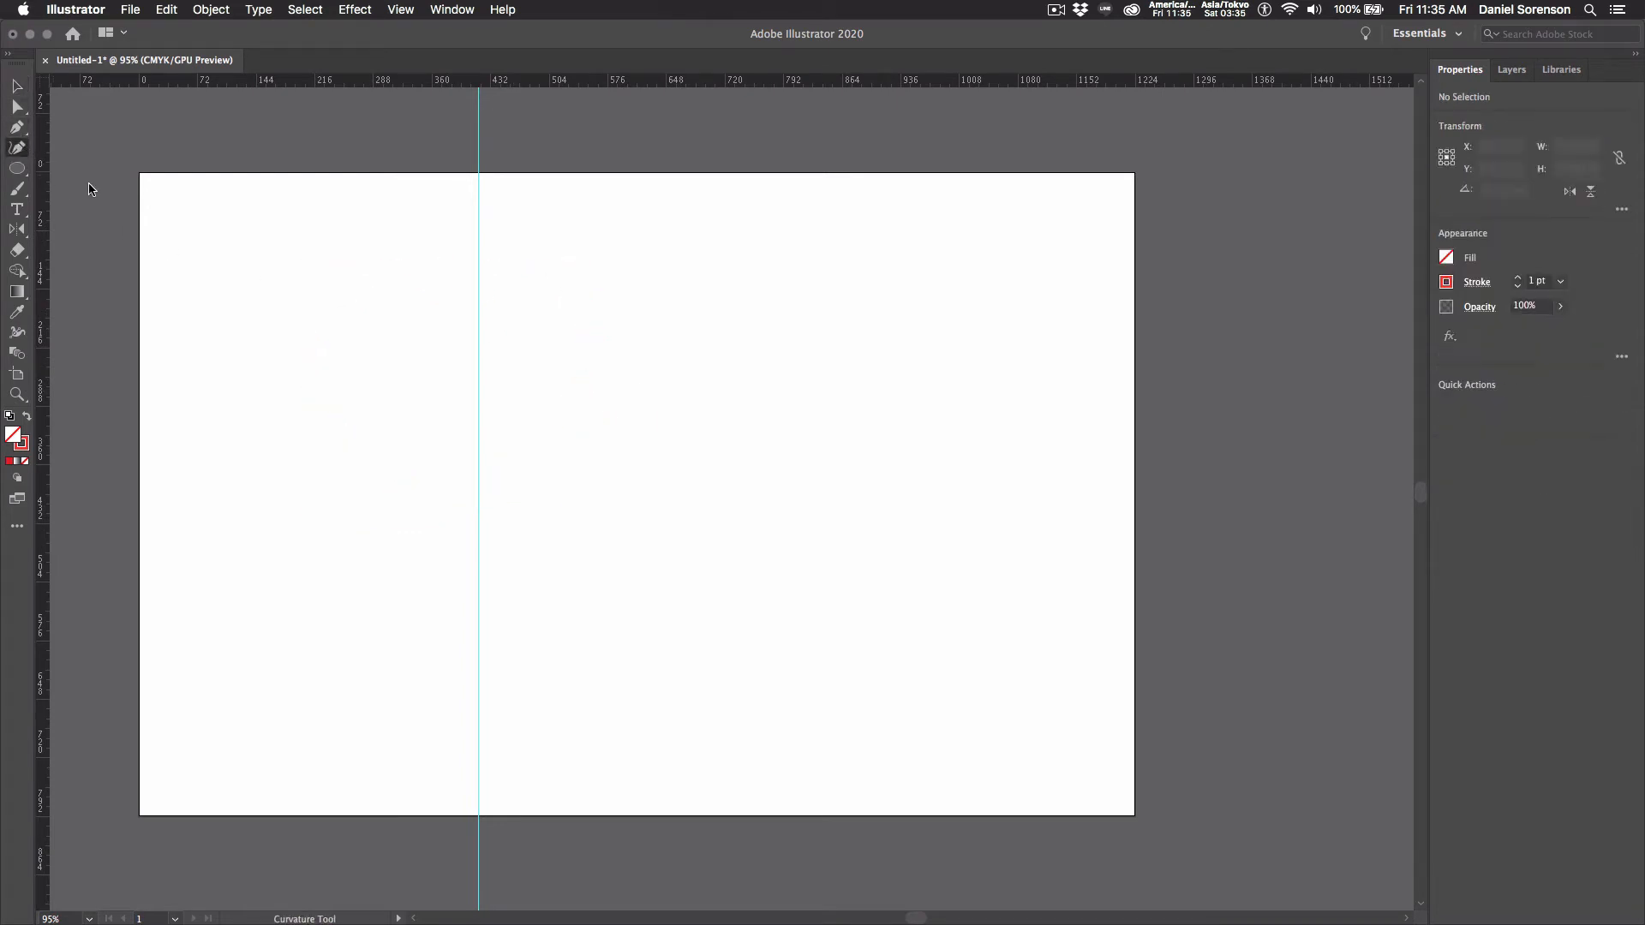
{"action": "left_click", "coordinate": [476, 331]}
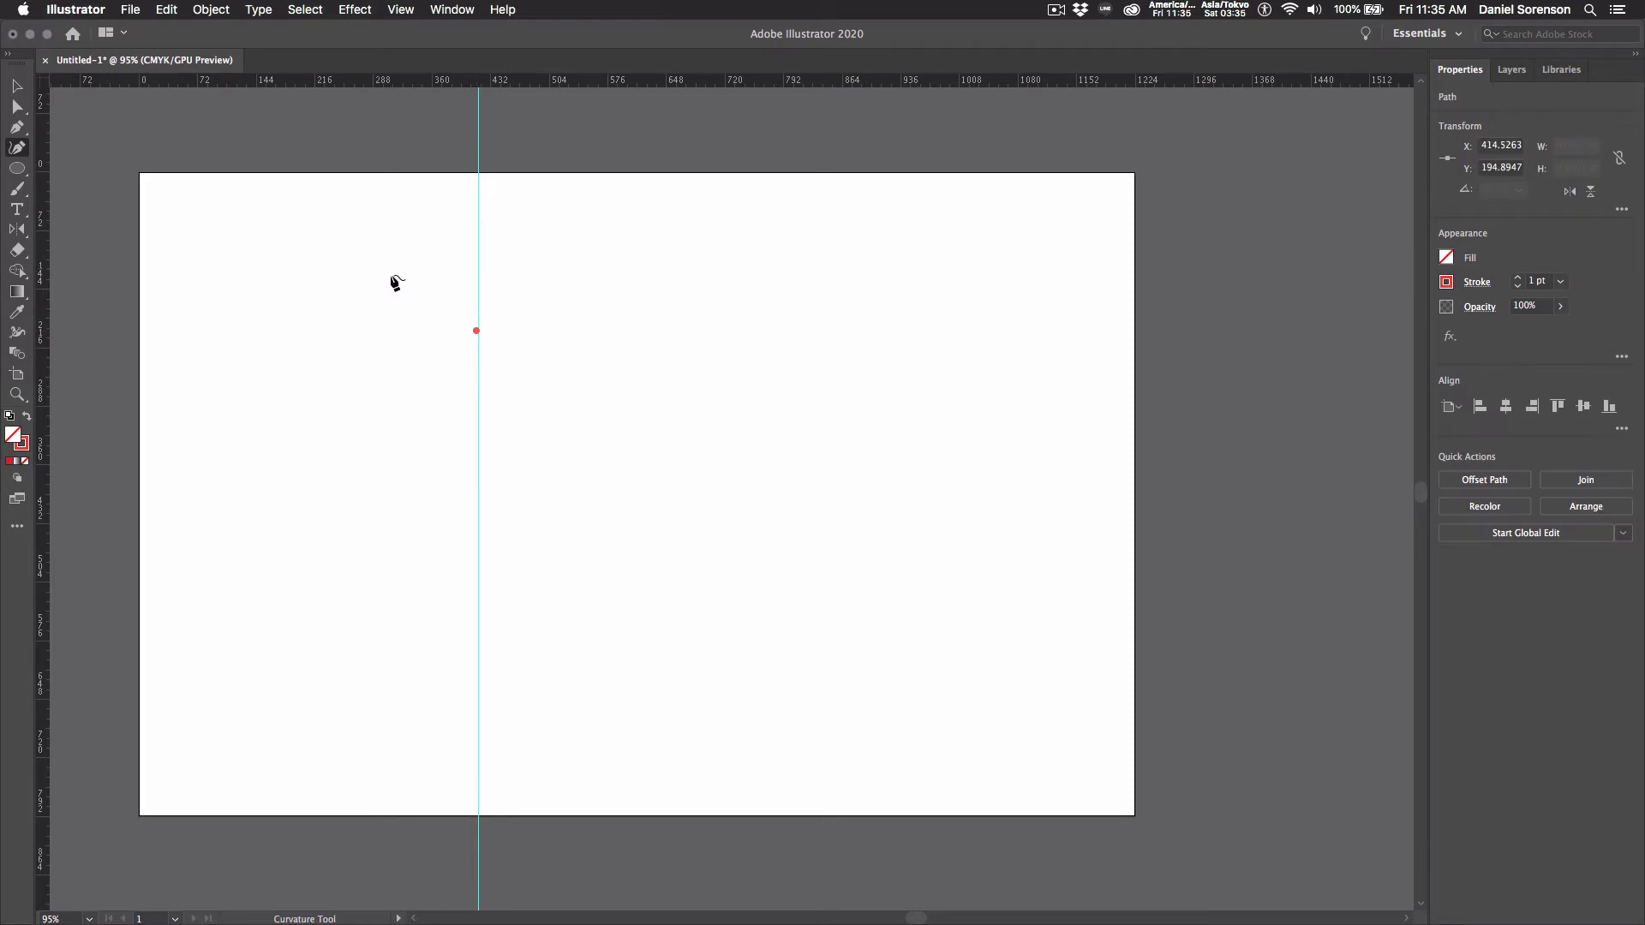
{"action": "left_click", "coordinate": [392, 265]}
{"action": "left_click", "coordinate": [319, 315]}
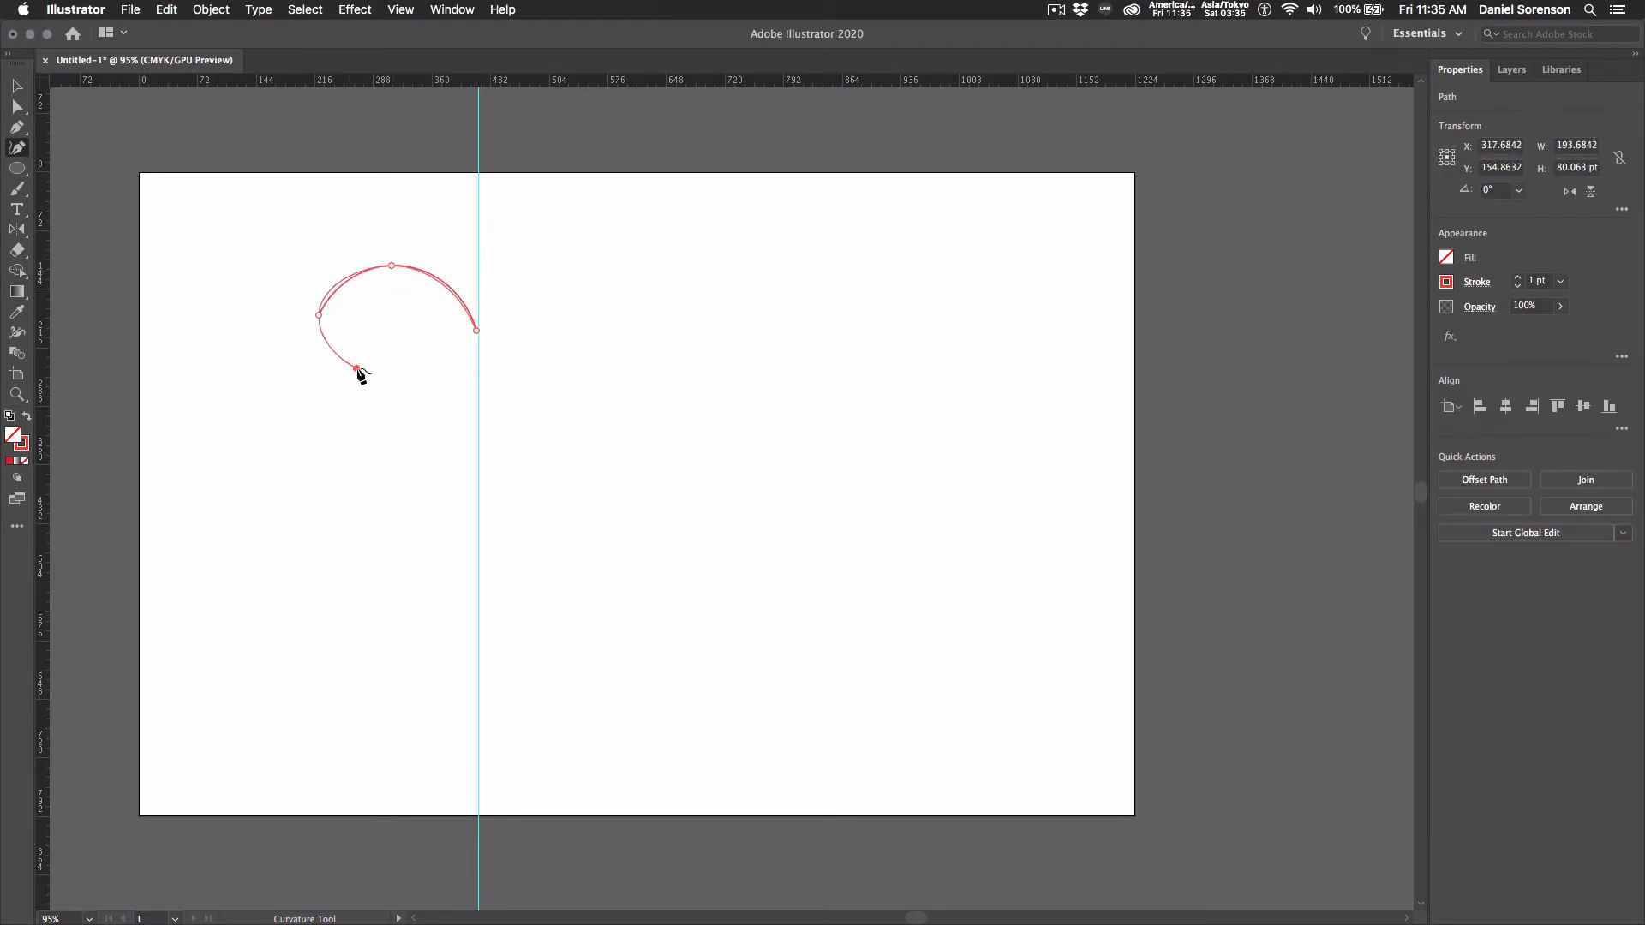
{"action": "left_click", "coordinate": [356, 368]}
{"action": "left_click", "coordinate": [359, 441]}
{"action": "left_click", "coordinate": [315, 480]}
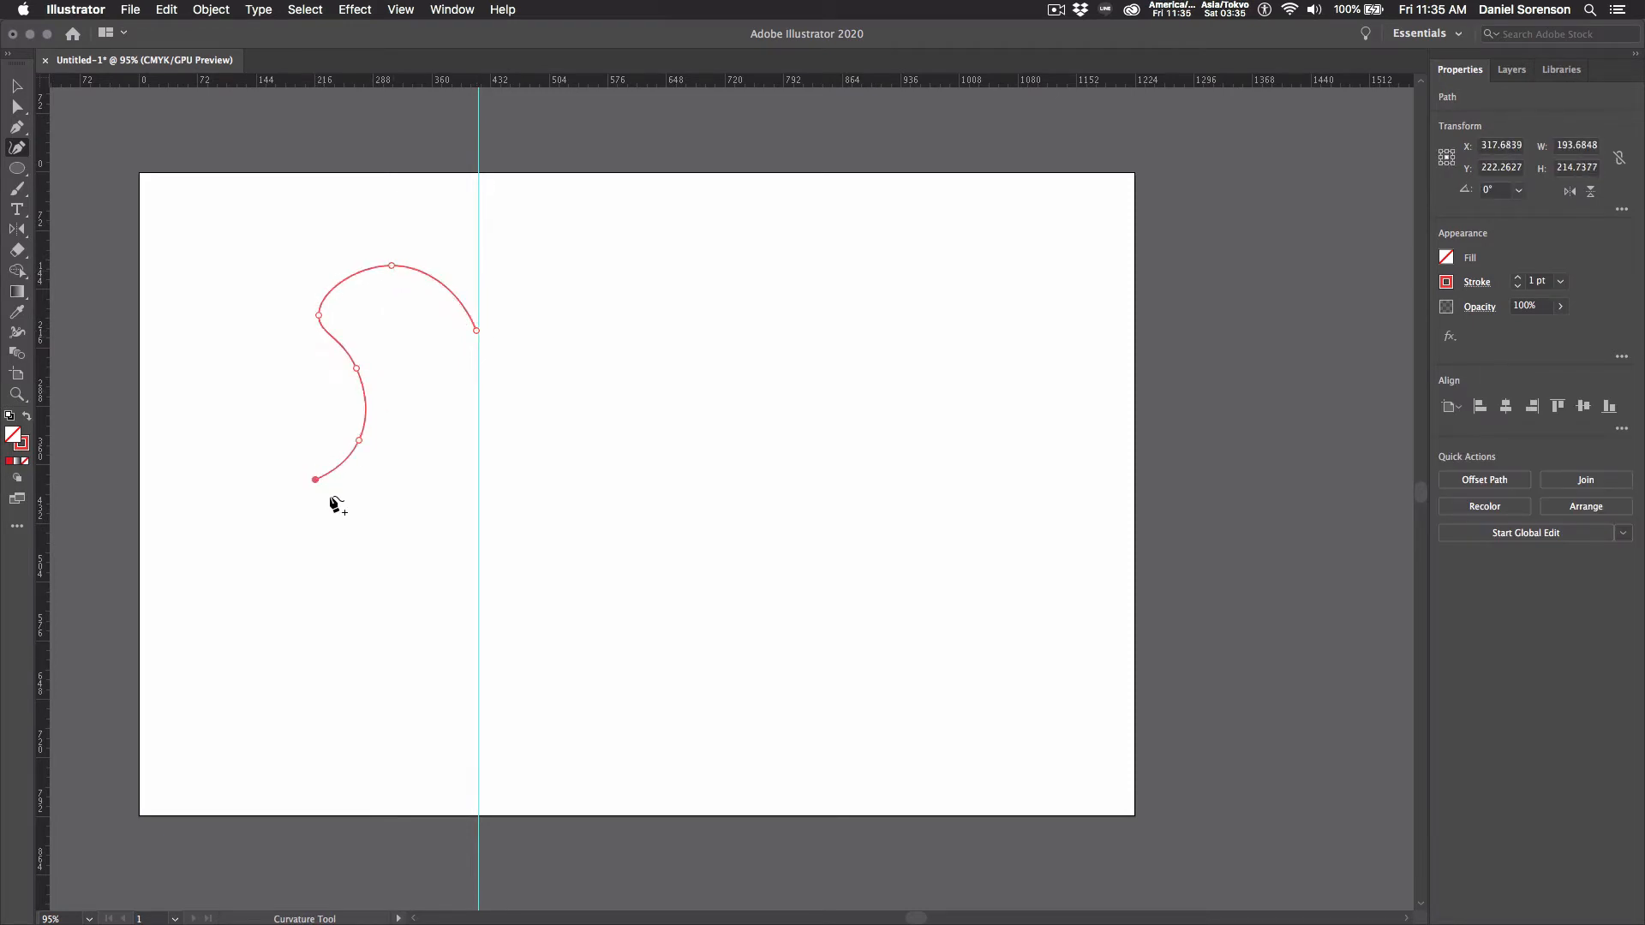
{"action": "left_click", "coordinate": [383, 492]}
{"action": "left_click_drag", "start_coordinate": [382, 492], "coordinate": [386, 485]}
{"action": "left_click", "coordinate": [437, 446]}
{"action": "left_click_drag", "start_coordinate": [476, 331], "coordinate": [479, 330]}
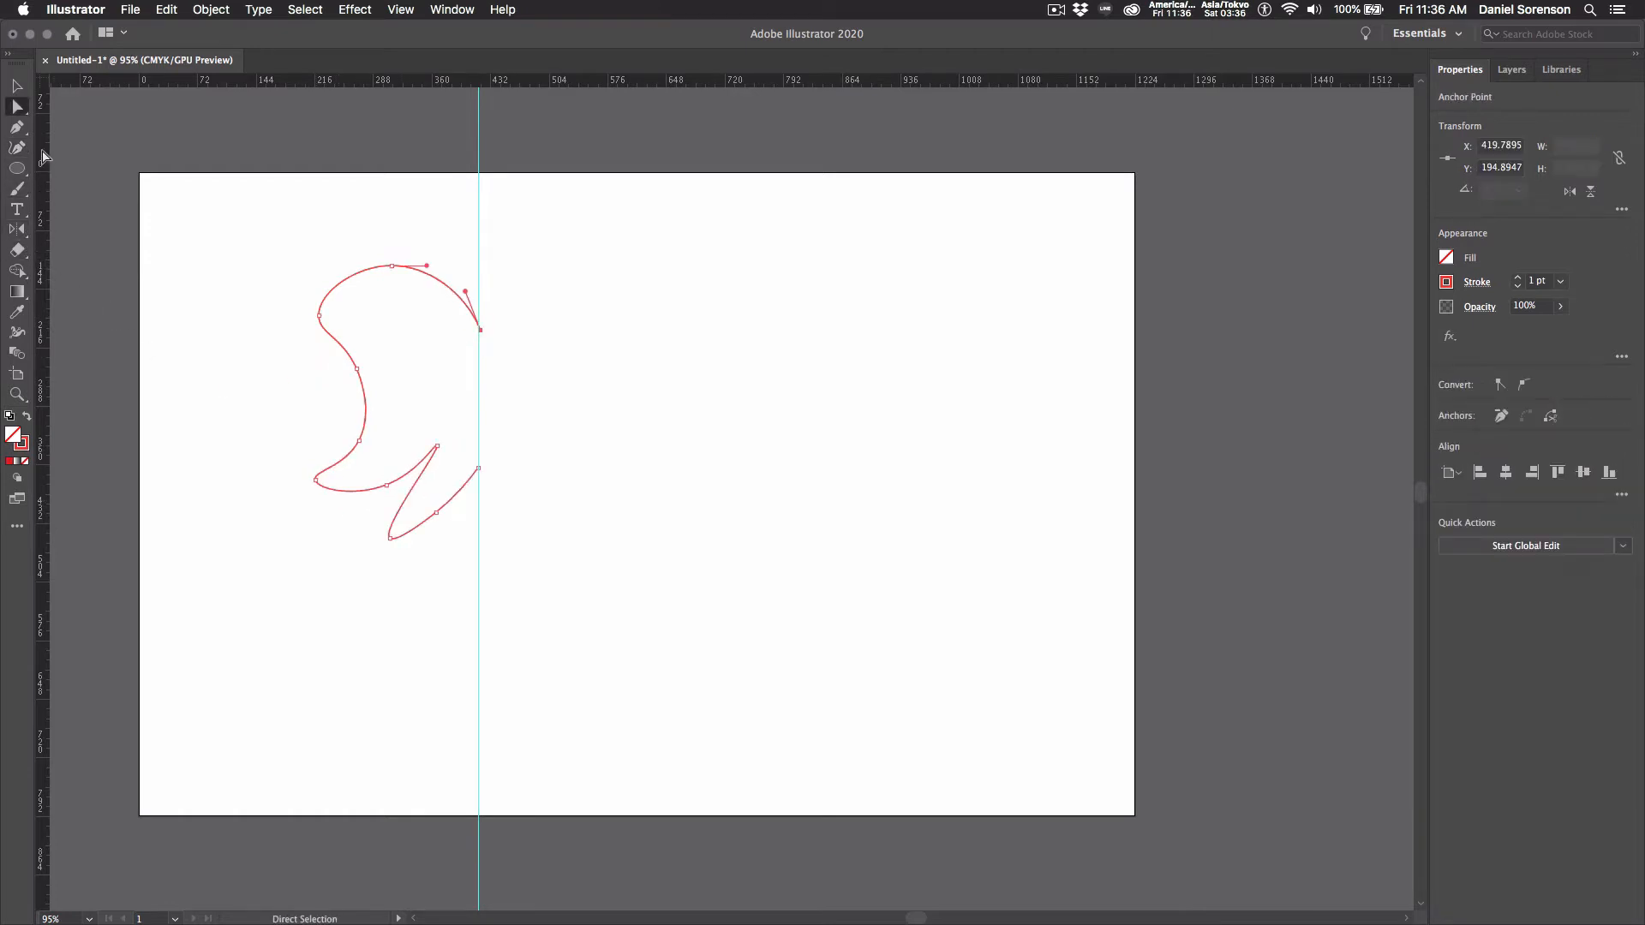
Step: Reflect a copy of the wavy half-shape across the guide using the Vertical axis
{"action": "left_click", "coordinate": [18, 86]}
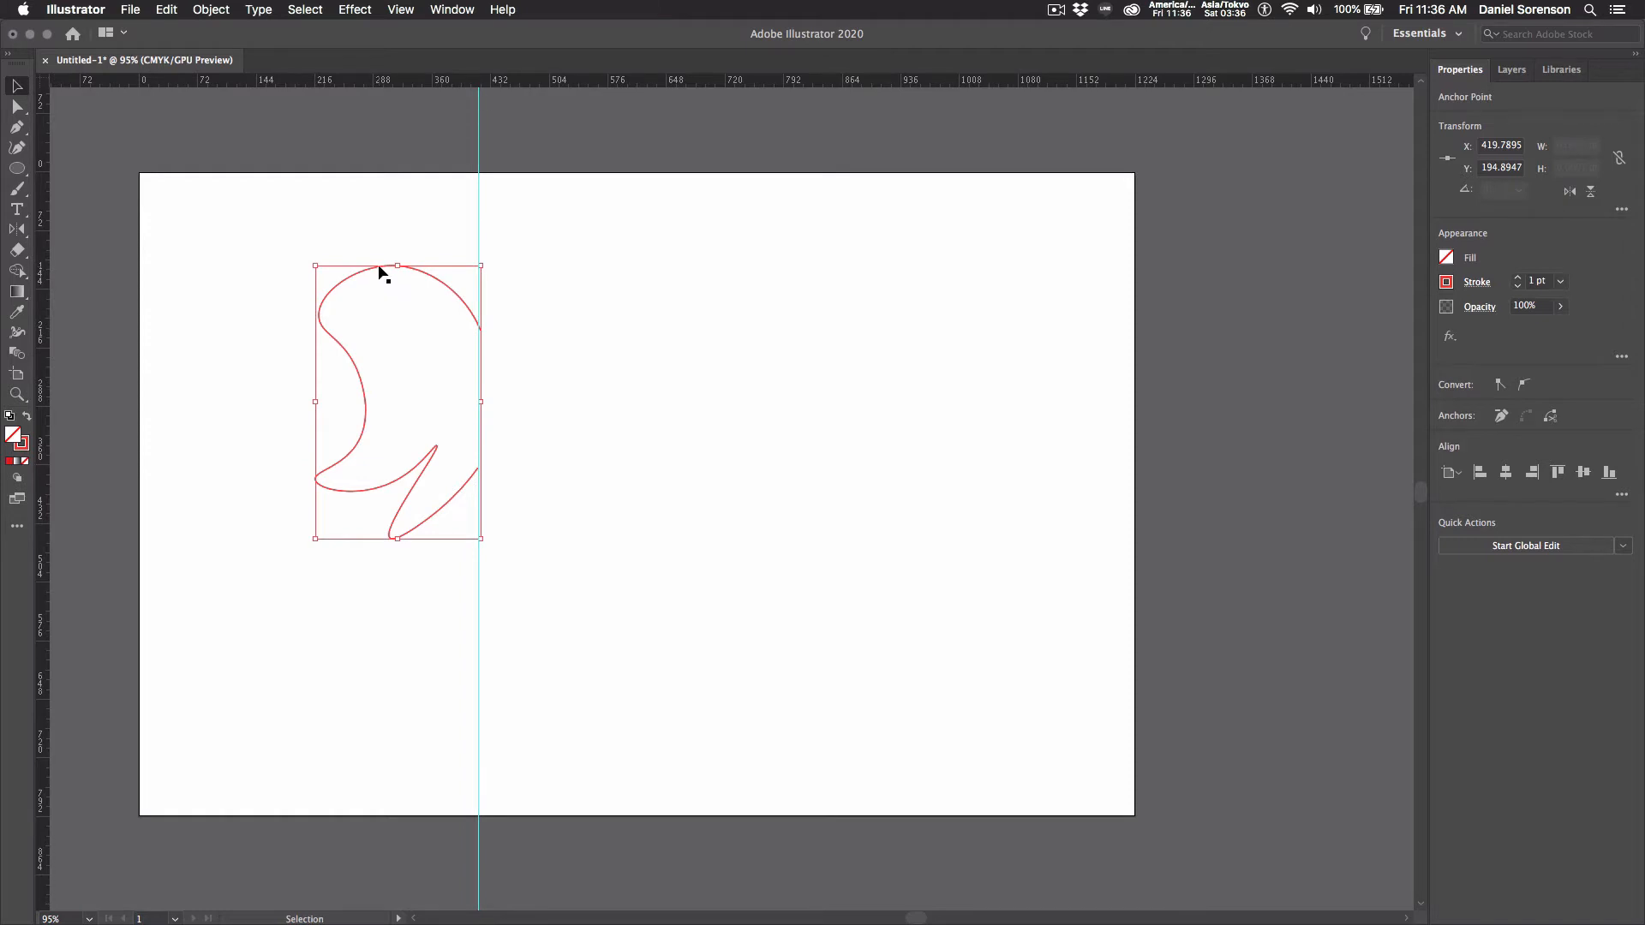
{"action": "left_click", "coordinate": [18, 228]}
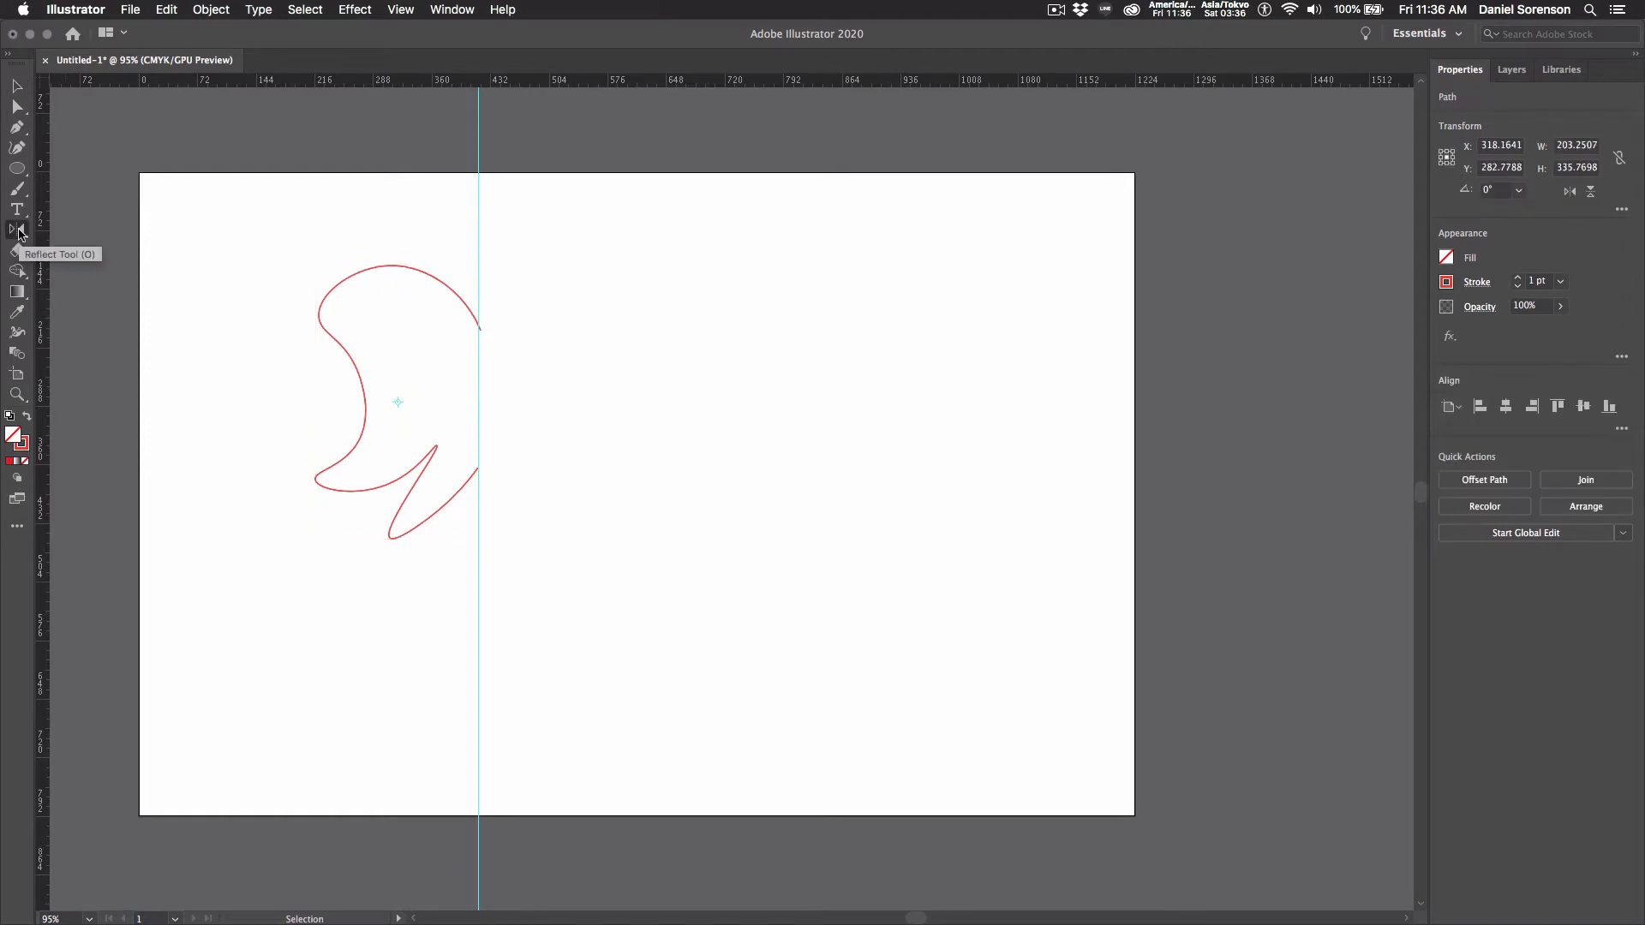
{"action": "left_click", "coordinate": [477, 385], "text": "alt"}
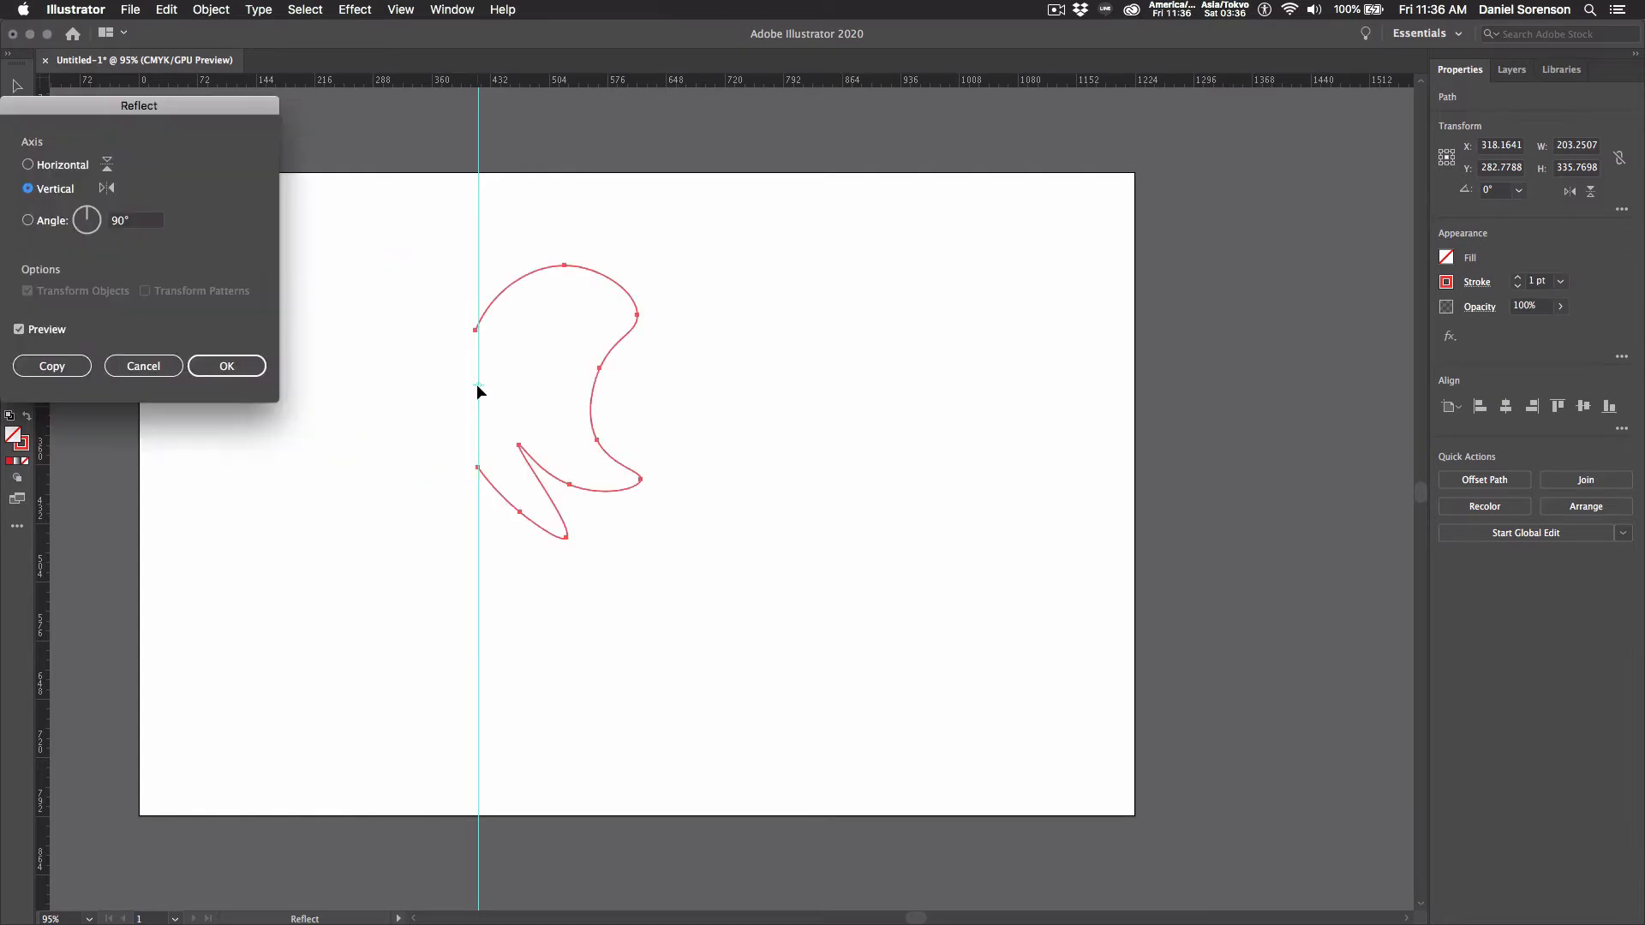
{"action": "left_click", "coordinate": [51, 366]}
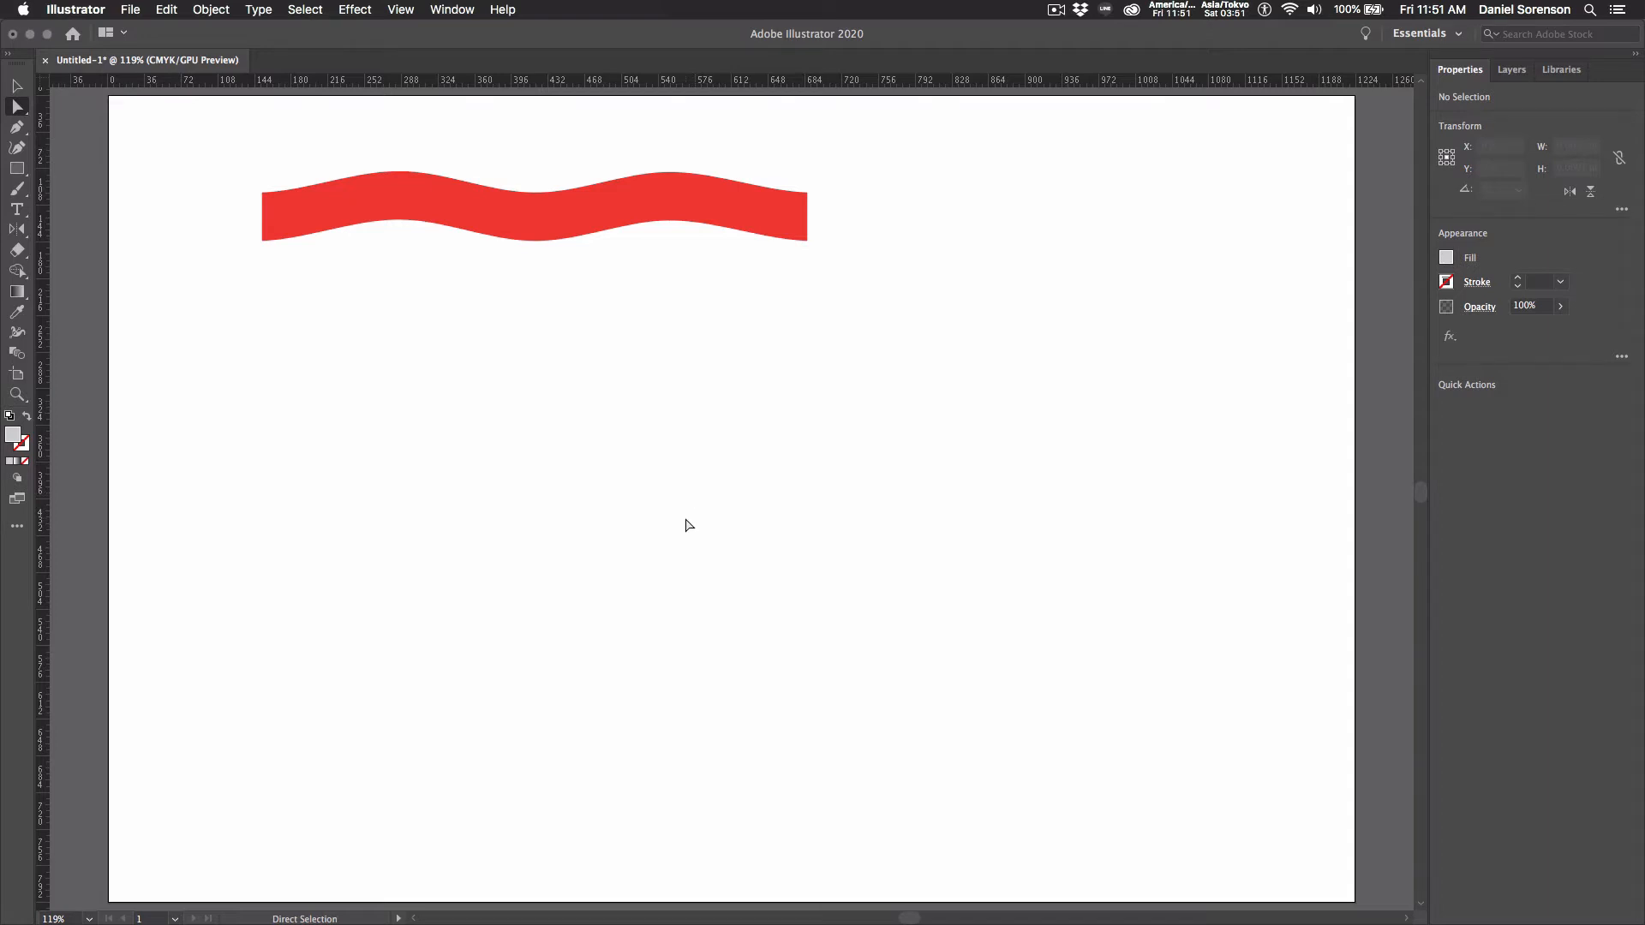
Step: Draw a rectangle about 539 by 47 pt below the wavy band and sample the band's red as its fill
{"action": "left_click", "coordinate": [18, 170]}
{"action": "mouse_move", "coordinate": [261, 328]}
{"action": "left_mouse_down"}
{"action": "mouse_move", "coordinate": [531, 378]}
{"action": "mouse_move", "coordinate": [811, 377]}
{"action": "left_mouse_up"}
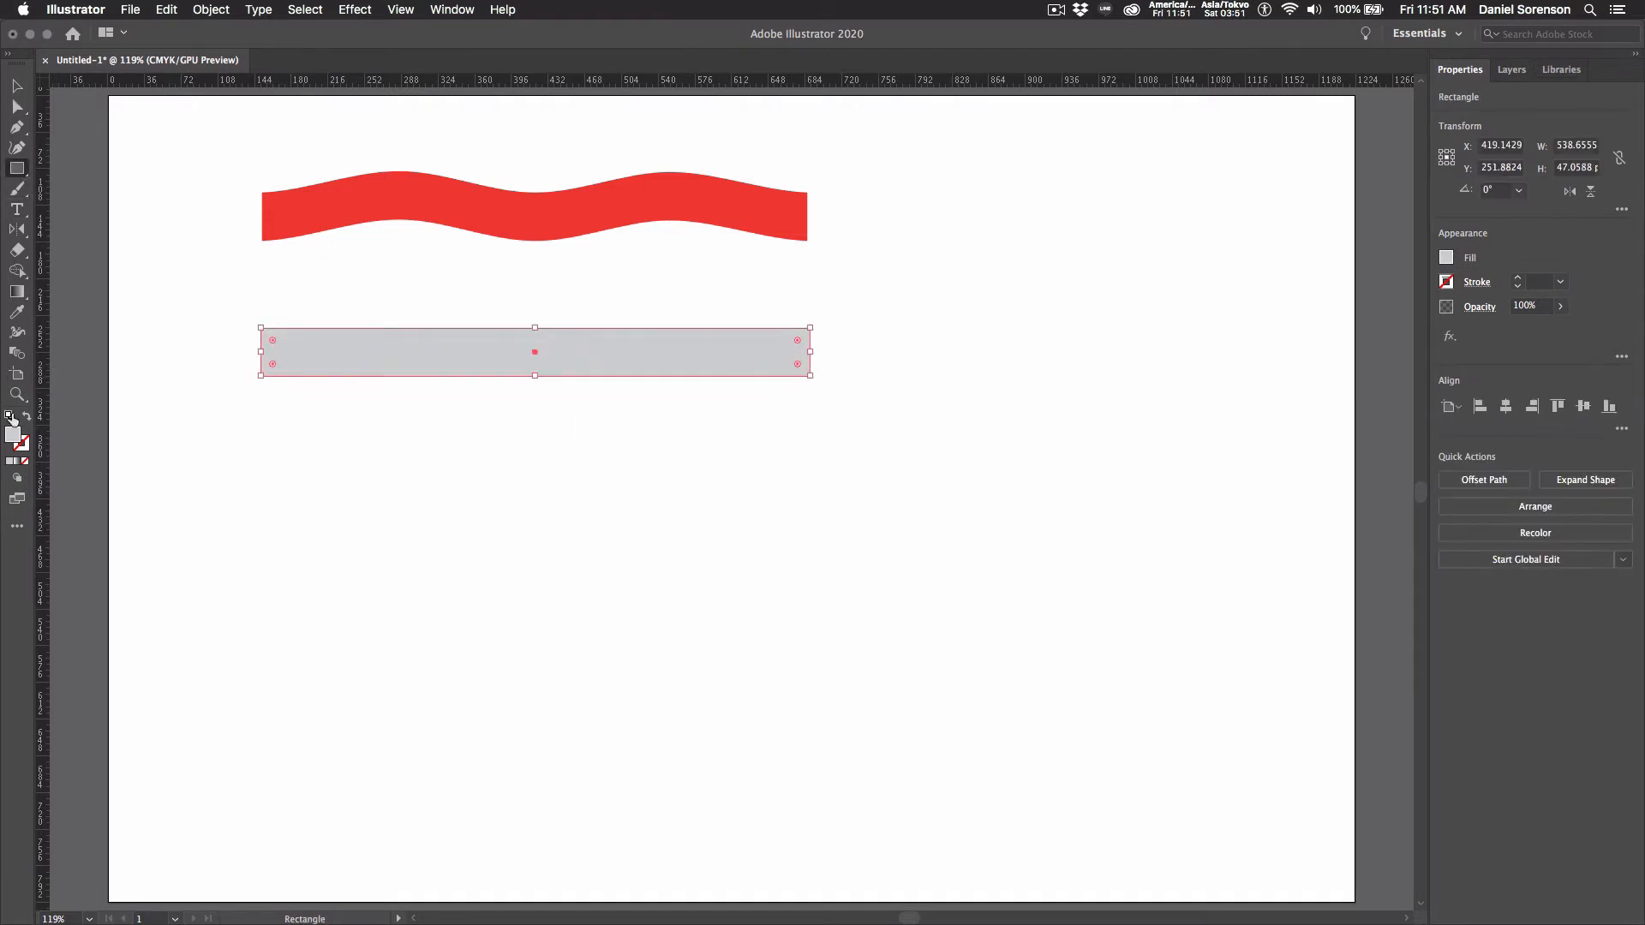
{"action": "left_click", "coordinate": [17, 312]}
{"action": "left_click", "coordinate": [551, 216]}
Step: Add a horizontal guide just above the rectangle and apply an envelope mesh with 4 rows and 4 columns to the rectangle
{"action": "left_click", "coordinate": [17, 86]}
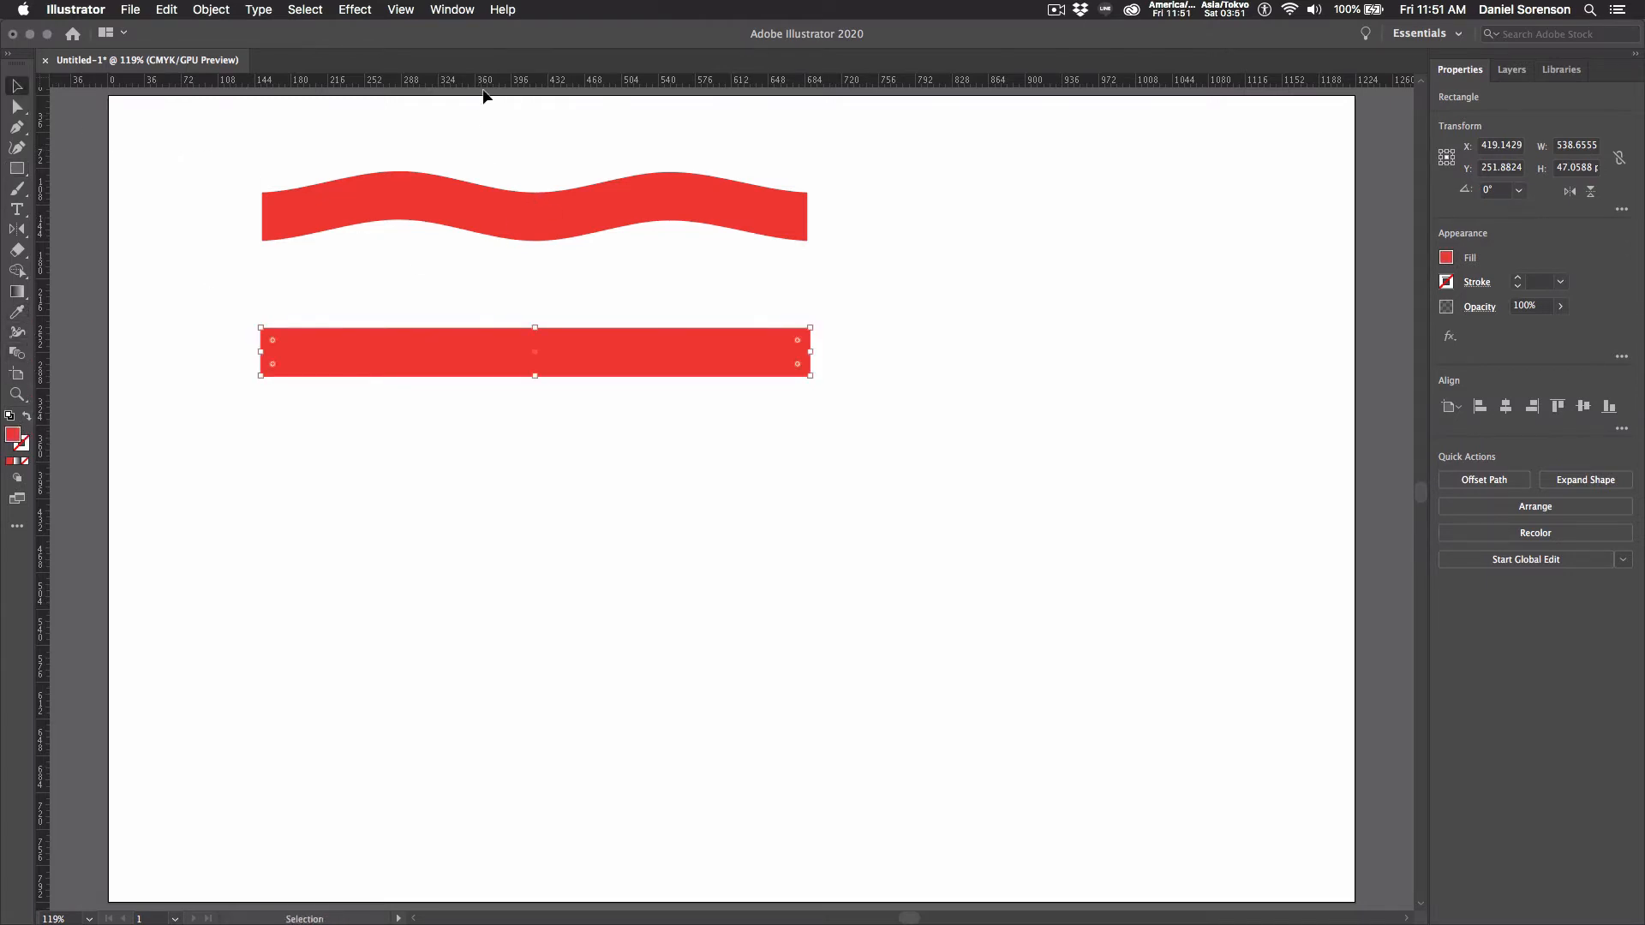
{"action": "left_click_drag", "start_coordinate": [491, 86], "coordinate": [463, 301]}
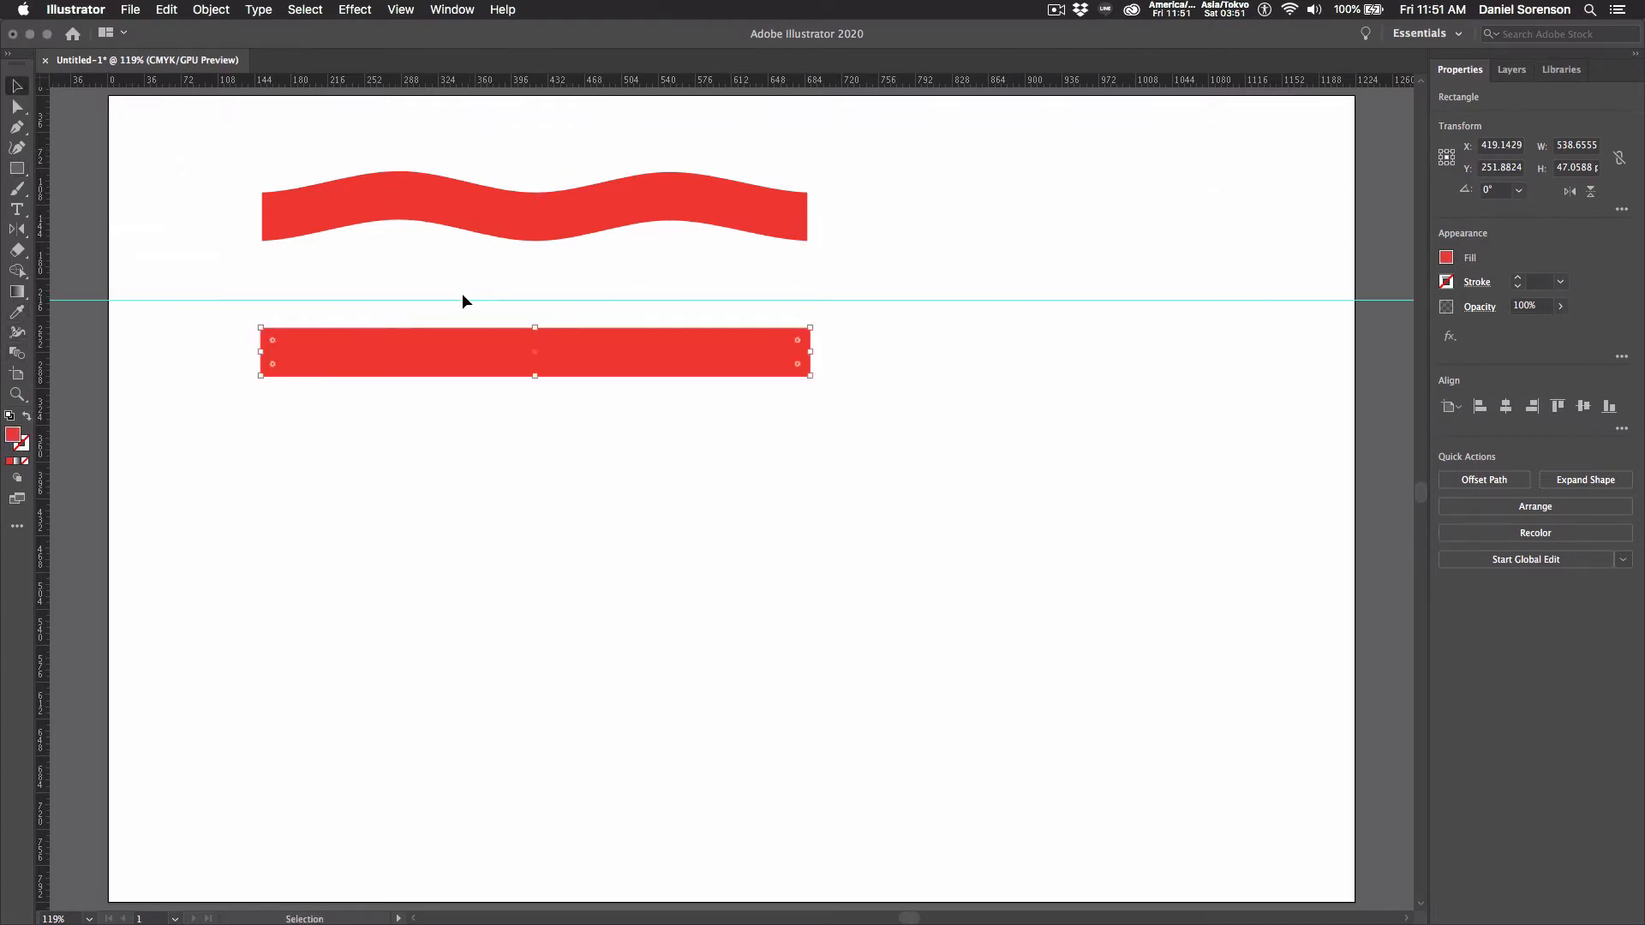
{"action": "left_click", "coordinate": [211, 10]}
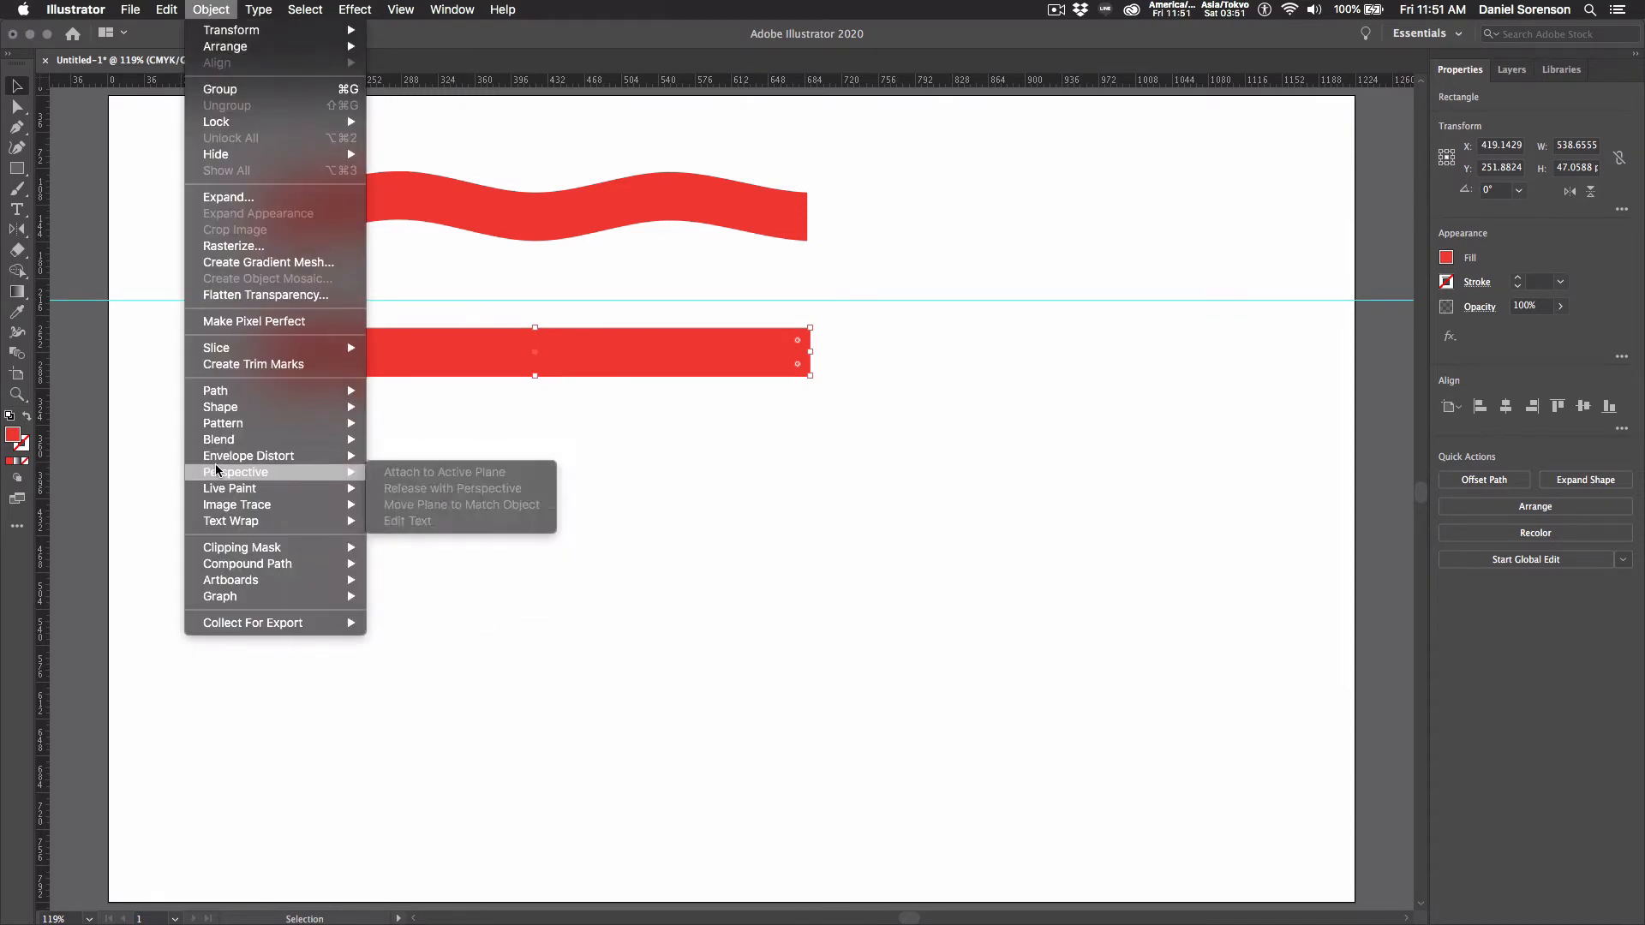
{"action": "mouse_move", "coordinate": [222, 461]}
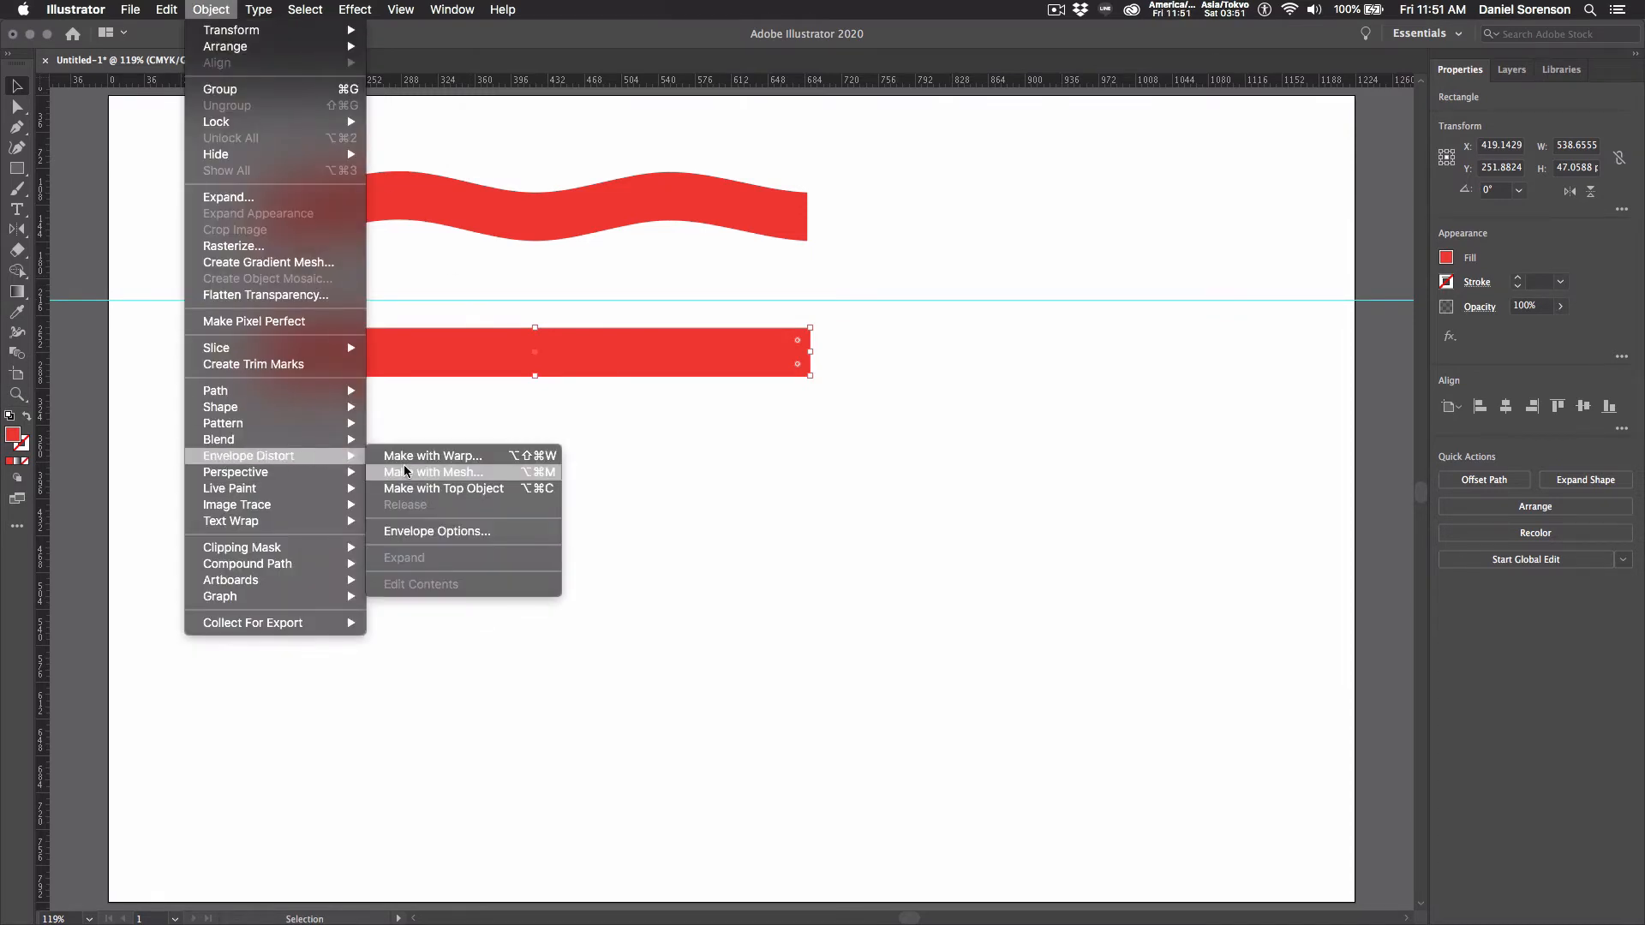
{"action": "left_click", "coordinate": [438, 474]}
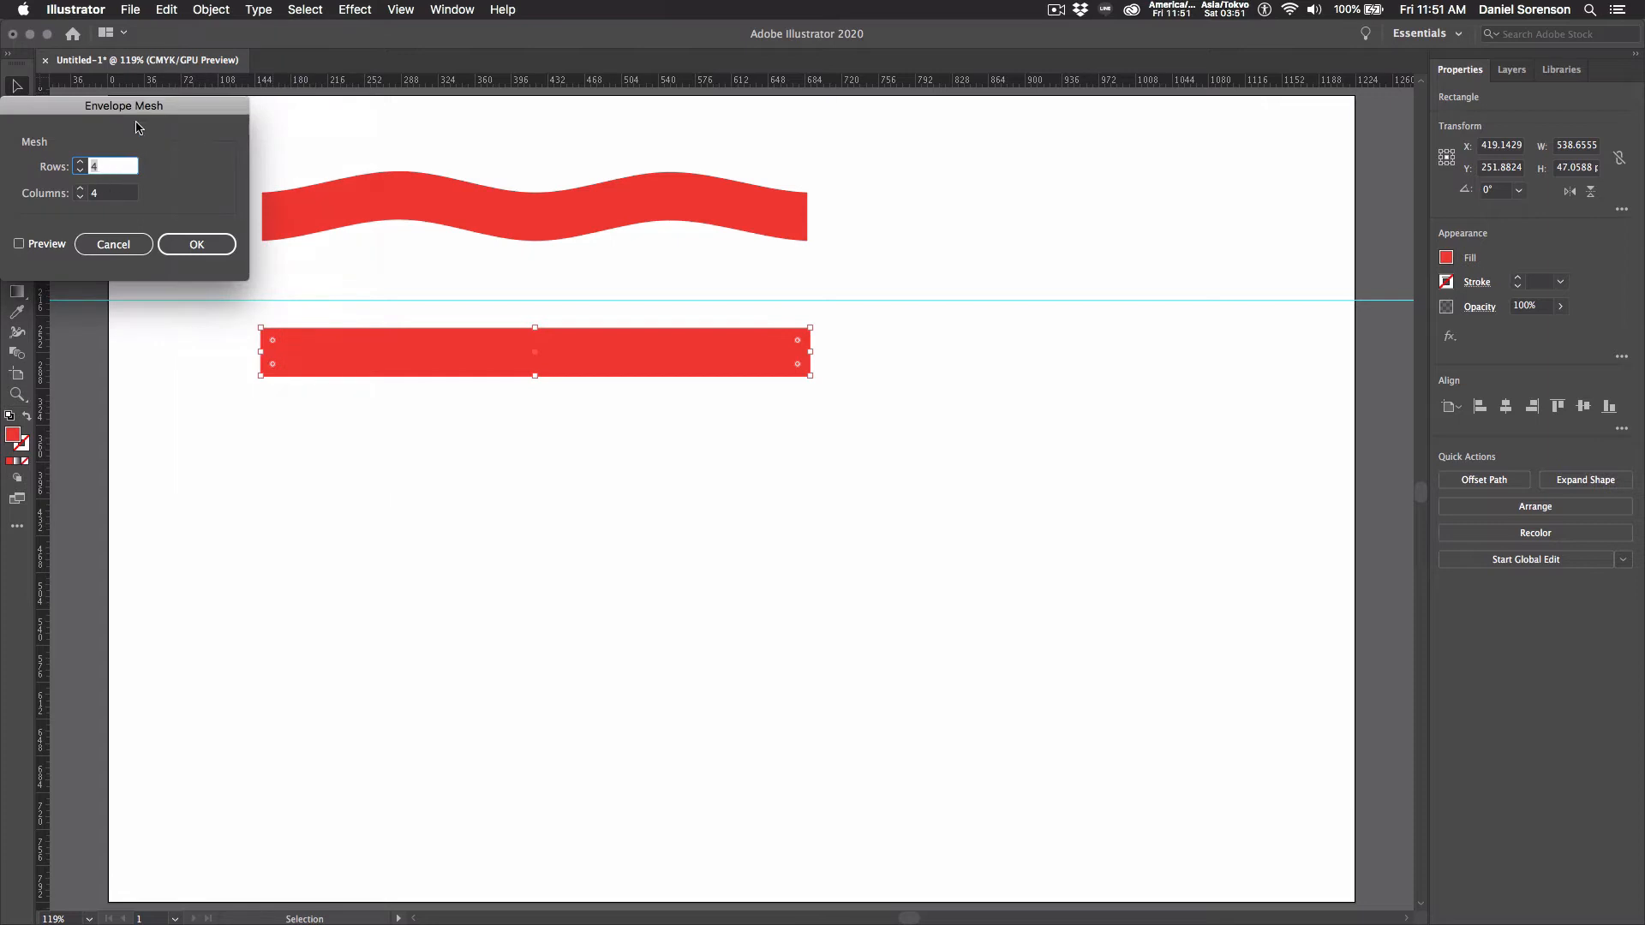
{"action": "left_click_drag", "start_coordinate": [167, 114], "coordinate": [312, 476]}
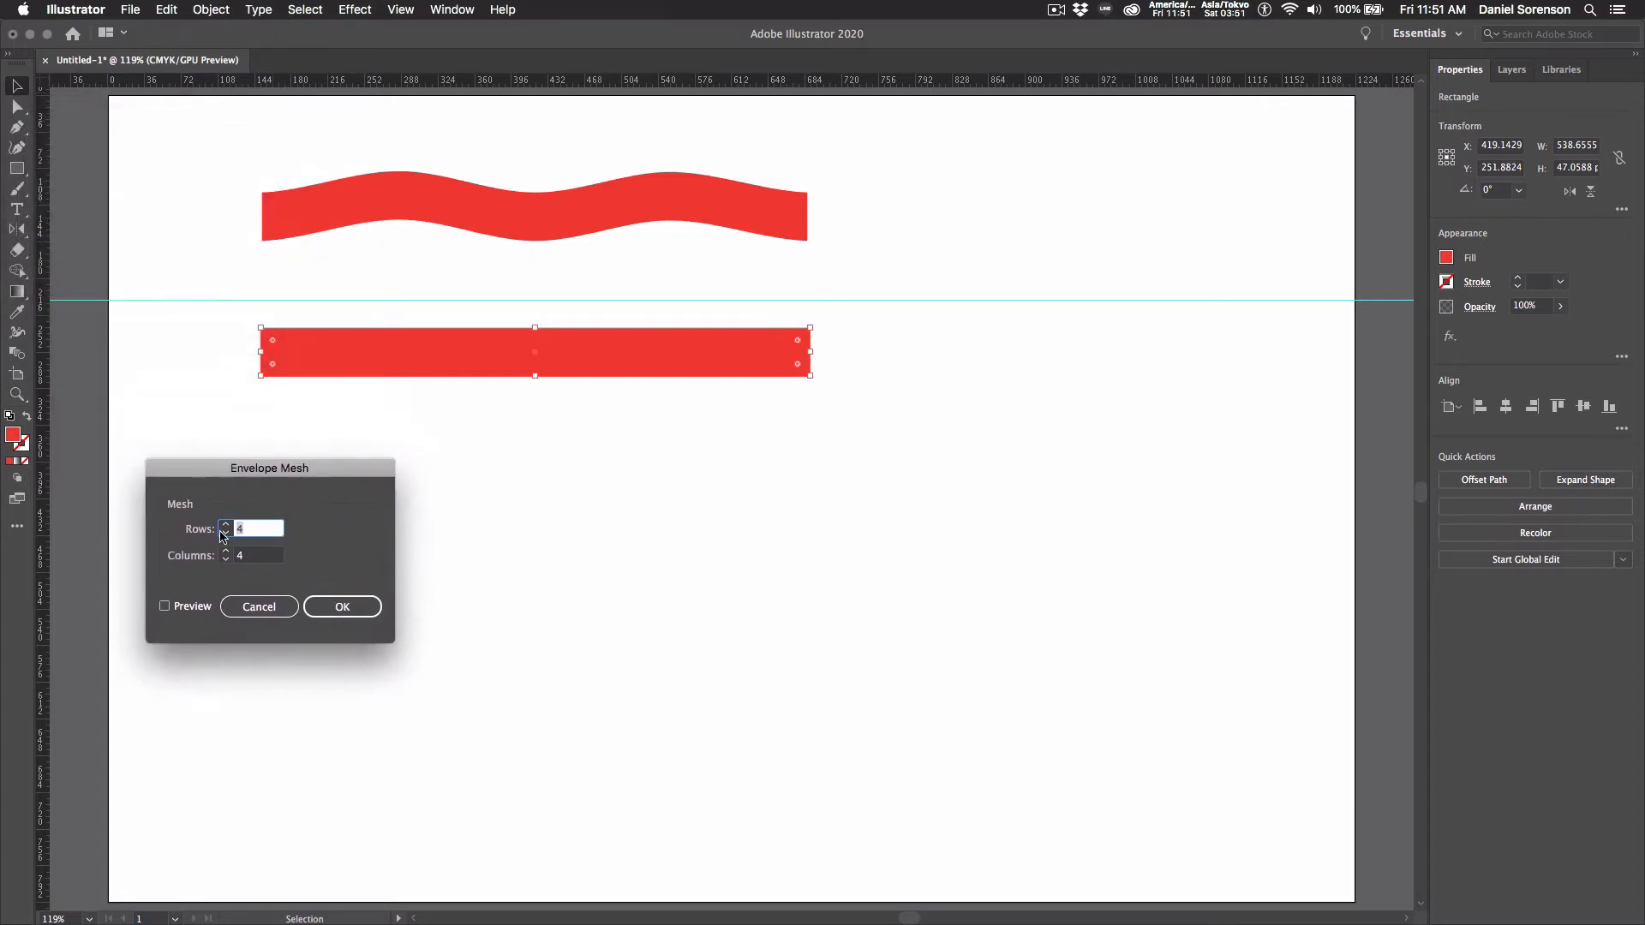
{"action": "left_click", "coordinate": [334, 610]}
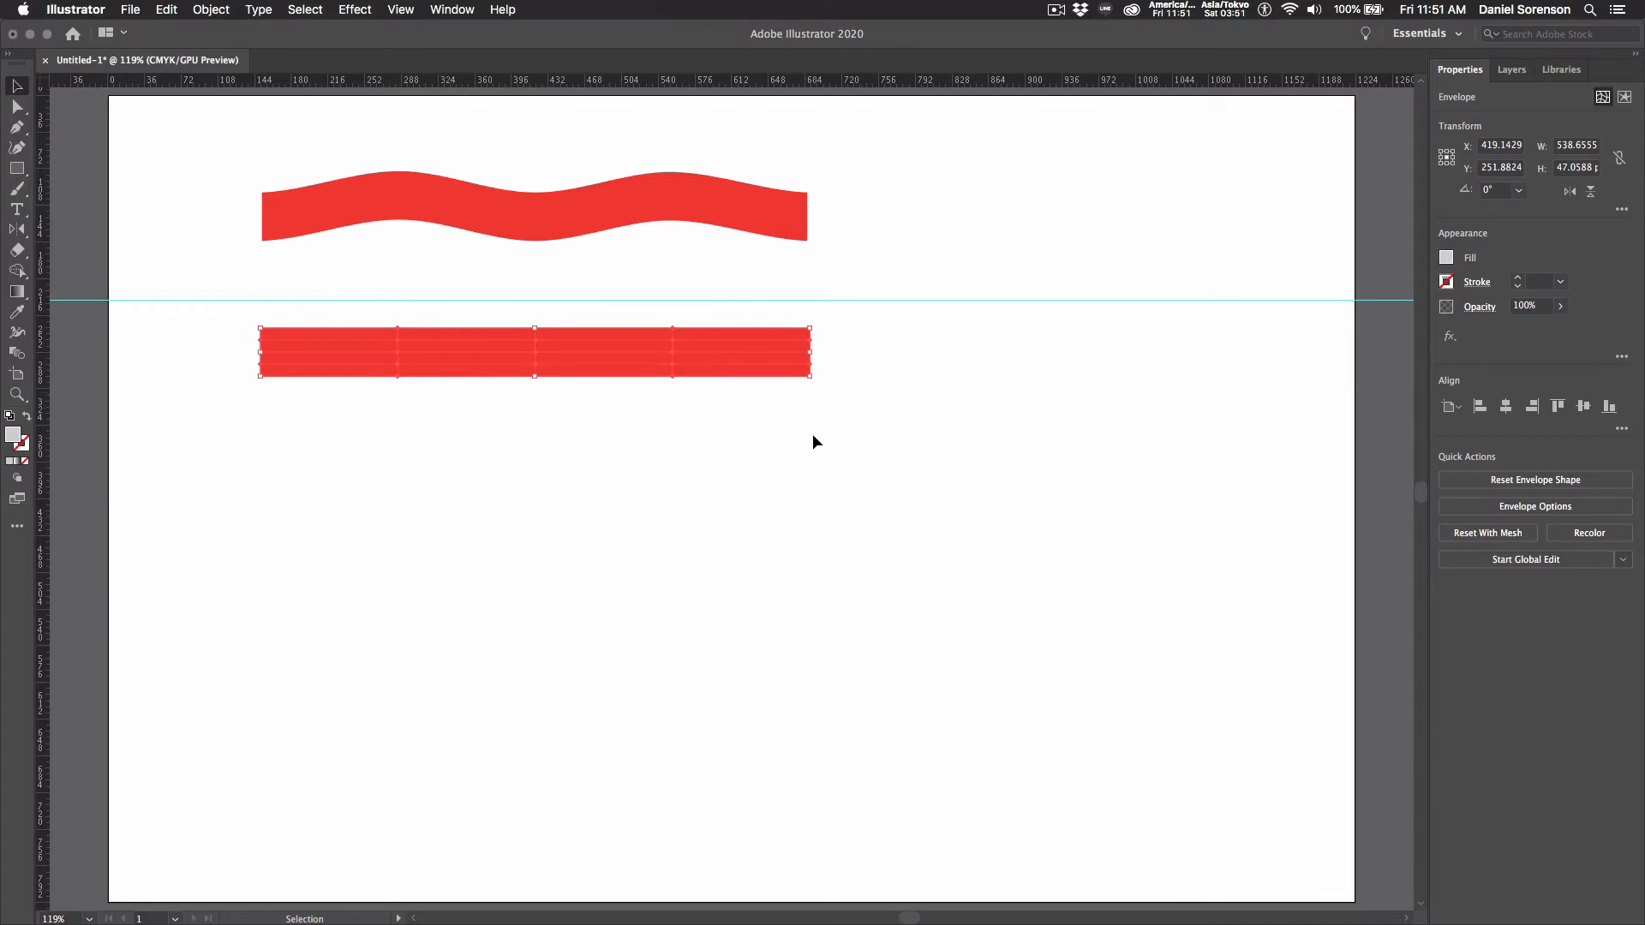
Step: Raise the second and fourth mesh columns of the rectangle's envelope up to the horizontal guide, forming two equal crests
{"action": "left_click", "coordinate": [17, 108]}
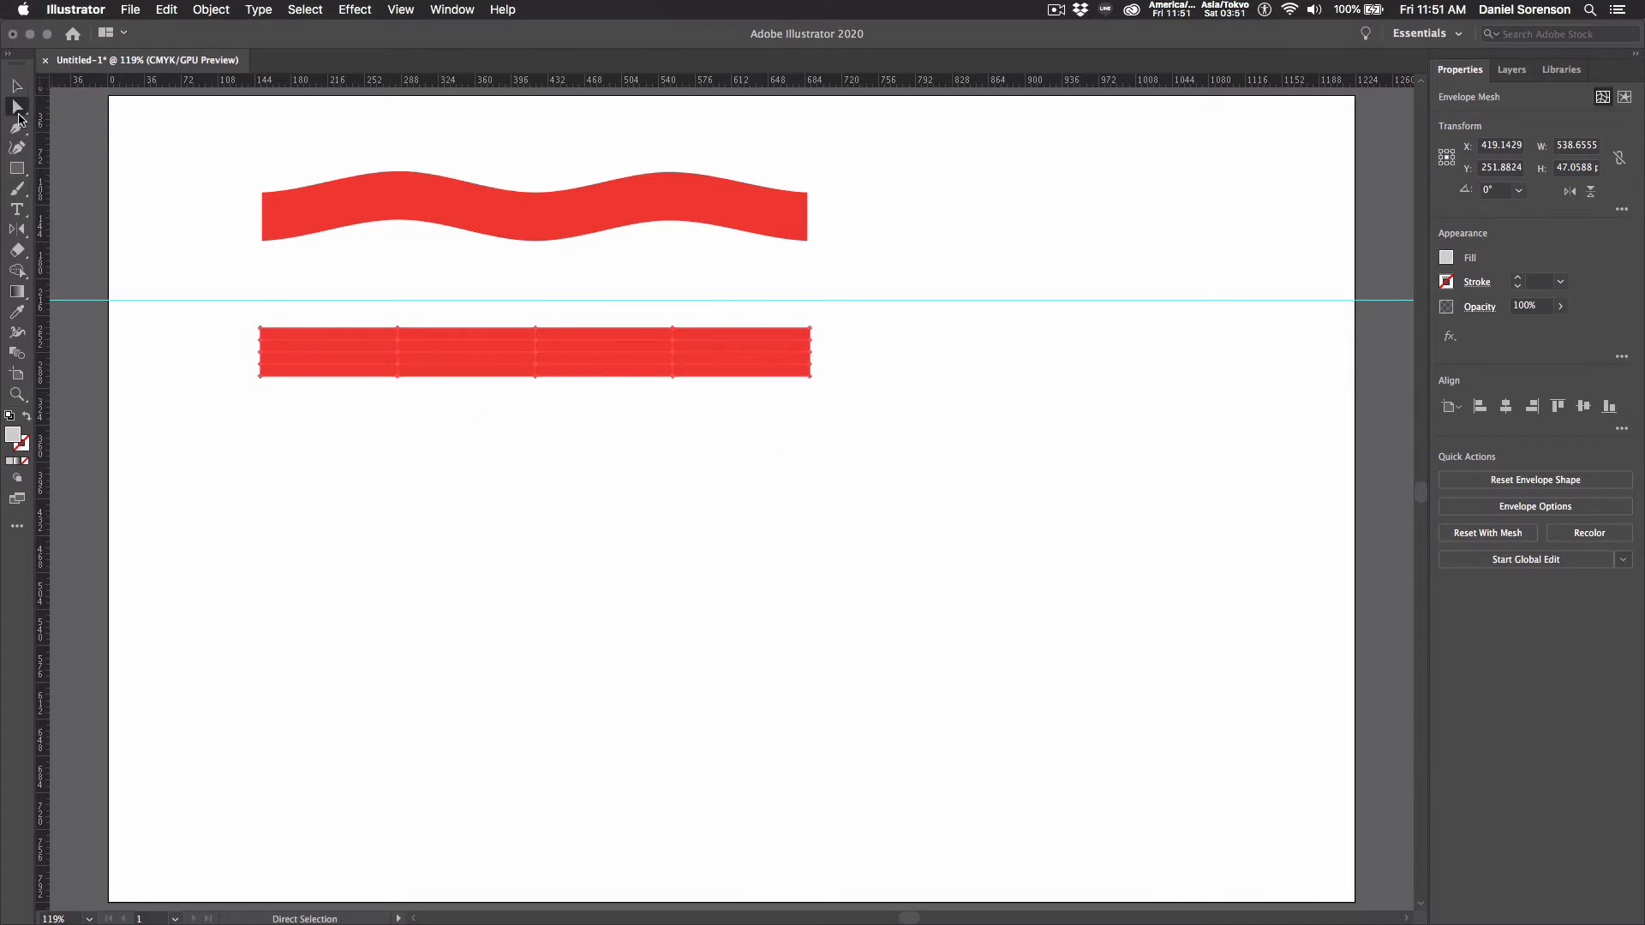
{"action": "left_click", "coordinate": [373, 420]}
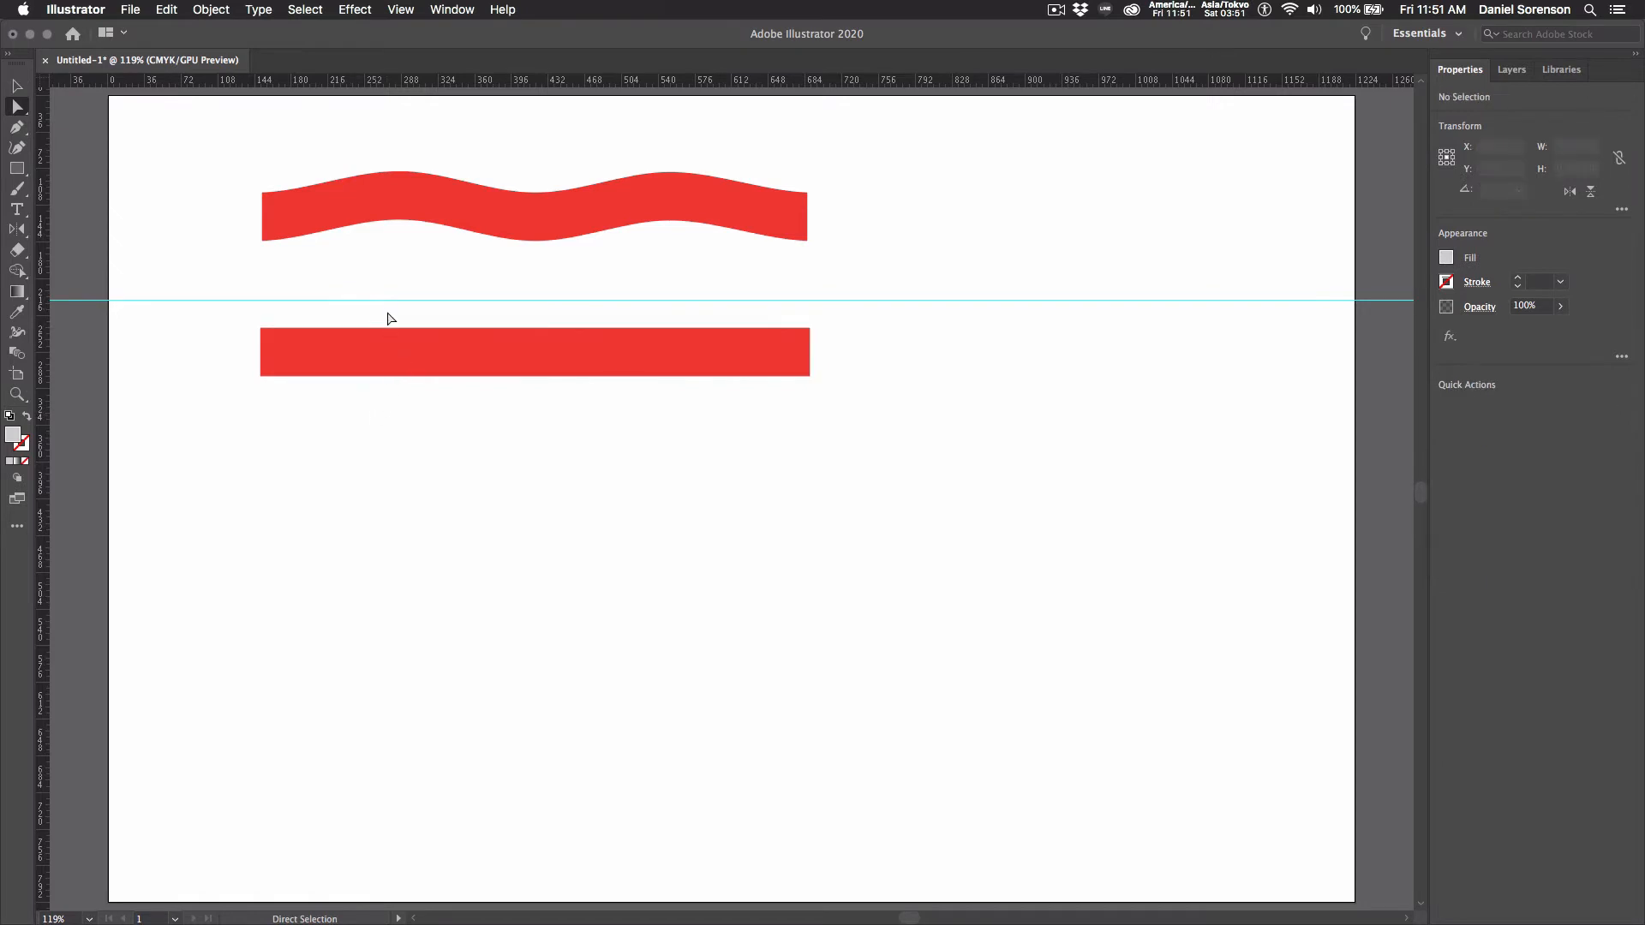
{"action": "left_click_drag", "start_coordinate": [390, 319], "coordinate": [410, 416]}
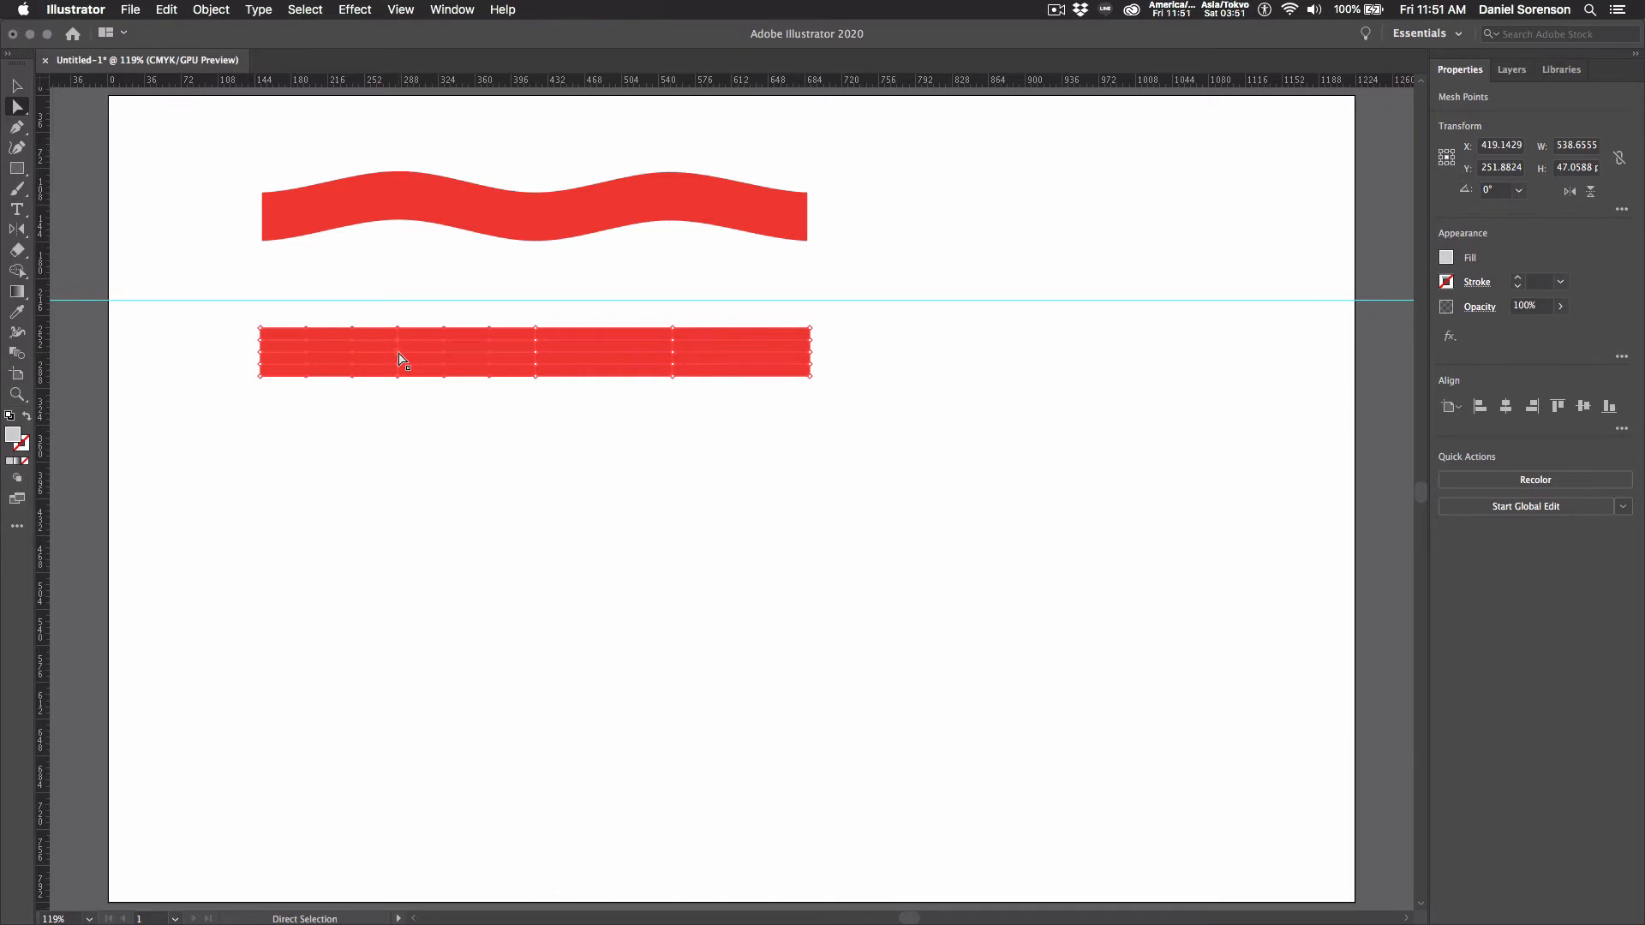
{"action": "left_click_drag", "start_coordinate": [397, 352], "coordinate": [398, 323]}
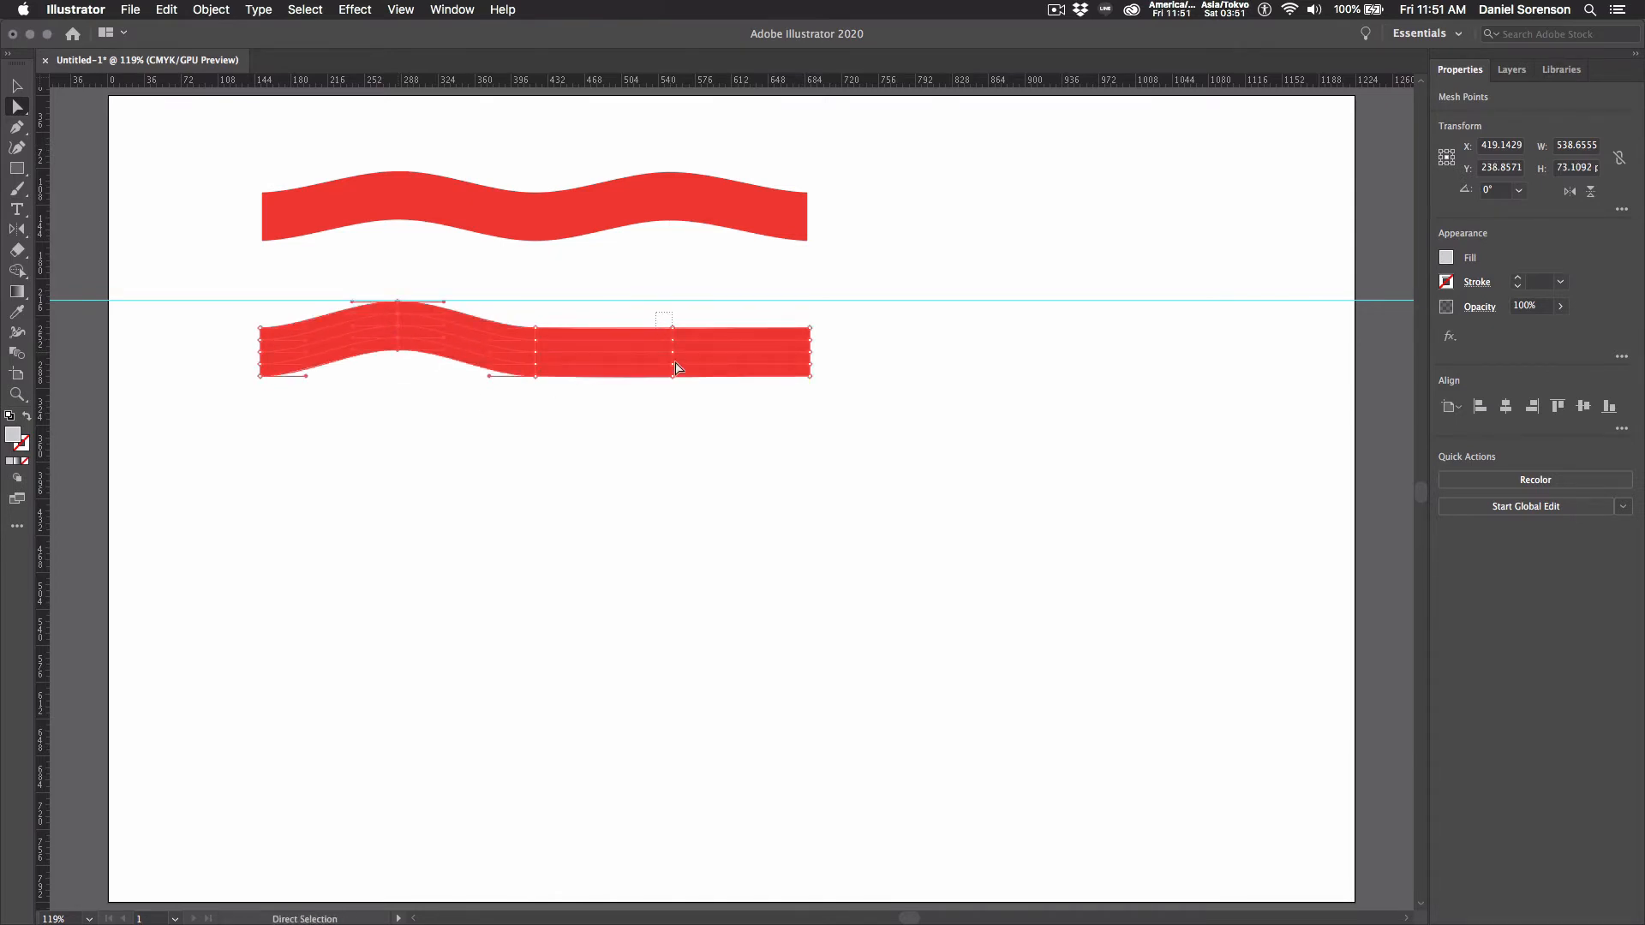
{"action": "left_click_drag", "start_coordinate": [676, 369], "coordinate": [716, 428]}
{"action": "left_click_drag", "start_coordinate": [672, 326], "coordinate": [671, 301]}
{"action": "left_click", "coordinate": [686, 463]}
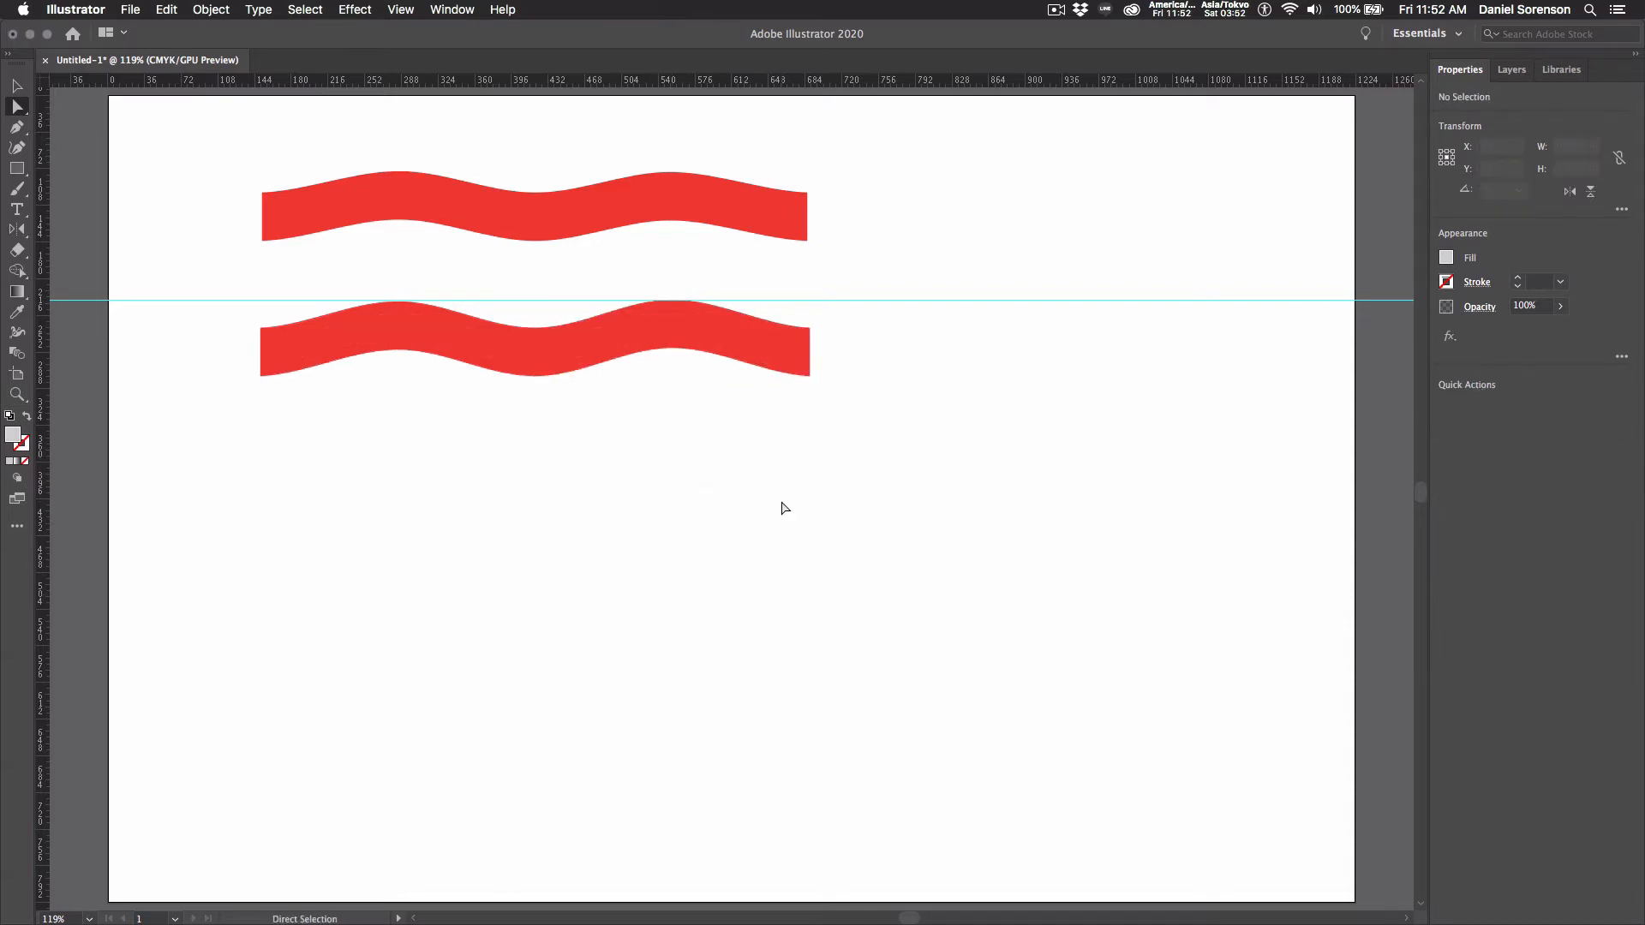
Step: Reflect a copy of the lower wavy band across the Horizontal axis, using a reflection point just below its middle
{"action": "key", "text": "v"}
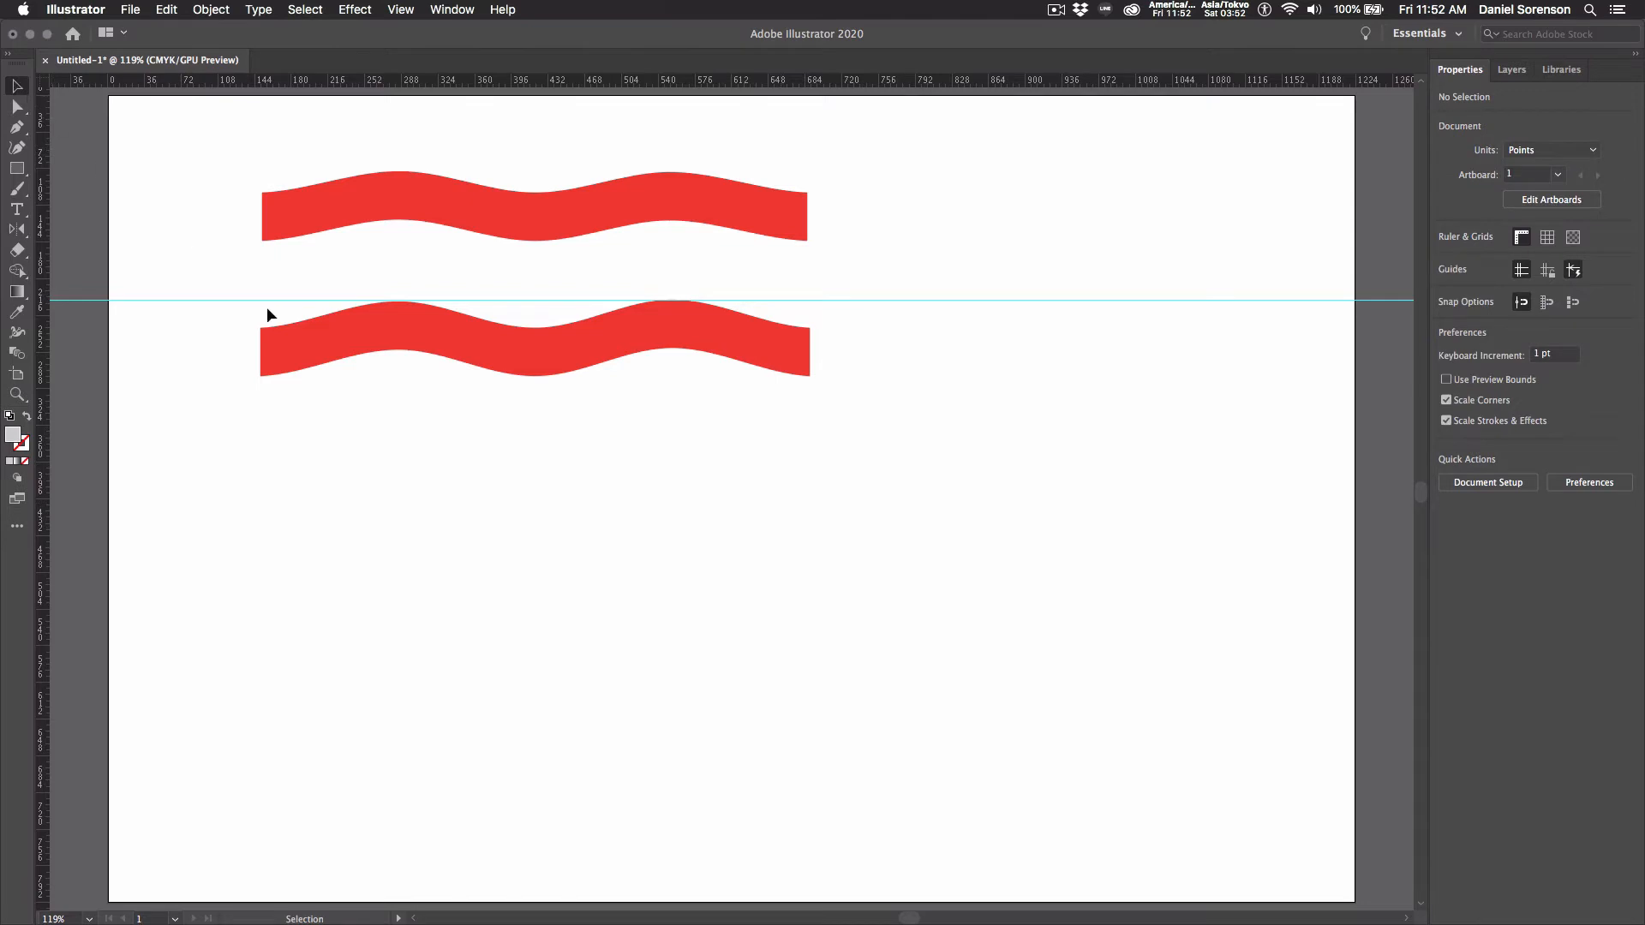
{"action": "left_click", "coordinate": [539, 364]}
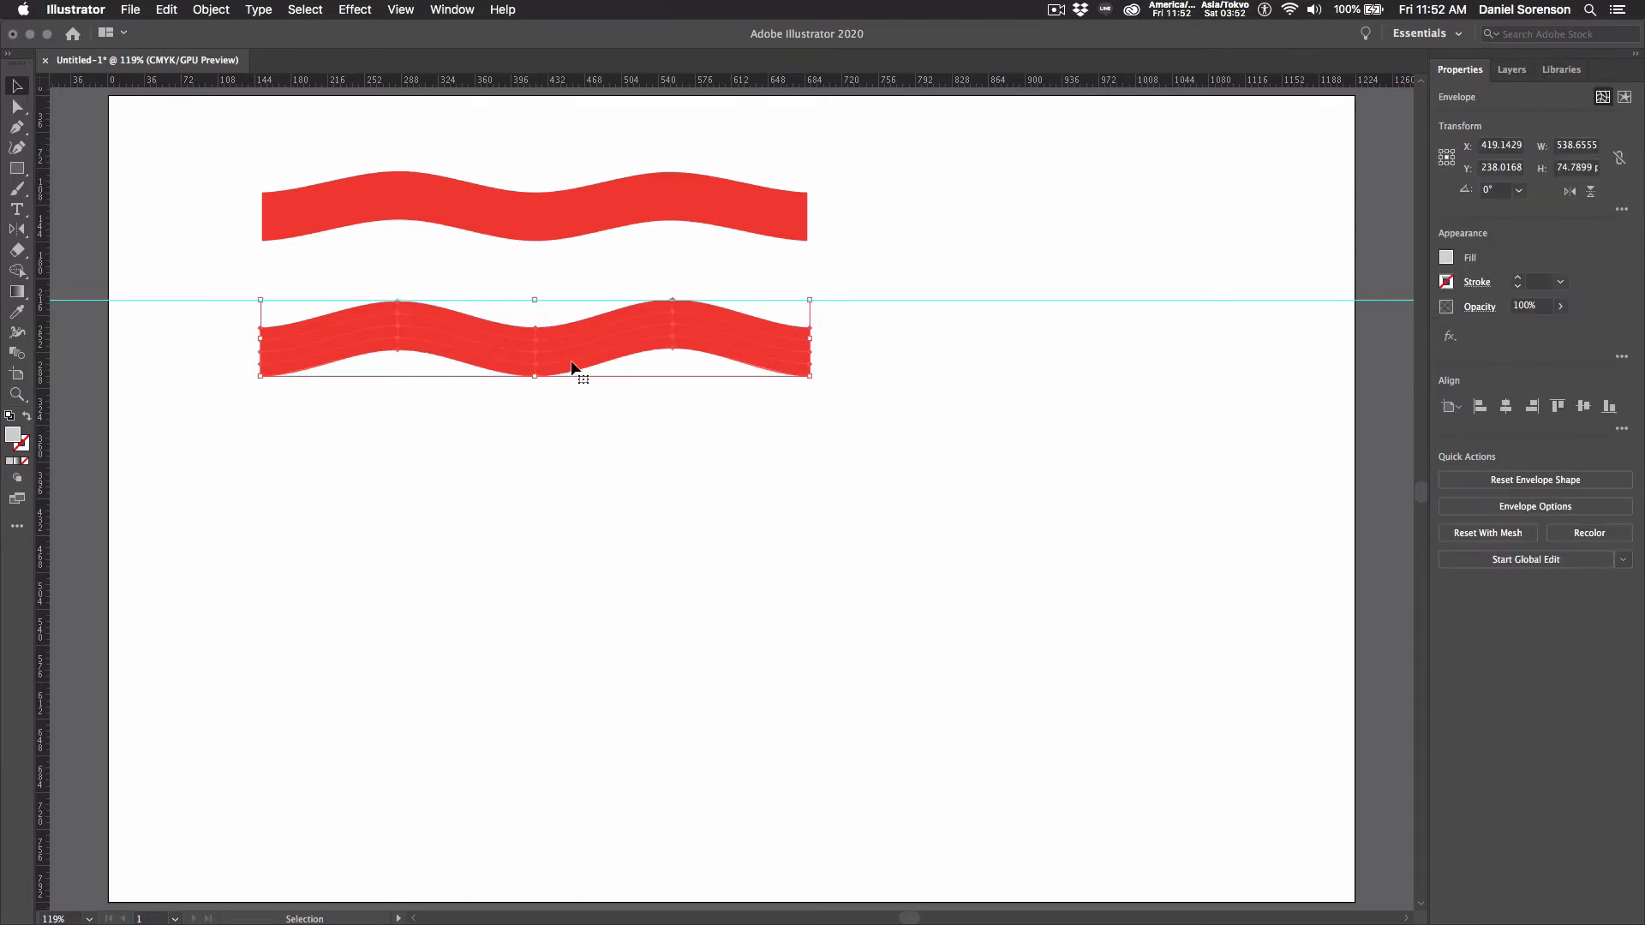
{"action": "left_click", "coordinate": [20, 231]}
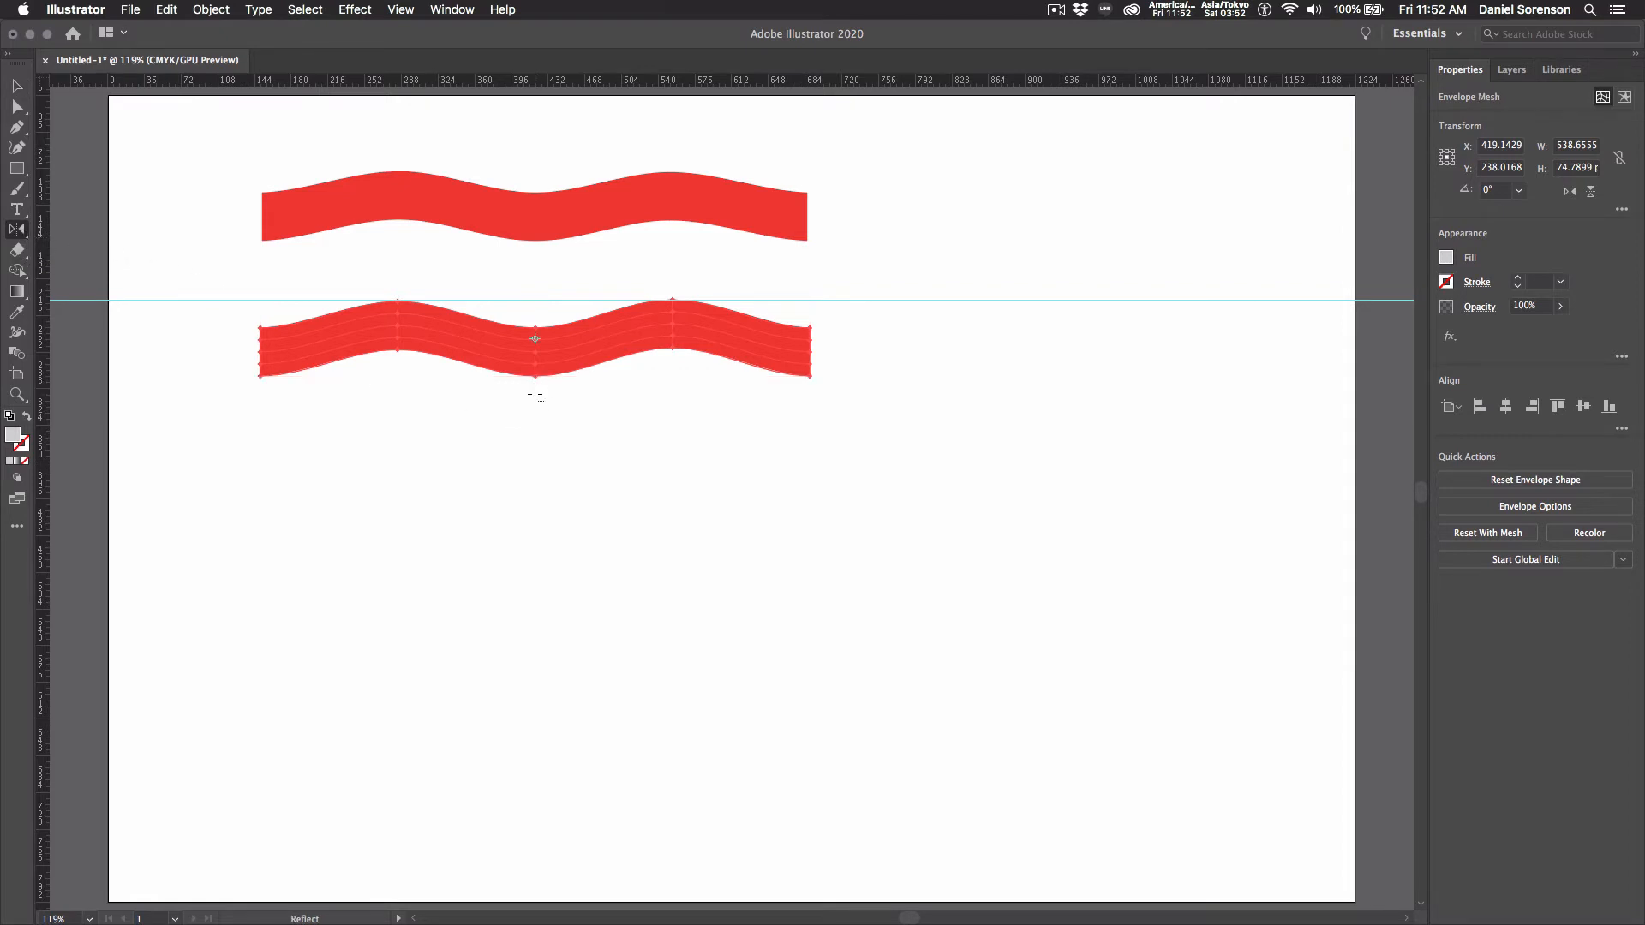
{"action": "left_click", "coordinate": [535, 394], "text": "alt"}
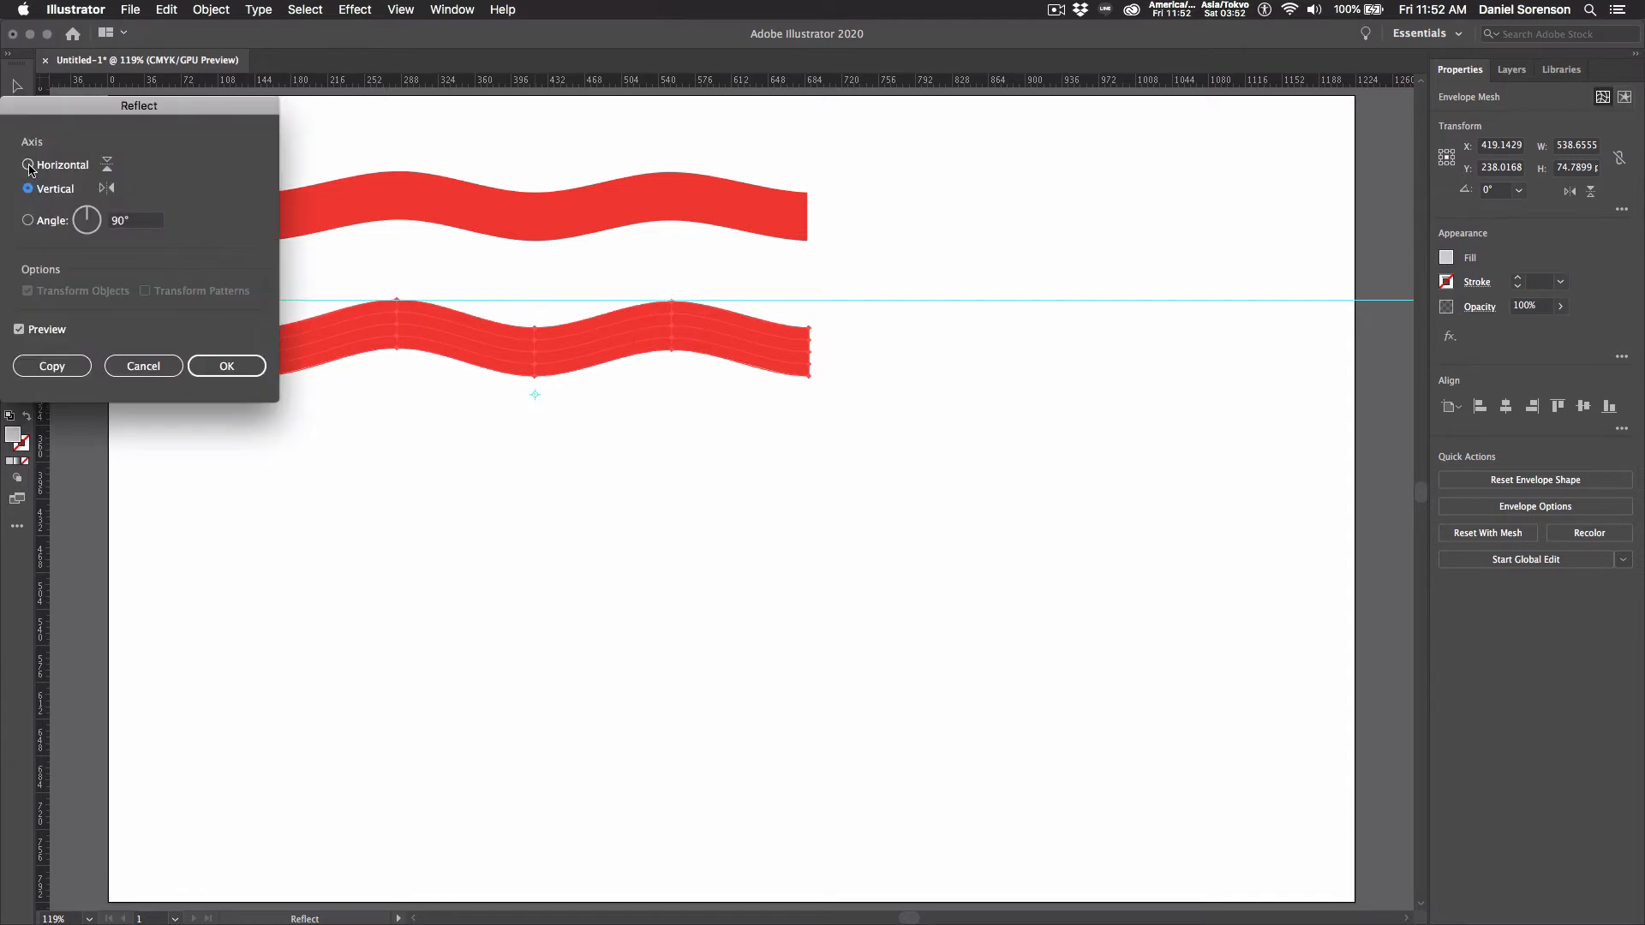
{"action": "left_click", "coordinate": [28, 165]}
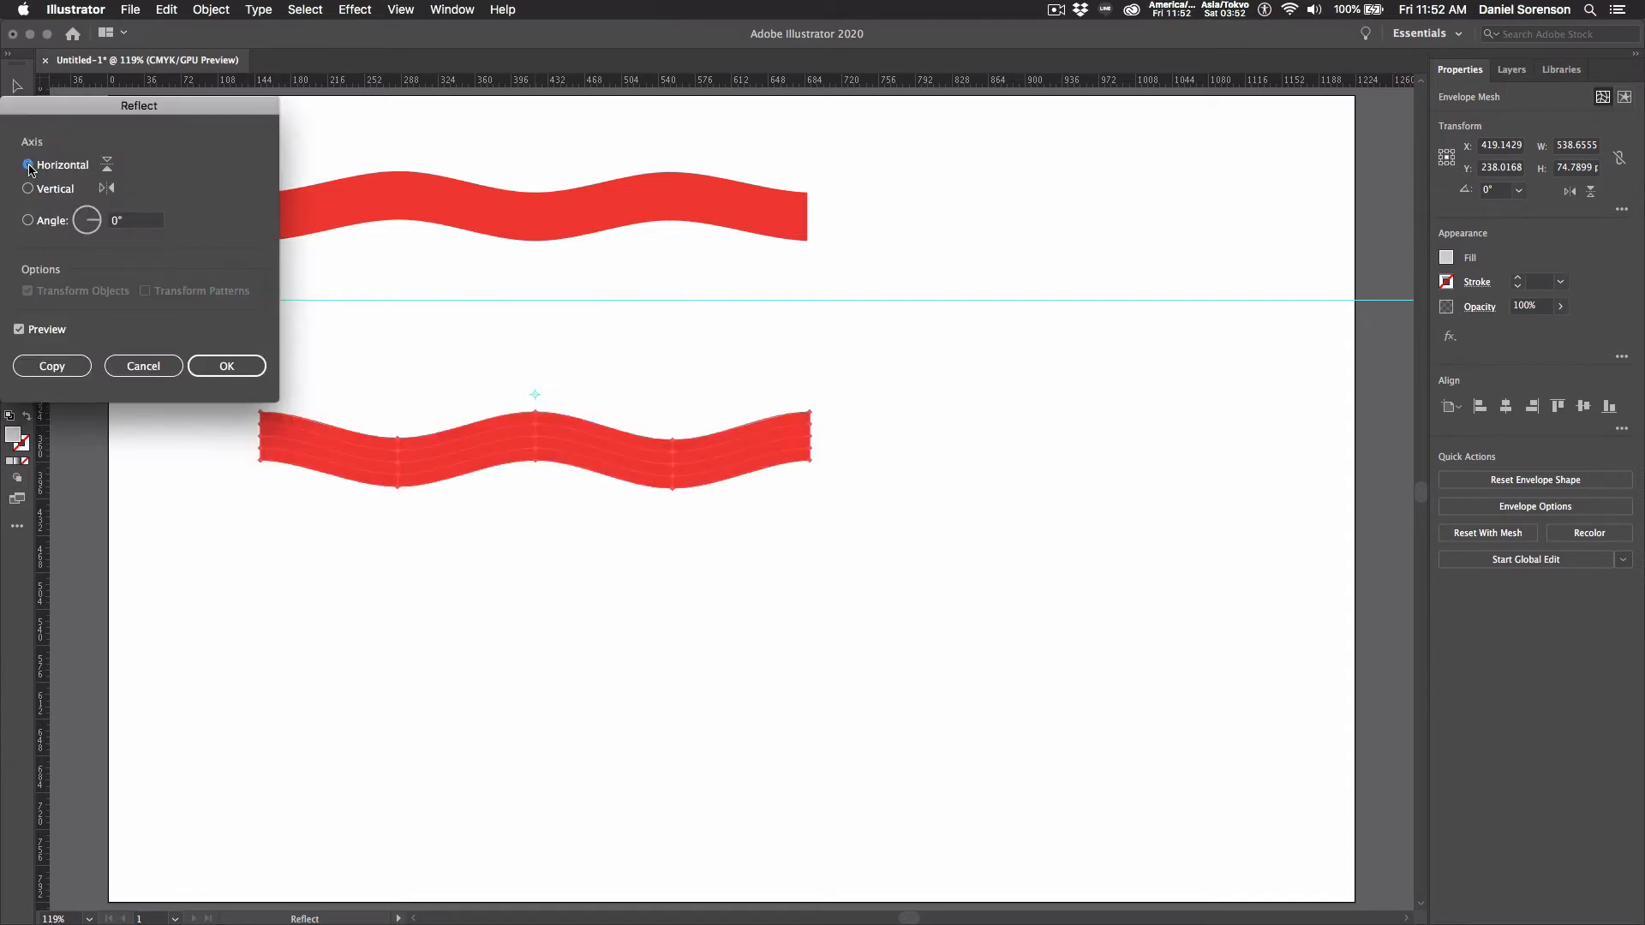
{"action": "left_click", "coordinate": [49, 366]}
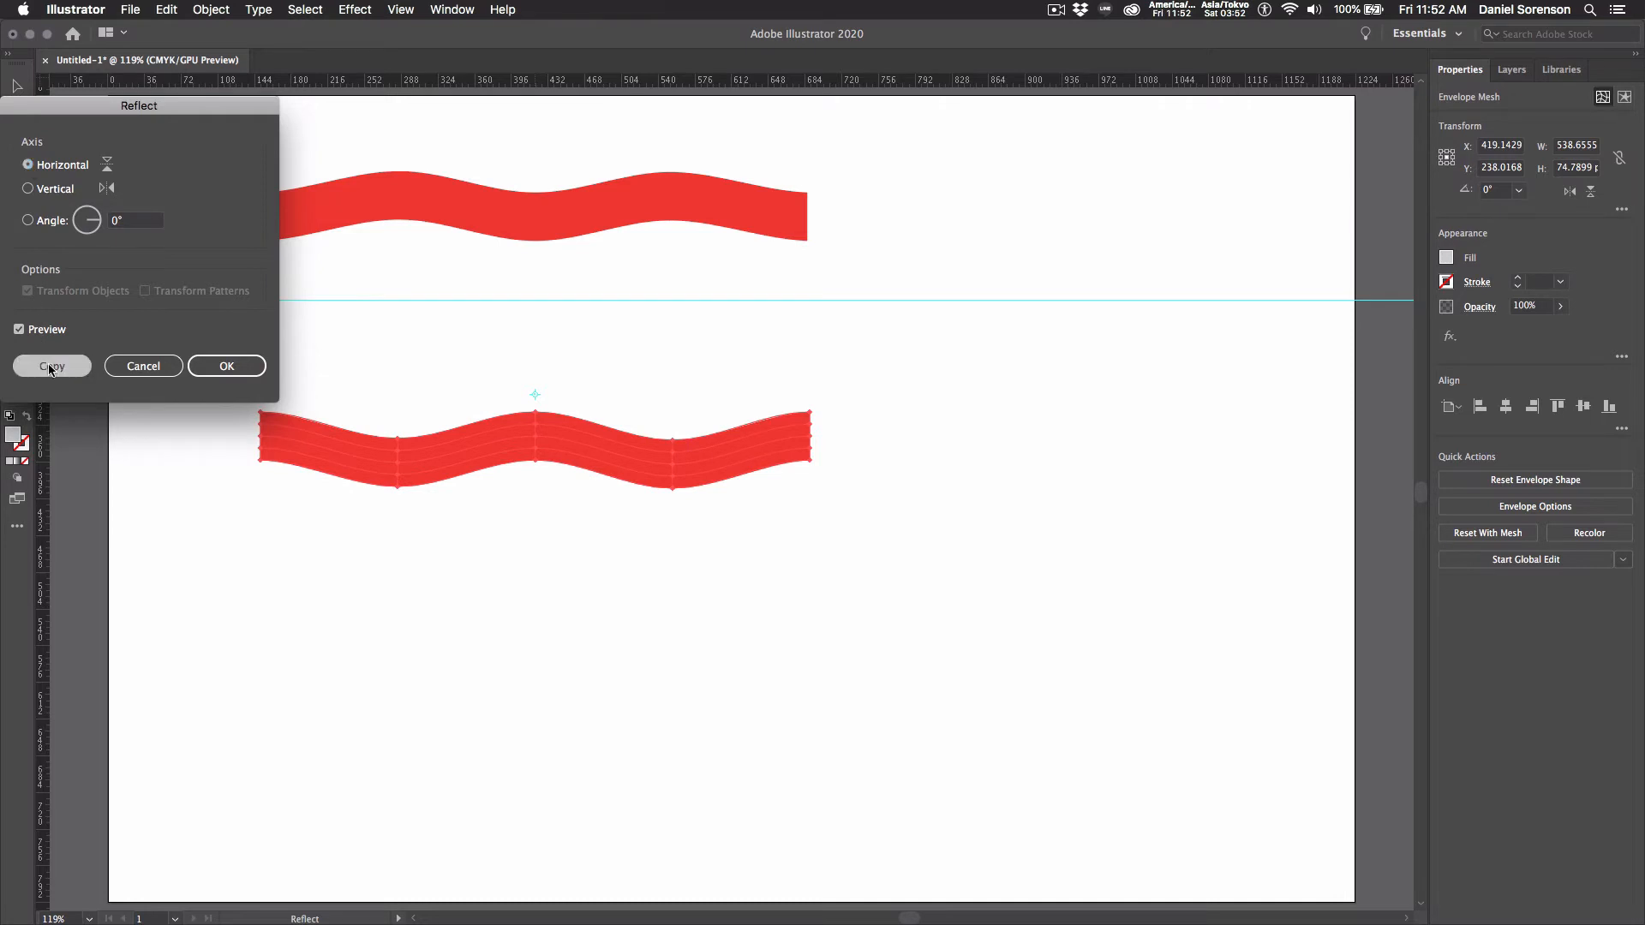
Step: Move the mirrored band straight up until it meets the underside of the wavy band above it
{"action": "left_click", "coordinate": [17, 87]}
{"action": "left_click", "coordinate": [368, 595]}
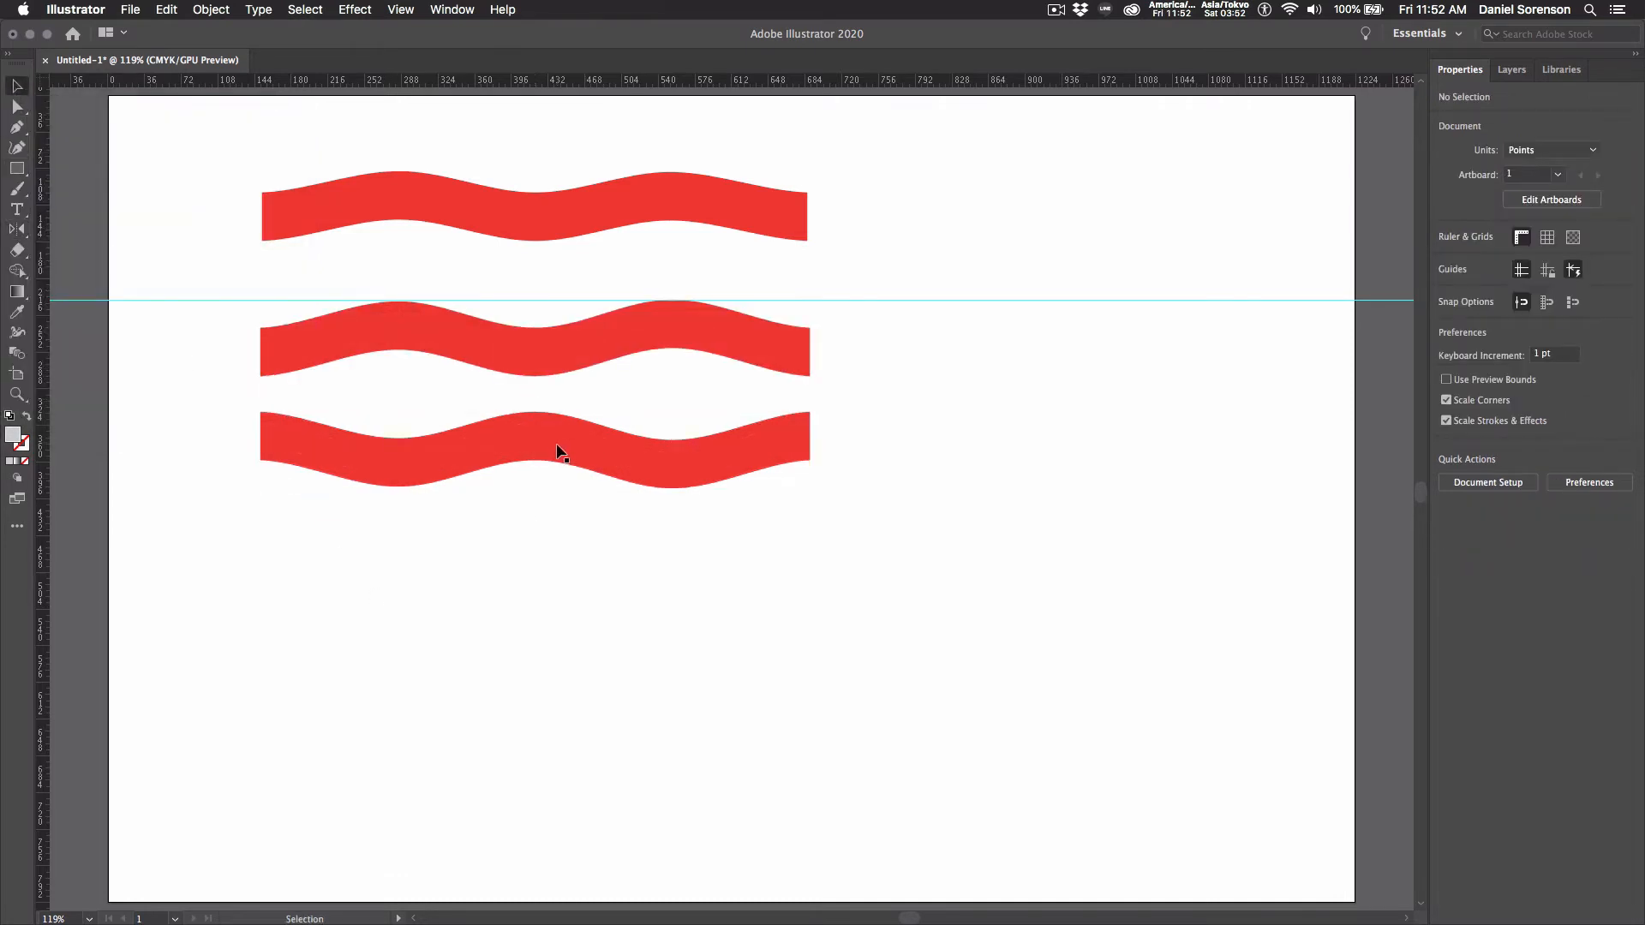
{"action": "left_click_drag", "start_coordinate": [557, 447], "coordinate": [558, 408]}
{"action": "left_click", "coordinate": [558, 545]}
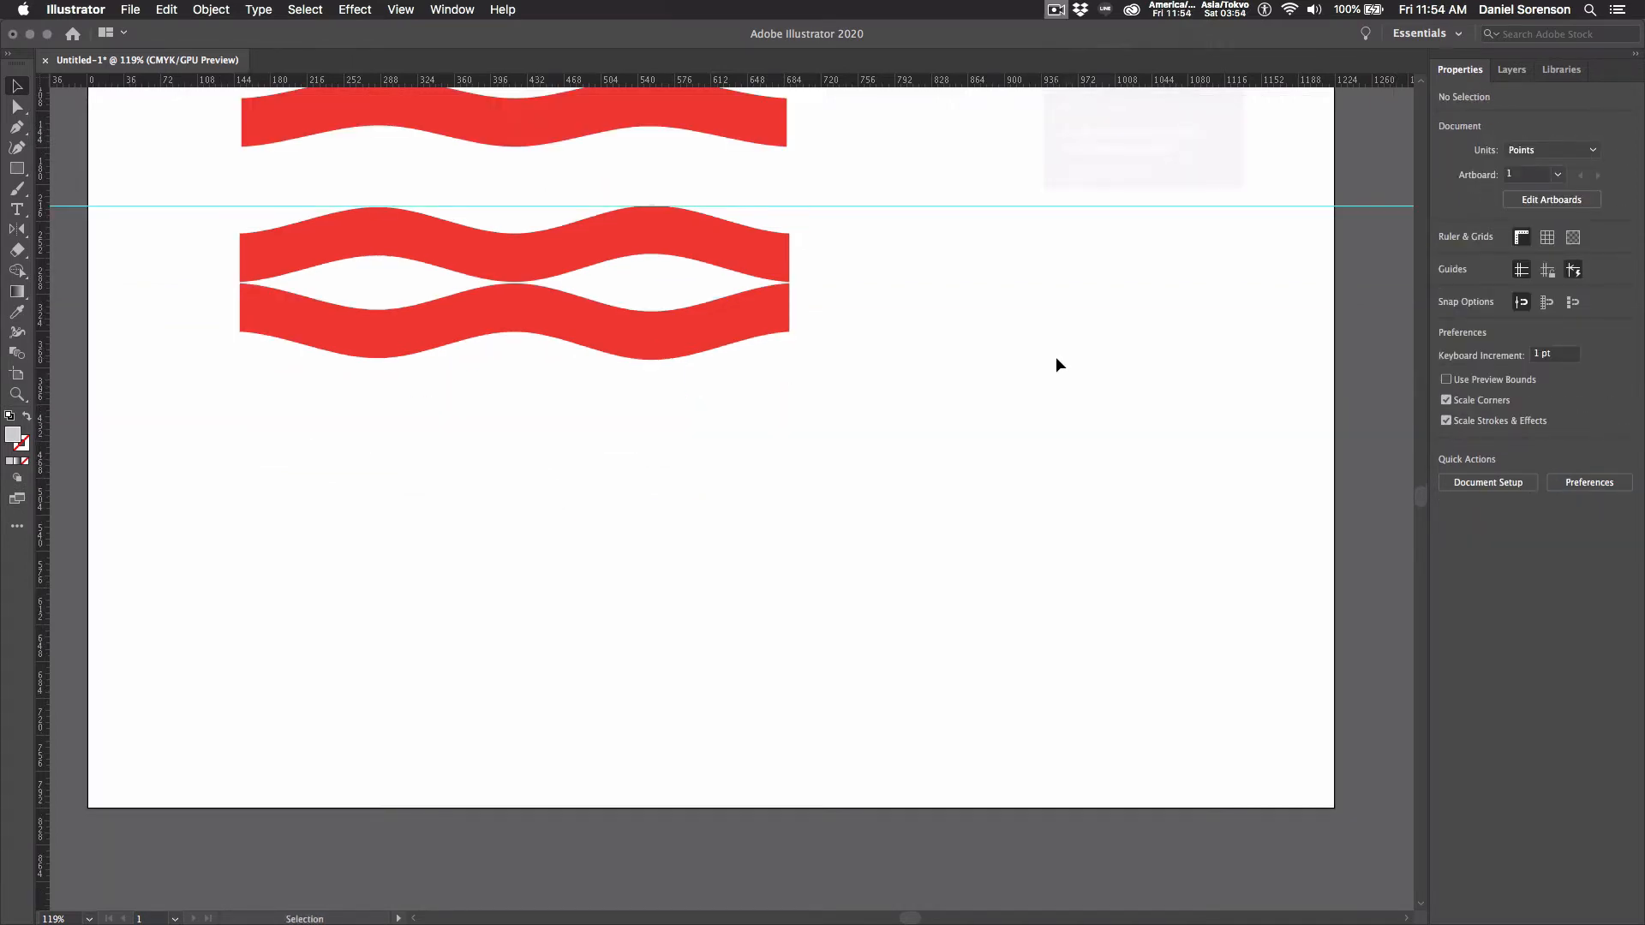
Step: Show the document's symbols, locate the lips symbol in the Retro symbol library, and close that library
{"action": "left_click", "coordinate": [452, 10]}
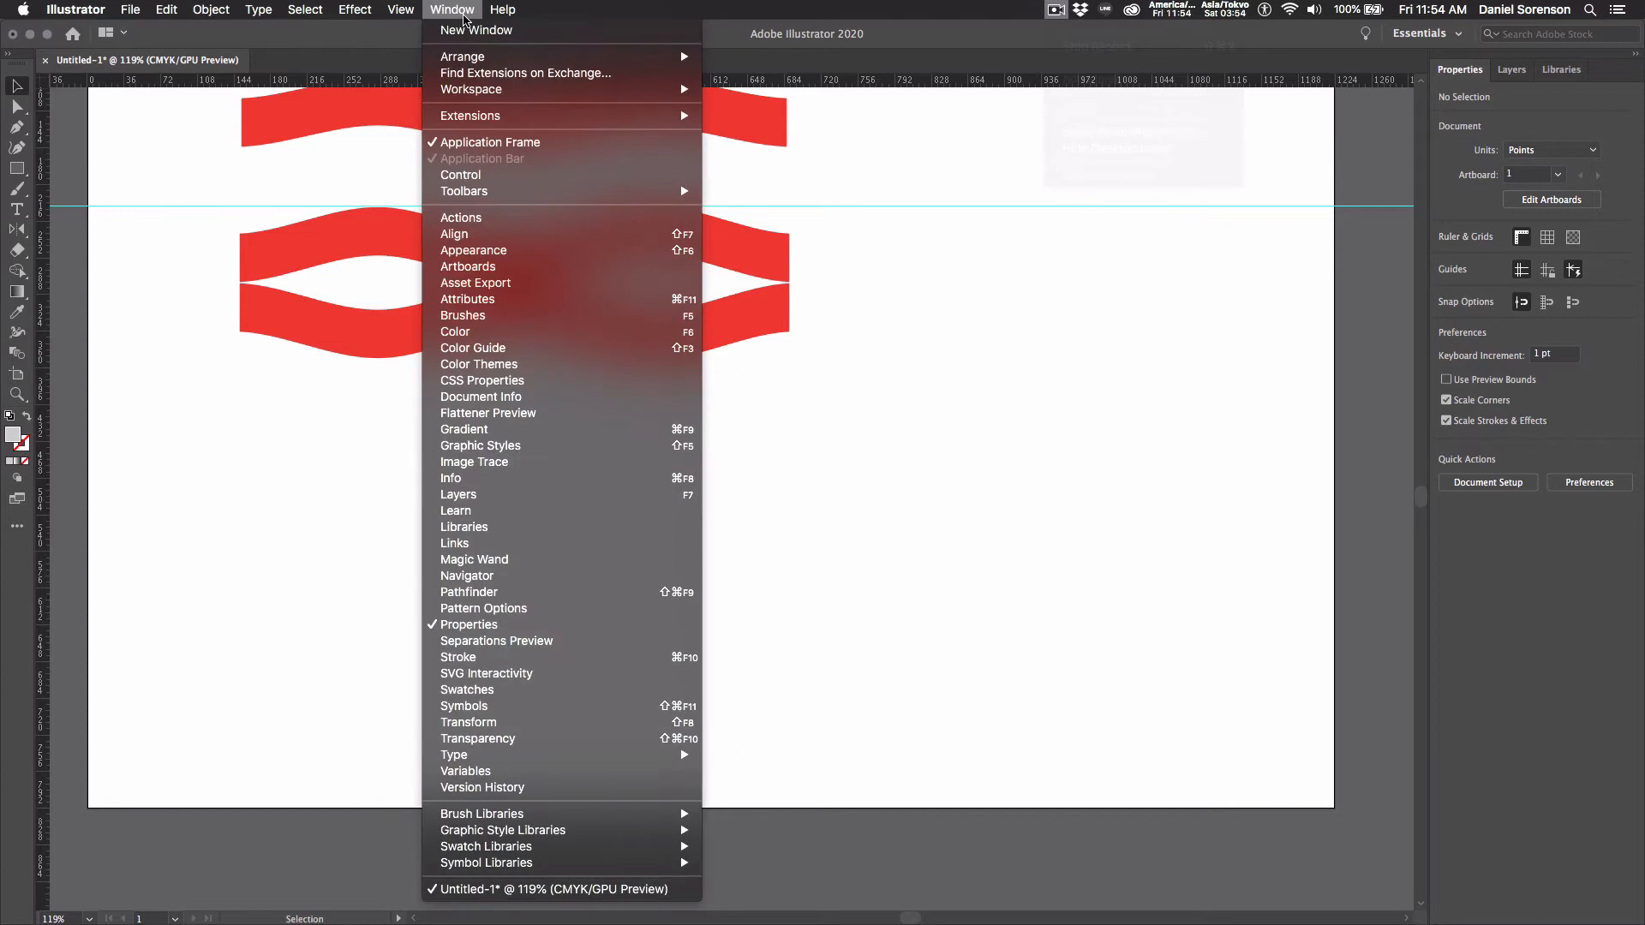
{"action": "left_click", "coordinate": [444, 707]}
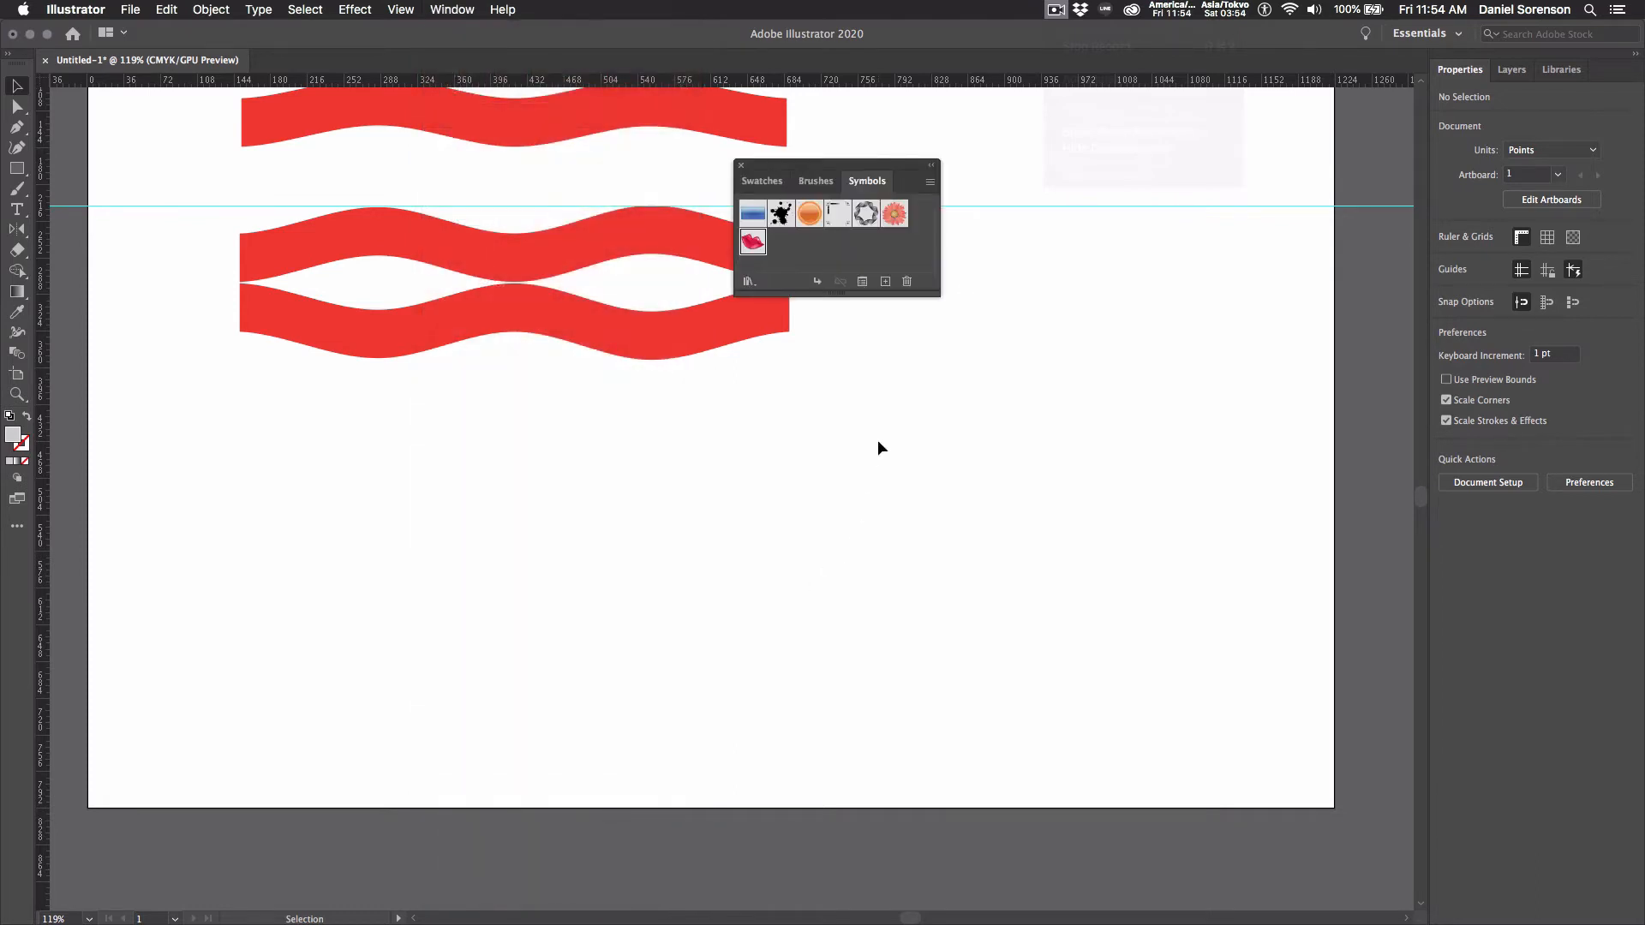
{"action": "left_click", "coordinate": [756, 287]}
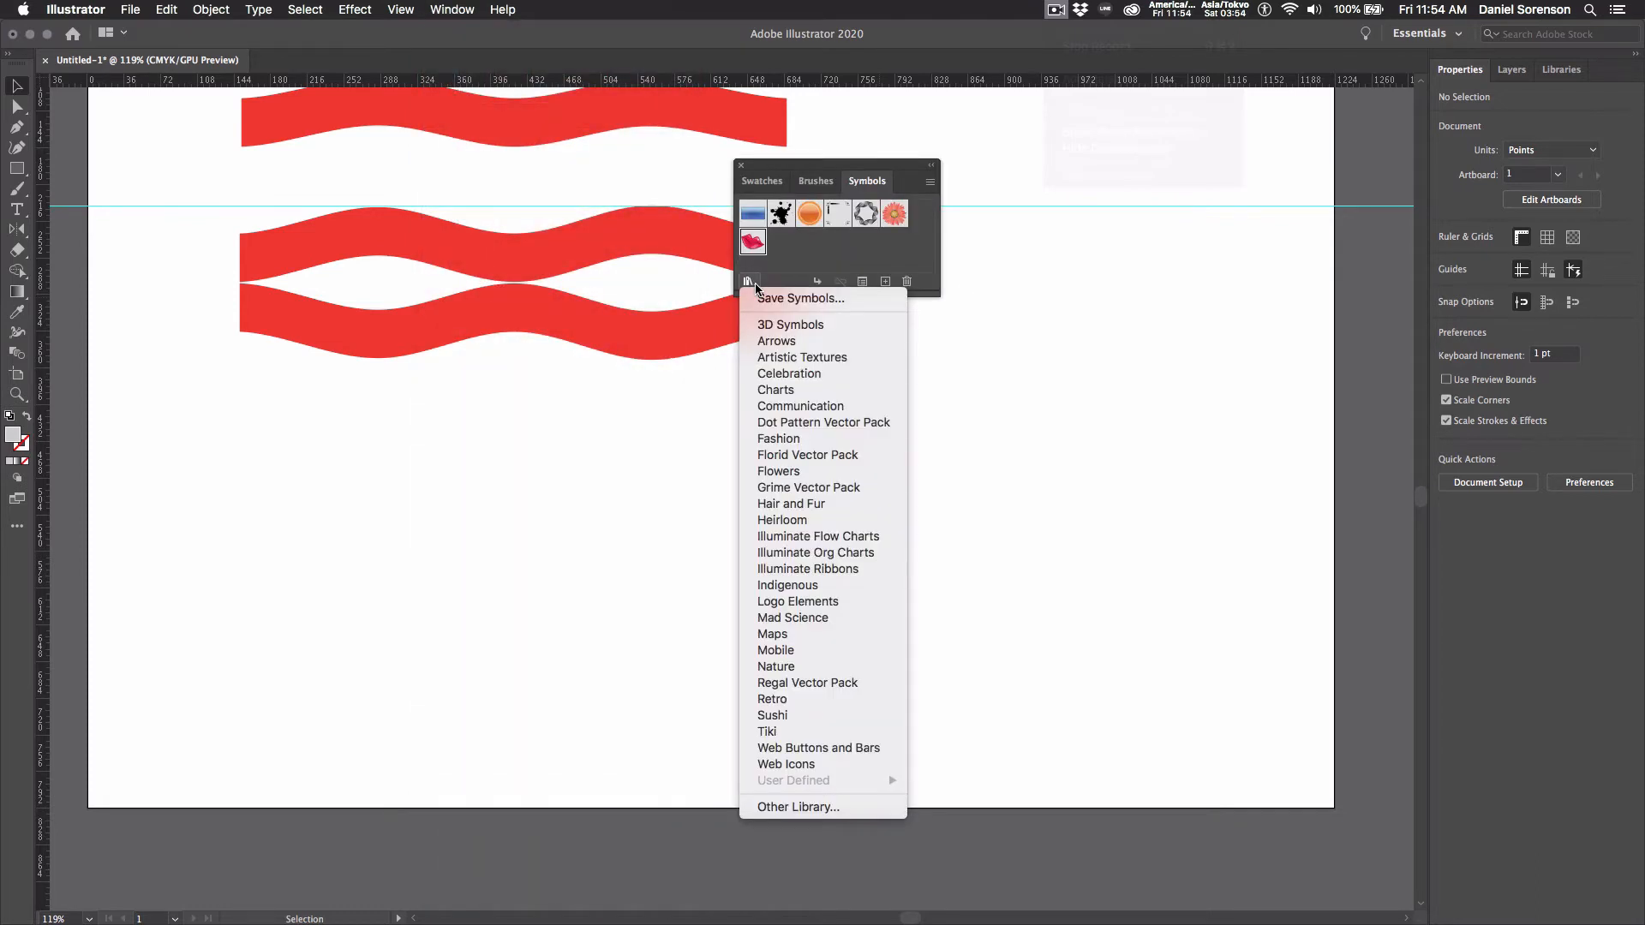
{"action": "left_click", "coordinate": [784, 700]}
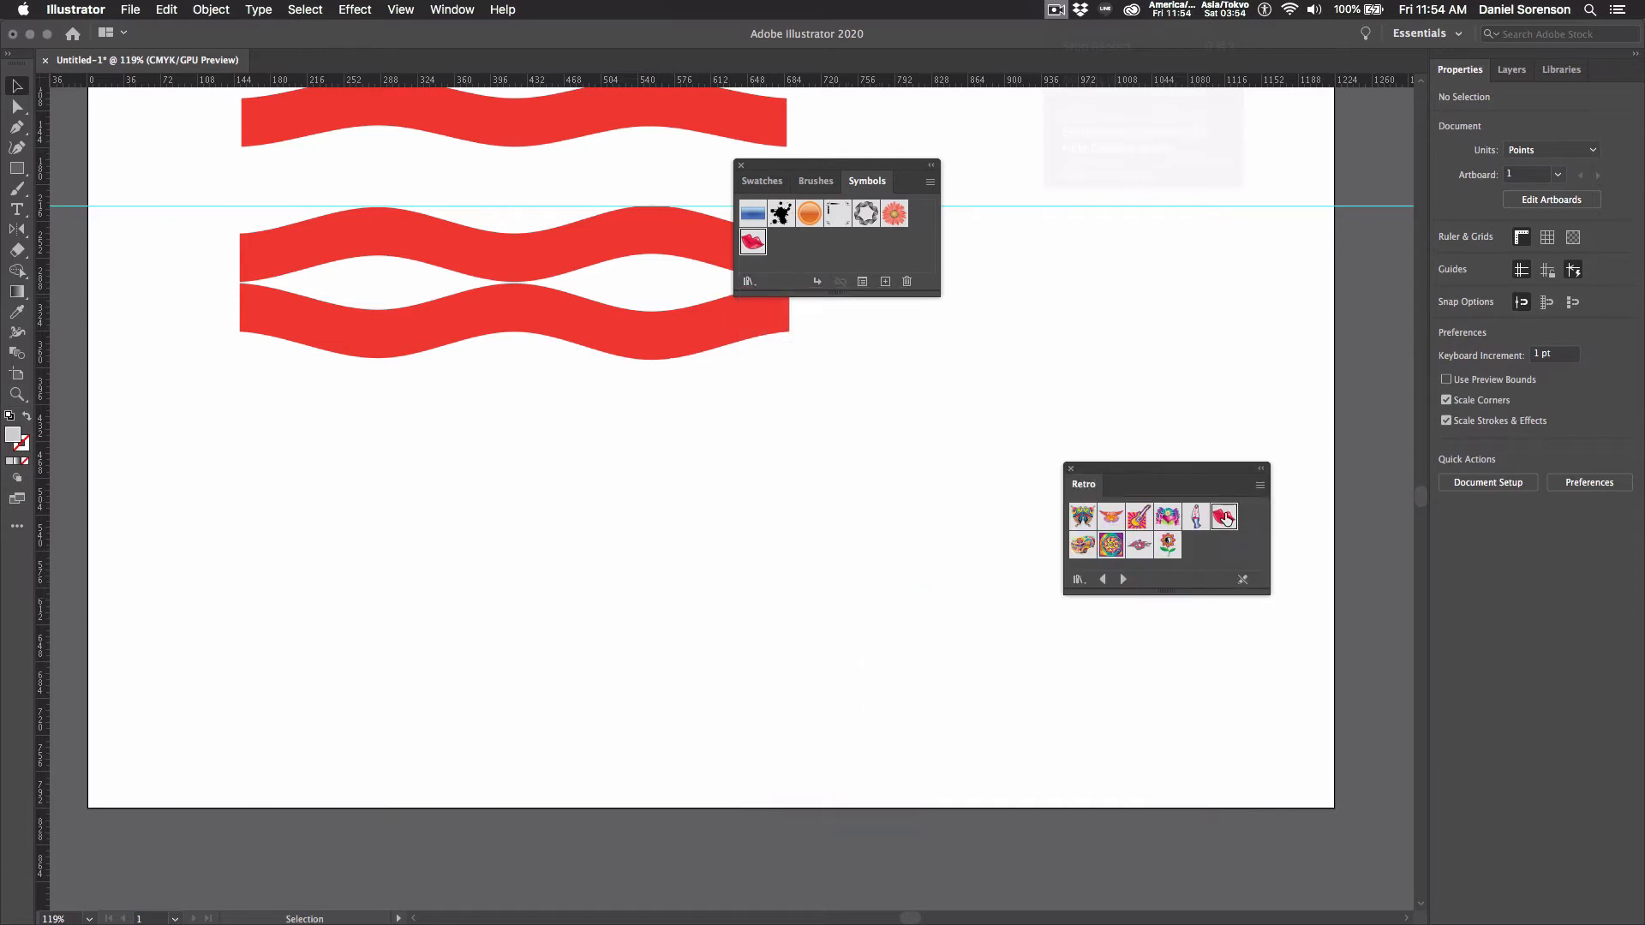
{"action": "left_click", "coordinate": [1072, 470]}
Step: Place the lips symbol on the artboard below the wavy bands and enlarge it to about 257 by 167 pt
{"action": "left_click_drag", "start_coordinate": [844, 164], "coordinate": [1084, 139]}
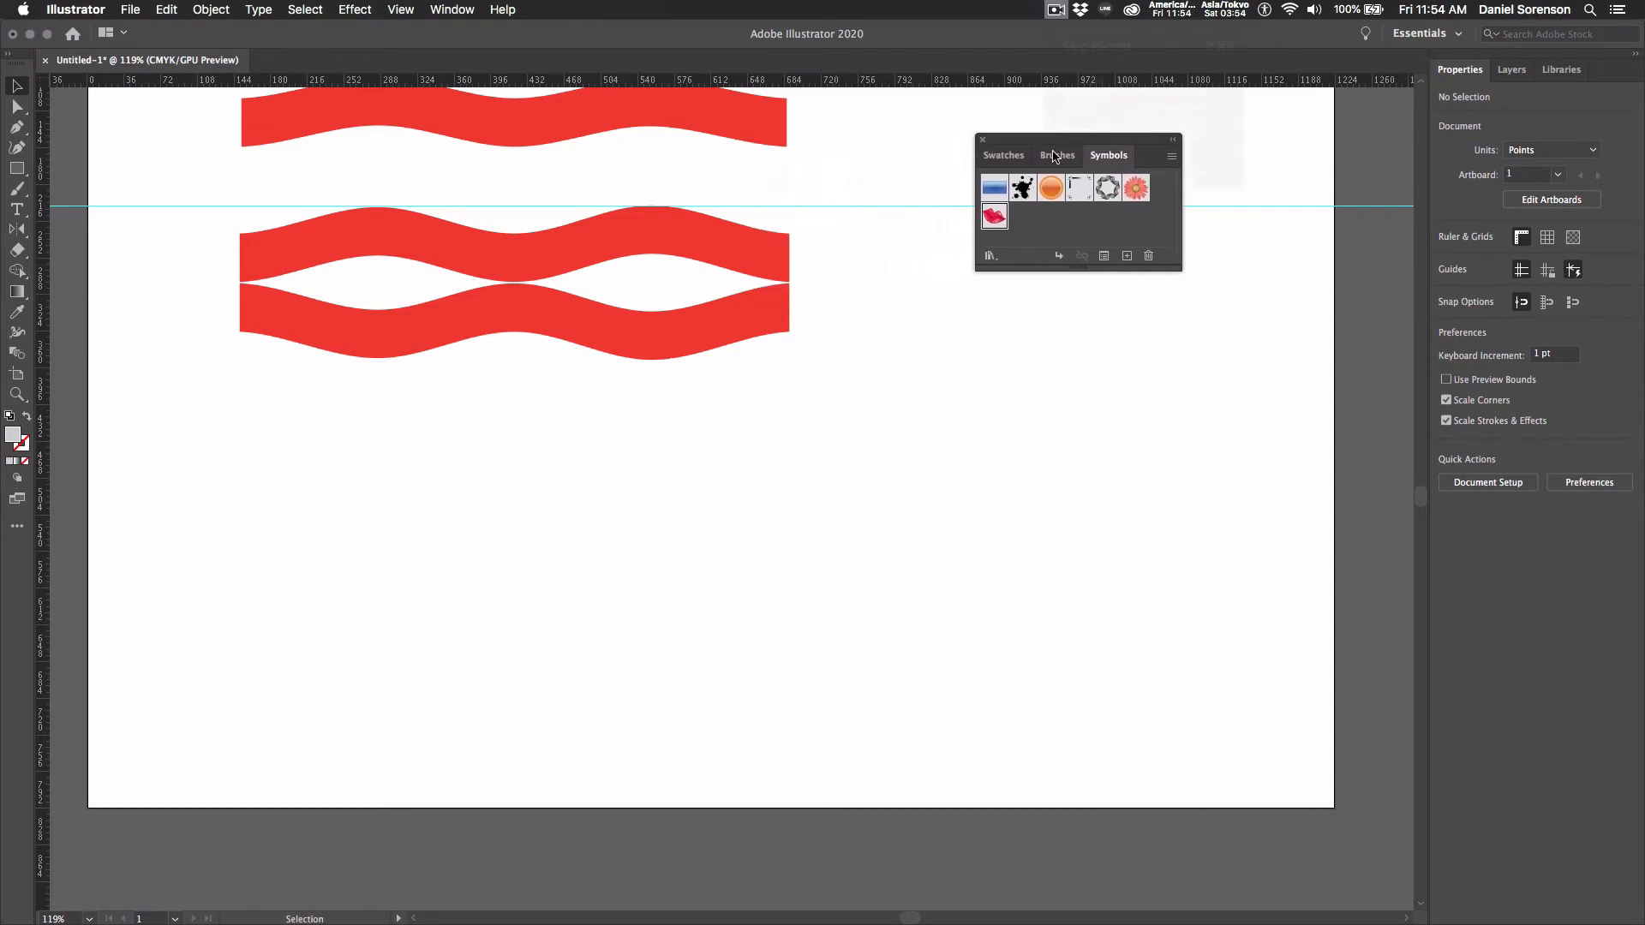
{"action": "left_click_drag", "start_coordinate": [856, 365], "coordinate": [597, 545]}
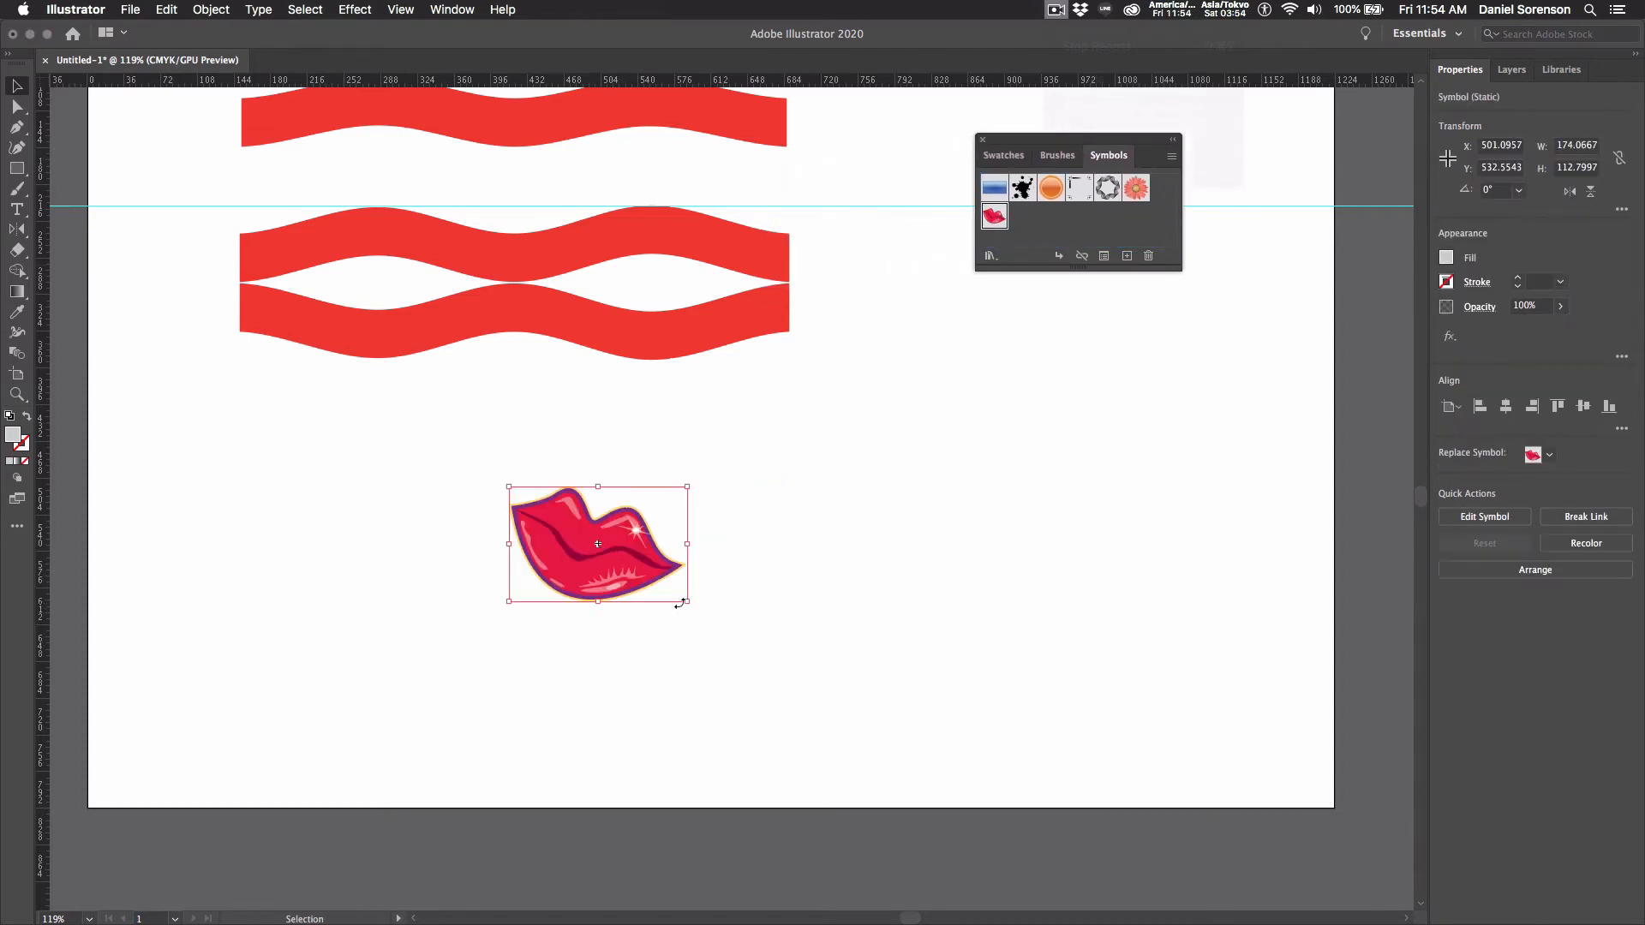
{"action": "left_click_drag", "start_coordinate": [687, 604], "coordinate": [730, 630]}
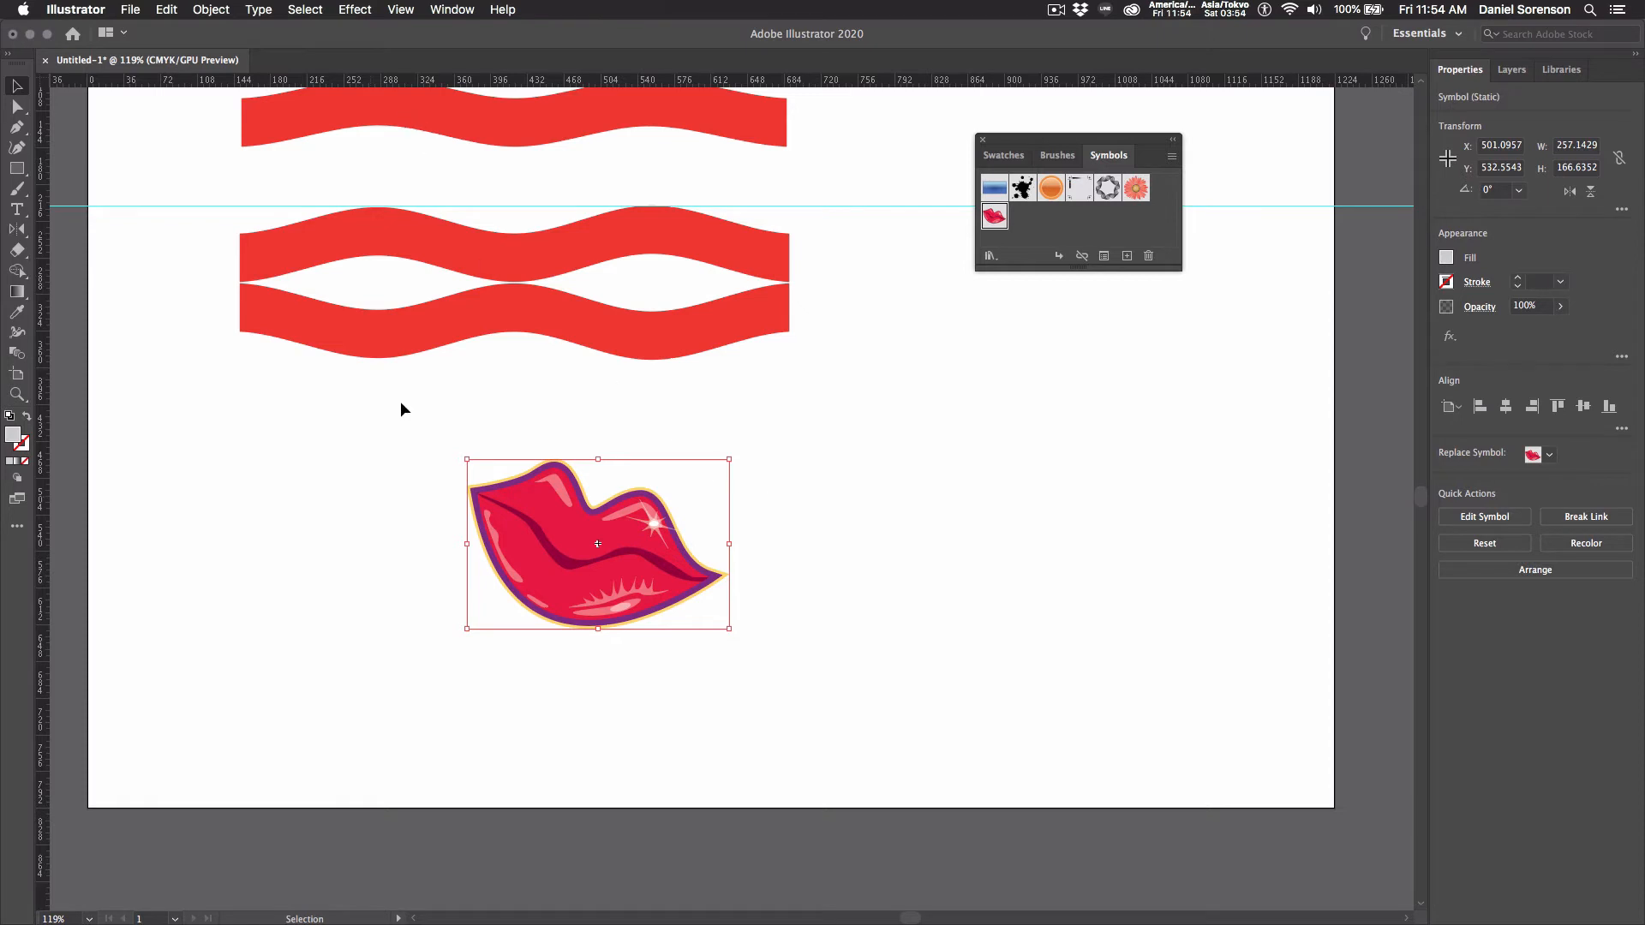
Step: Expand the lips symbol into editable artwork with both Object and Fill included
{"action": "left_click", "coordinate": [212, 9]}
{"action": "left_click", "coordinate": [282, 200]}
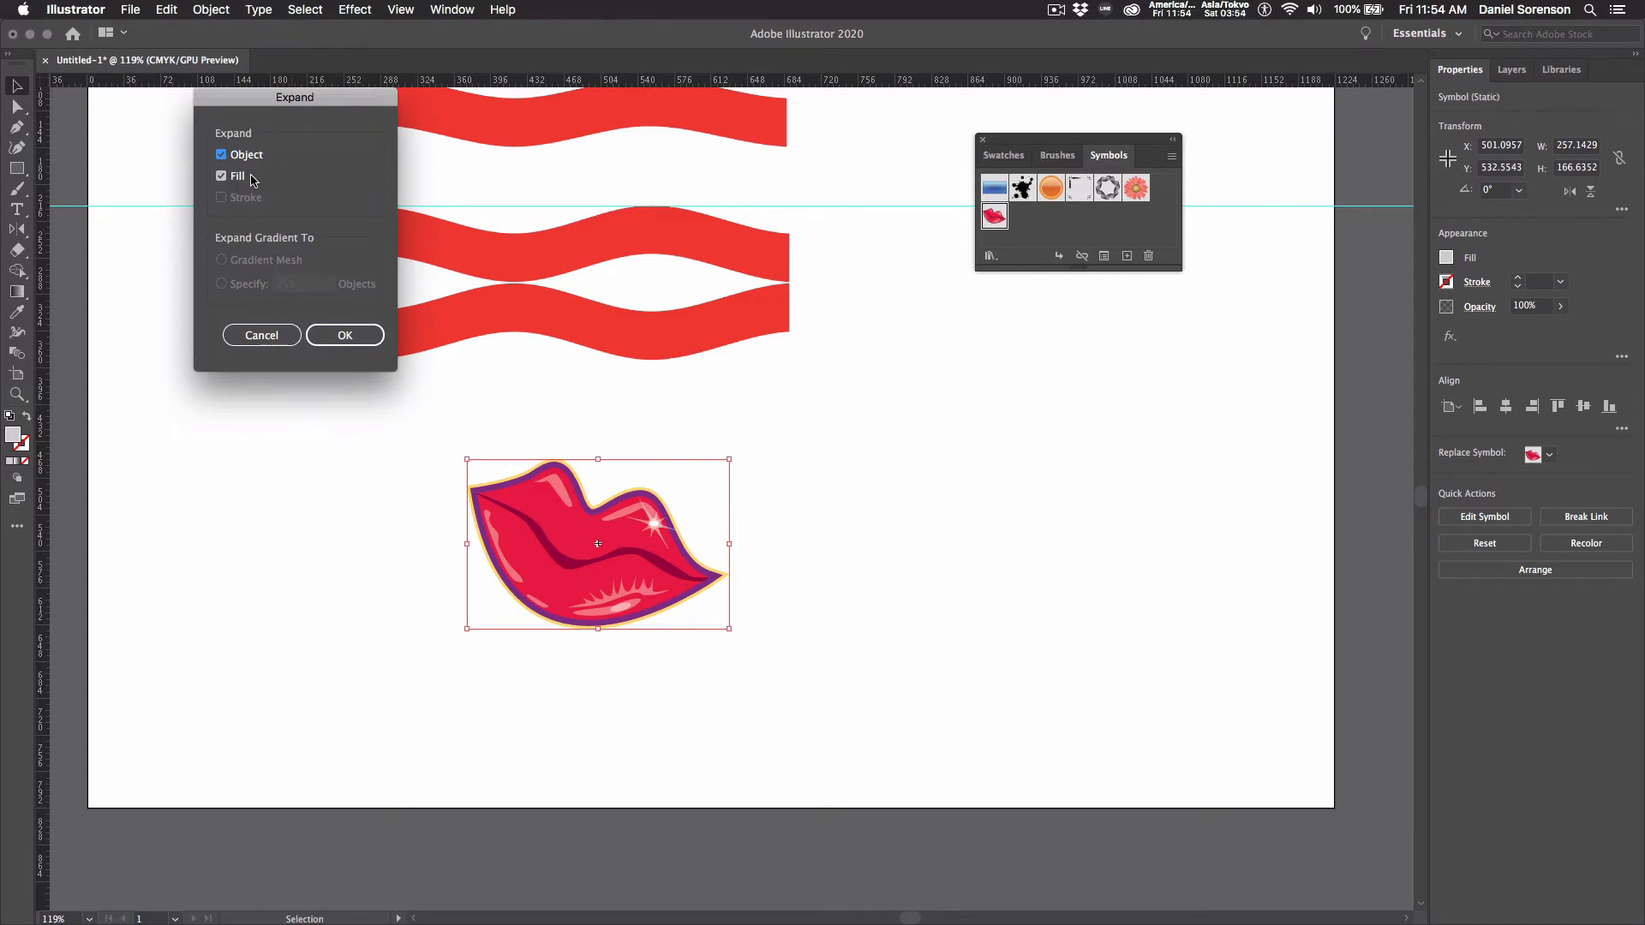
{"action": "left_click", "coordinate": [341, 338]}
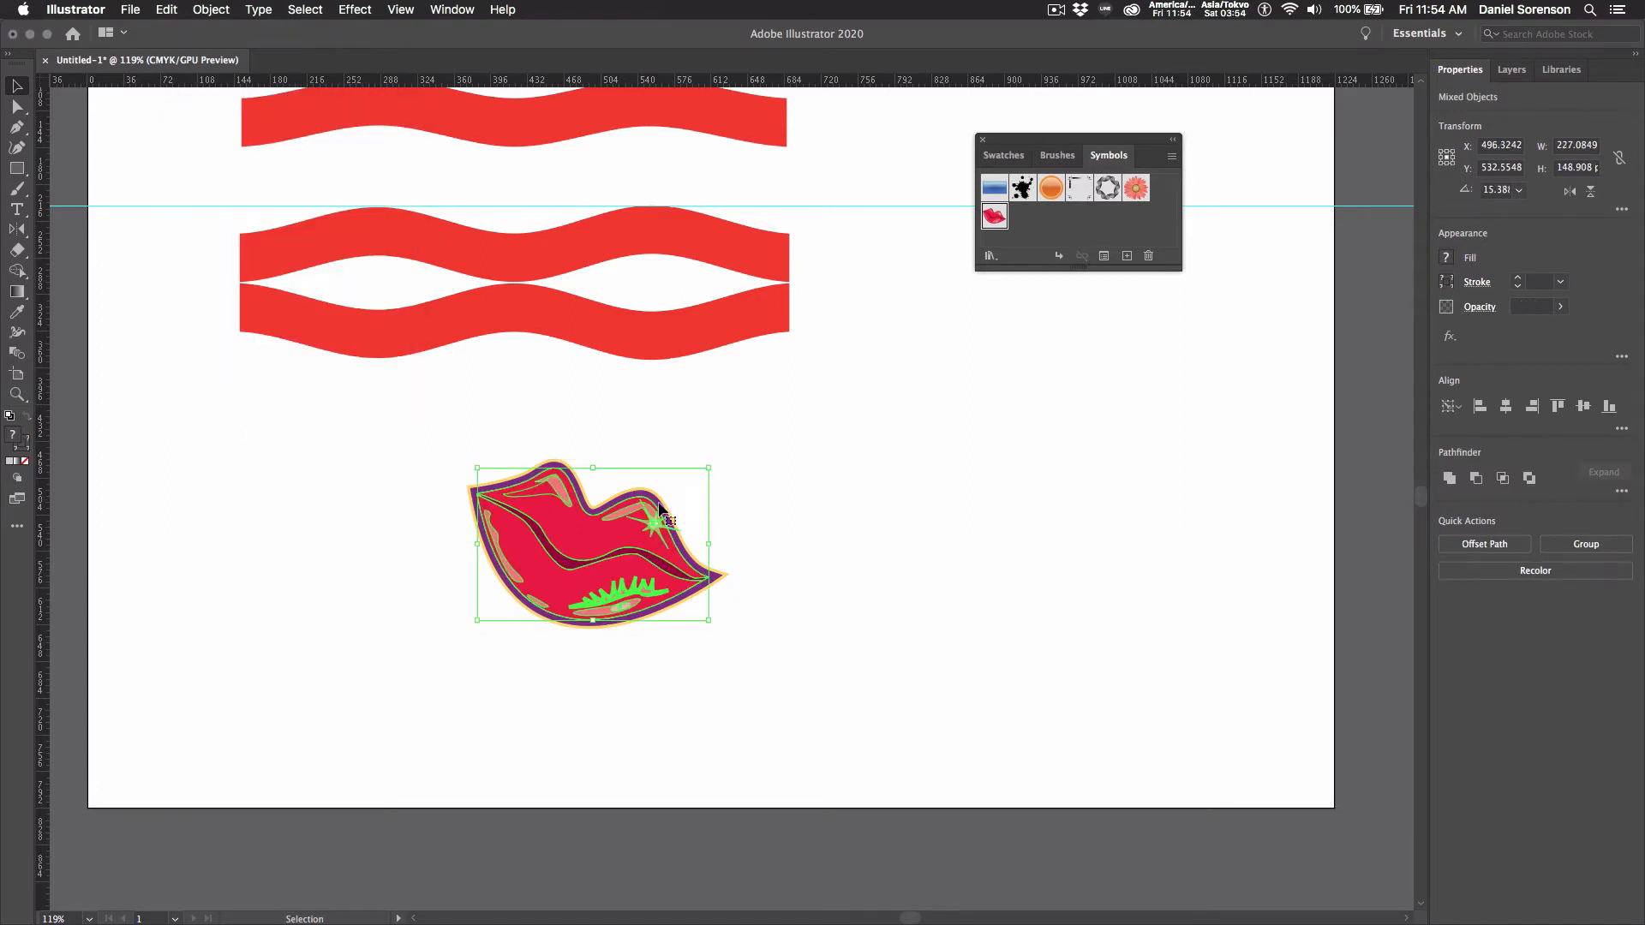
{"action": "left_click", "coordinate": [777, 494]}
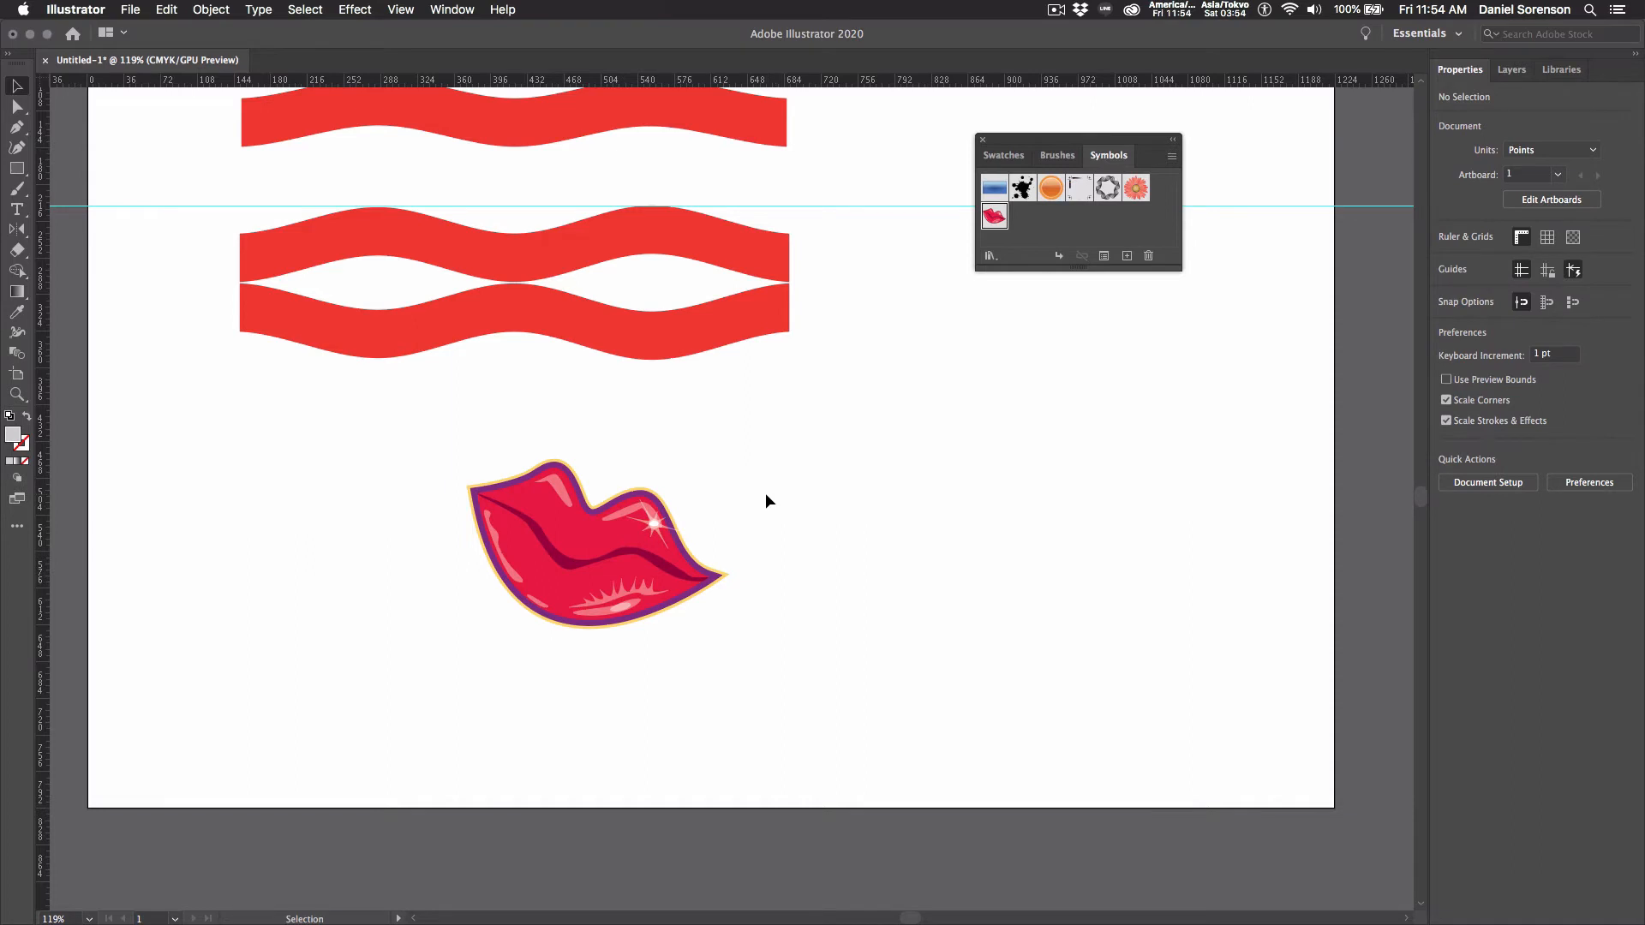
Step: Duplicate the plain red lip group to the right of the original lips and unite the copy into one silhouette
{"action": "left_click", "coordinate": [520, 484]}
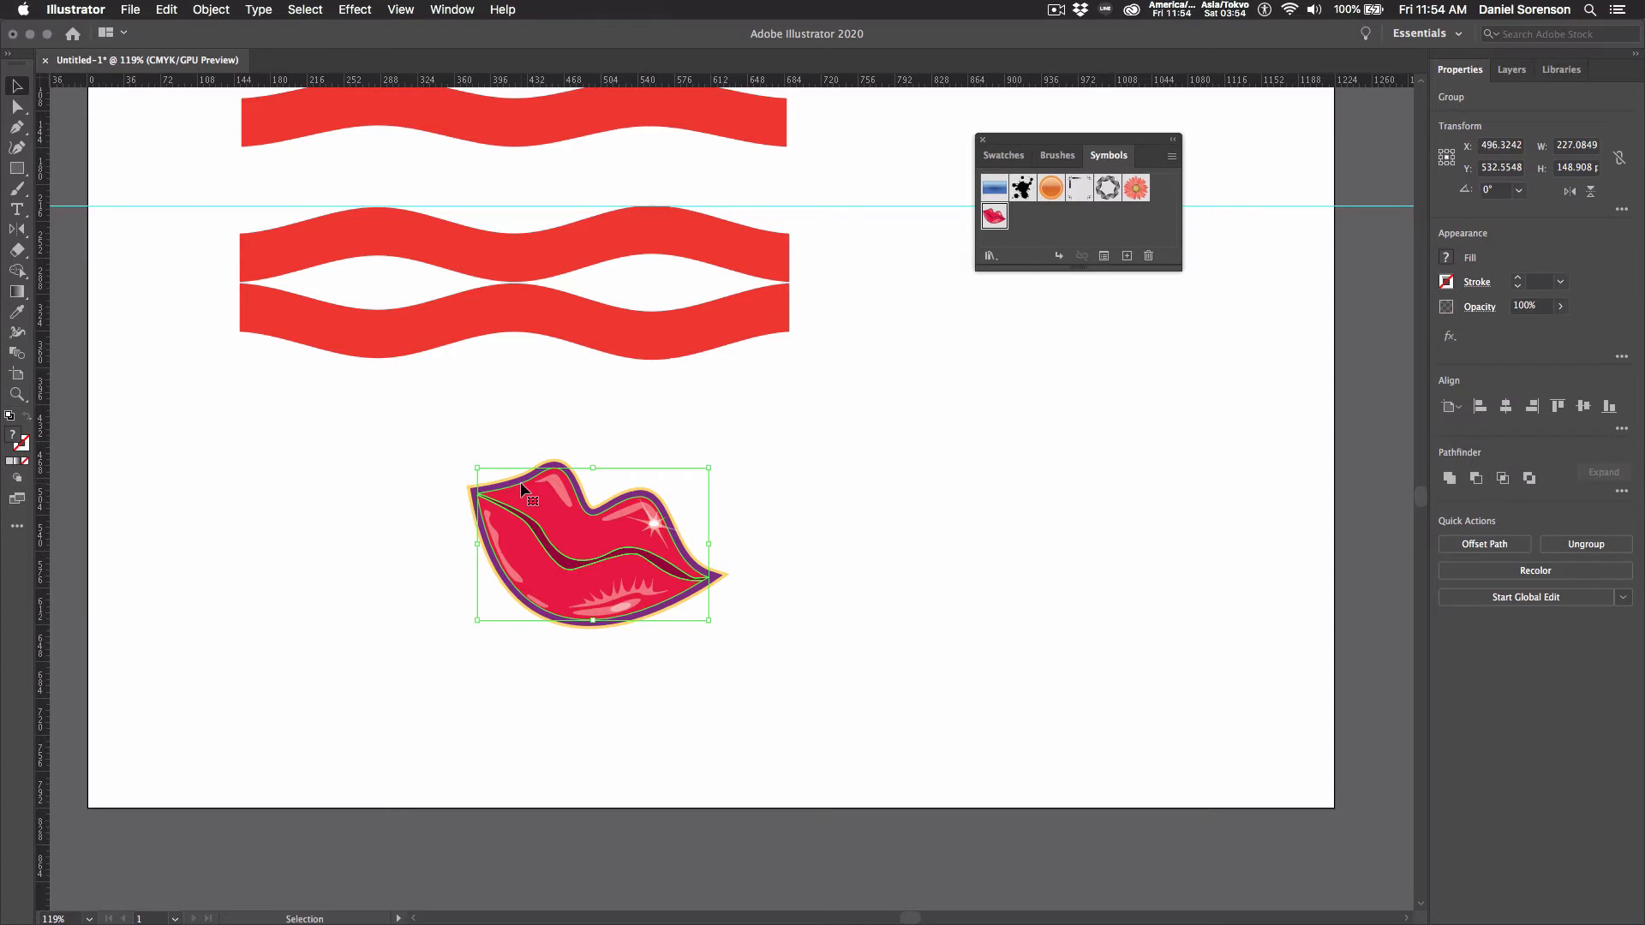
{"action": "key", "text": "super"}
{"action": "key", "text": "super"}
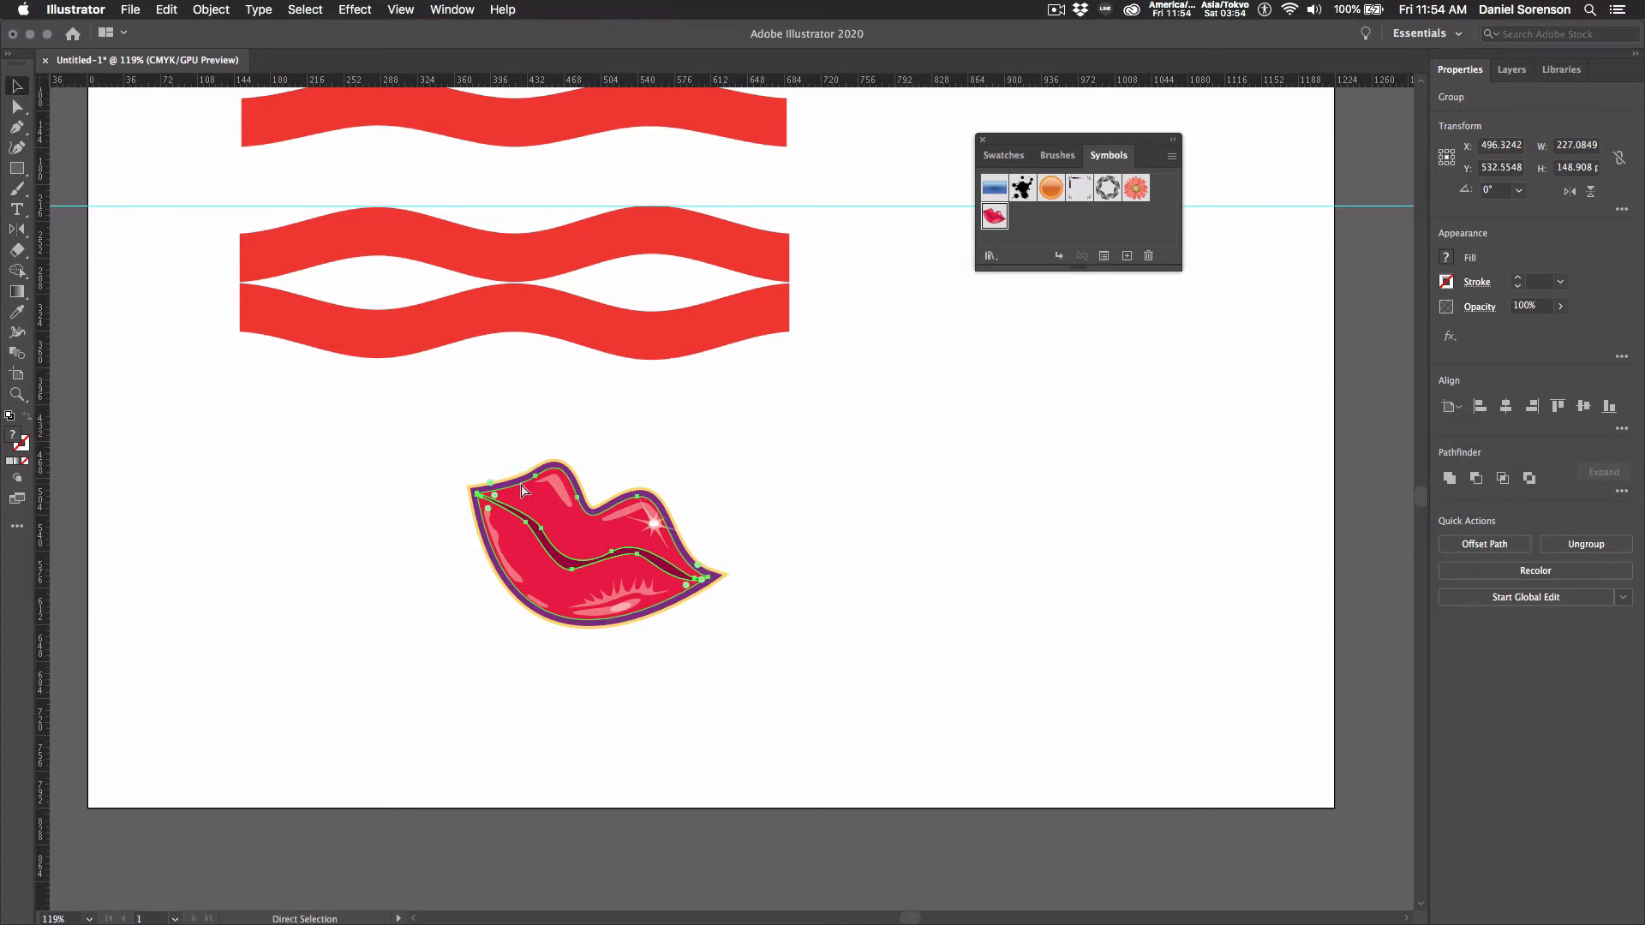
{"action": "left_click_drag", "start_coordinate": [522, 490], "coordinate": [671, 421]}
{"action": "left_click_drag", "start_coordinate": [771, 509], "coordinate": [920, 531]}
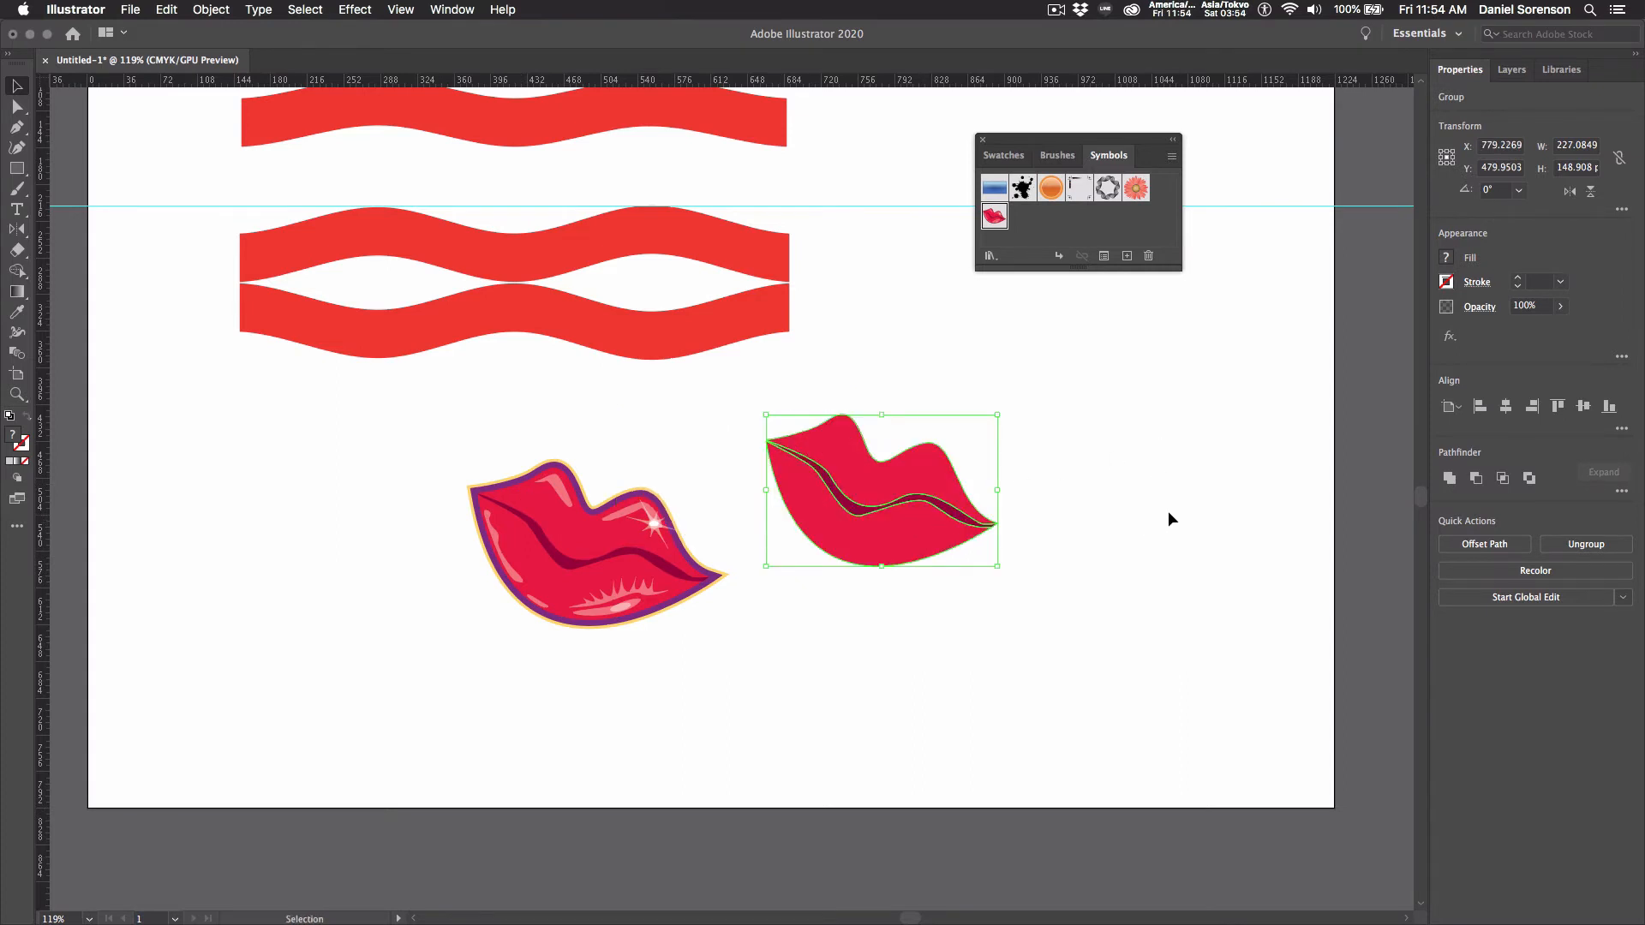
{"action": "left_click", "coordinate": [1450, 477]}
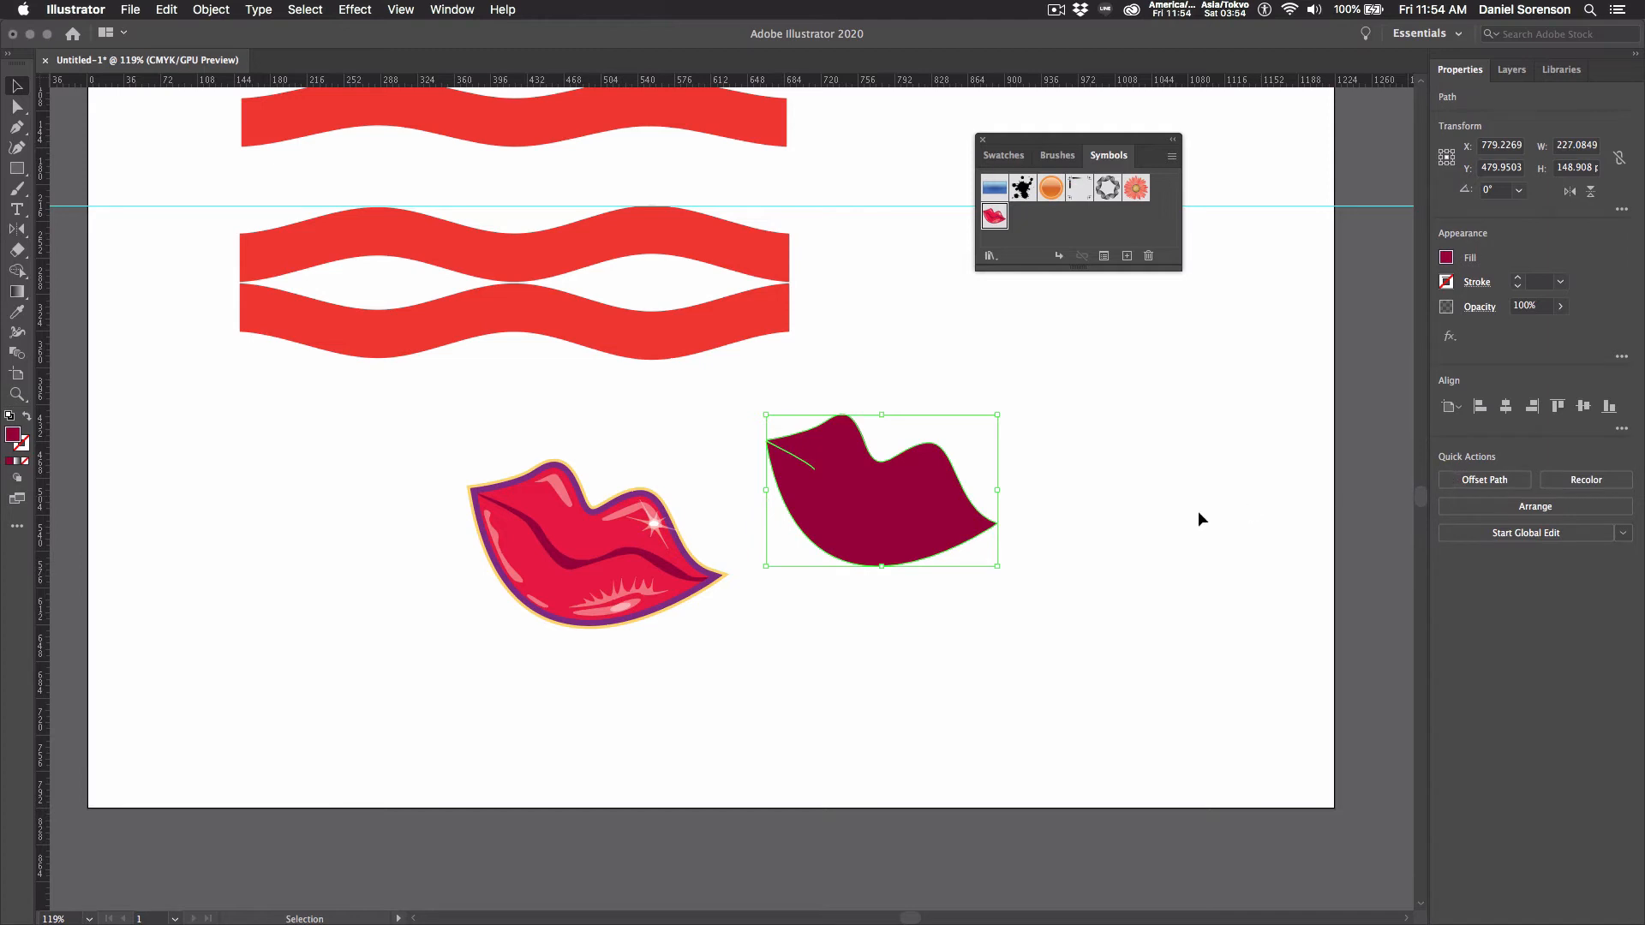
Step: Delete the stray line segment running inward from the left corner of the united lips silhouette
{"action": "left_click", "coordinate": [17, 106]}
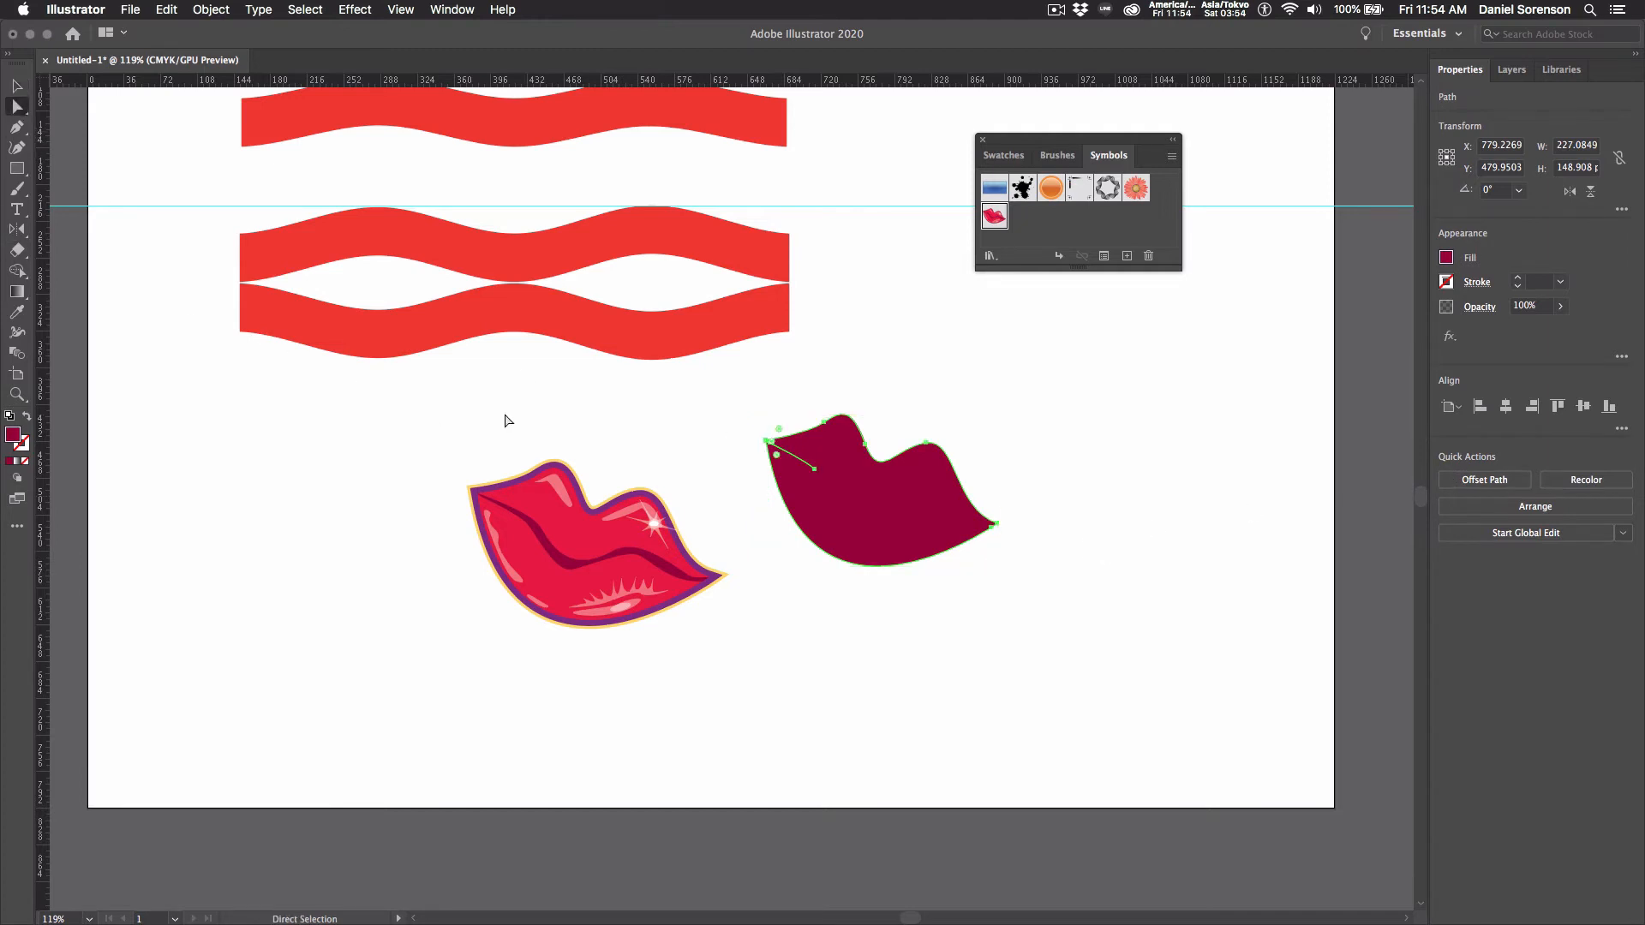
{"action": "left_click", "coordinate": [605, 413]}
{"action": "left_click", "coordinate": [789, 462]}
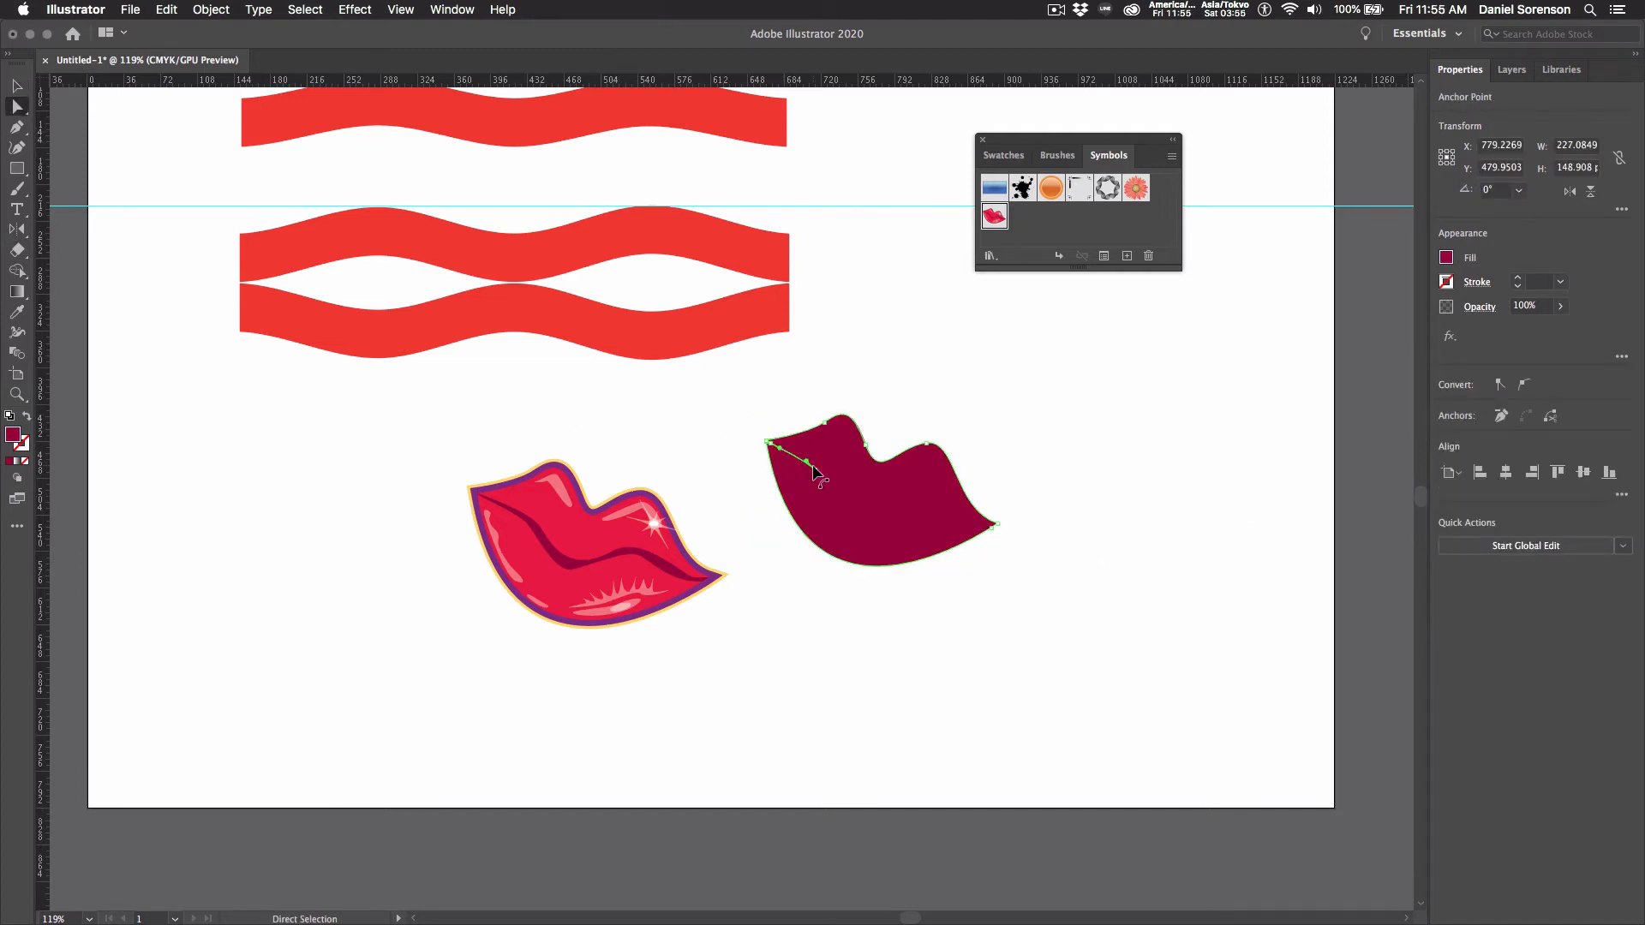
{"action": "left_click", "coordinate": [809, 481]}
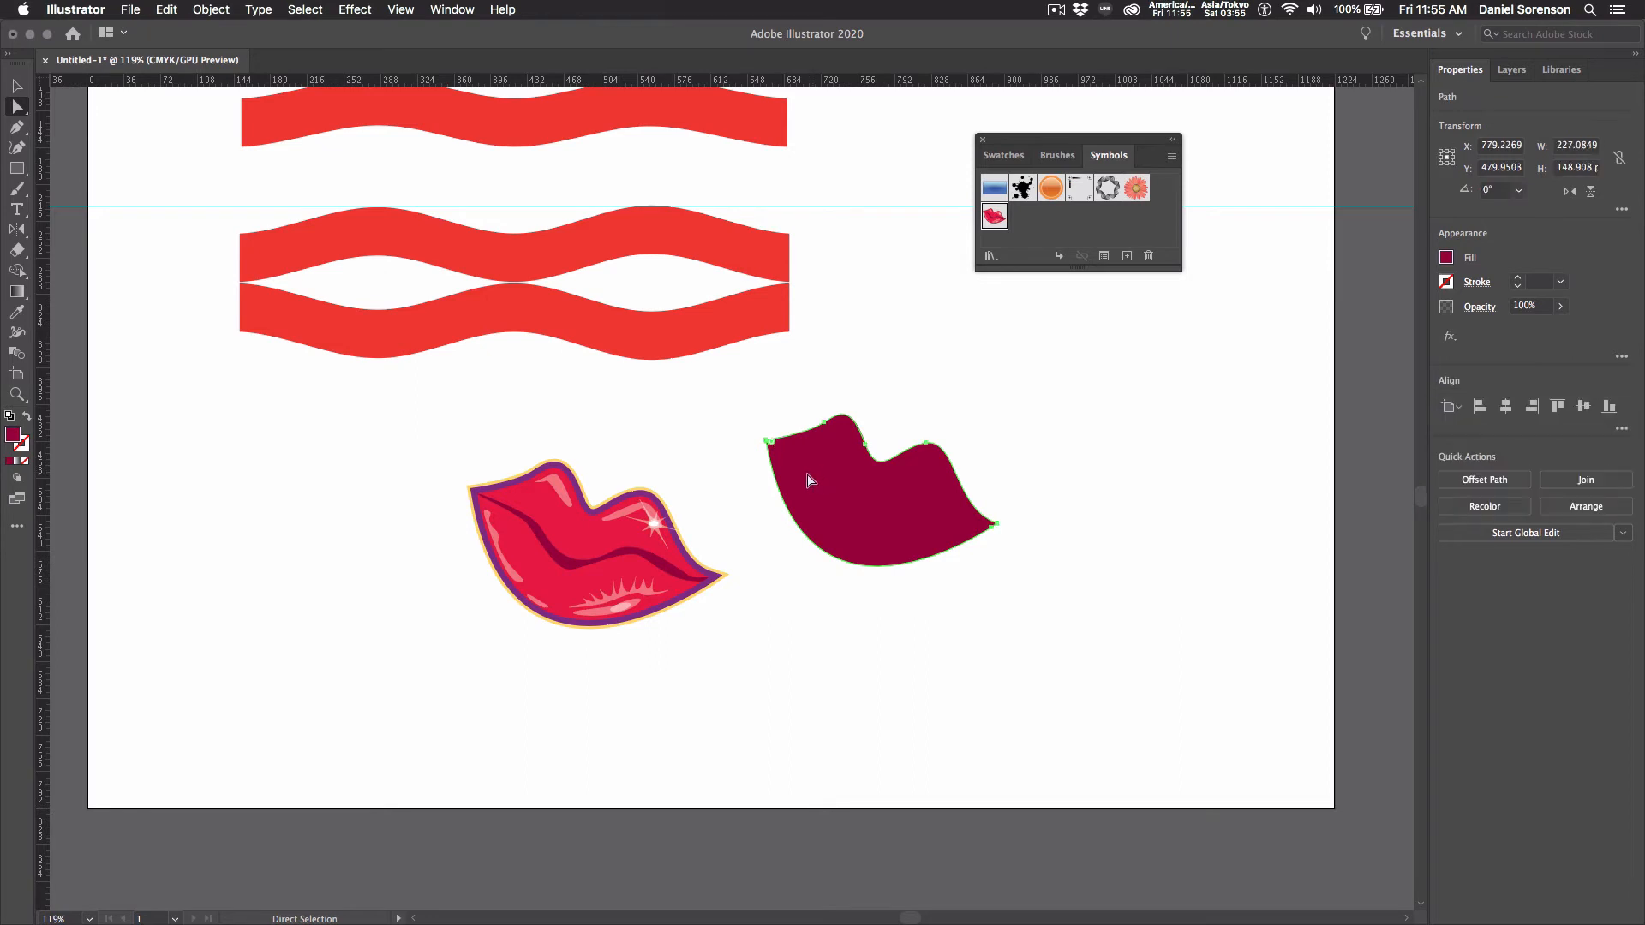
{"action": "left_click", "coordinate": [717, 447]}
{"action": "left_click", "coordinate": [768, 444]}
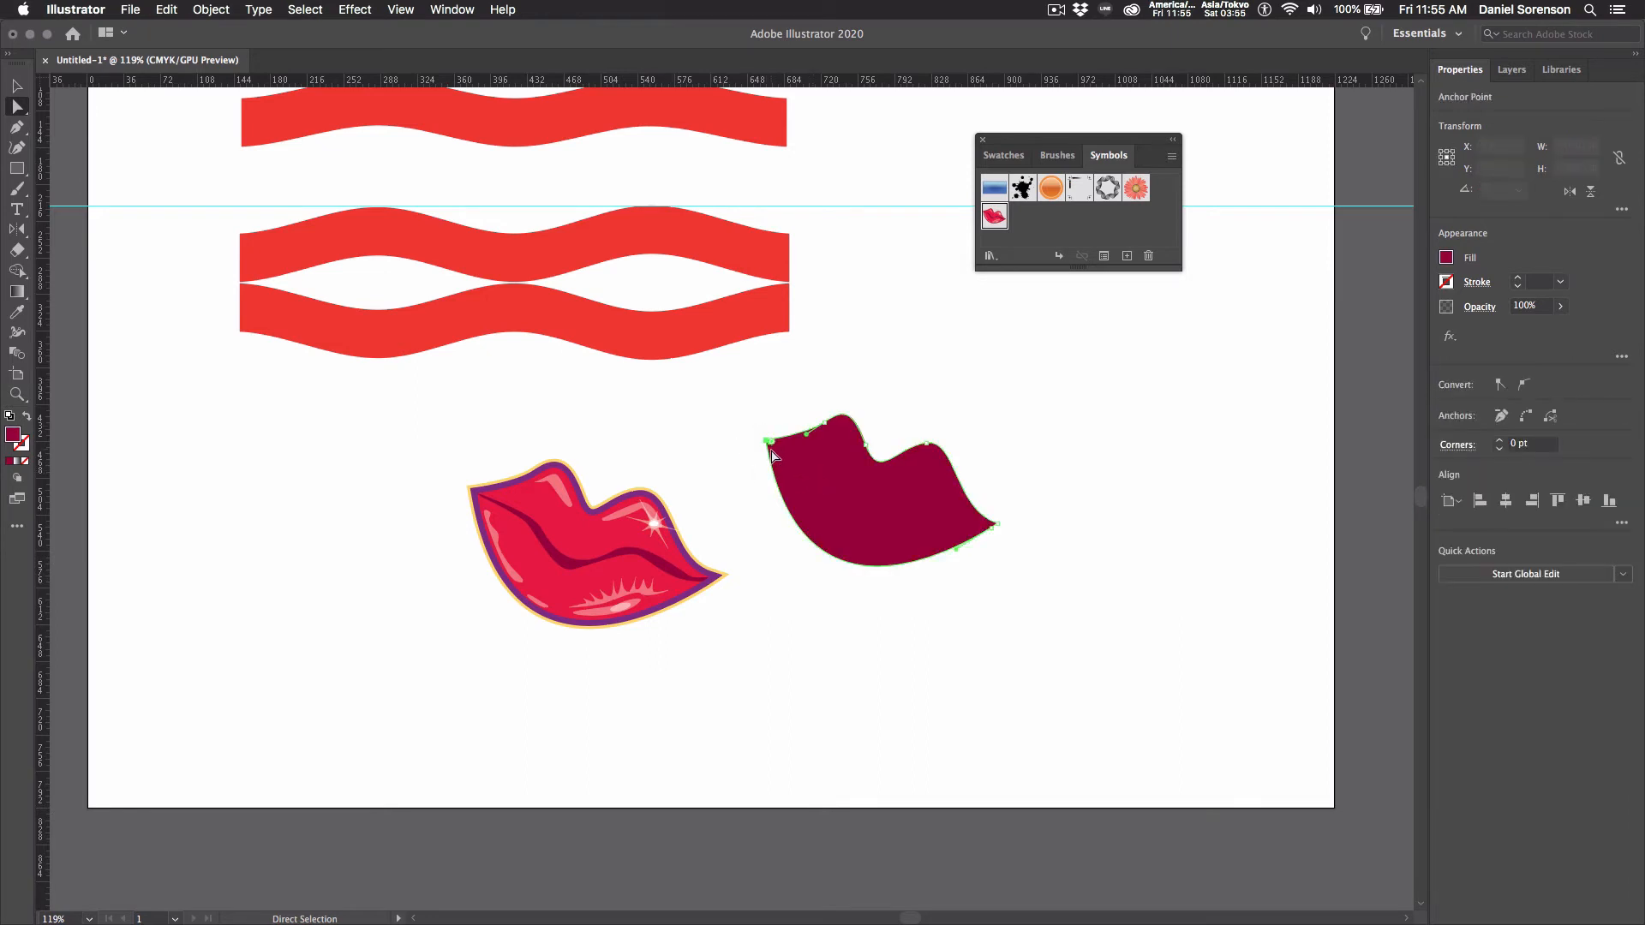
{"action": "left_click", "coordinate": [737, 455]}
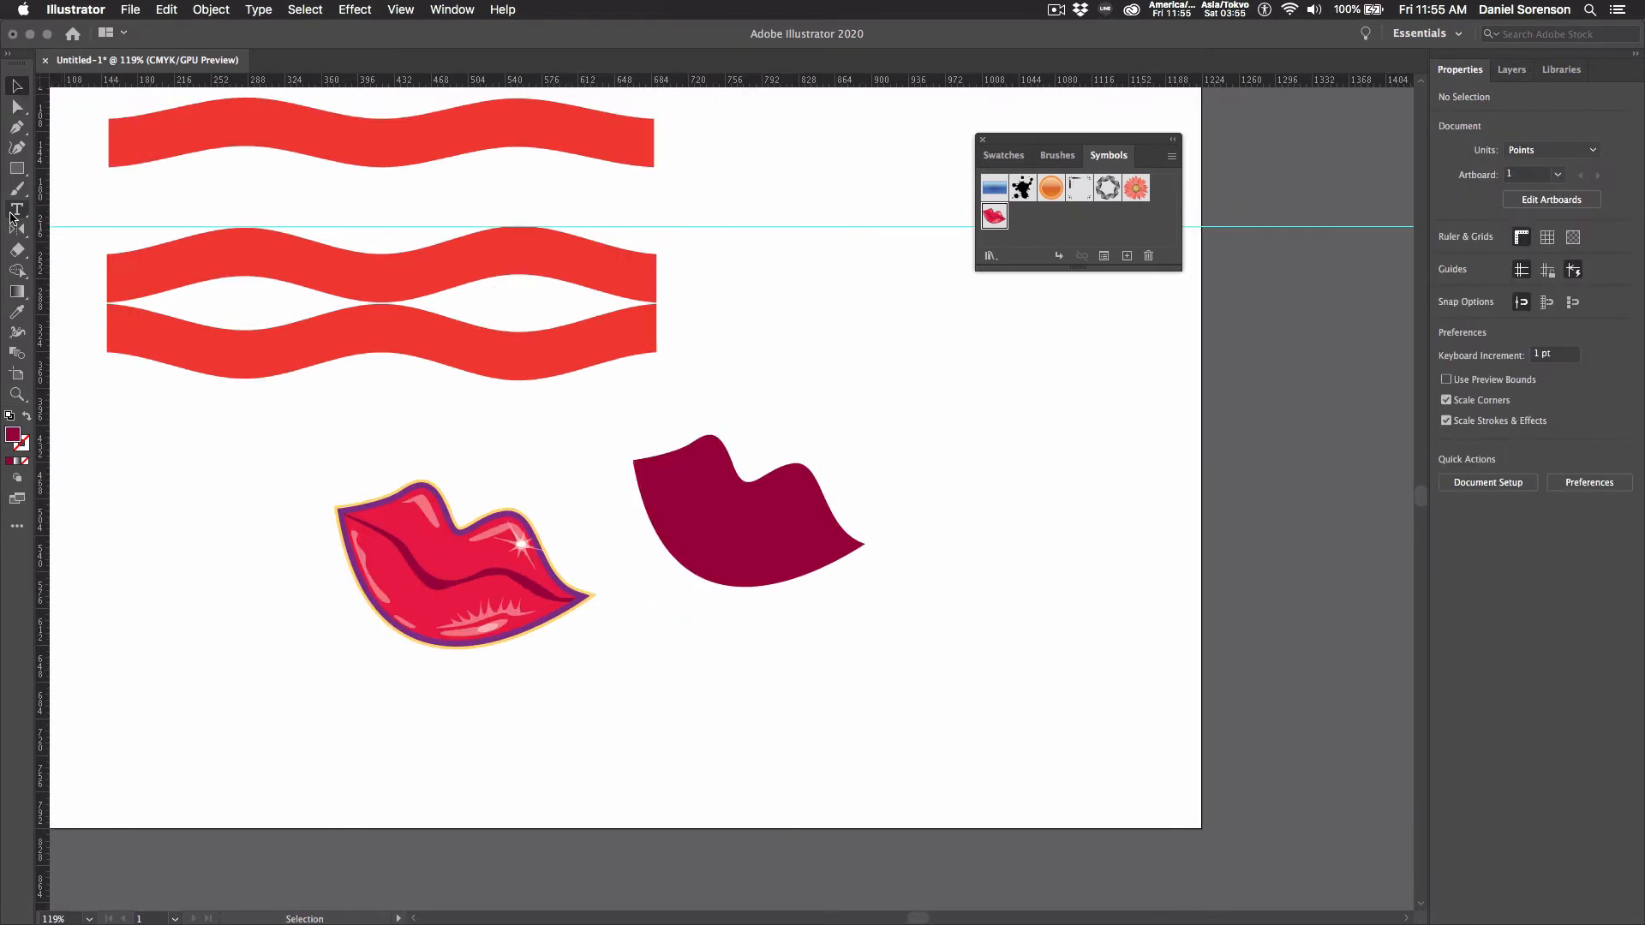
Step: Add the point text "KISS" above and to the right of the lips silhouette
{"action": "left_click", "coordinate": [16, 213]}
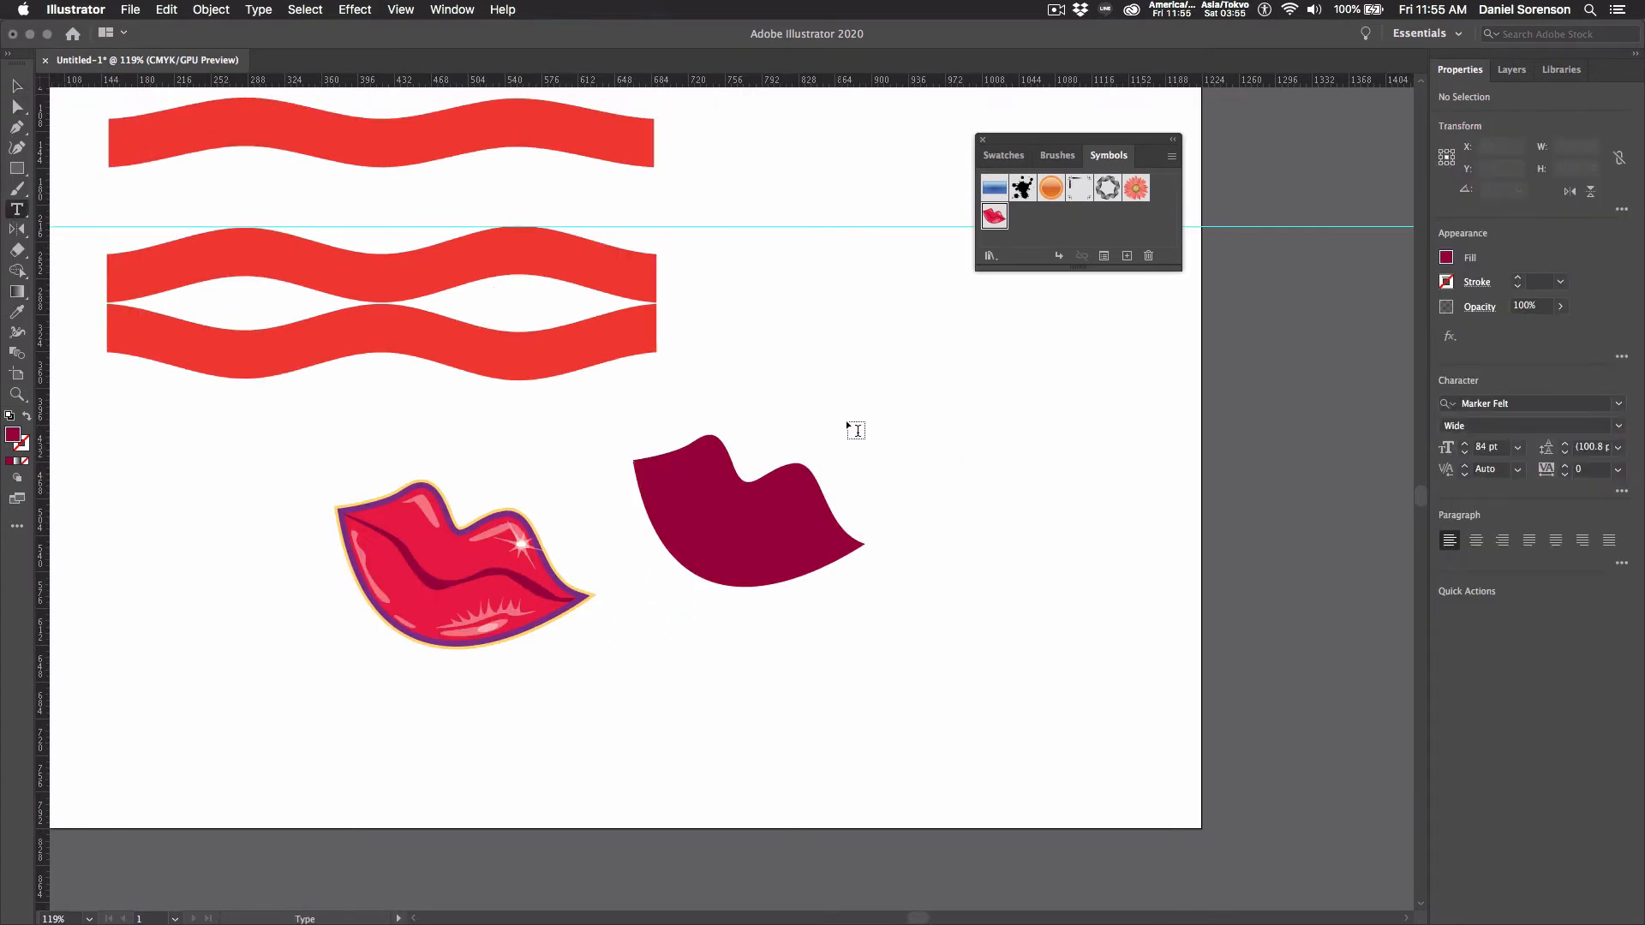
{"action": "left_click", "coordinate": [897, 420]}
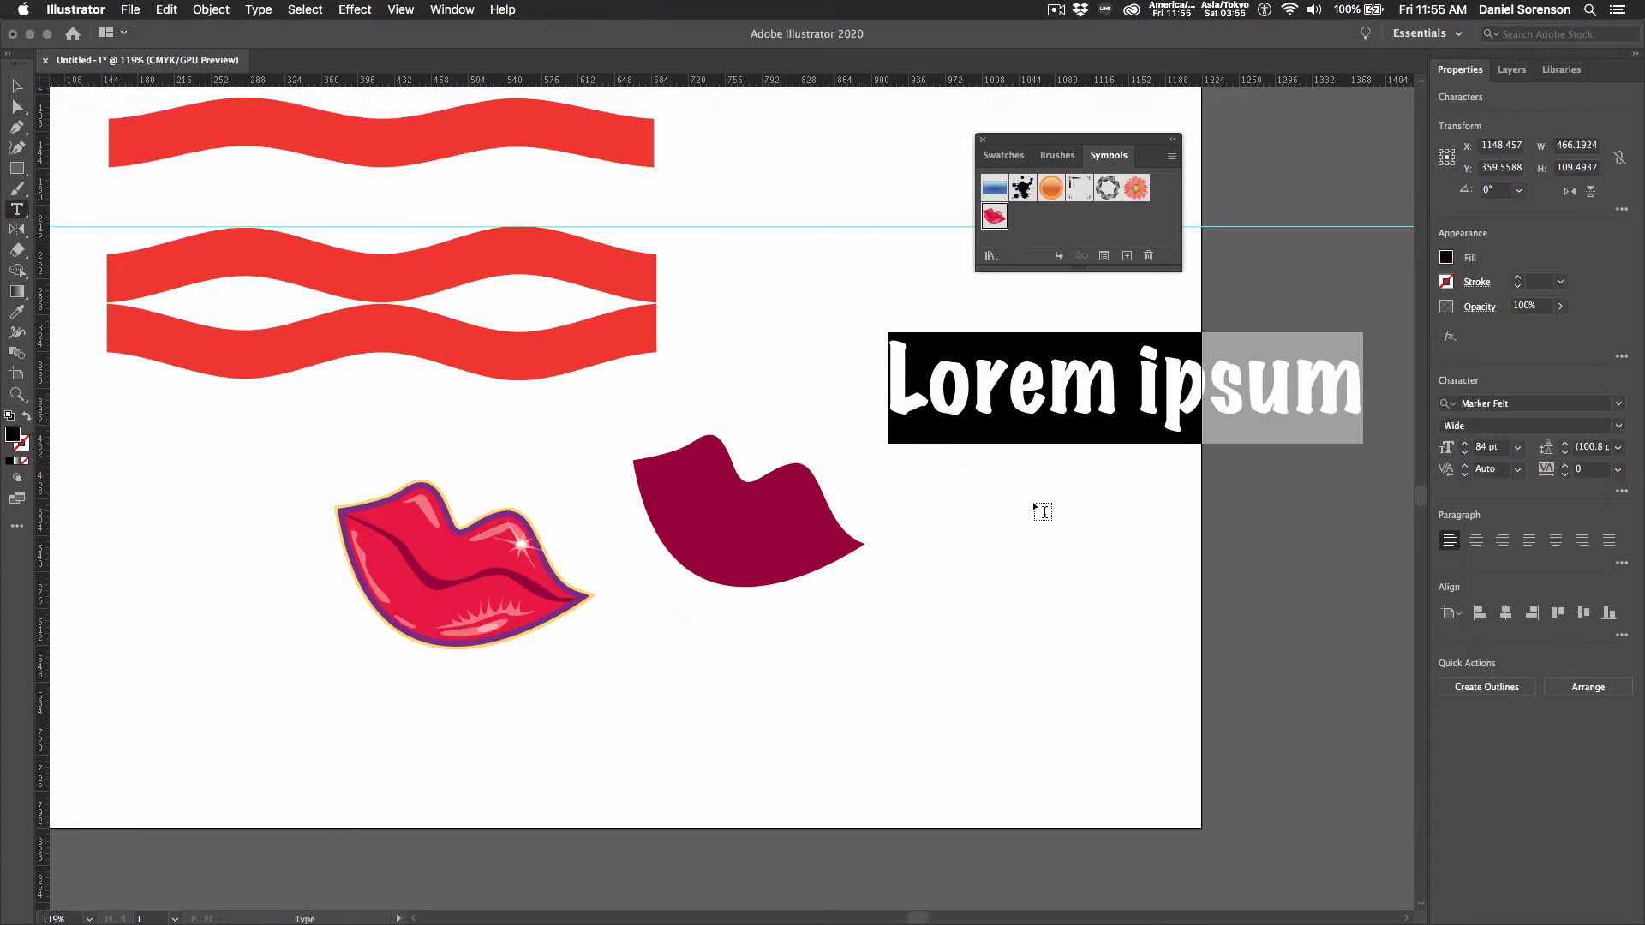
{"action": "type", "text": "KISS"}
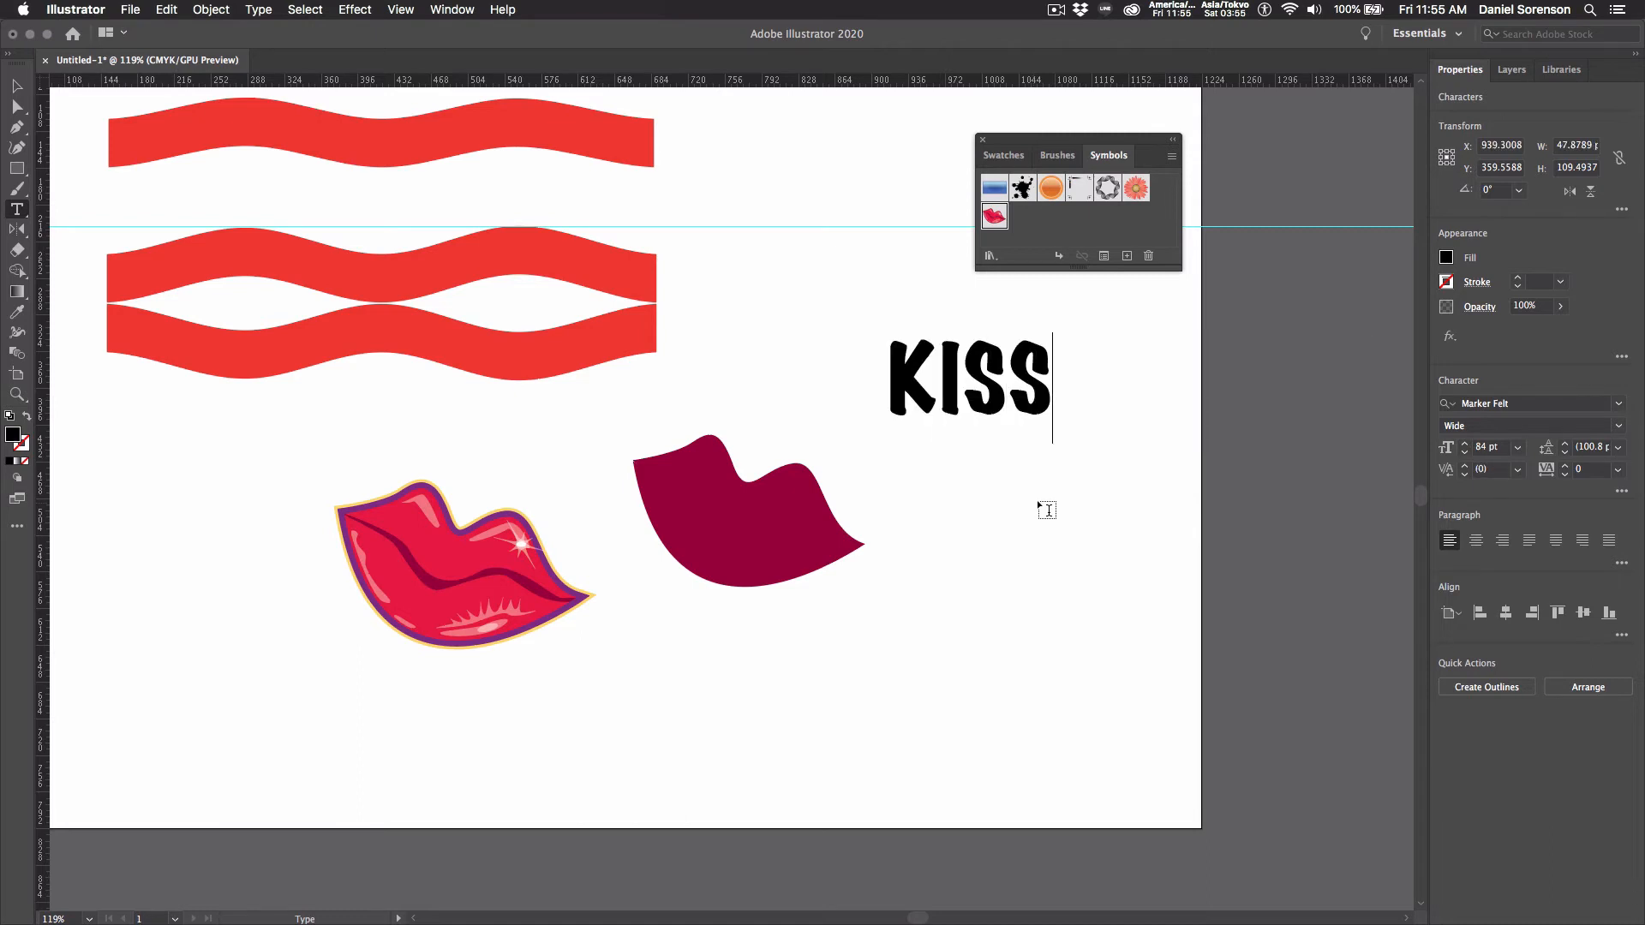
Step: Rotate the KISS text about 21° clockwise and move it directly above the plain lips silhouette
{"action": "left_click", "coordinate": [16, 86]}
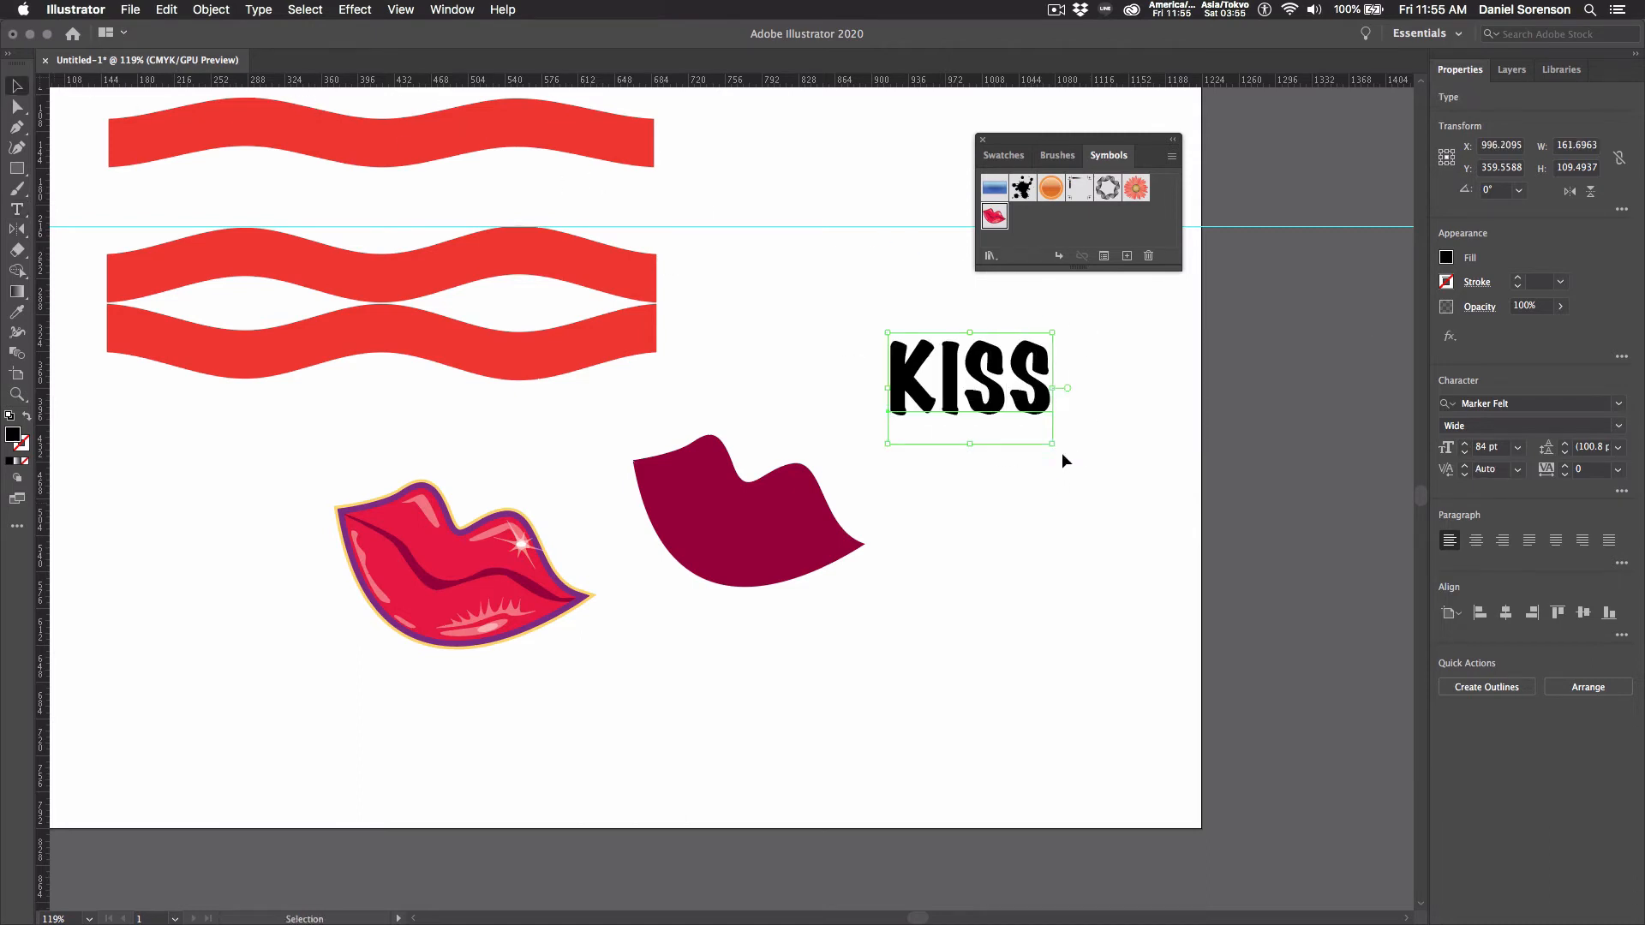
{"action": "left_click_drag", "start_coordinate": [1062, 461], "coordinate": [1033, 473]}
{"action": "left_click_drag", "start_coordinate": [943, 390], "coordinate": [807, 363]}
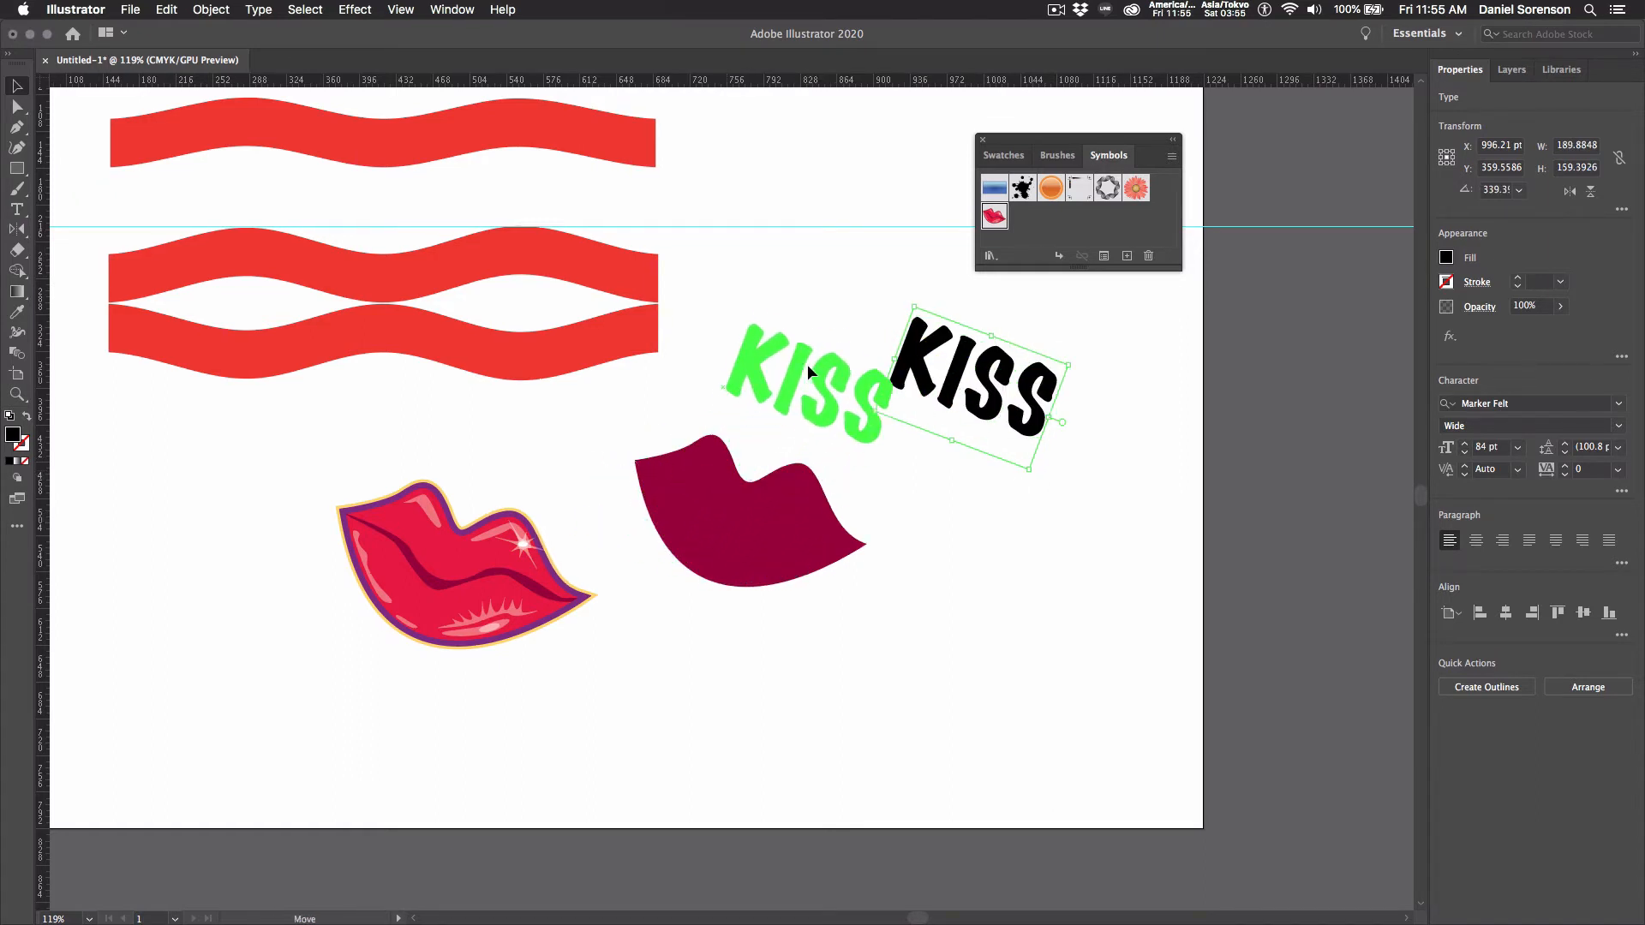
{"action": "left_click_drag", "start_coordinate": [807, 364], "coordinate": [808, 363]}
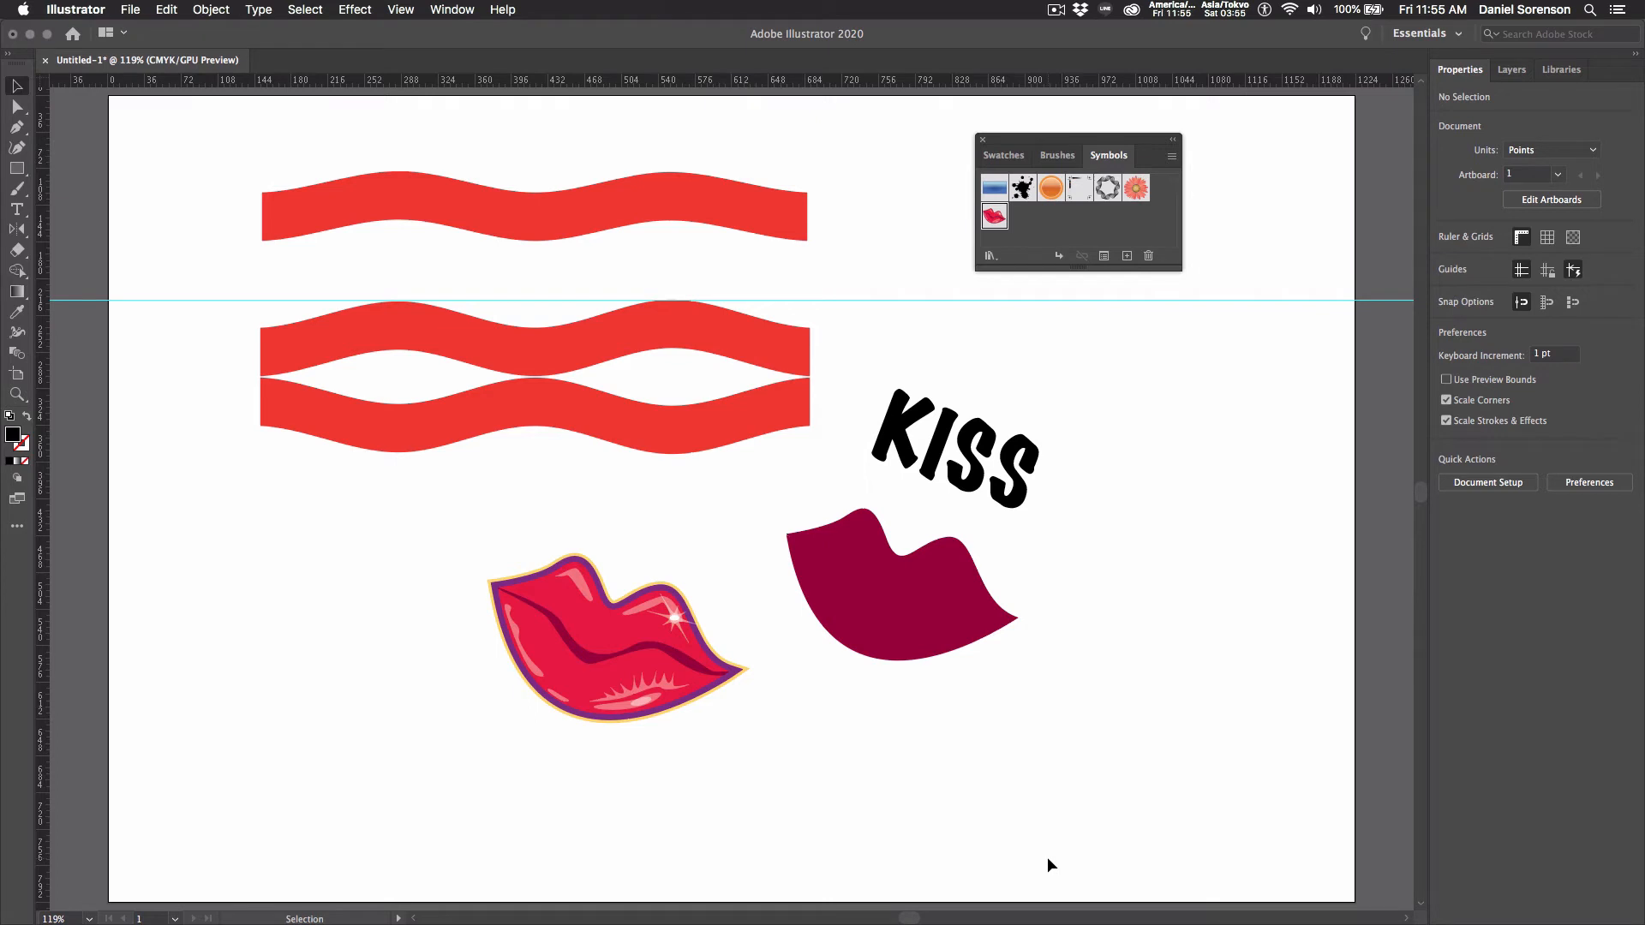
Step: Change the fill of the KISS text to pale pink #f2b6c7
{"action": "left_click", "coordinate": [964, 488]}
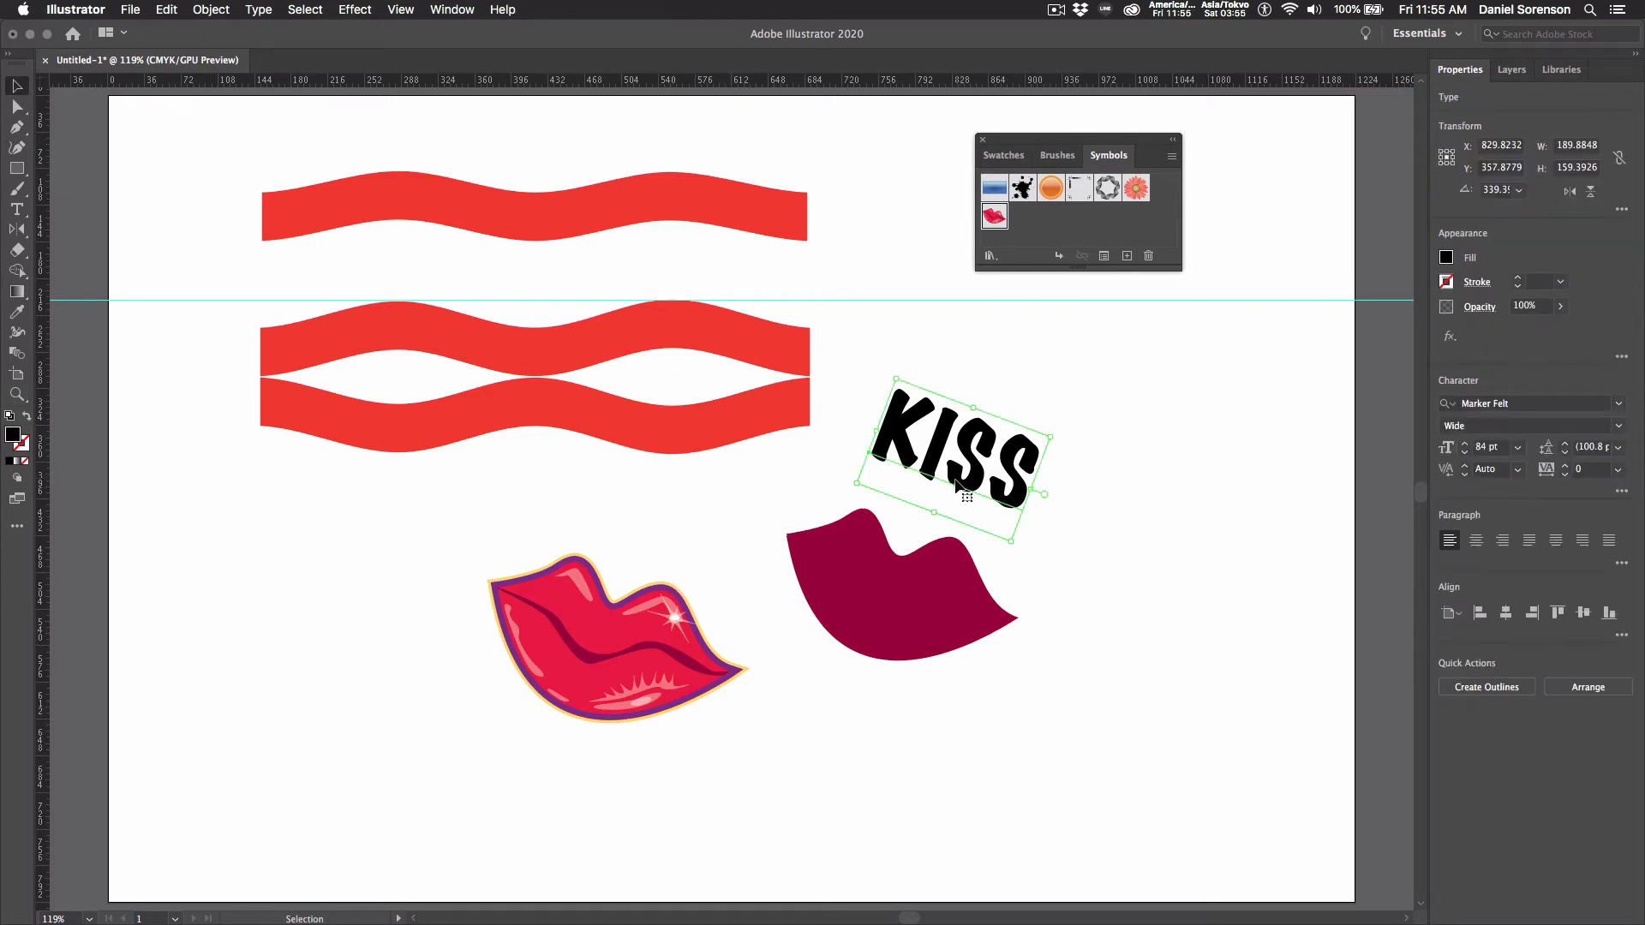
{"action": "double_click", "coordinate": [12, 435]}
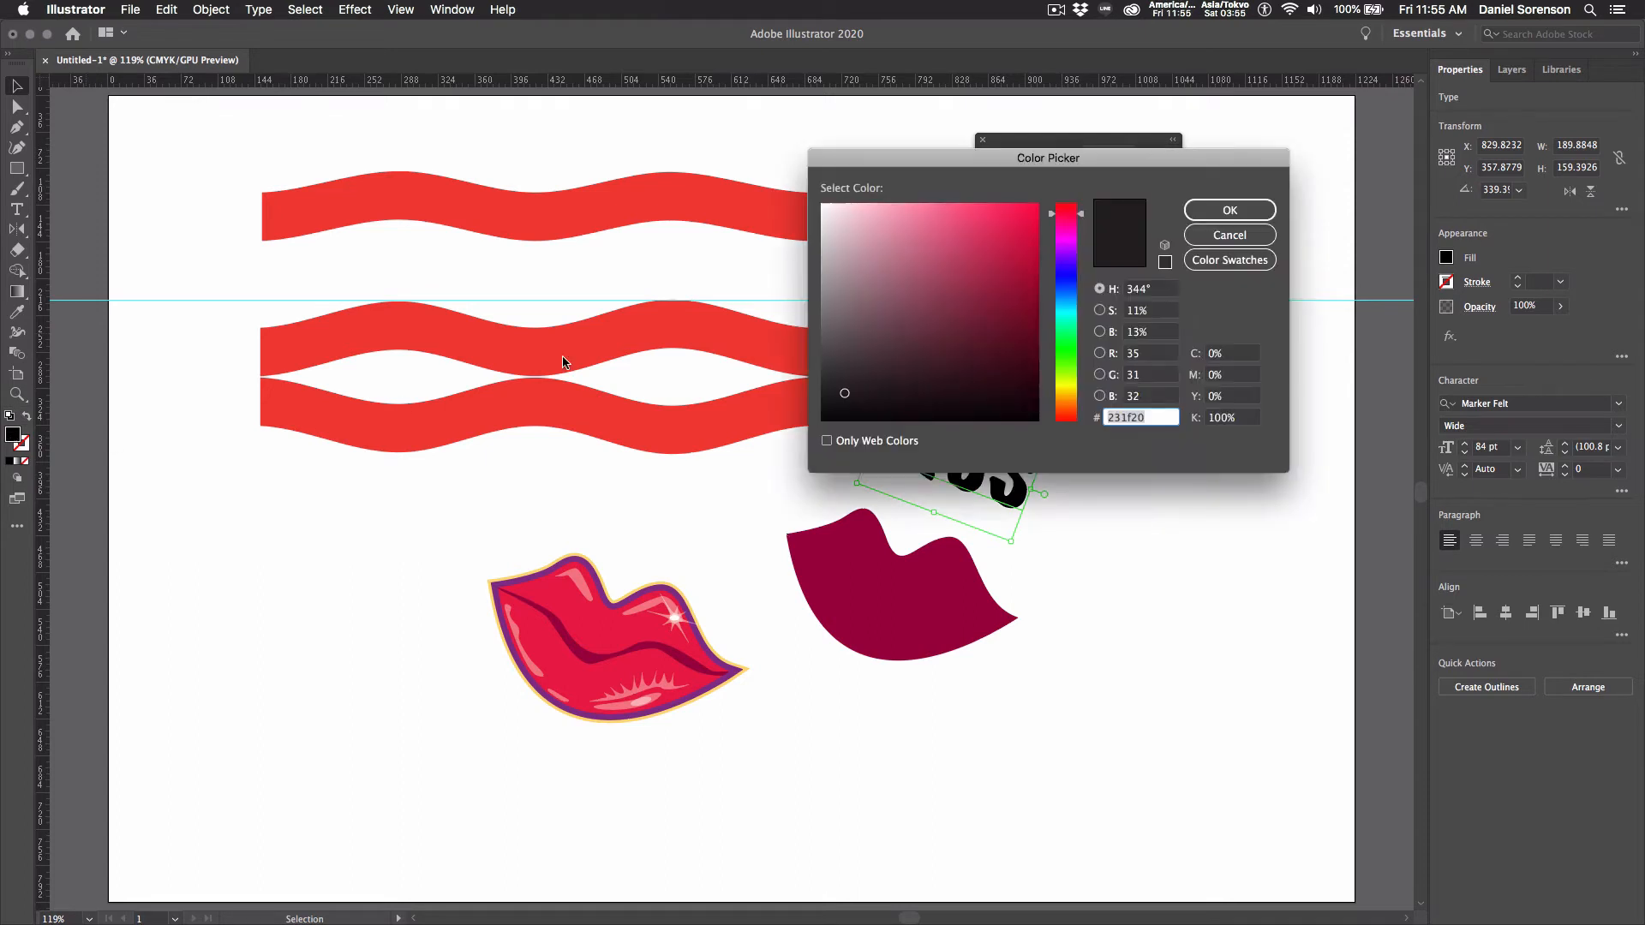
{"action": "left_click", "coordinate": [877, 214]}
{"action": "left_click", "coordinate": [1227, 213]}
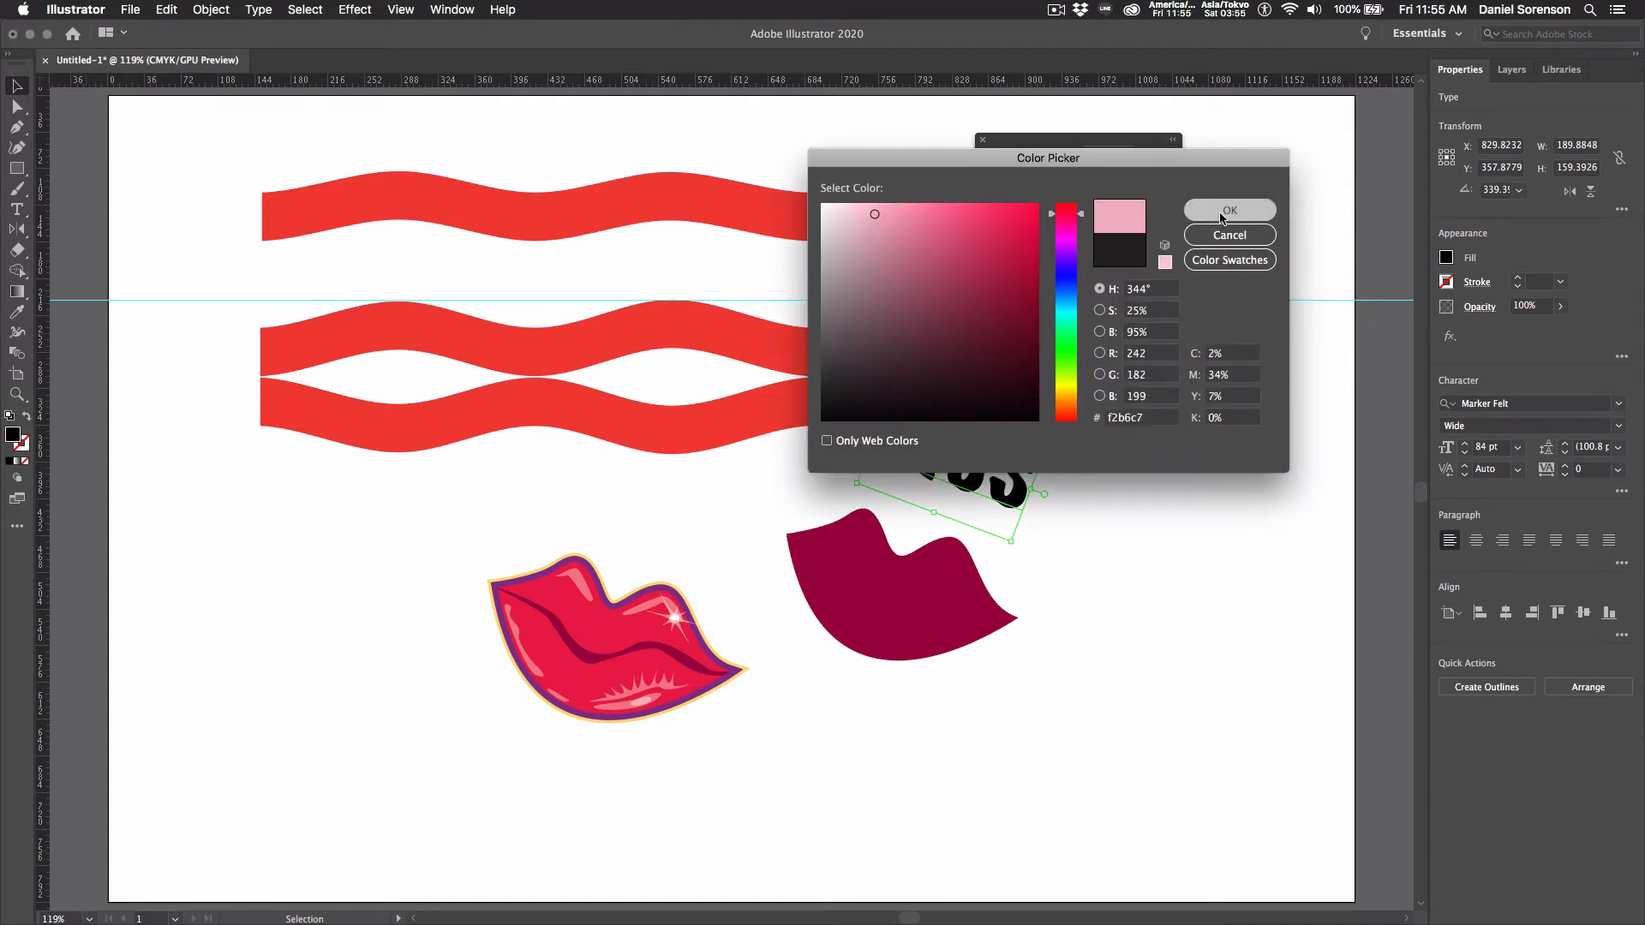
Step: Bring the dark red lips silhouette to the front of the stacking order
{"action": "left_click", "coordinate": [850, 570]}
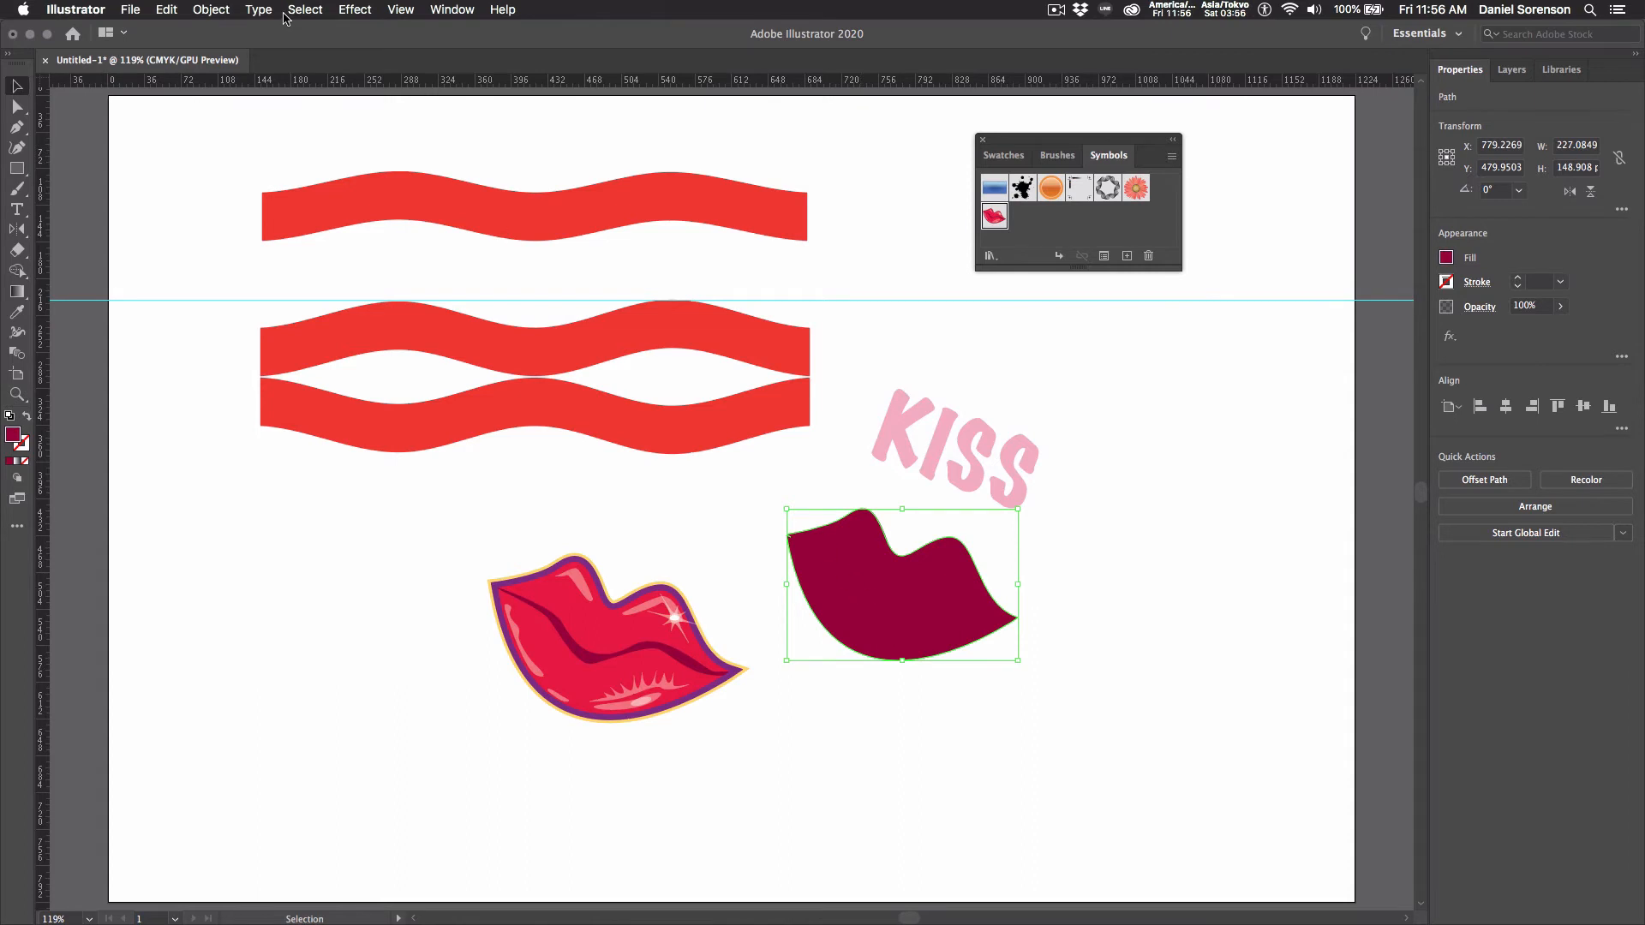
{"action": "left_click", "coordinate": [209, 10]}
{"action": "mouse_move", "coordinate": [219, 47]}
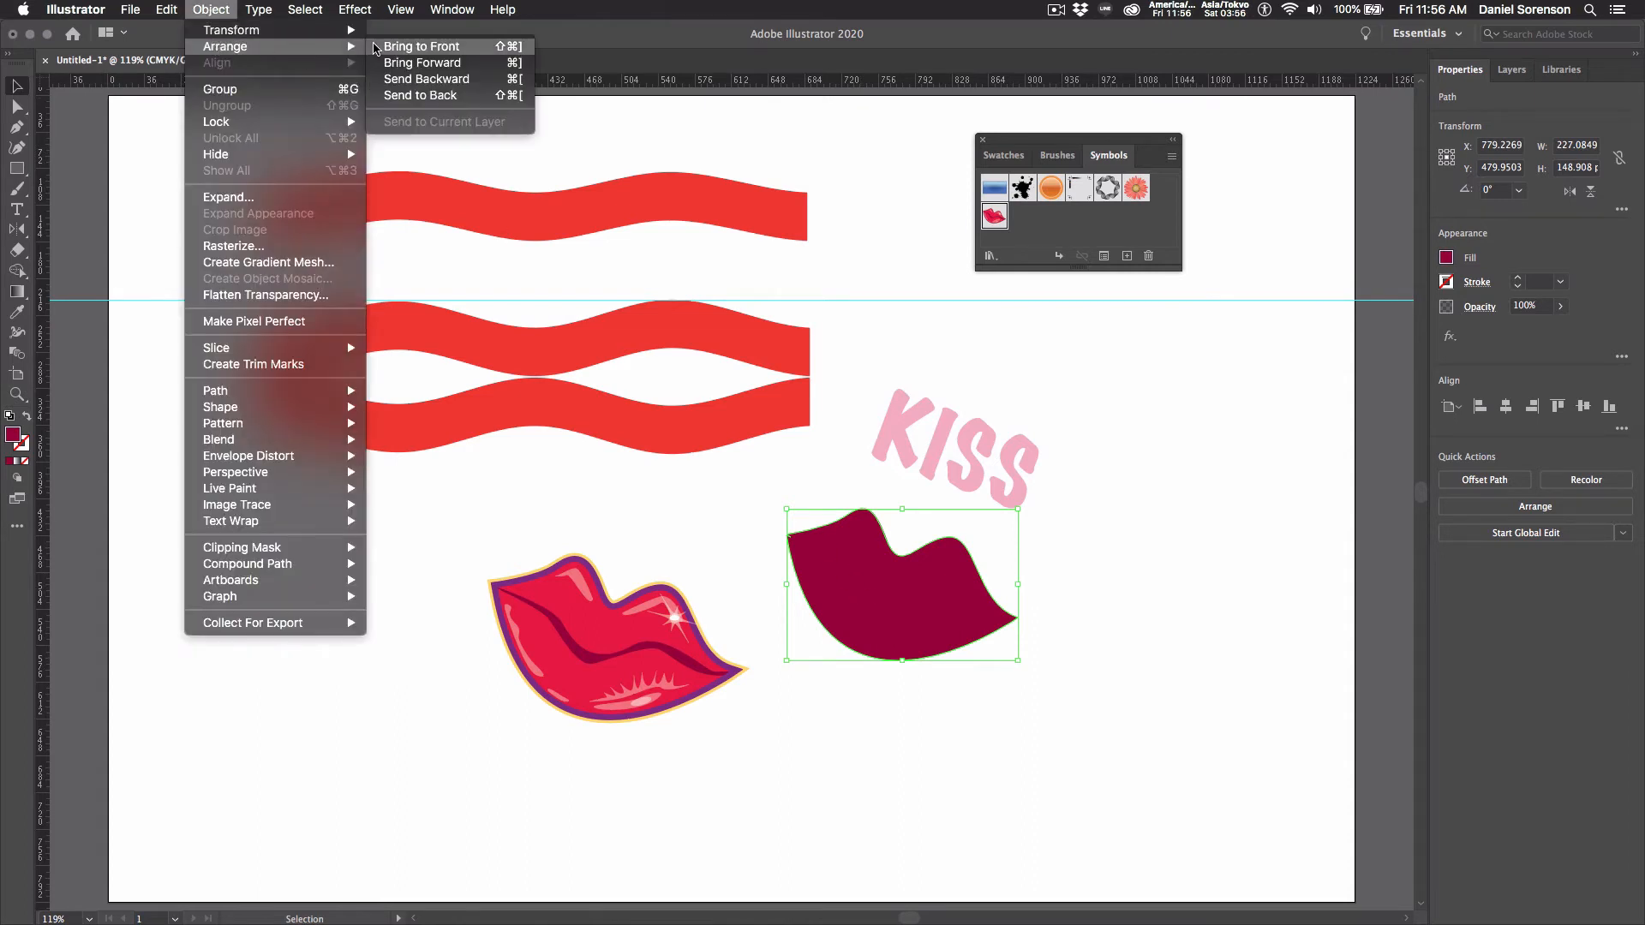
{"action": "left_click", "coordinate": [419, 47]}
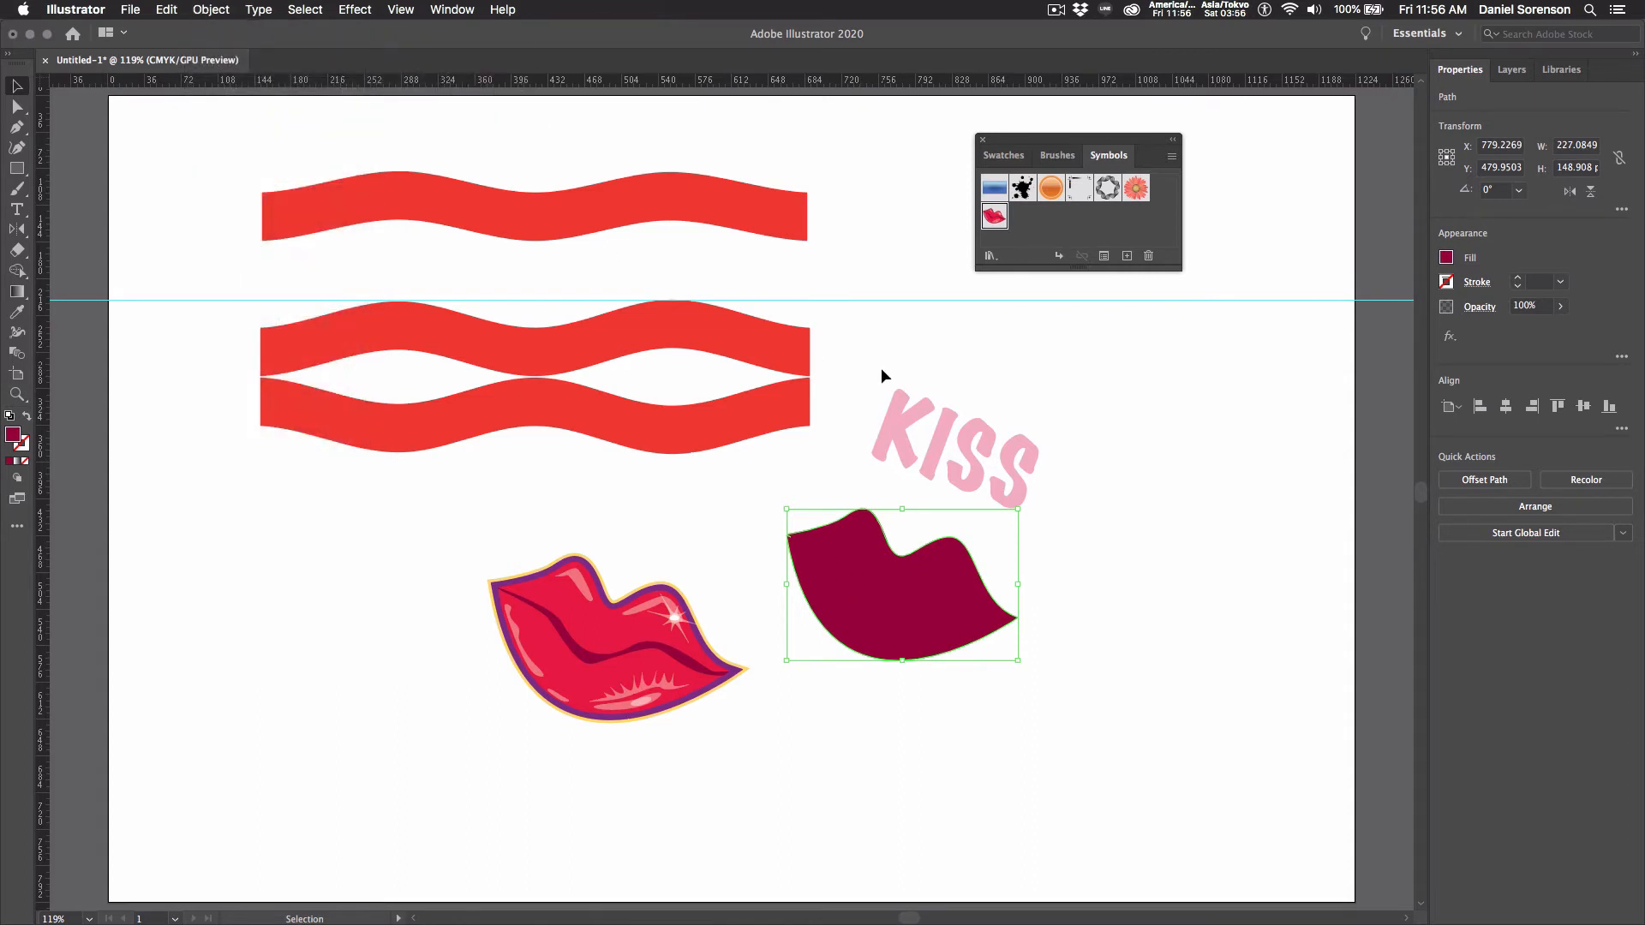
Step: Envelope-distort the KISS text with the lips silhouette as top object and place the result over the original lips artwork
{"action": "left_click_drag", "start_coordinate": [882, 370], "coordinate": [1042, 651]}
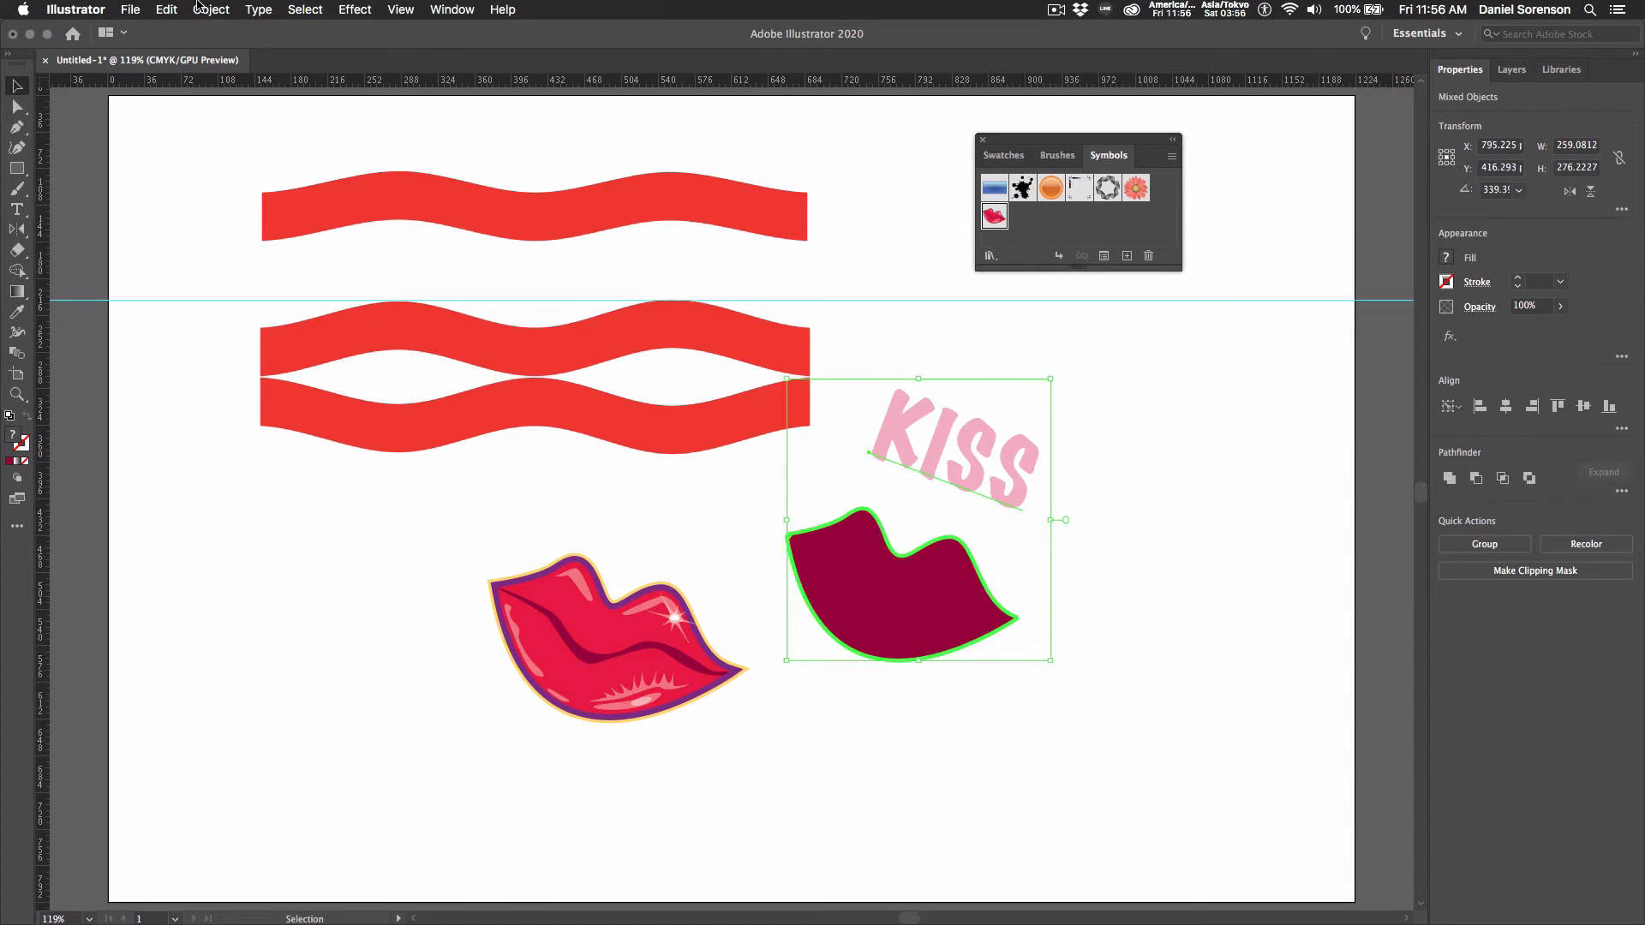
{"action": "left_click", "coordinate": [212, 8]}
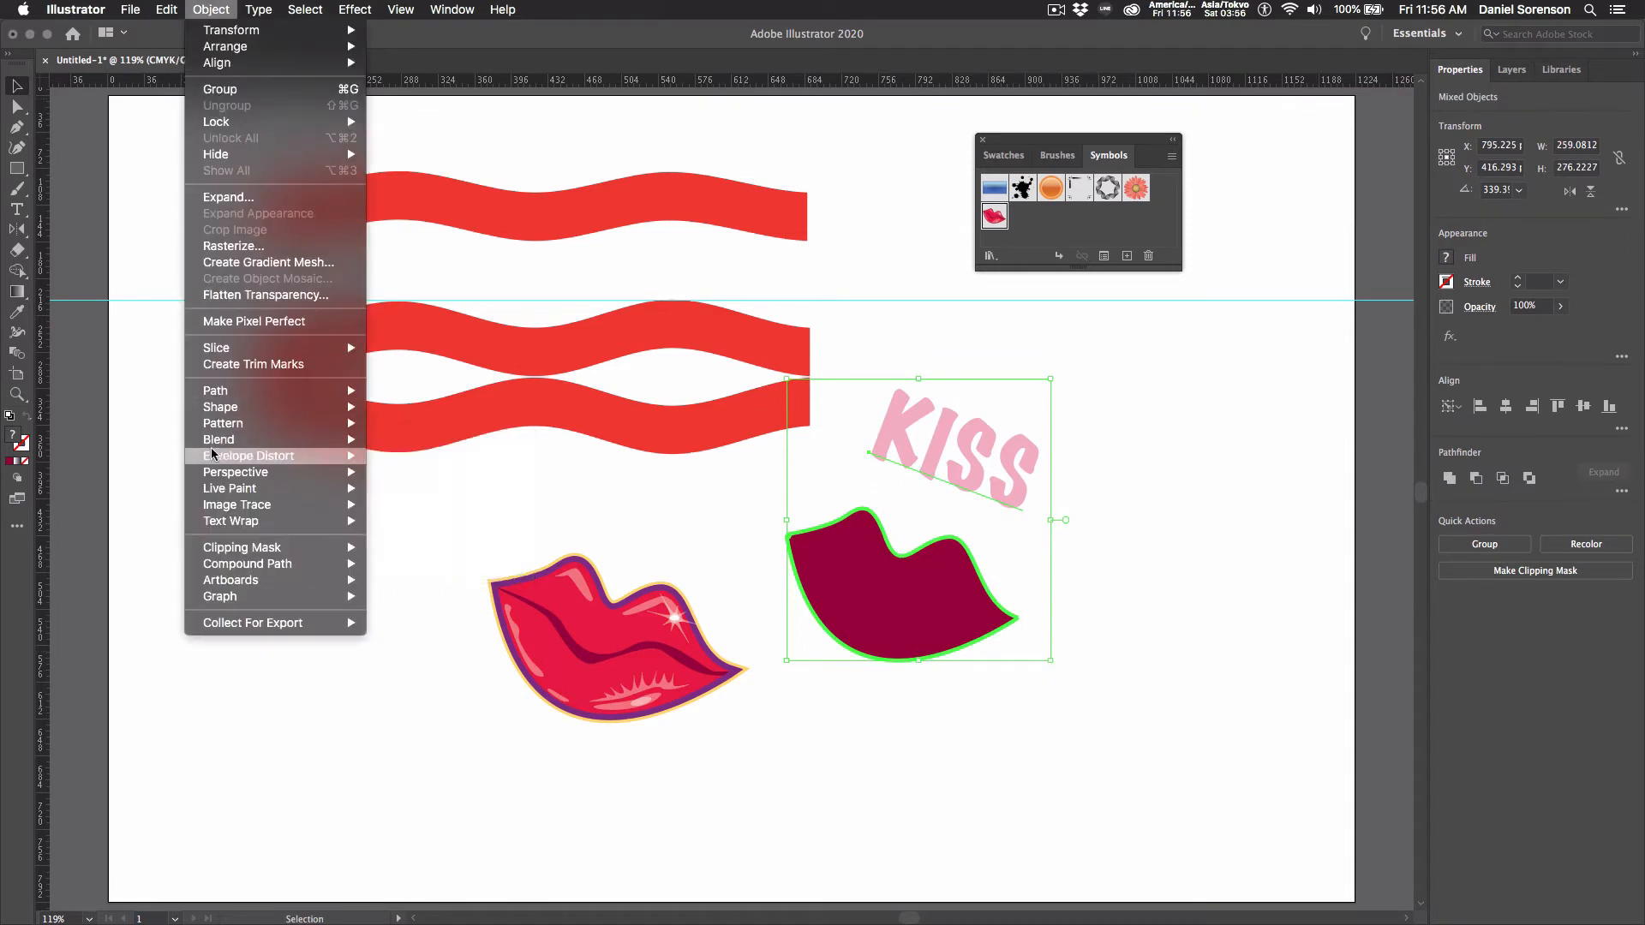
{"action": "mouse_move", "coordinate": [213, 454]}
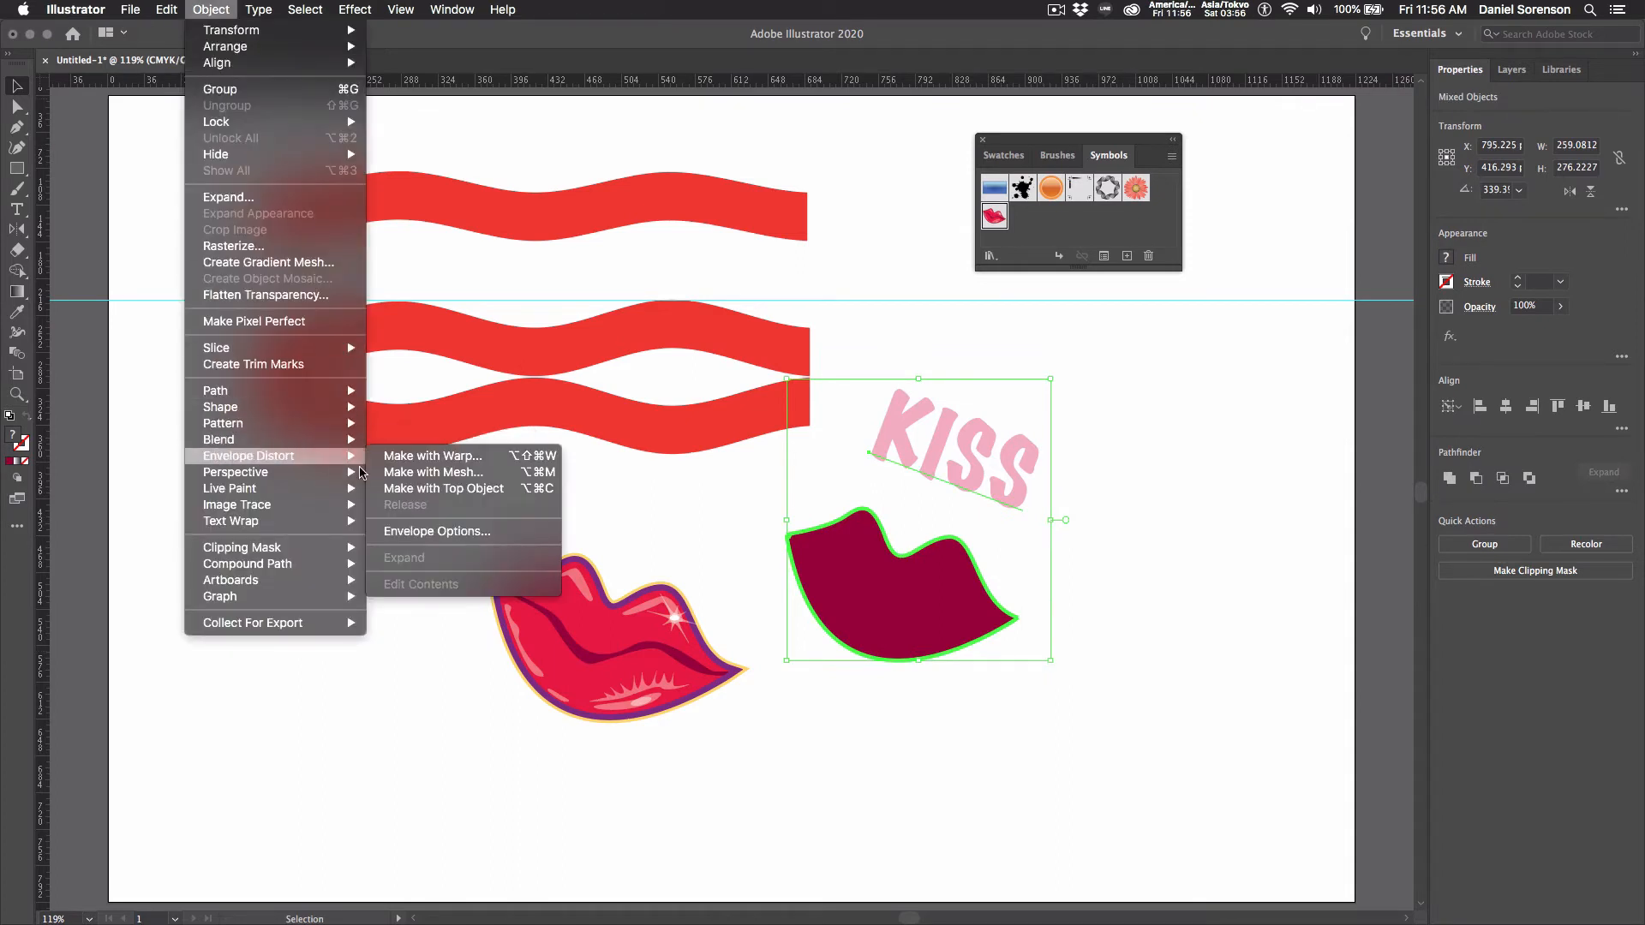
{"action": "left_click", "coordinate": [499, 493]}
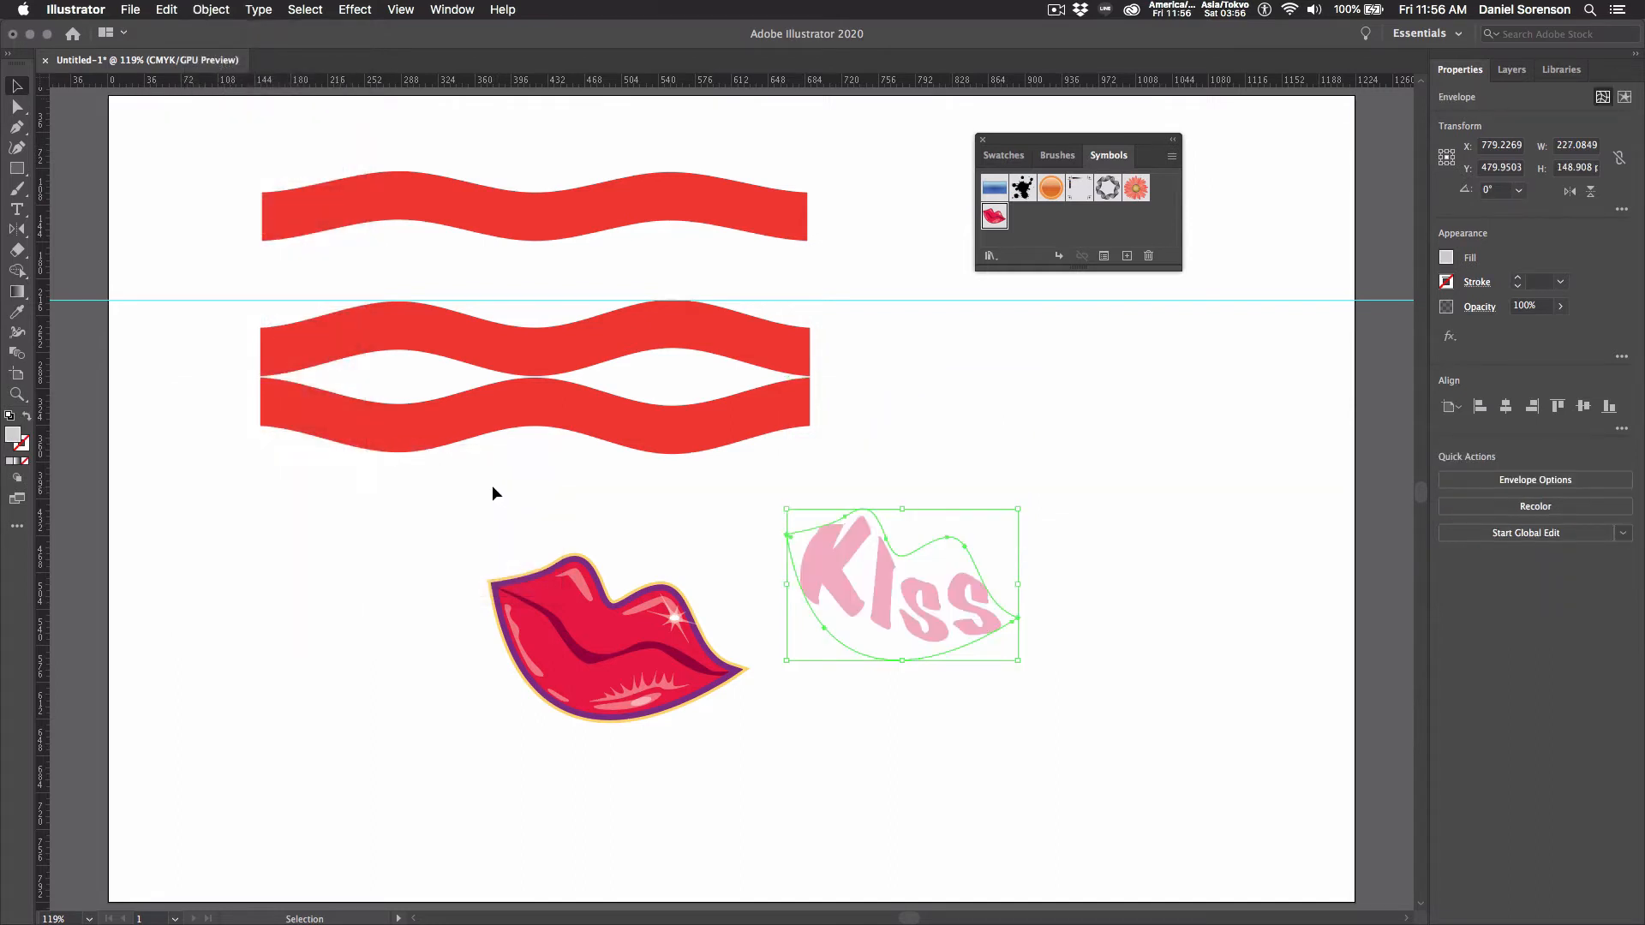
{"action": "scroll", "coordinate": [523, 489], "scroll_direction": "up", "scroll_amount": 1}
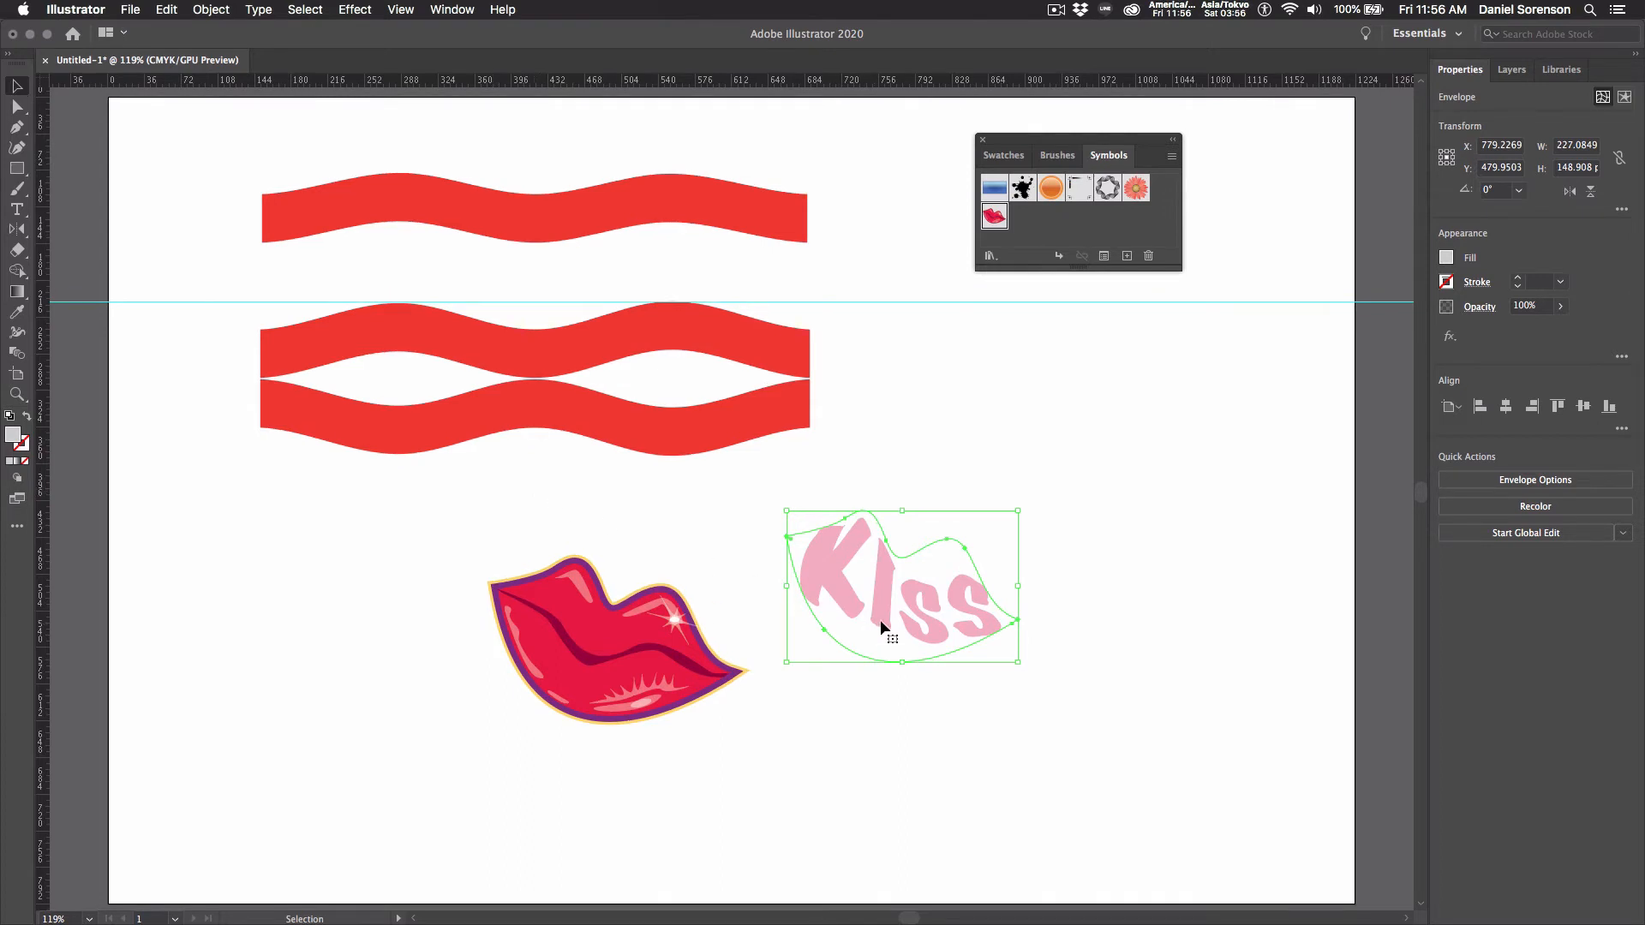
{"action": "left_click_drag", "start_coordinate": [881, 619], "coordinate": [593, 674]}
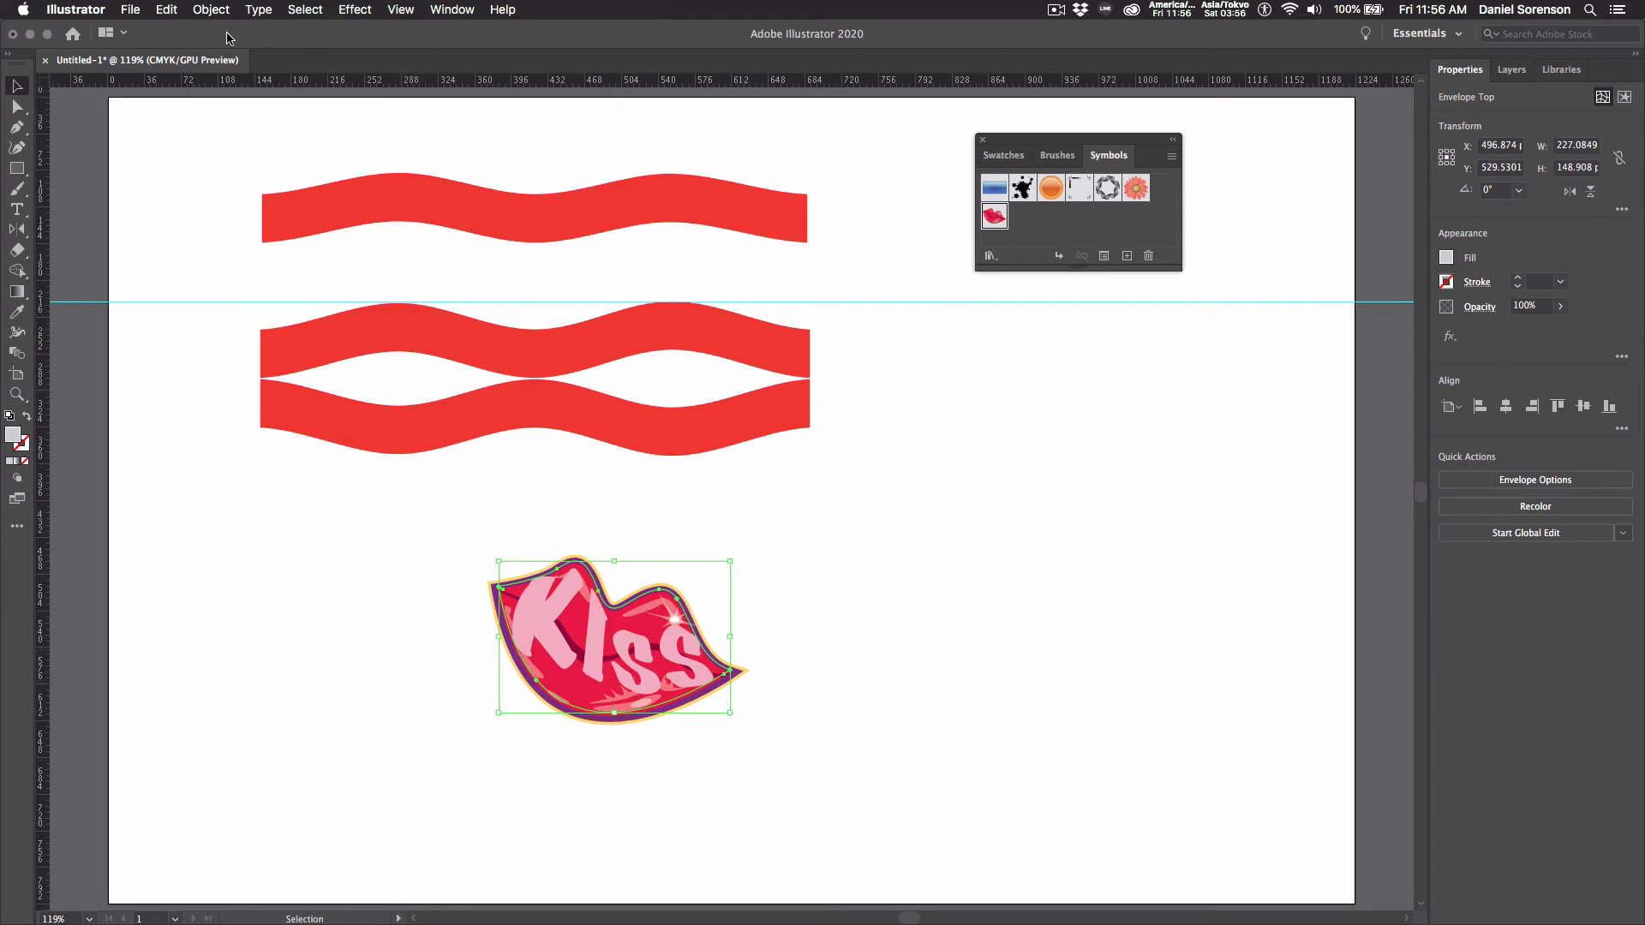
Step: Reset the KISS envelope with a mesh of 4 rows and 4 columns, maintaining the envelope shape
{"action": "left_click", "coordinate": [211, 11]}
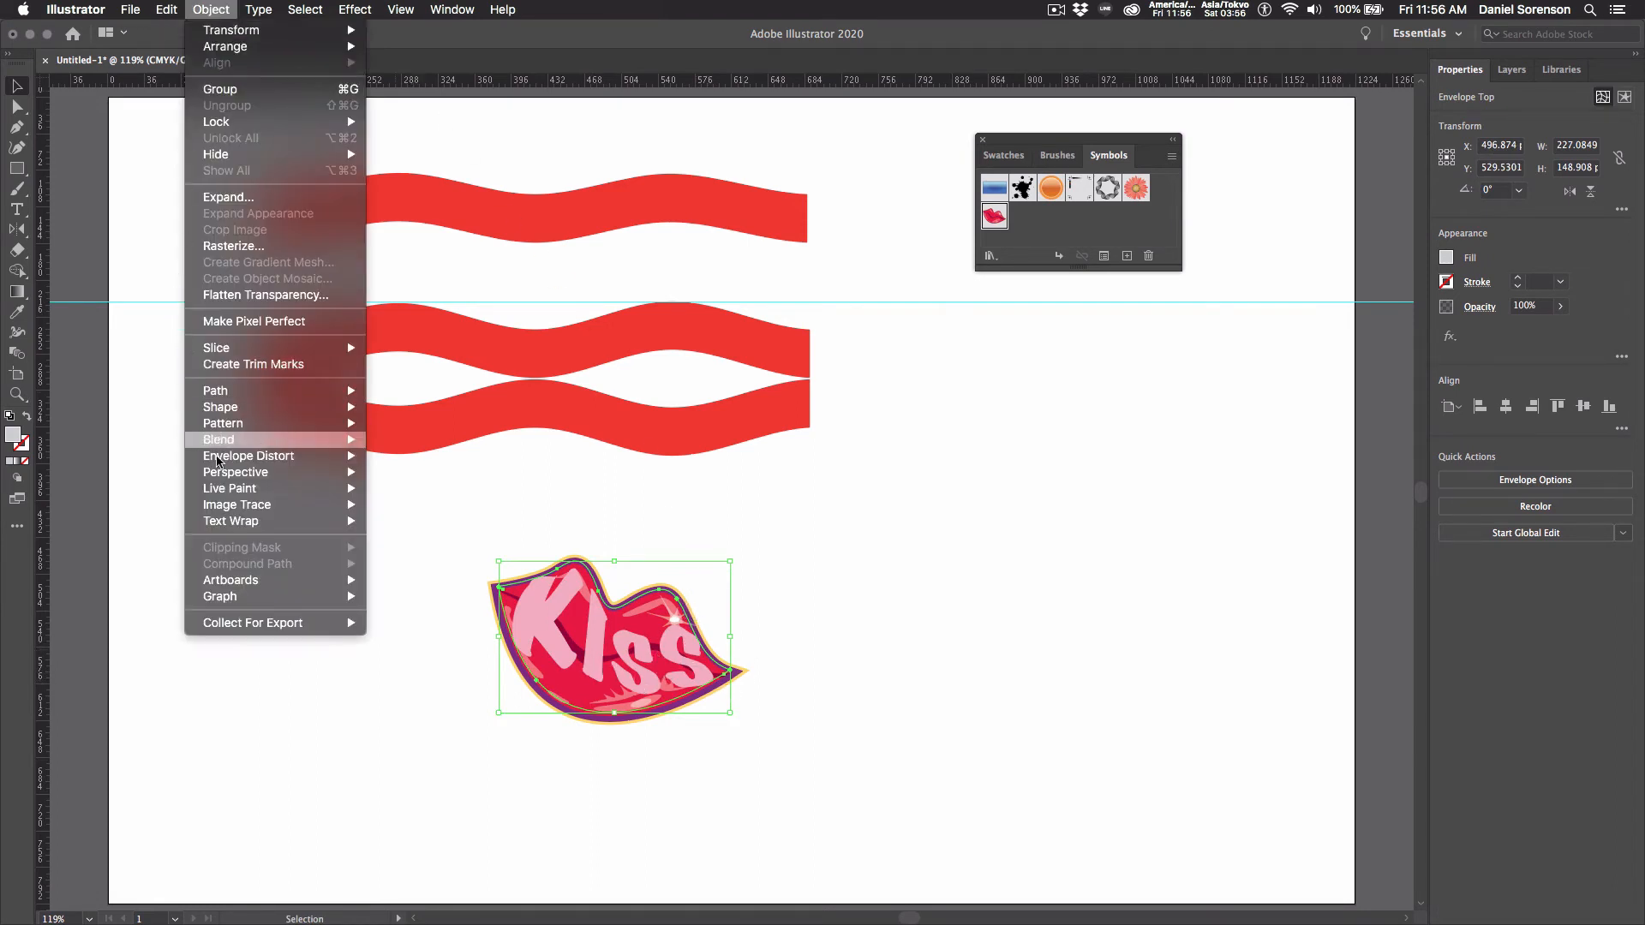
{"action": "mouse_move", "coordinate": [228, 462]}
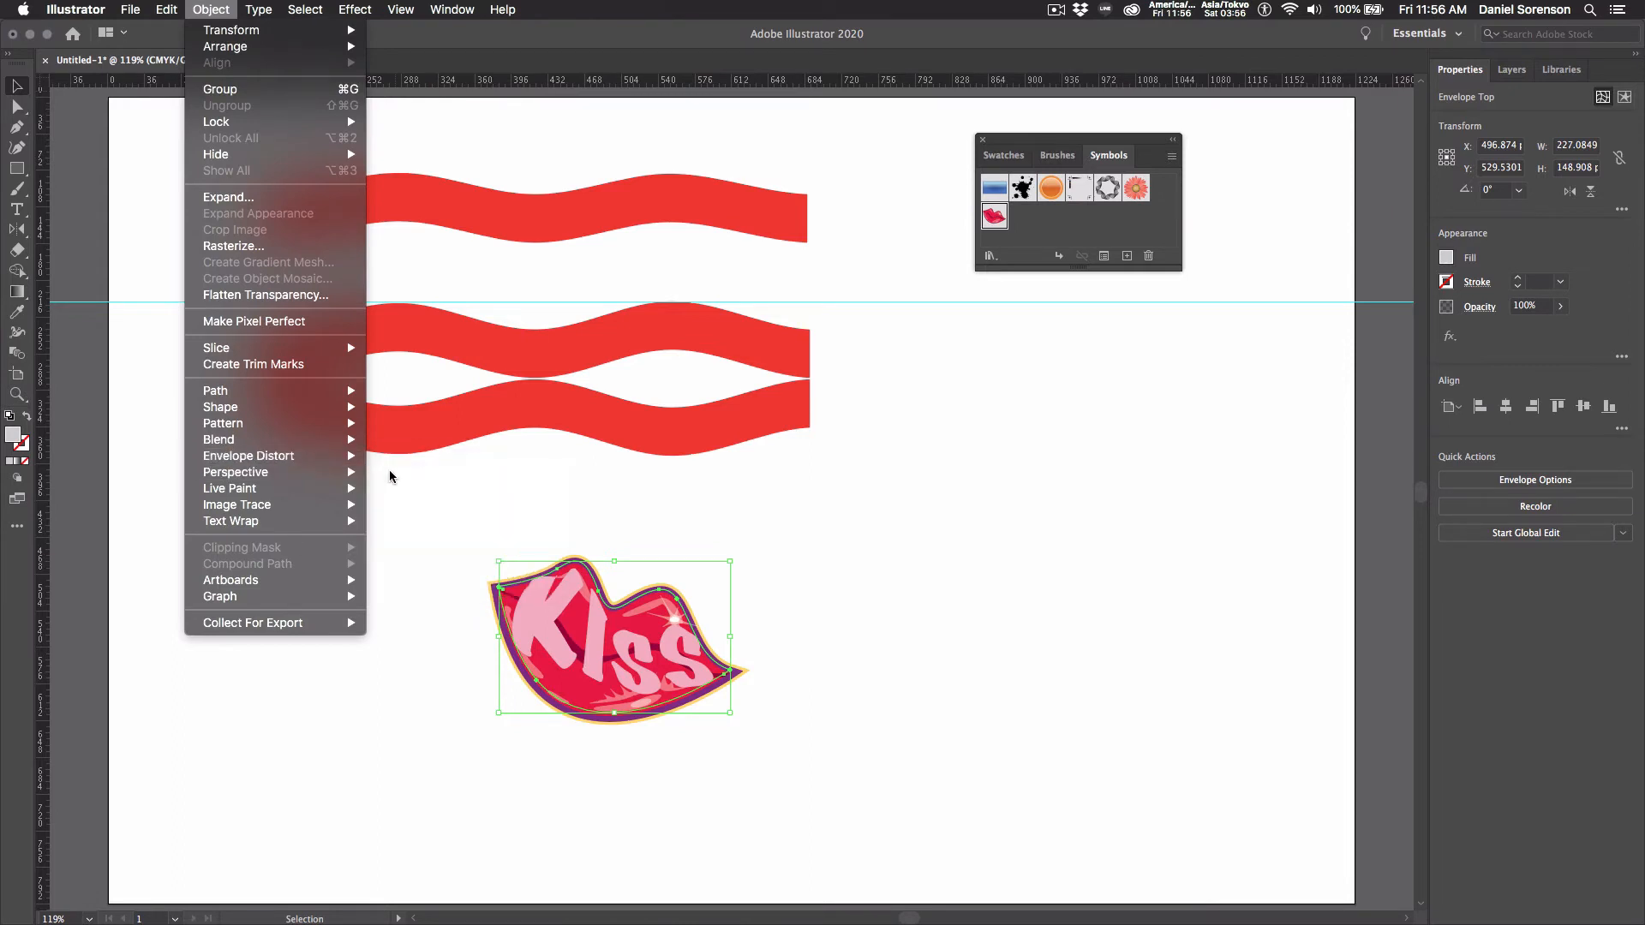
{"action": "left_click", "coordinate": [446, 481]}
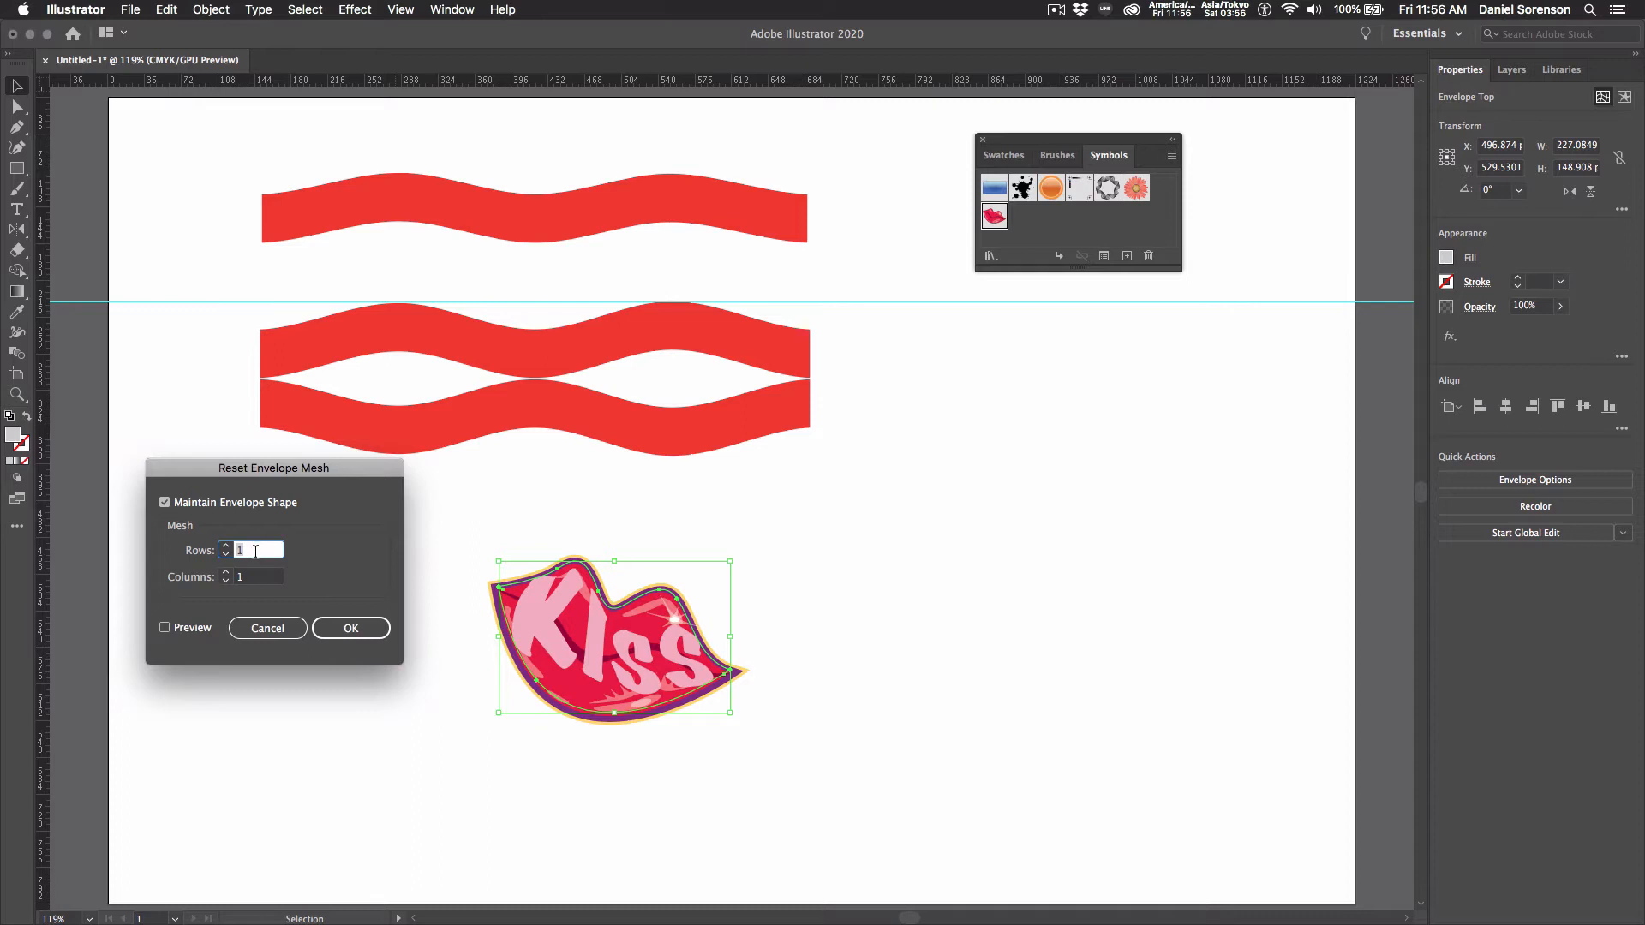
{"action": "left_click", "coordinate": [241, 577]}
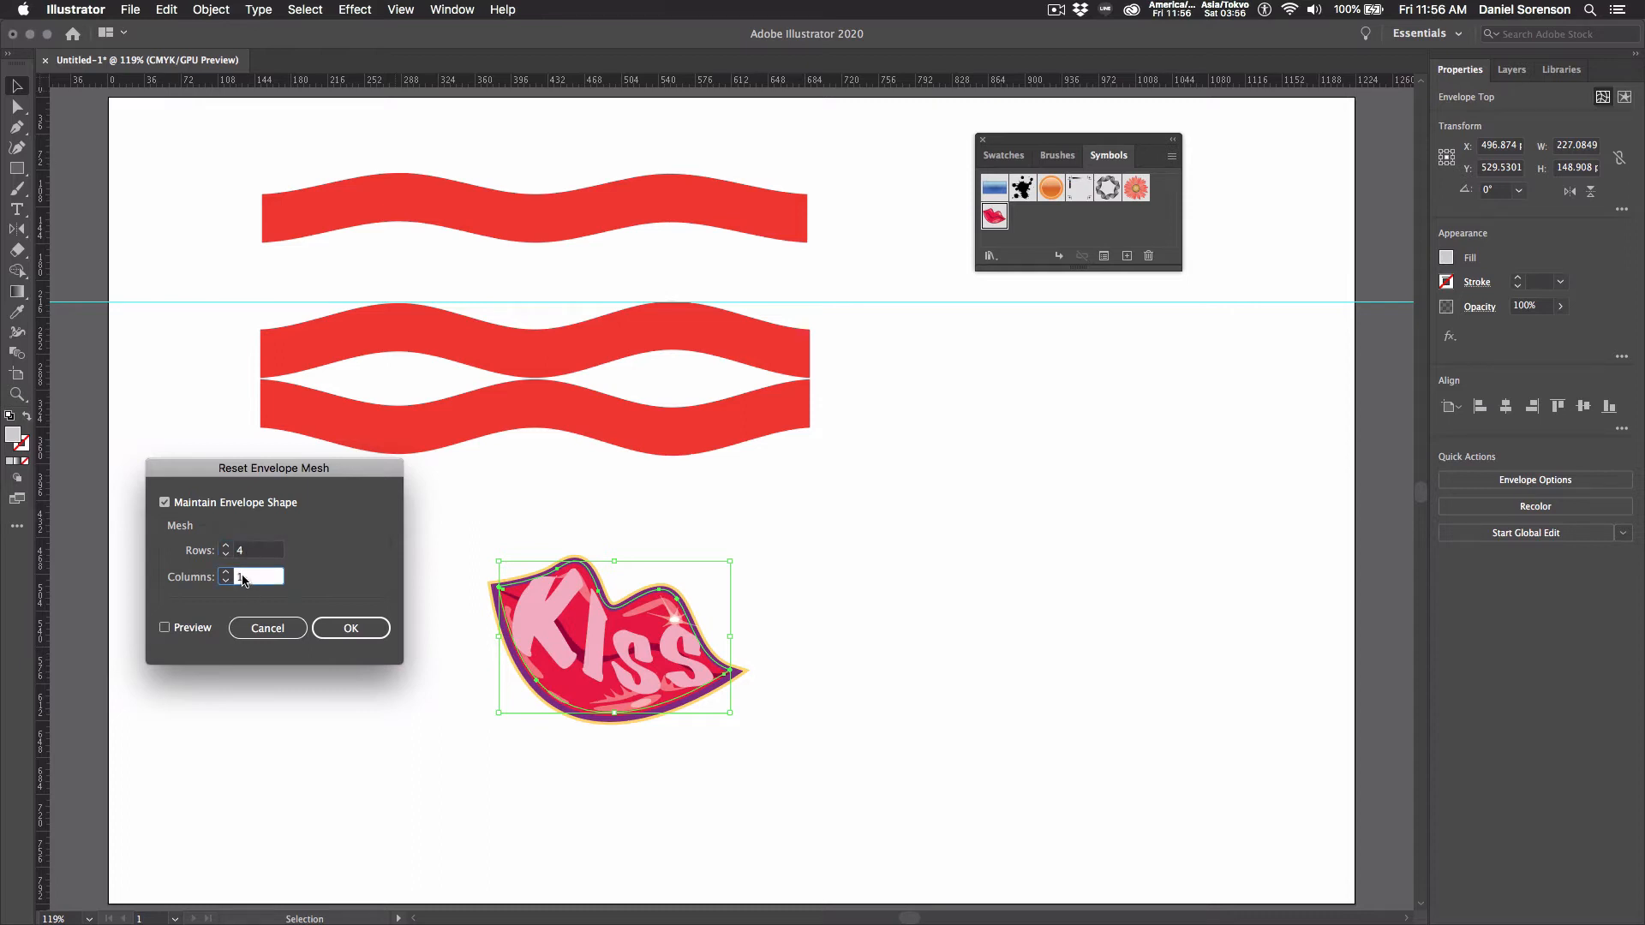
{"action": "type", "text": "4"}
{"action": "left_click", "coordinate": [192, 630]}
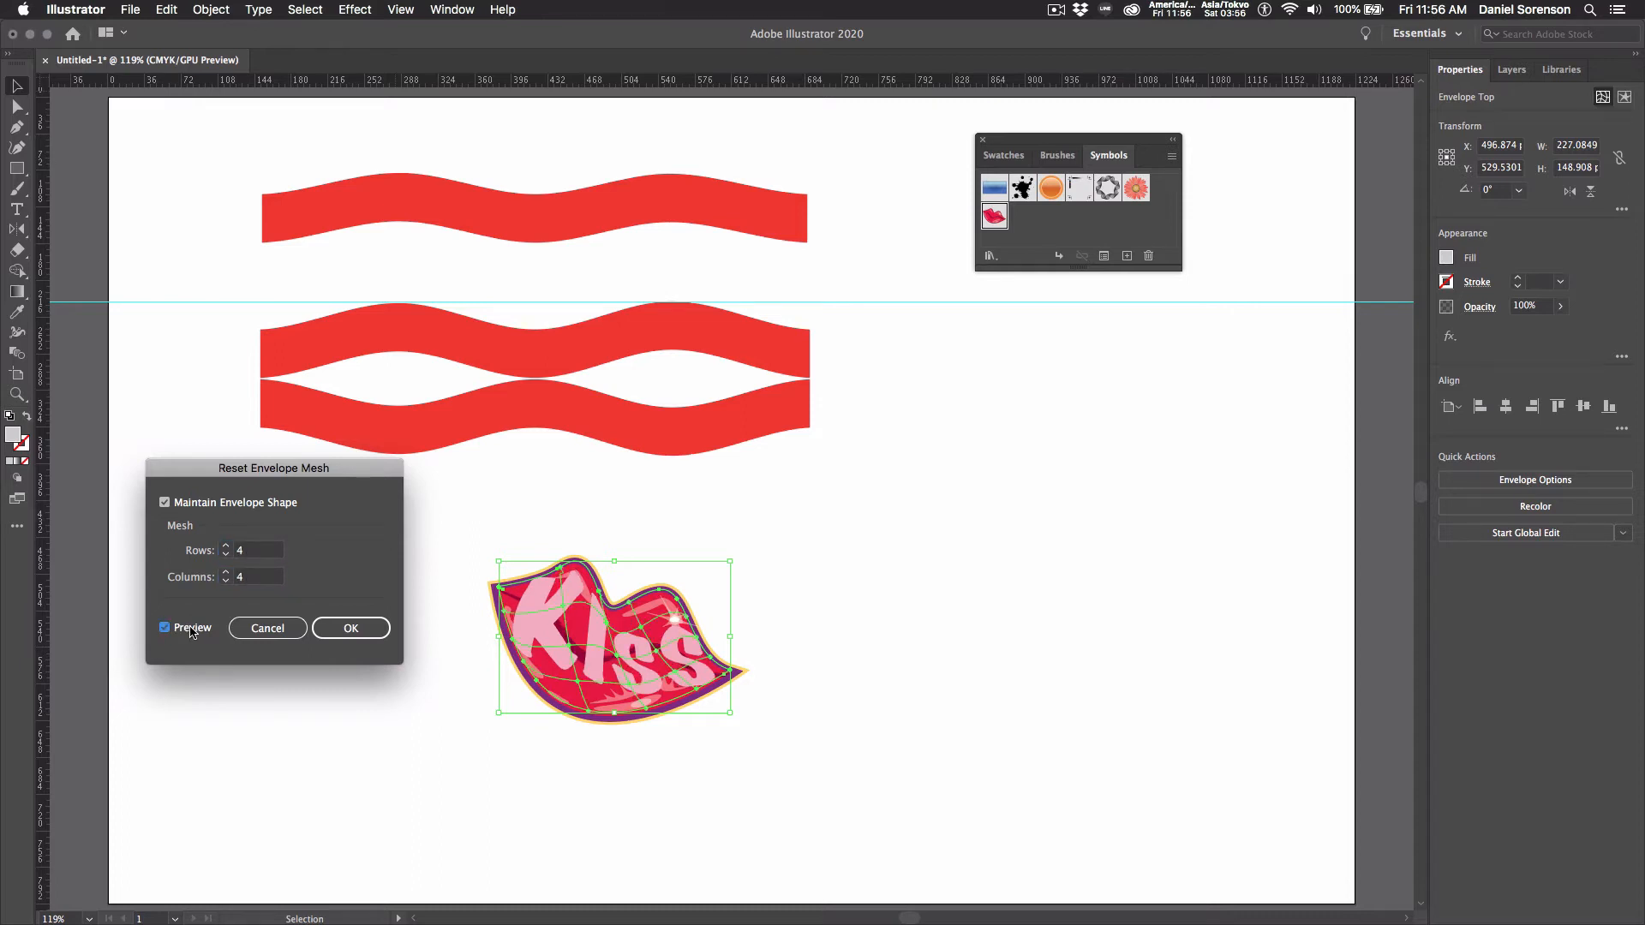
{"action": "left_click", "coordinate": [368, 630]}
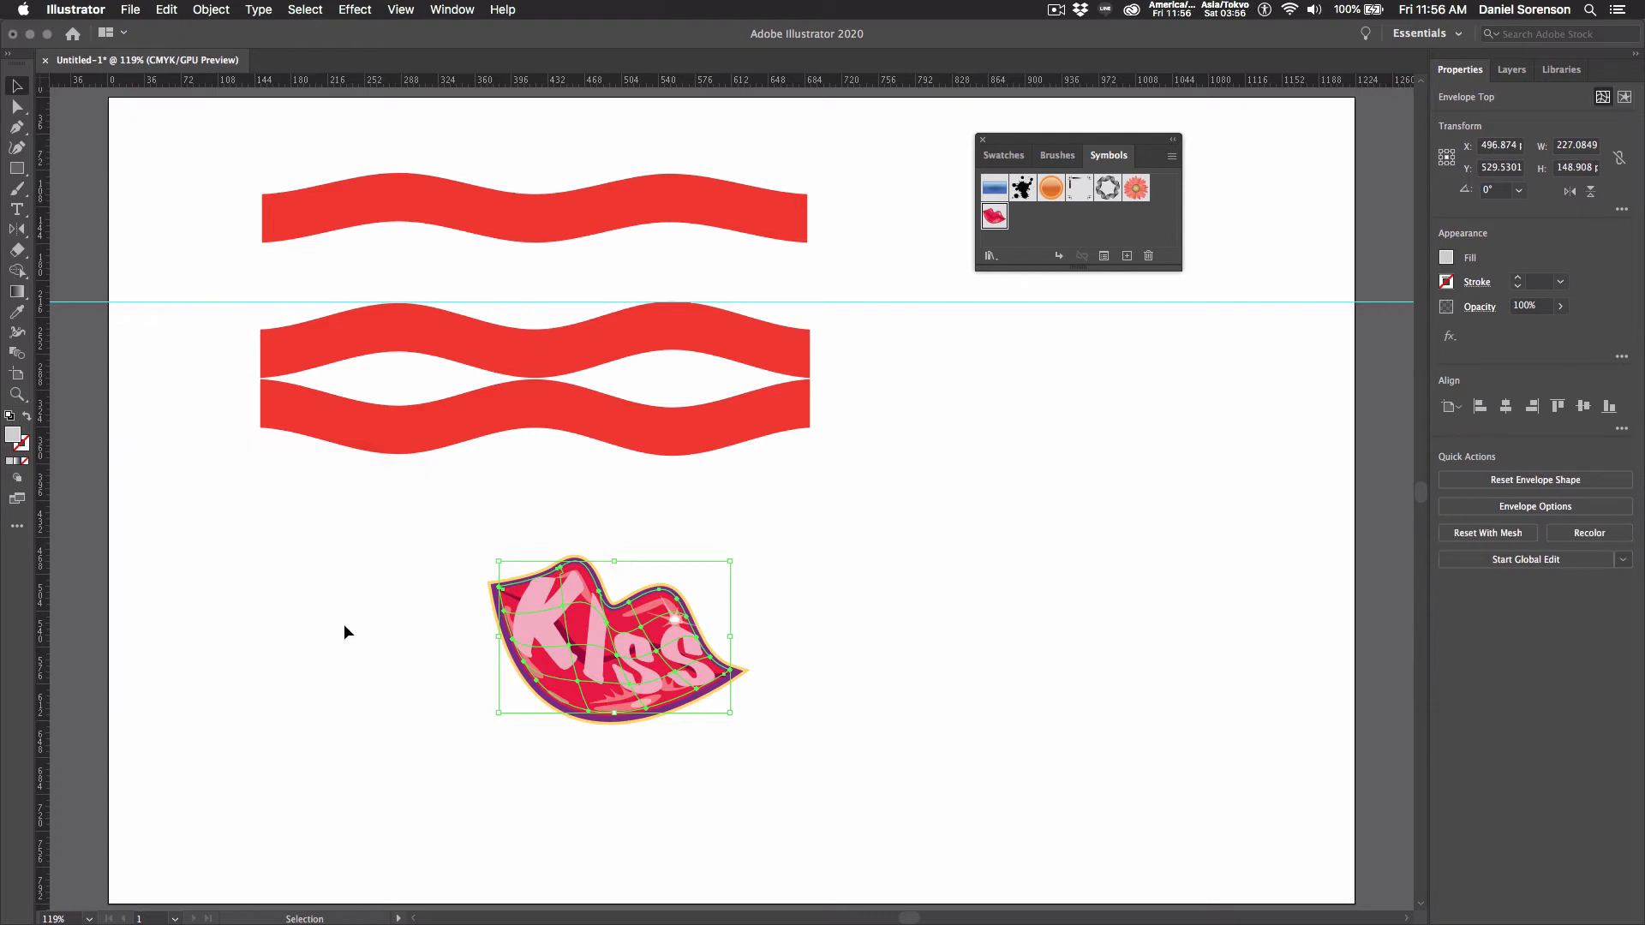
Step: Reshape the I and S letters by moving individual interior points of the KISS envelope mesh
{"action": "left_click", "coordinate": [17, 106]}
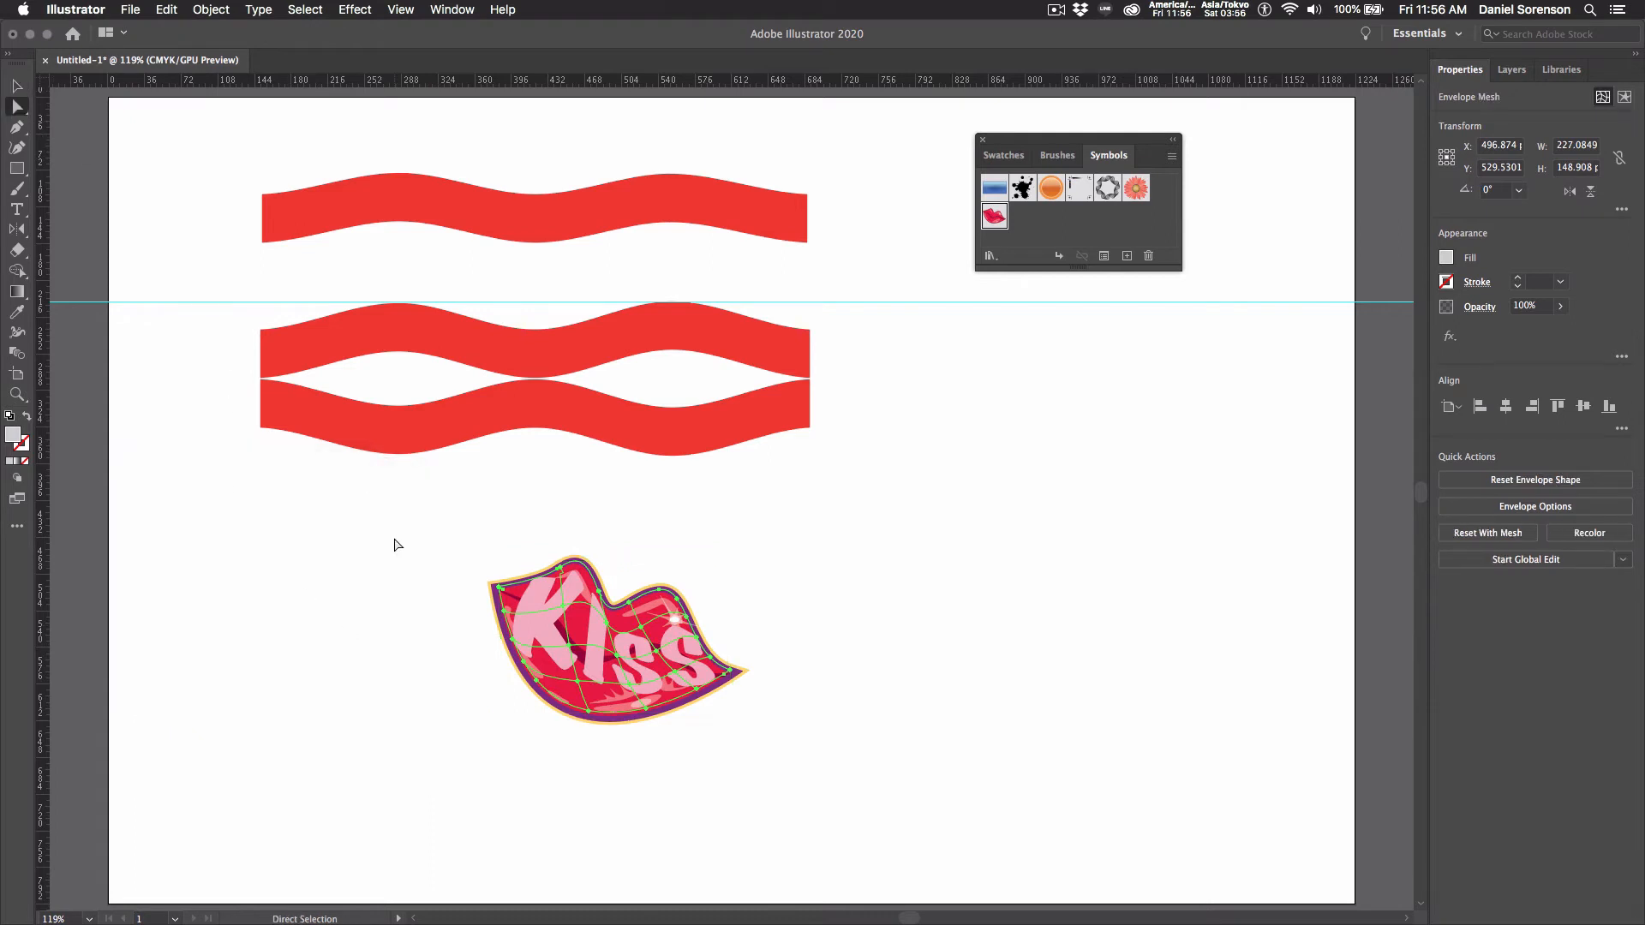
{"action": "left_click", "coordinate": [437, 607]}
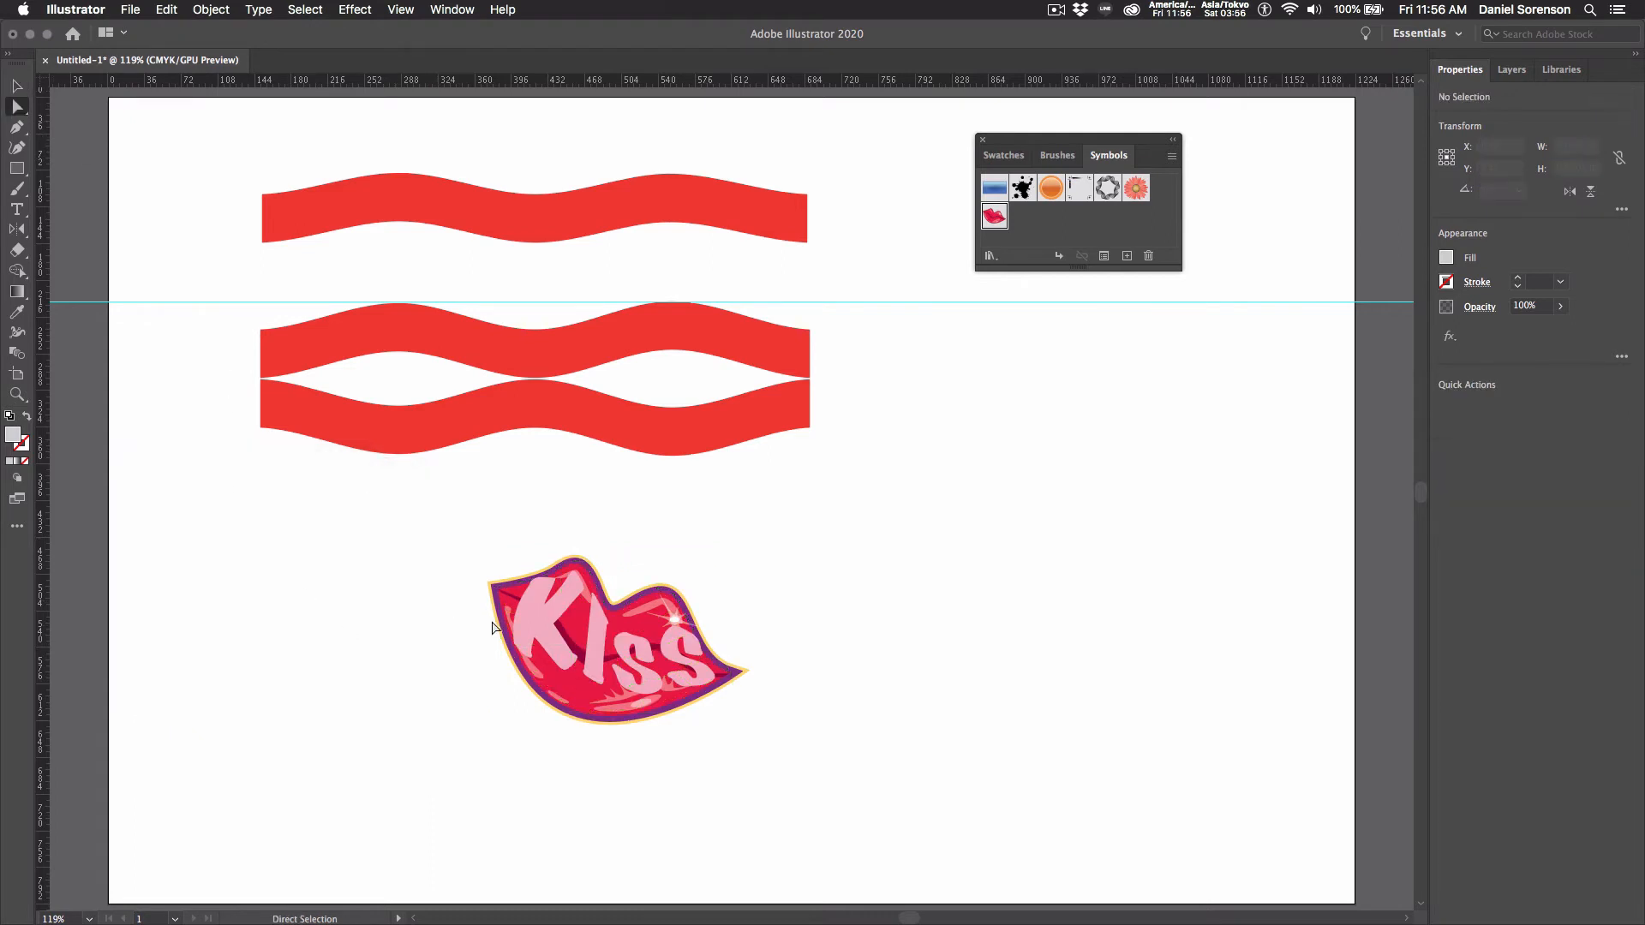
{"action": "left_click", "coordinate": [594, 677]}
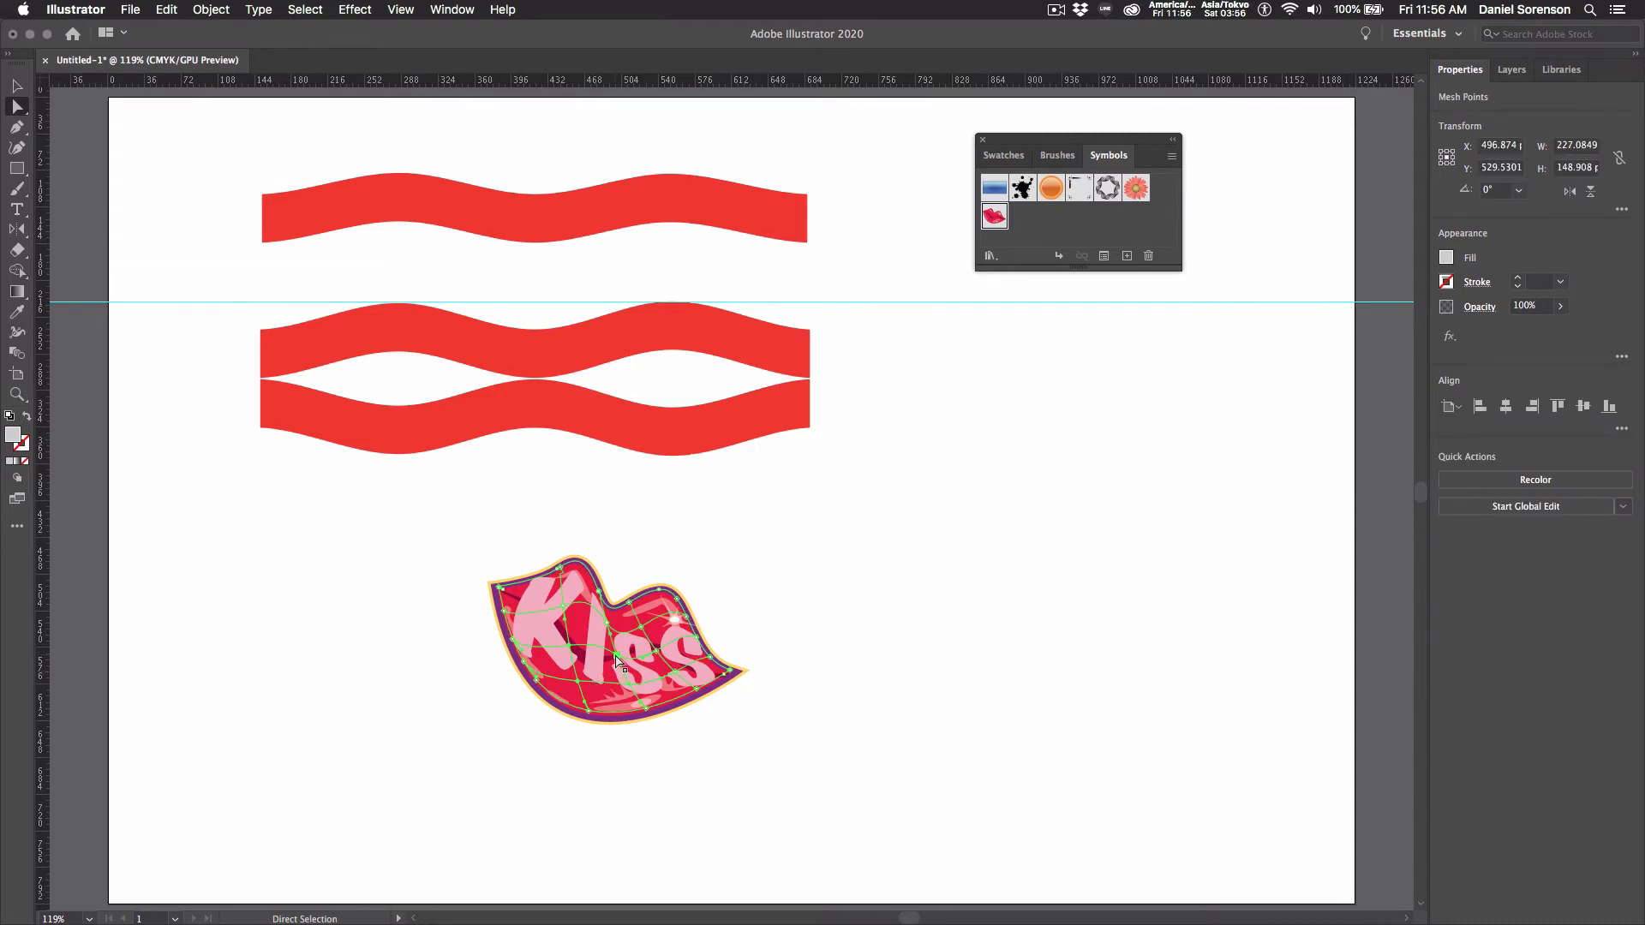
{"action": "left_click", "coordinate": [630, 686]}
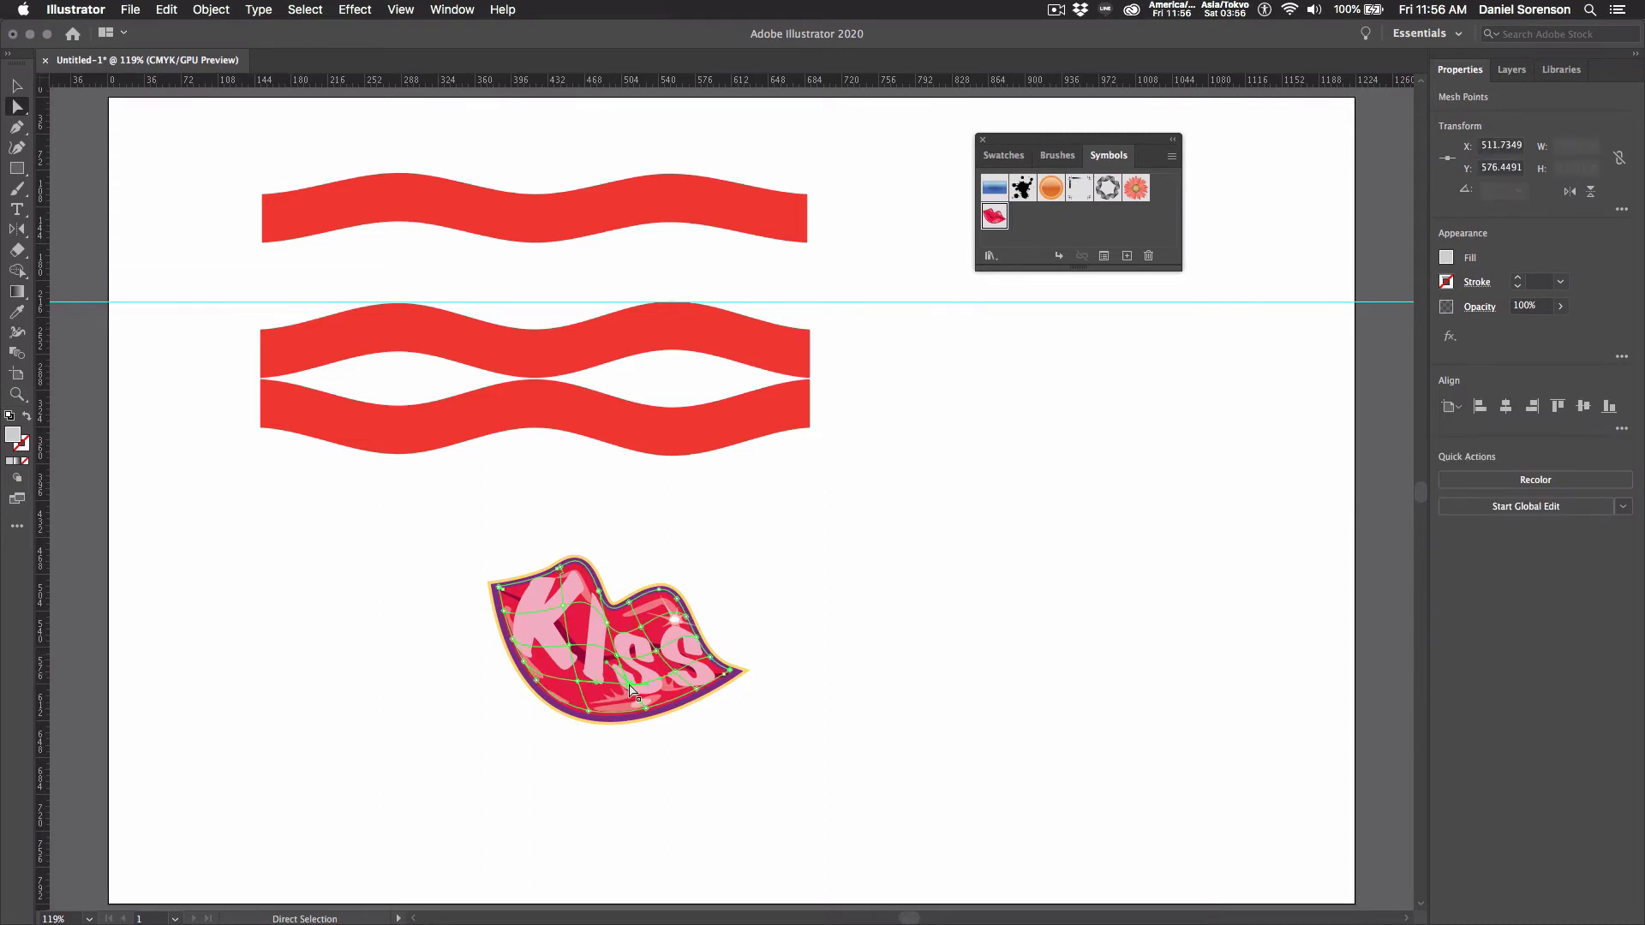
{"action": "left_click_drag", "start_coordinate": [630, 686], "coordinate": [578, 696]}
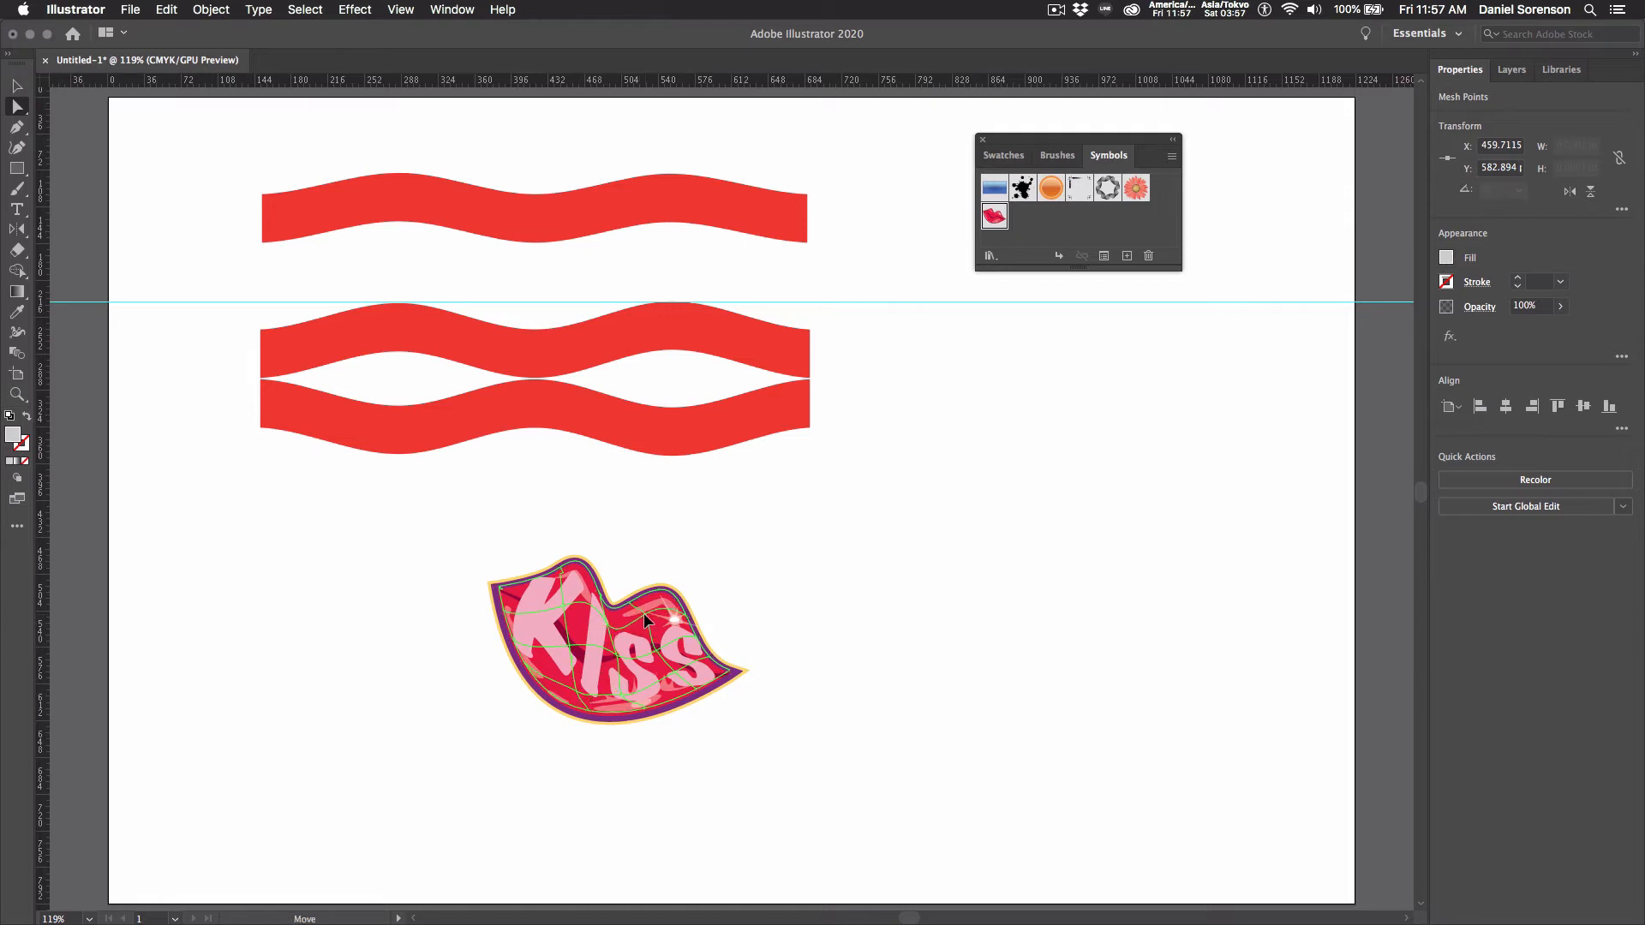
{"action": "left_click", "coordinate": [639, 613]}
{"action": "left_click_drag", "start_coordinate": [639, 614], "coordinate": [682, 610]}
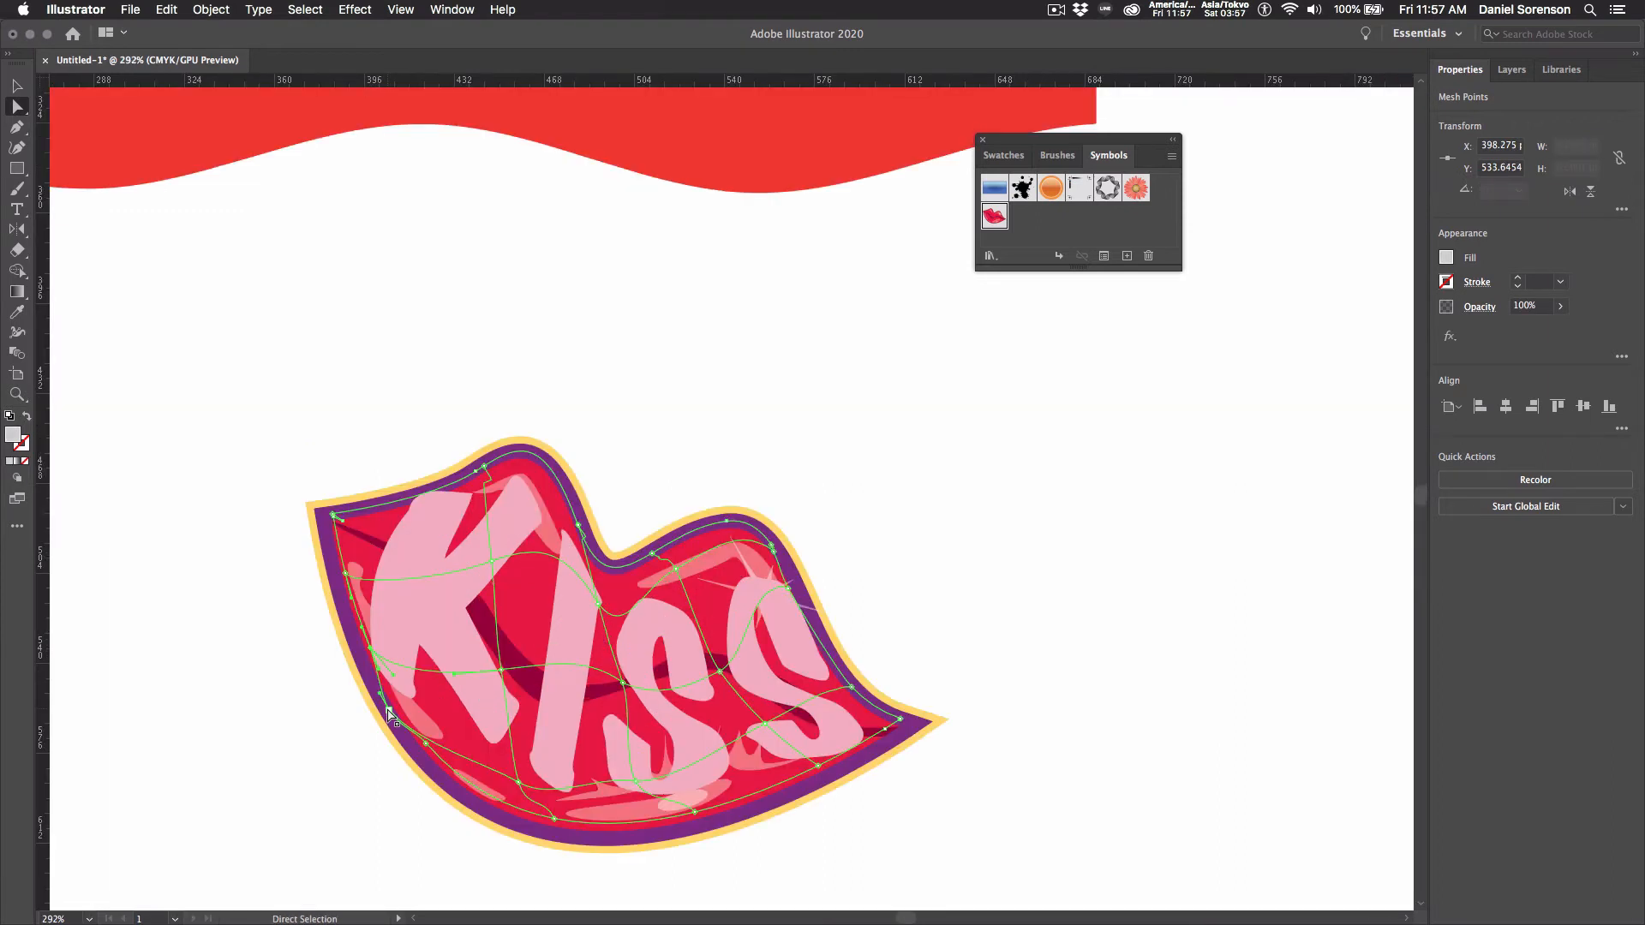
Step: Refine the lower parts of the K and I by adjusting the nearby envelope mesh points and handles
{"action": "left_click_drag", "start_coordinate": [392, 695], "coordinate": [502, 790]}
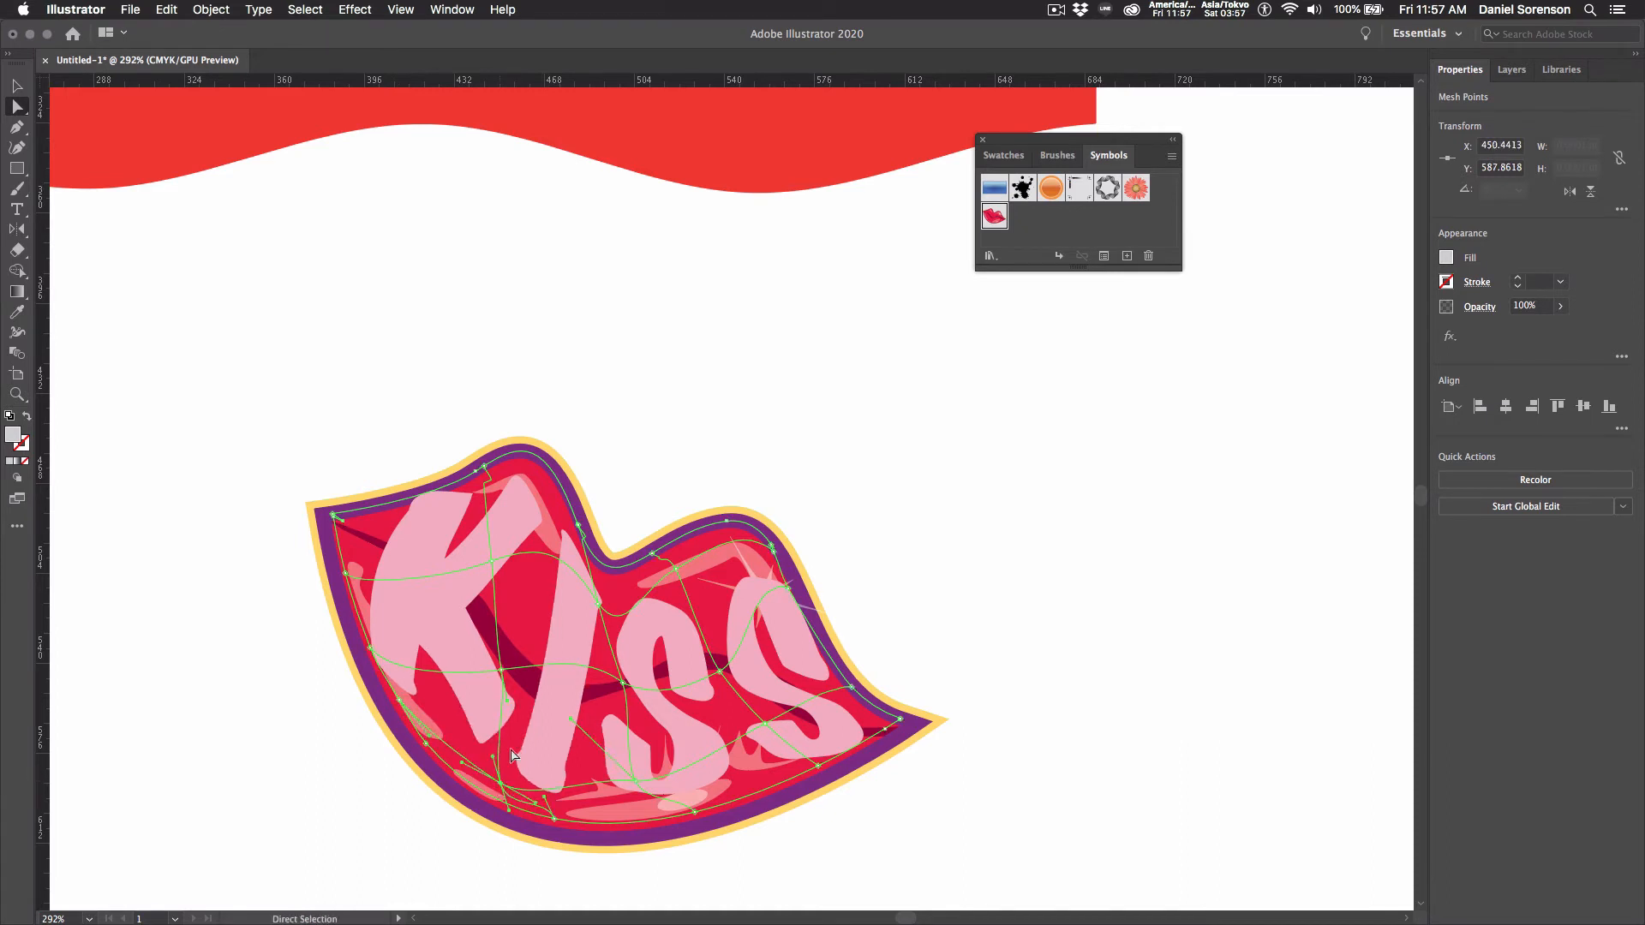
{"action": "mouse_move", "coordinate": [507, 703]}
{"action": "left_mouse_down"}
{"action": "mouse_move", "coordinate": [487, 721]}
{"action": "mouse_move", "coordinate": [501, 670]}
{"action": "mouse_move", "coordinate": [485, 671]}
{"action": "mouse_move", "coordinate": [493, 710]}
{"action": "mouse_move", "coordinate": [478, 718]}
{"action": "mouse_move", "coordinate": [502, 702]}
{"action": "left_mouse_up"}
{"action": "left_click", "coordinate": [495, 675]}
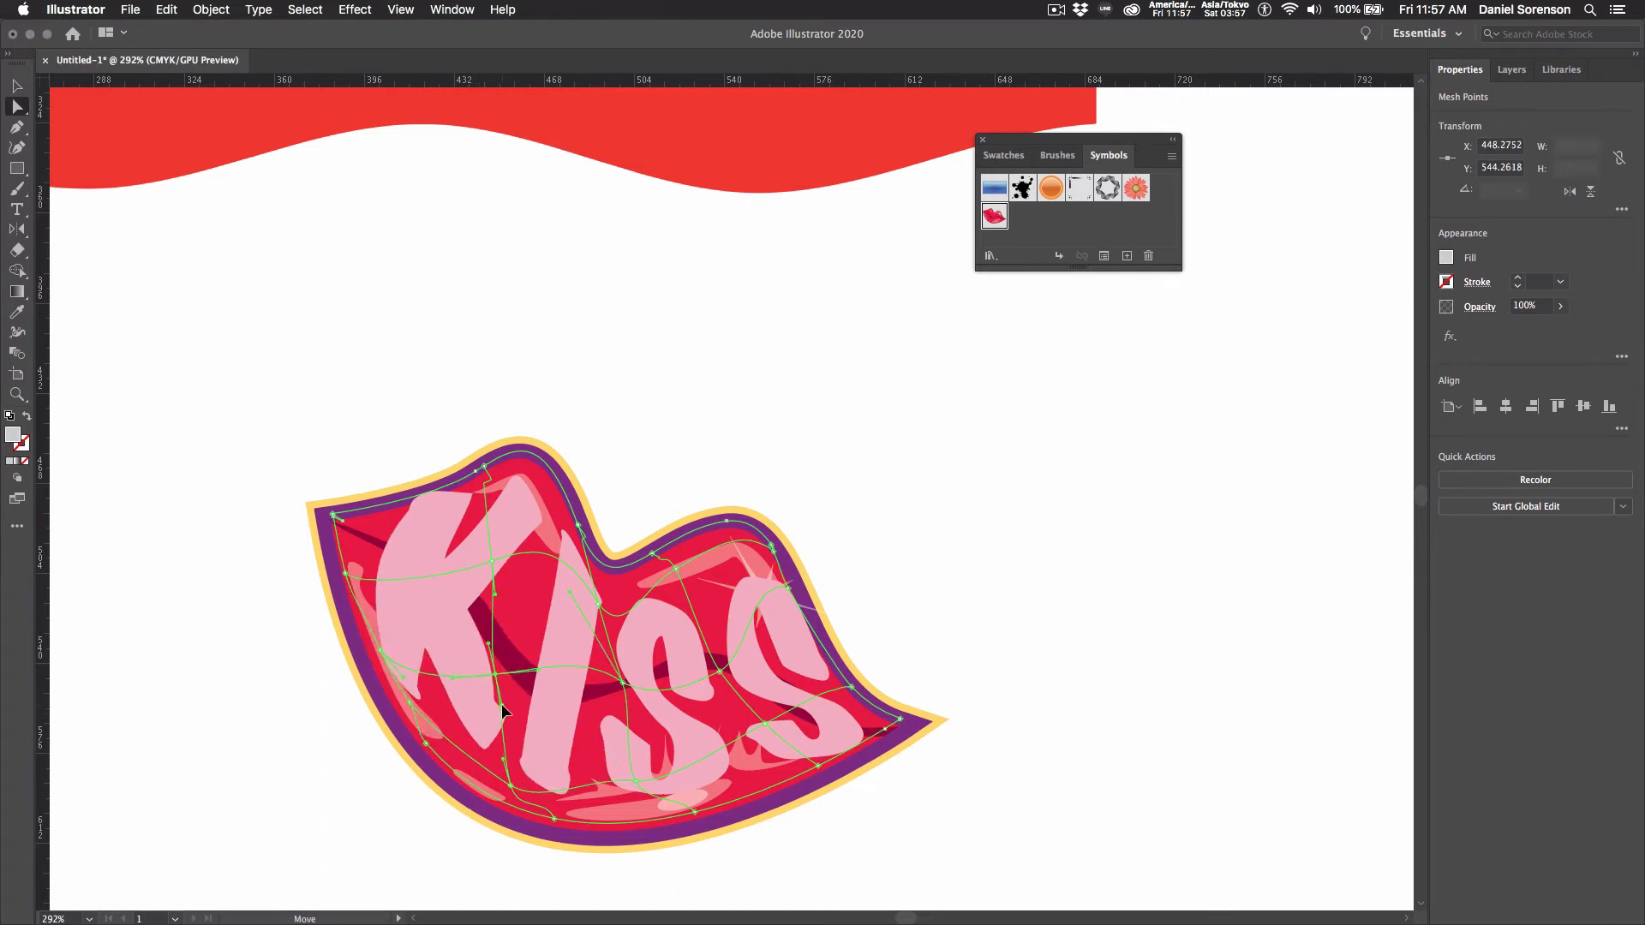
{"action": "left_click", "coordinate": [378, 810]}
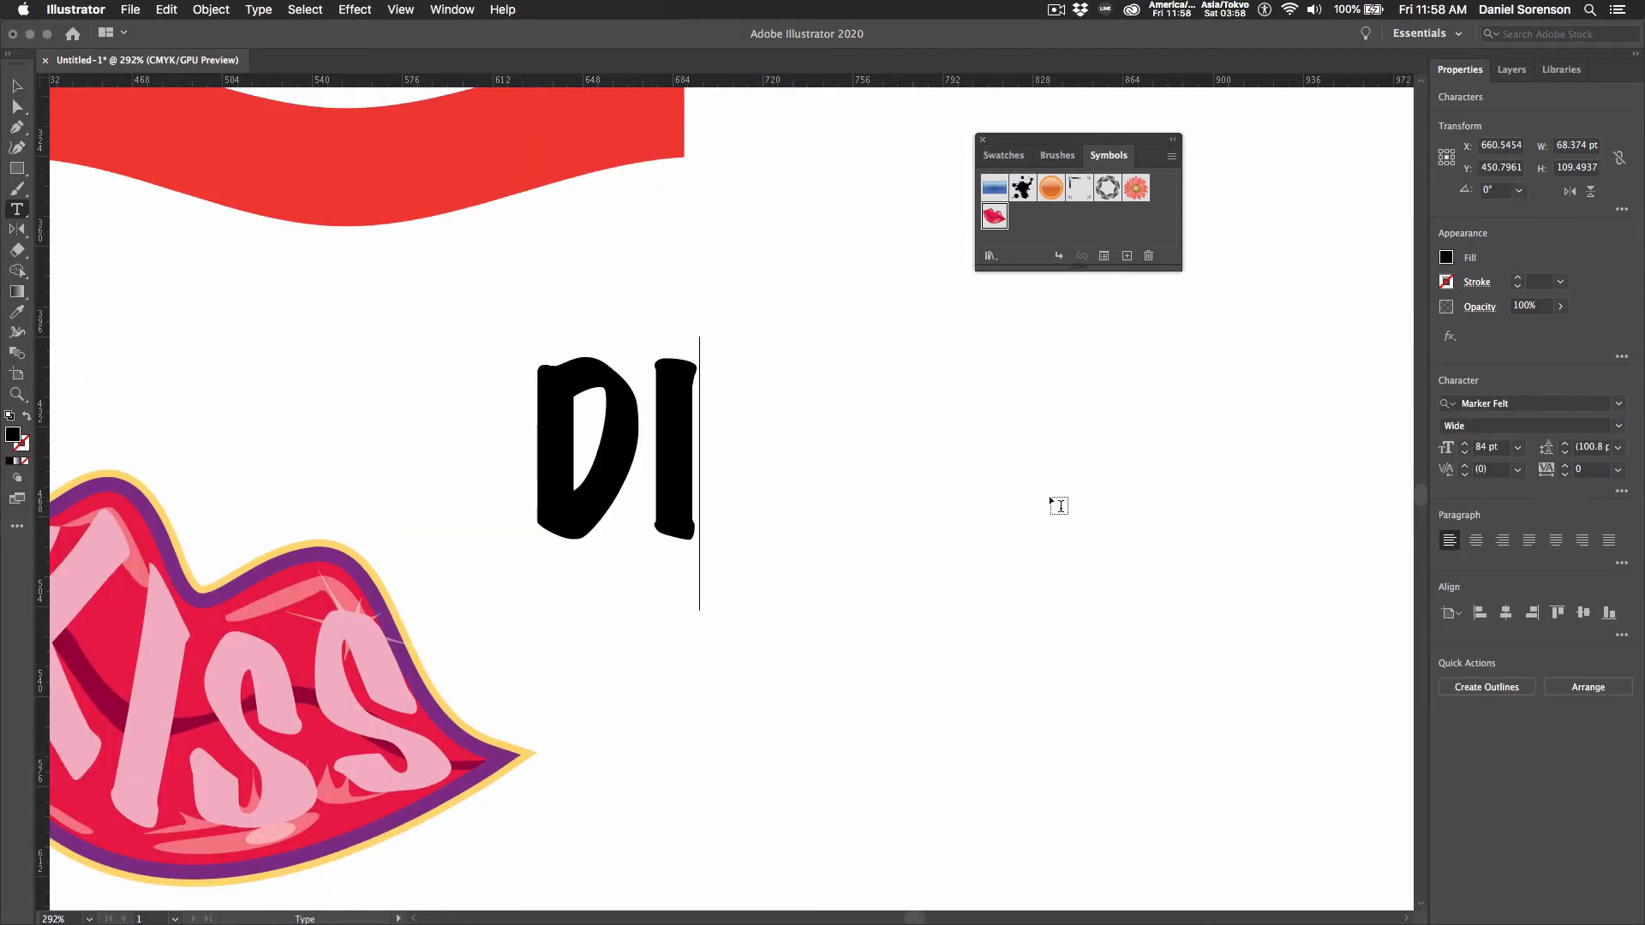
Step: Add the point text "DISTORT" to the right of the lips artwork and select it as an object
{"action": "type", "text": "STORT"}
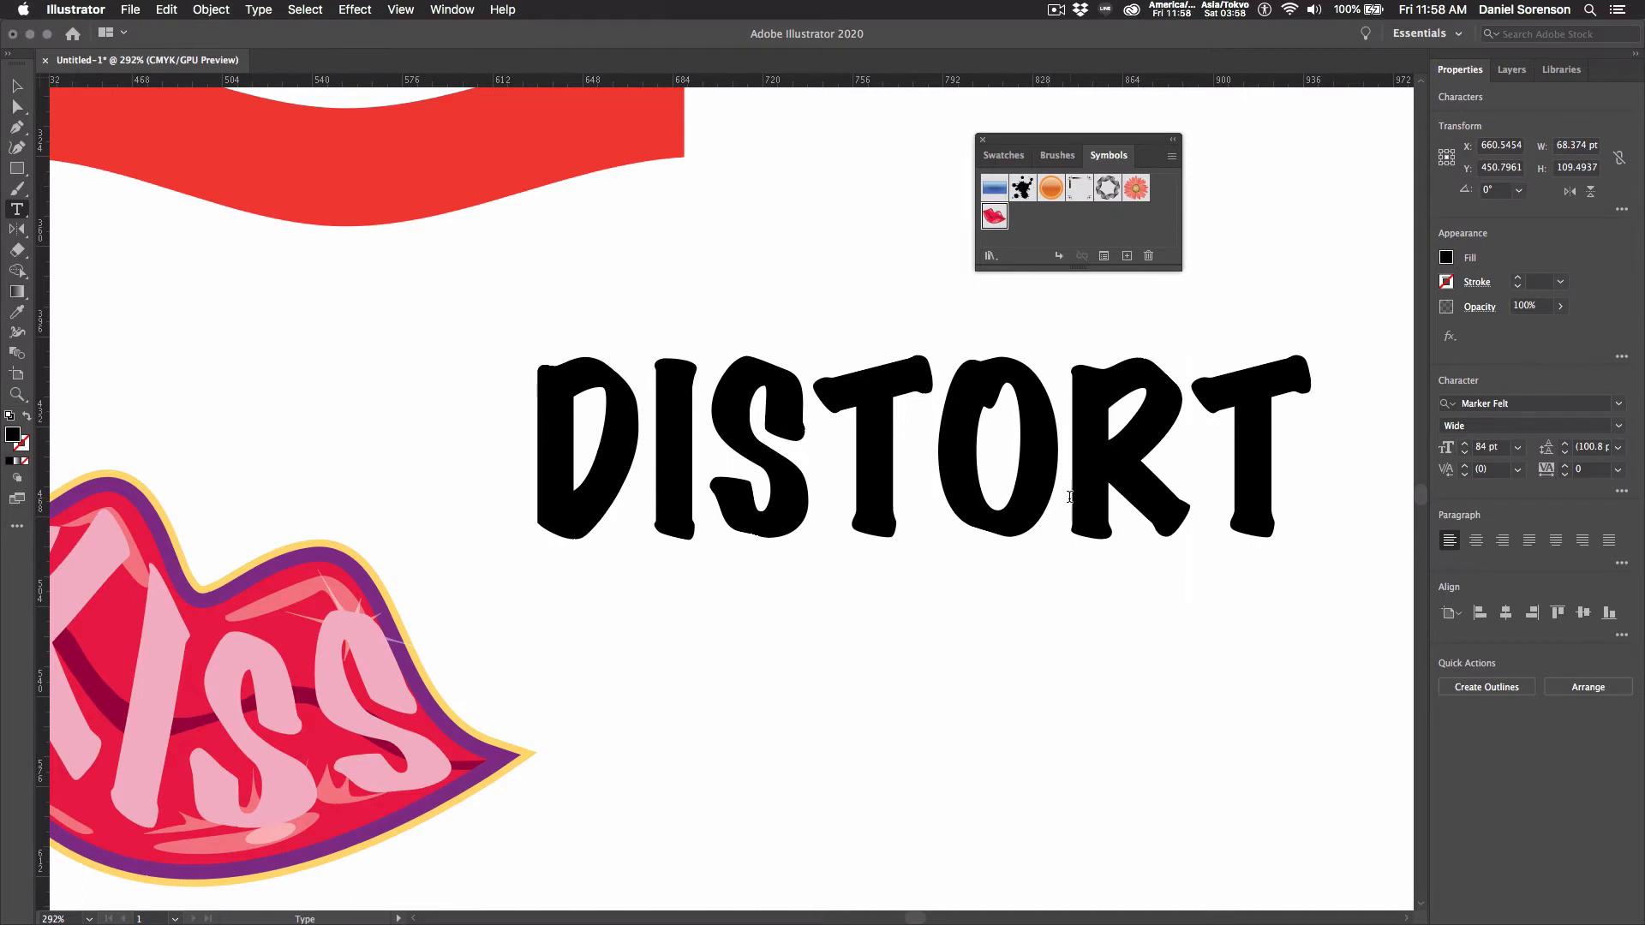
{"action": "scroll", "coordinate": [802, 437], "scroll_direction": "down", "scroll_amount": 2}
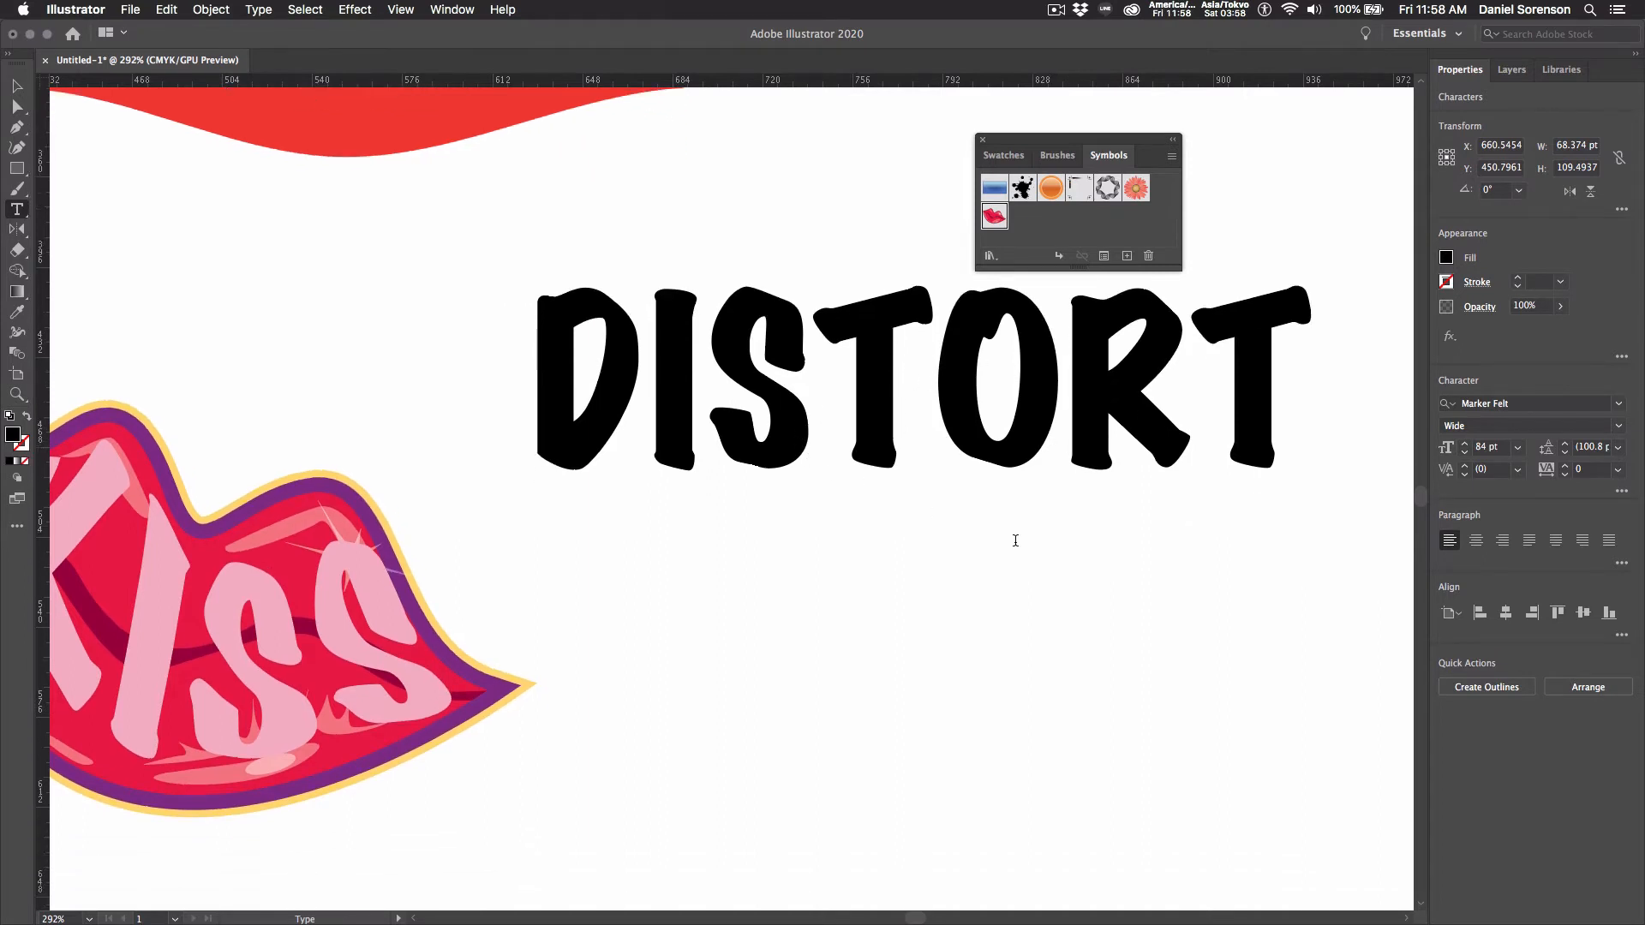
{"action": "left_click", "coordinate": [16, 85]}
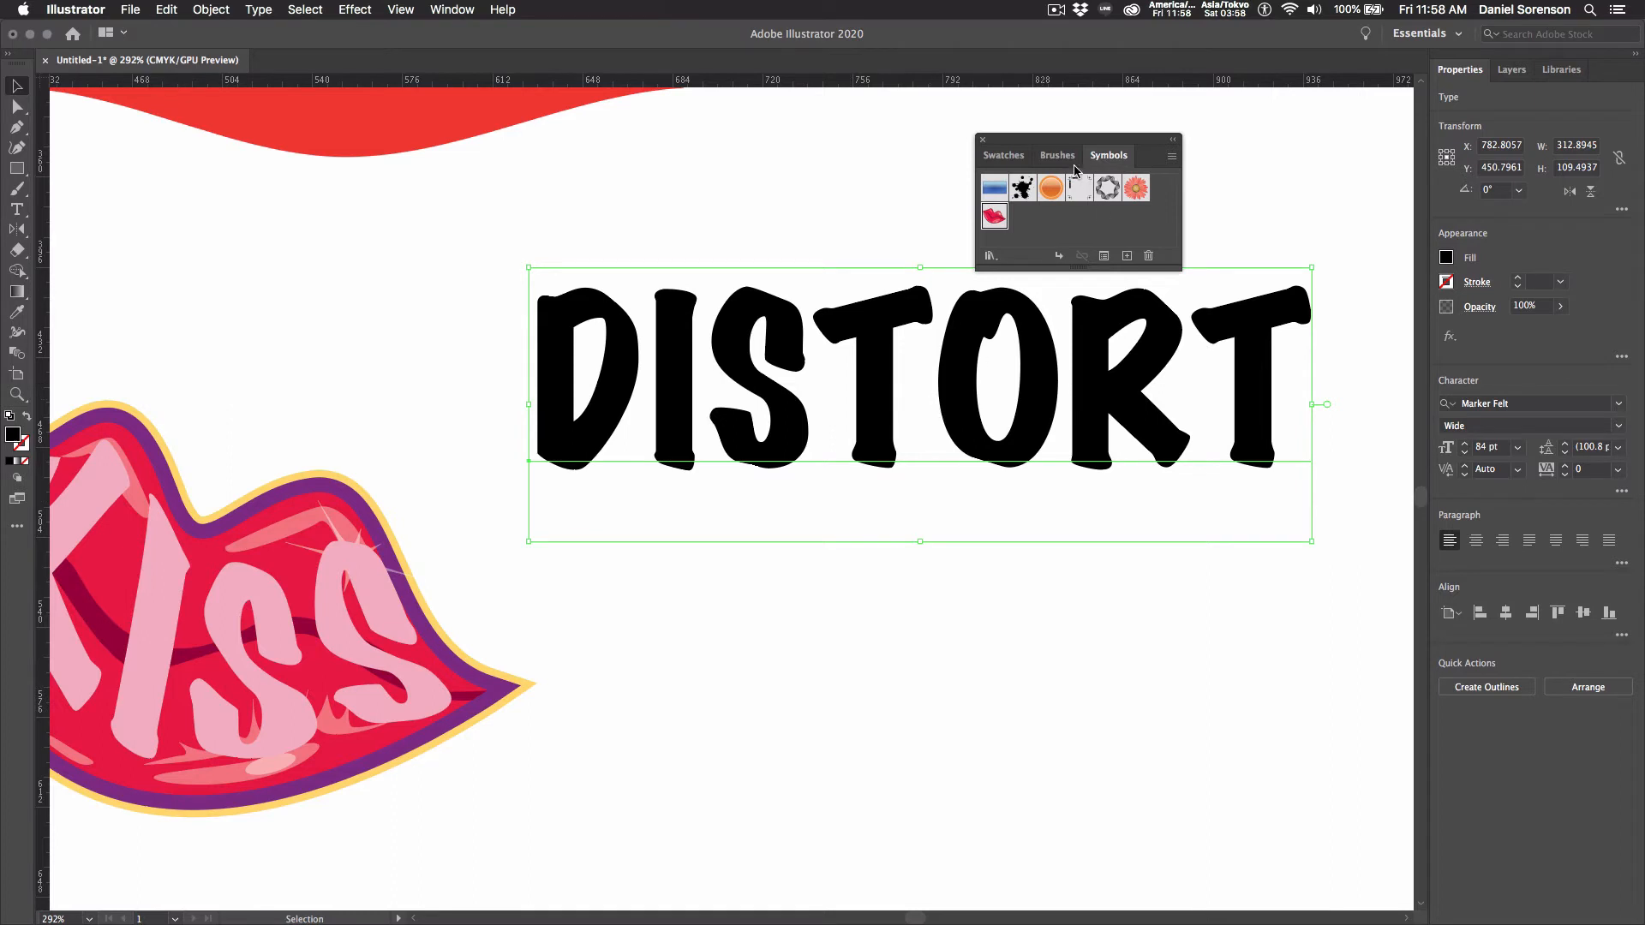
Step: Close the Symbols panel and try an envelope warp in Flag style on the DISTORT text with preview on
{"action": "left_click", "coordinate": [982, 141]}
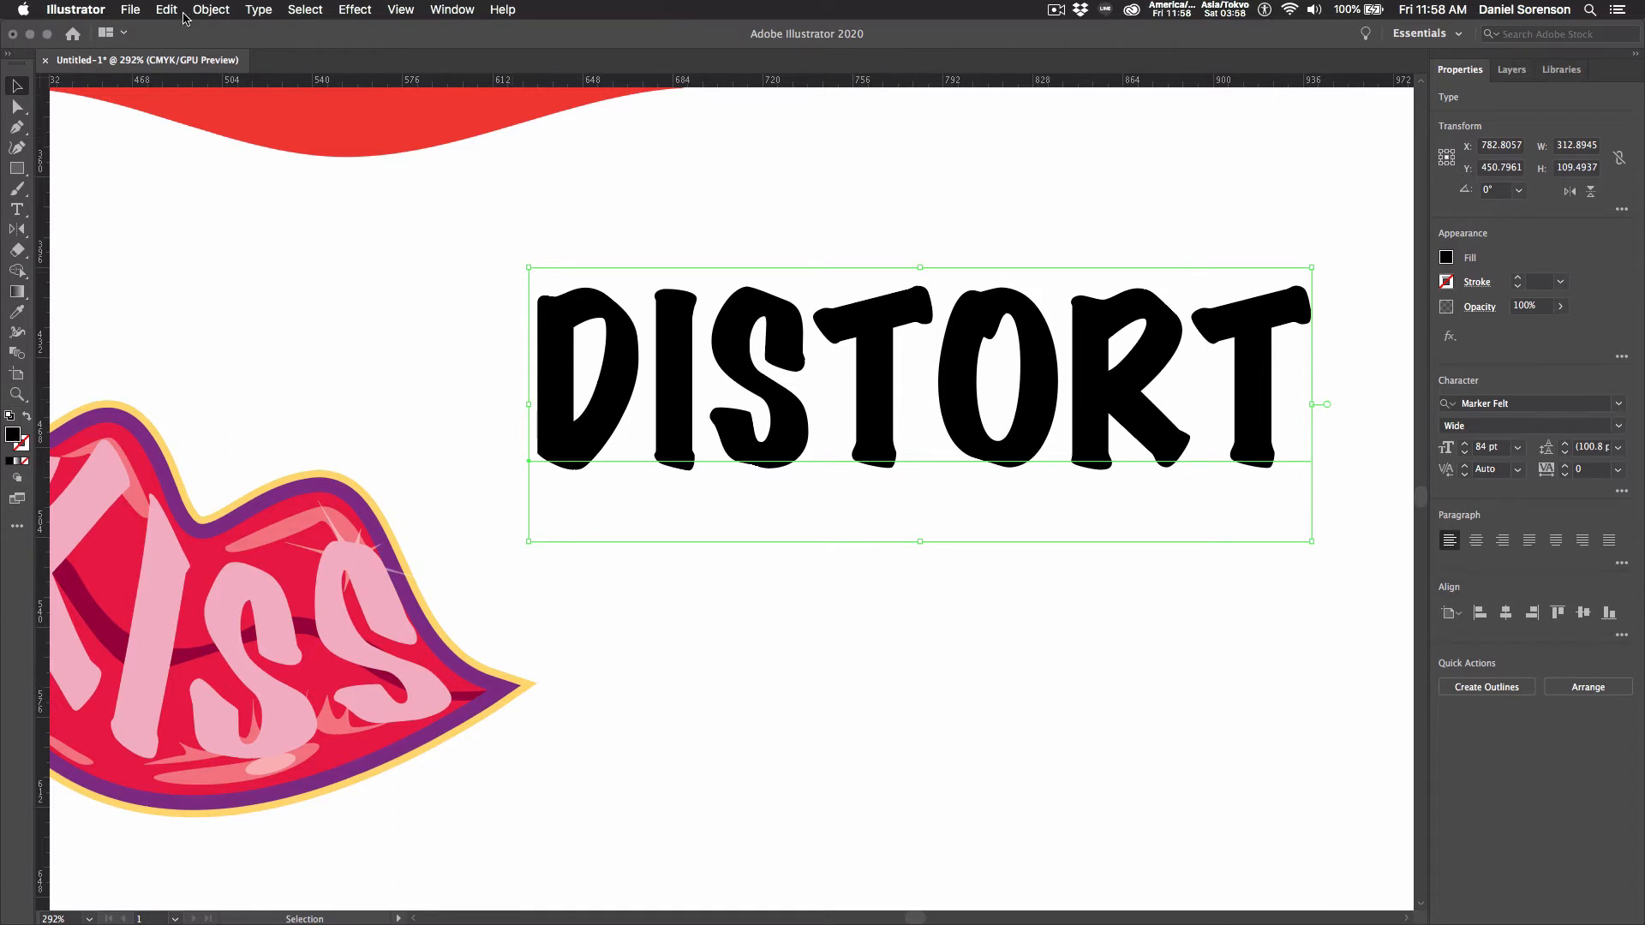
{"action": "left_click", "coordinate": [211, 9]}
{"action": "mouse_move", "coordinate": [223, 456]}
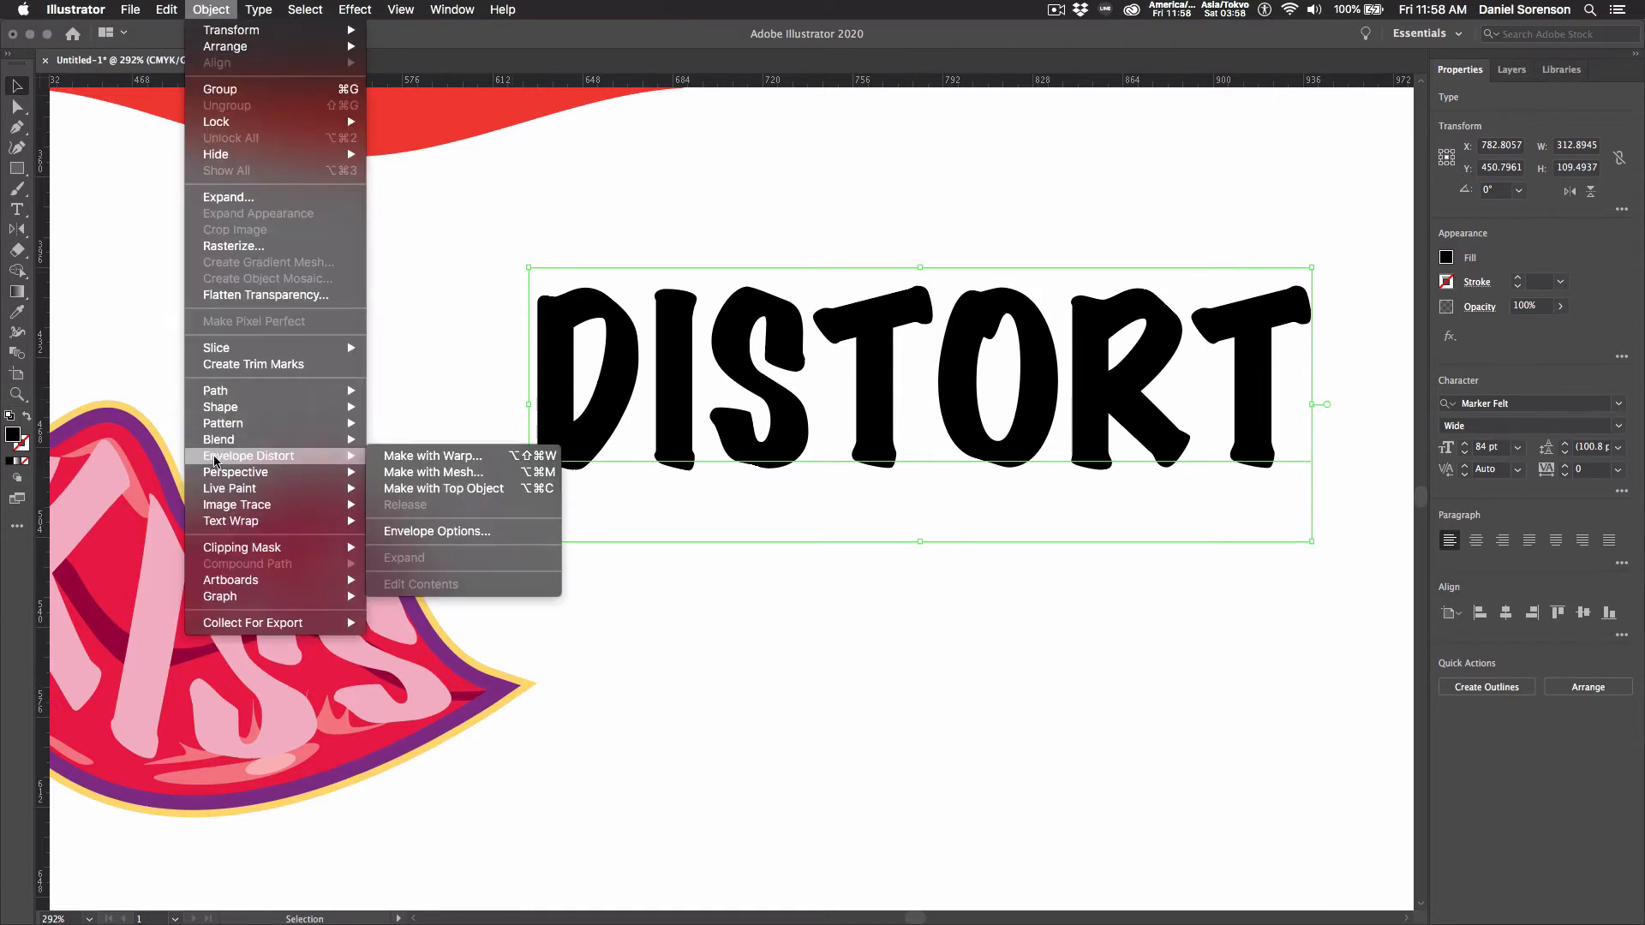
{"action": "left_click", "coordinate": [432, 462]}
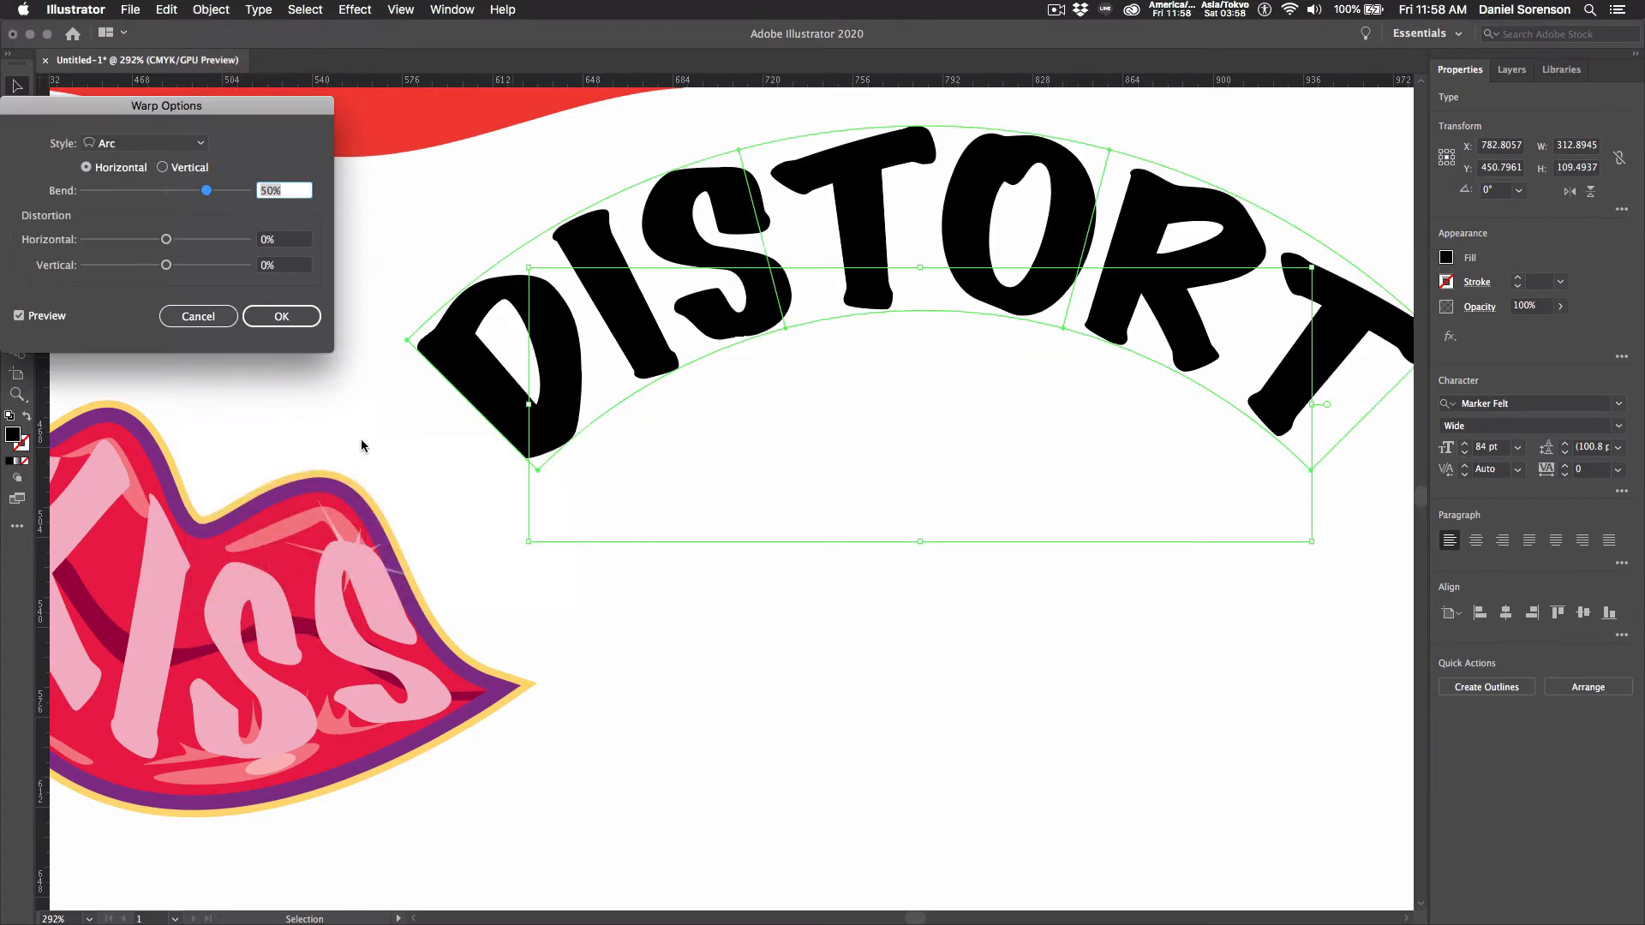
{"action": "left_click_drag", "start_coordinate": [197, 111], "coordinate": [342, 130]}
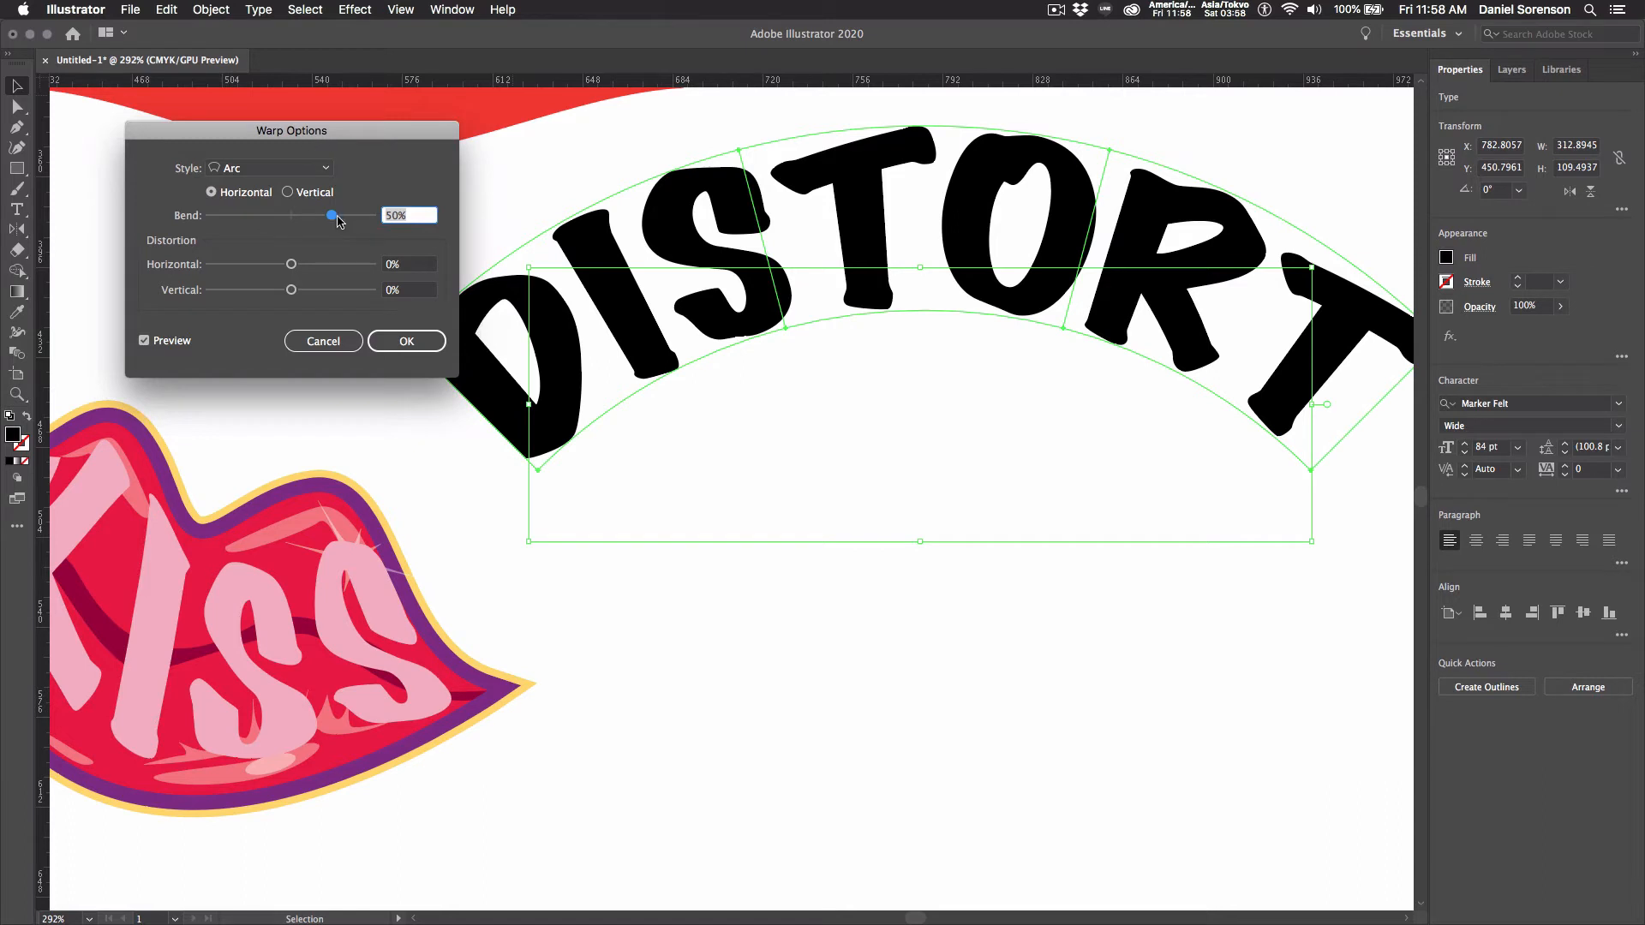
{"action": "left_click", "coordinate": [325, 169]}
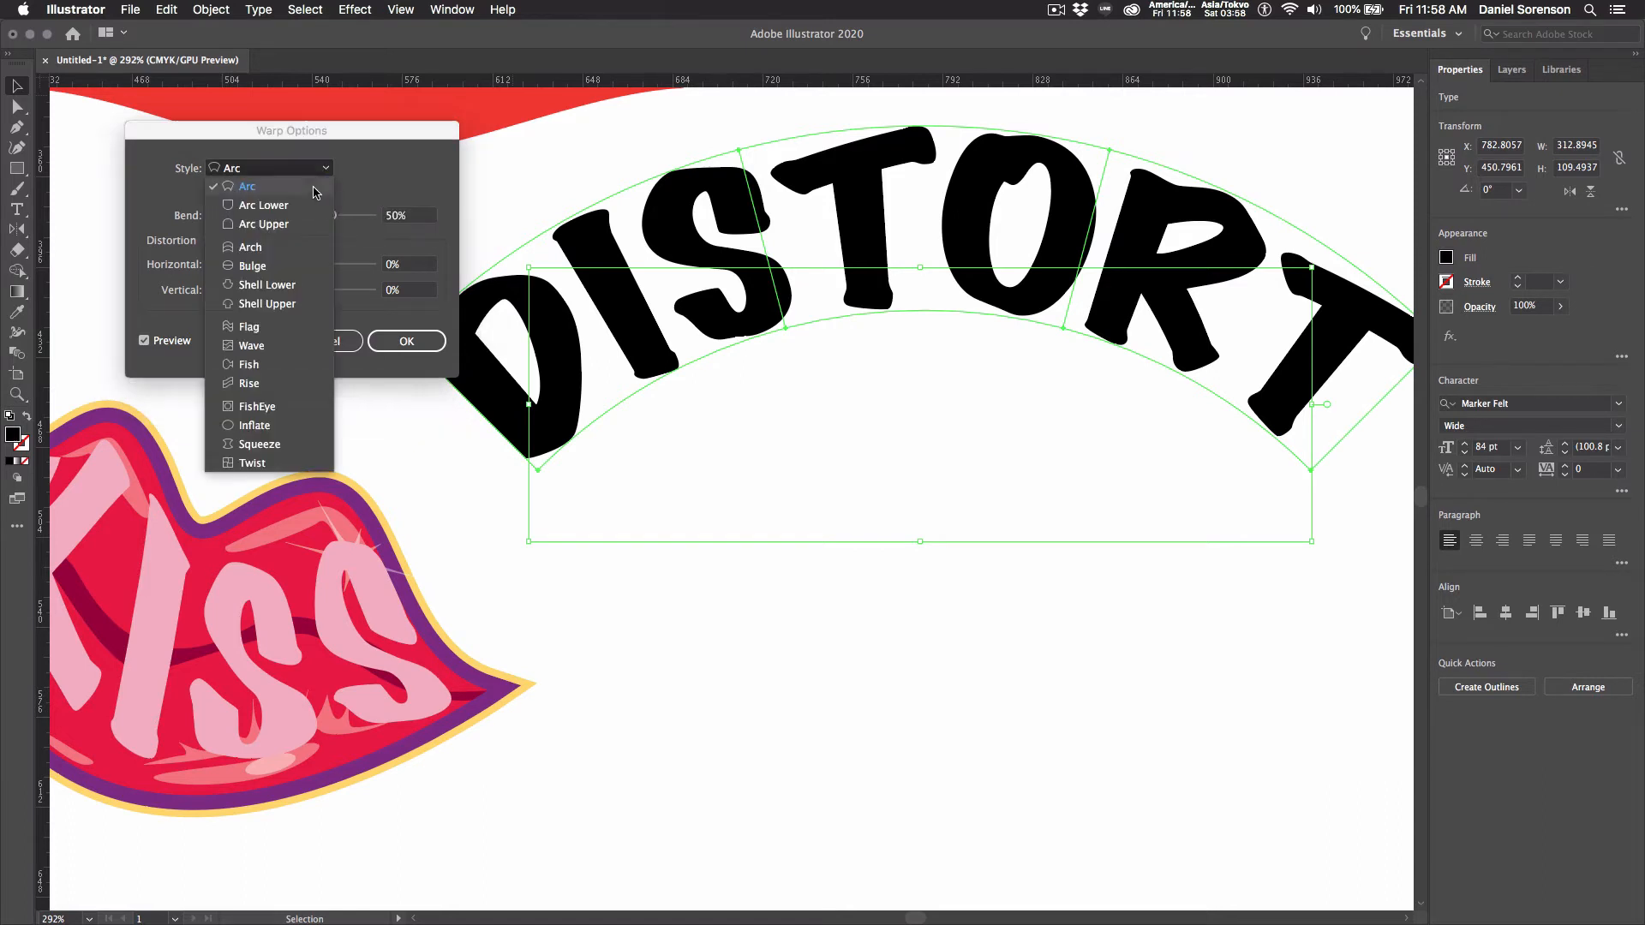
{"action": "left_click", "coordinate": [271, 329]}
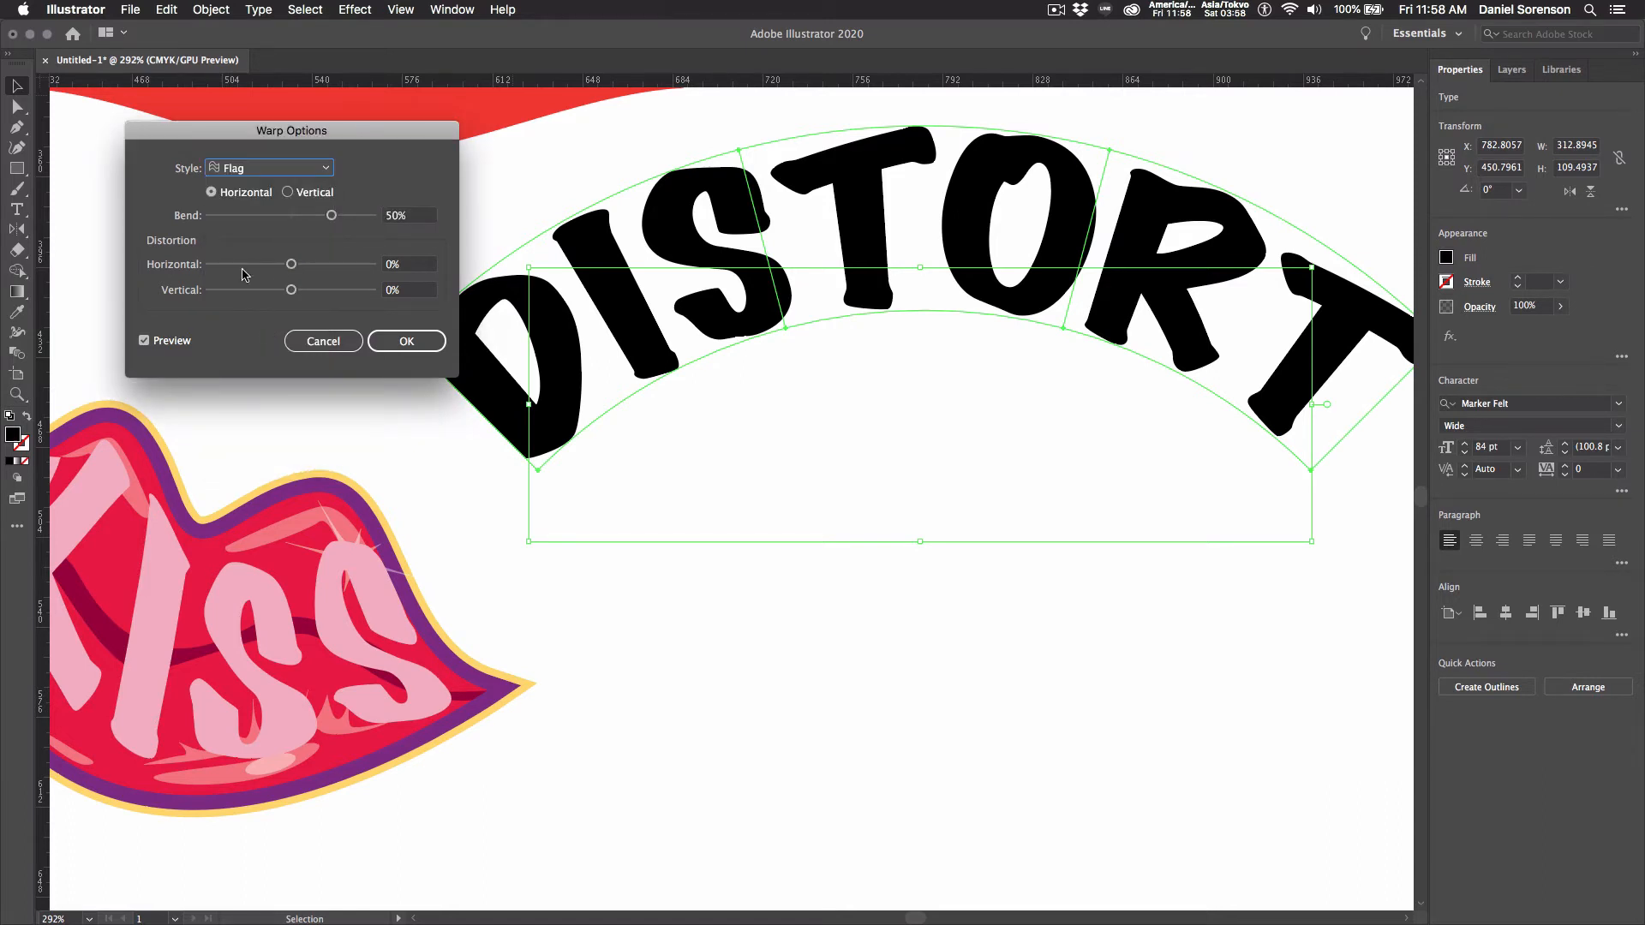
{"action": "left_click", "coordinate": [144, 341]}
{"action": "left_click", "coordinate": [144, 341]}
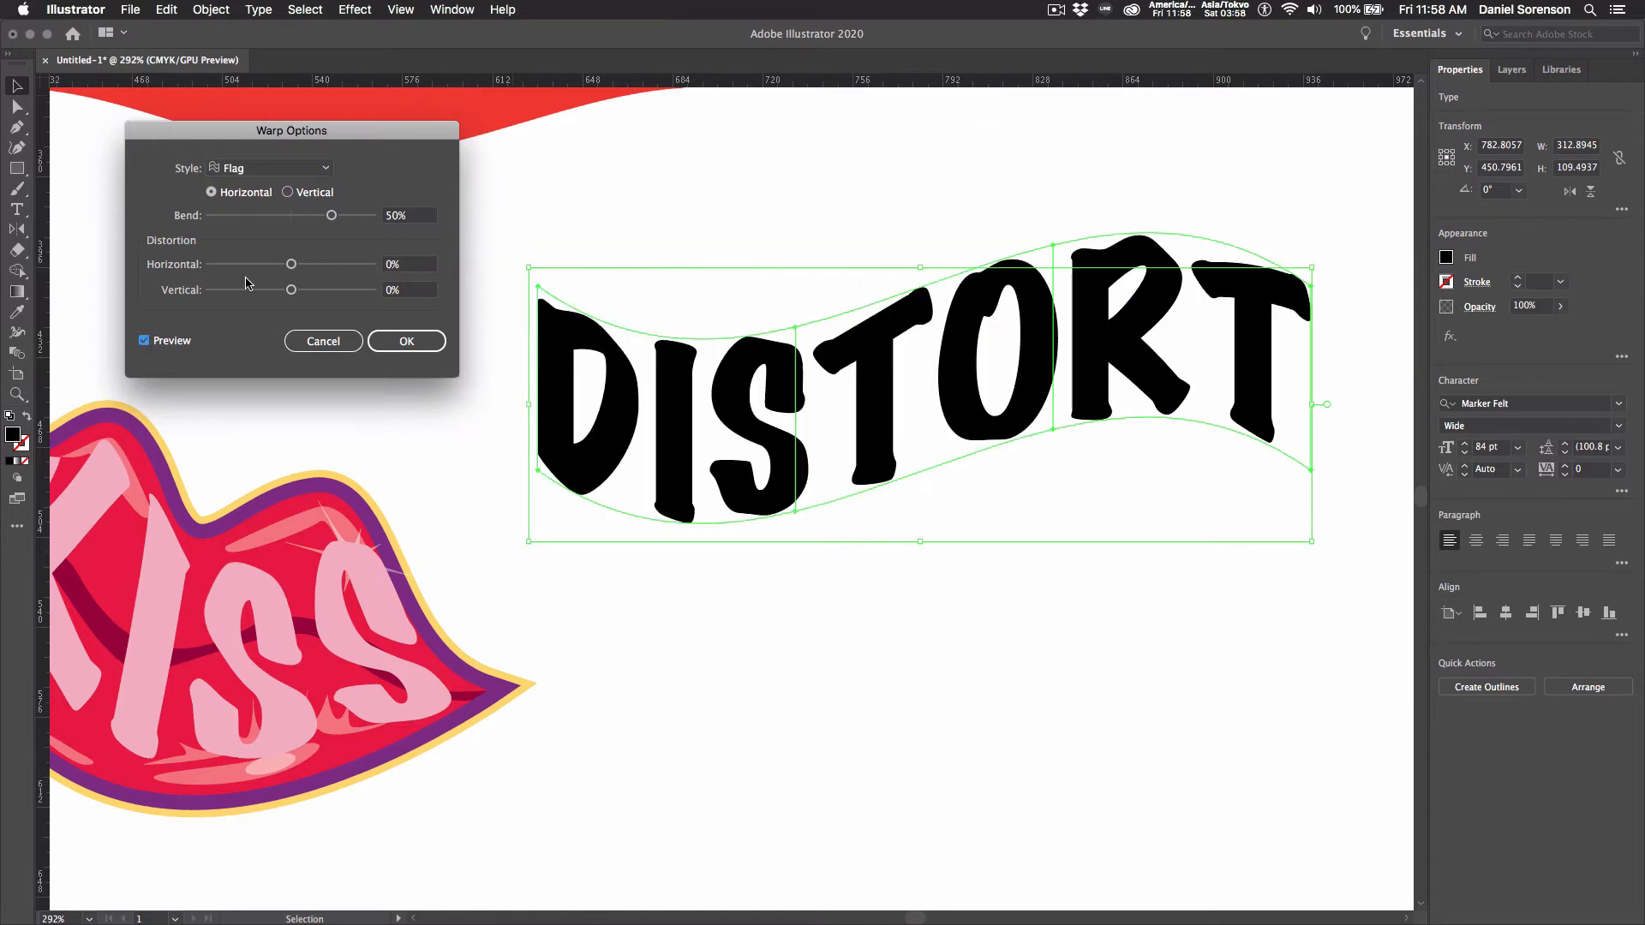
Step: Try the Flag warp with a bend of -8%, horizontal distortion of -9% and vertical distortion of 1%
{"action": "left_click_drag", "start_coordinate": [331, 215], "coordinate": [291, 289]}
{"action": "left_click_drag", "start_coordinate": [253, 215], "coordinate": [285, 215]}
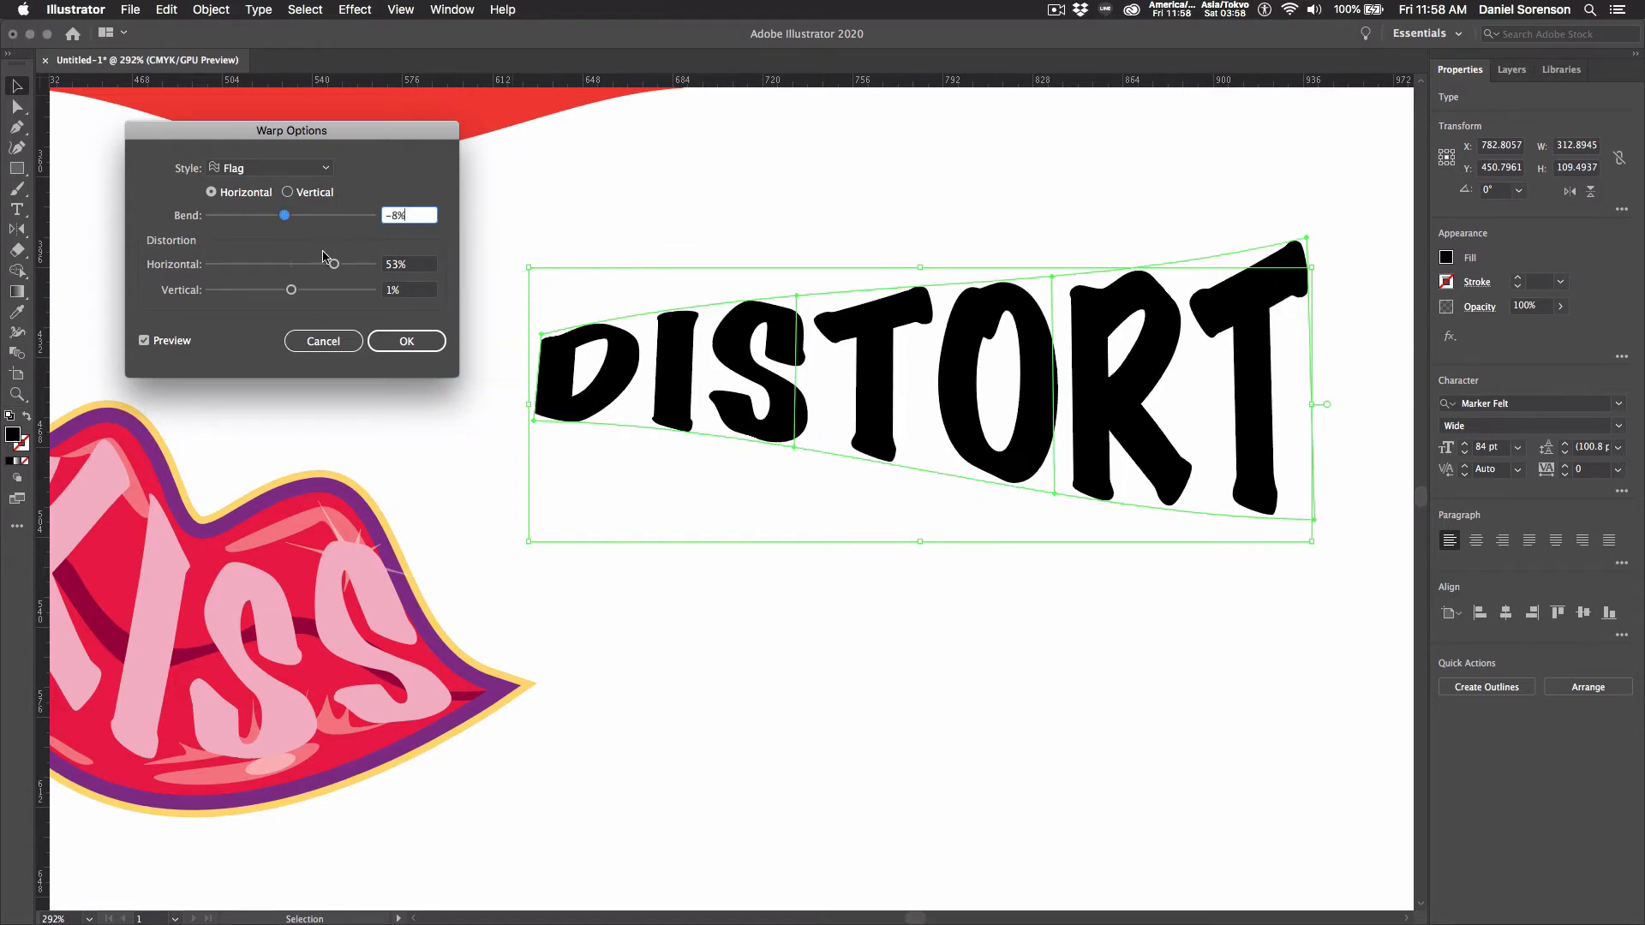
{"action": "left_click_drag", "start_coordinate": [340, 273], "coordinate": [289, 269]}
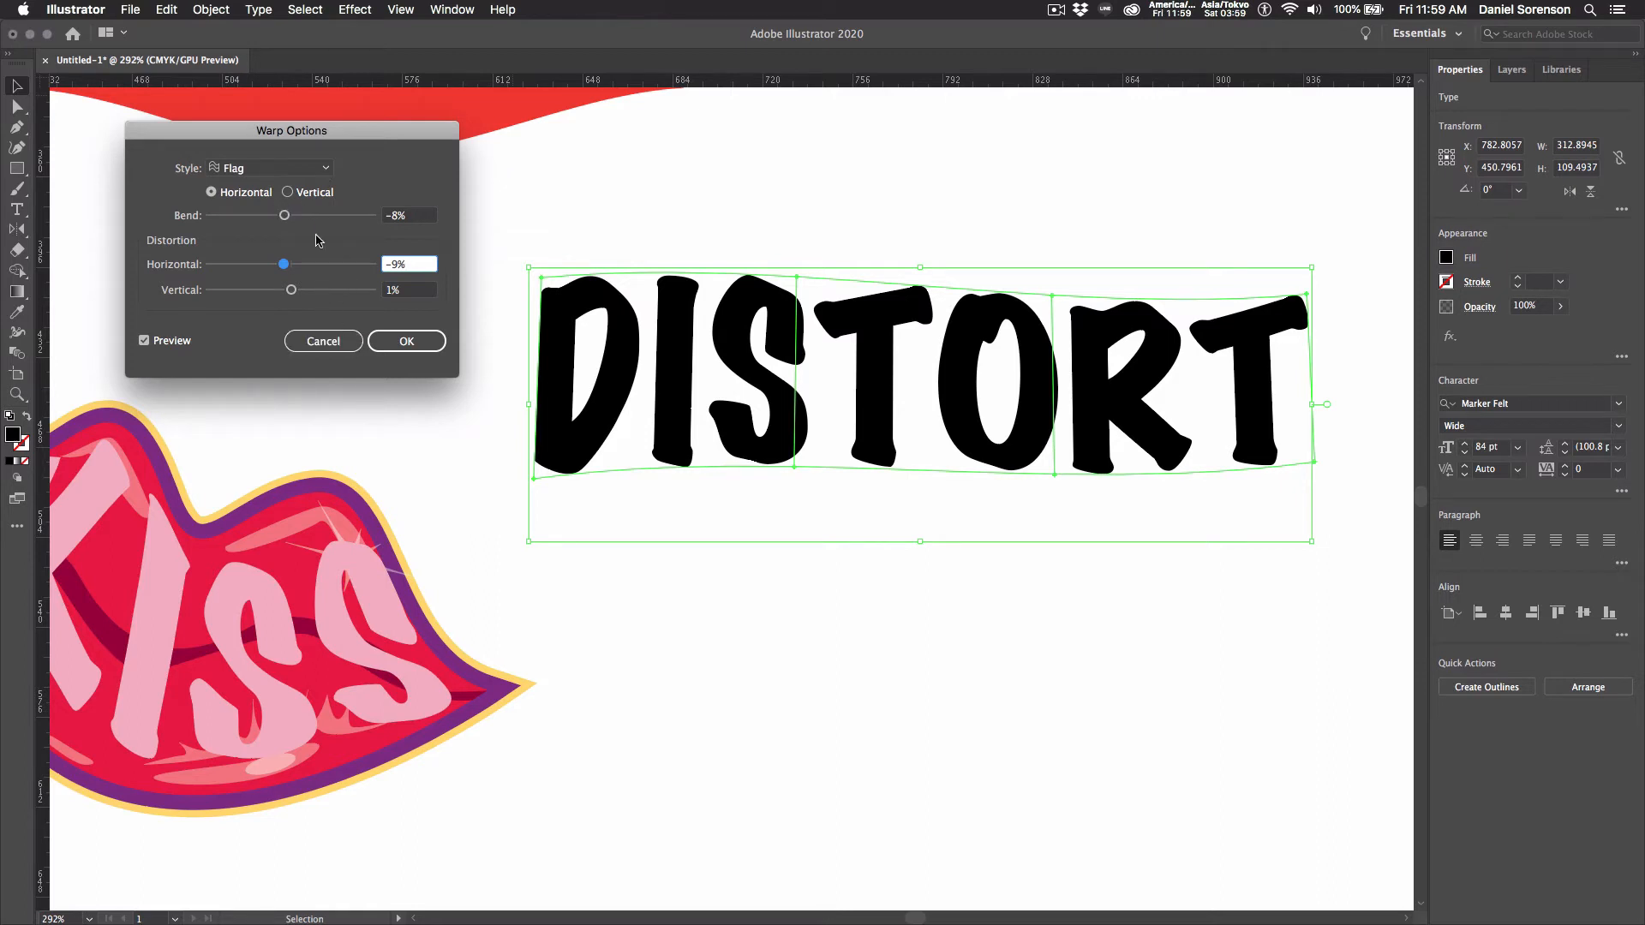
Step: Try the Arc warp style with a 47% horizontal bend on the DISTORT text, and cancel the warp
{"action": "left_click", "coordinate": [326, 170]}
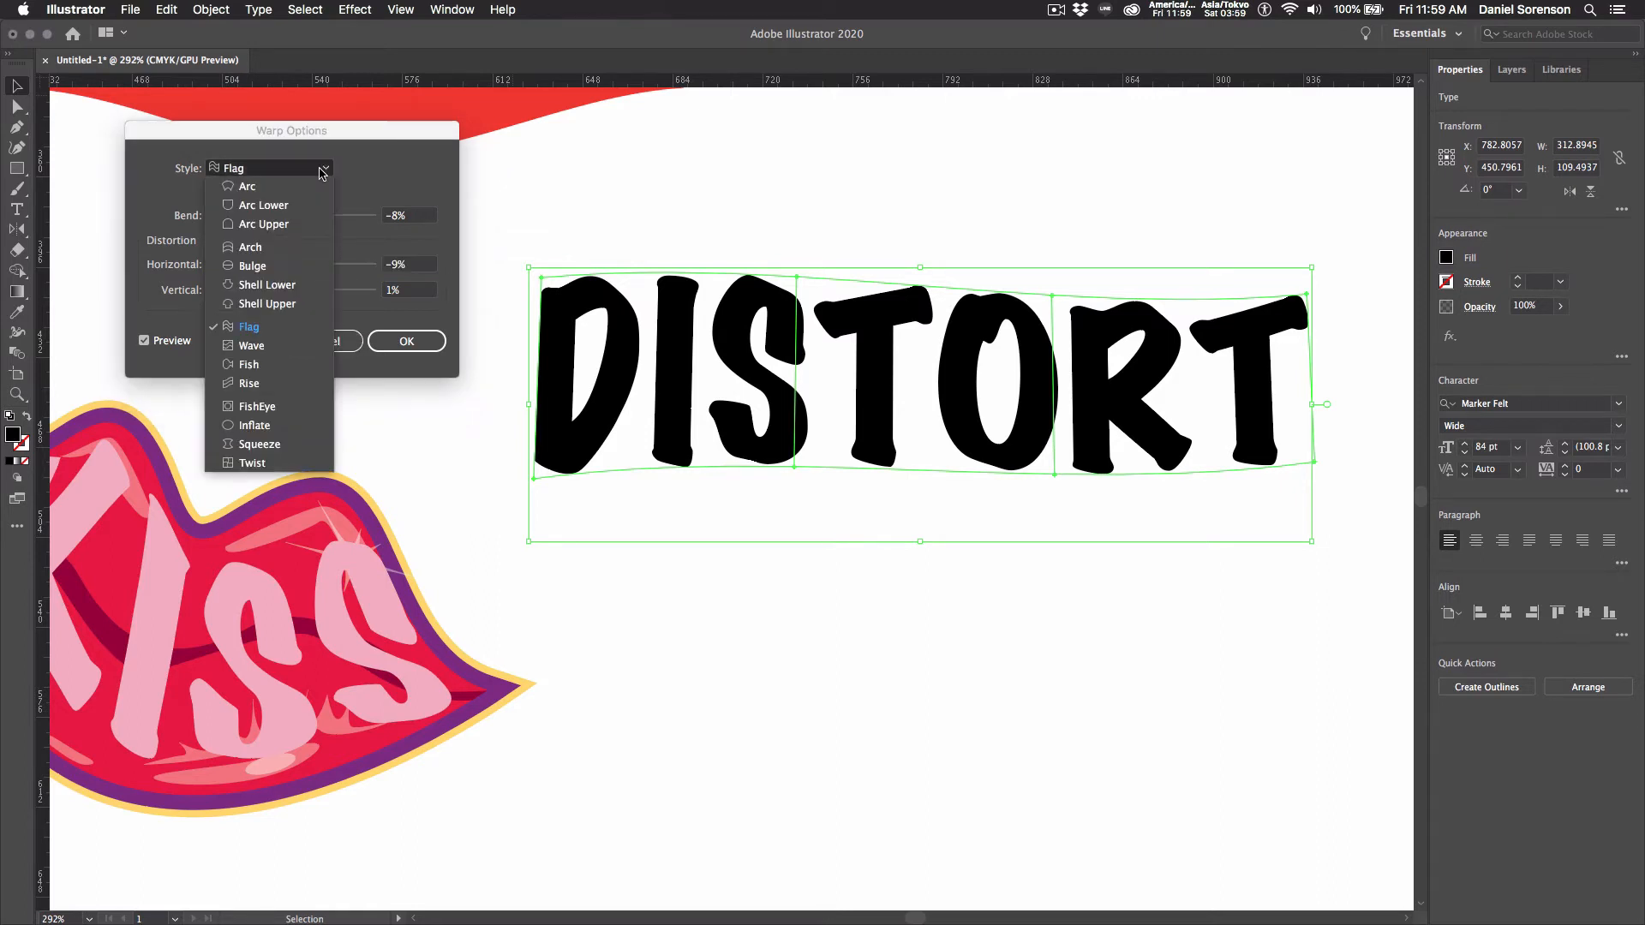
{"action": "left_click", "coordinate": [278, 191]}
{"action": "left_click_drag", "start_coordinate": [285, 216], "coordinate": [329, 216]}
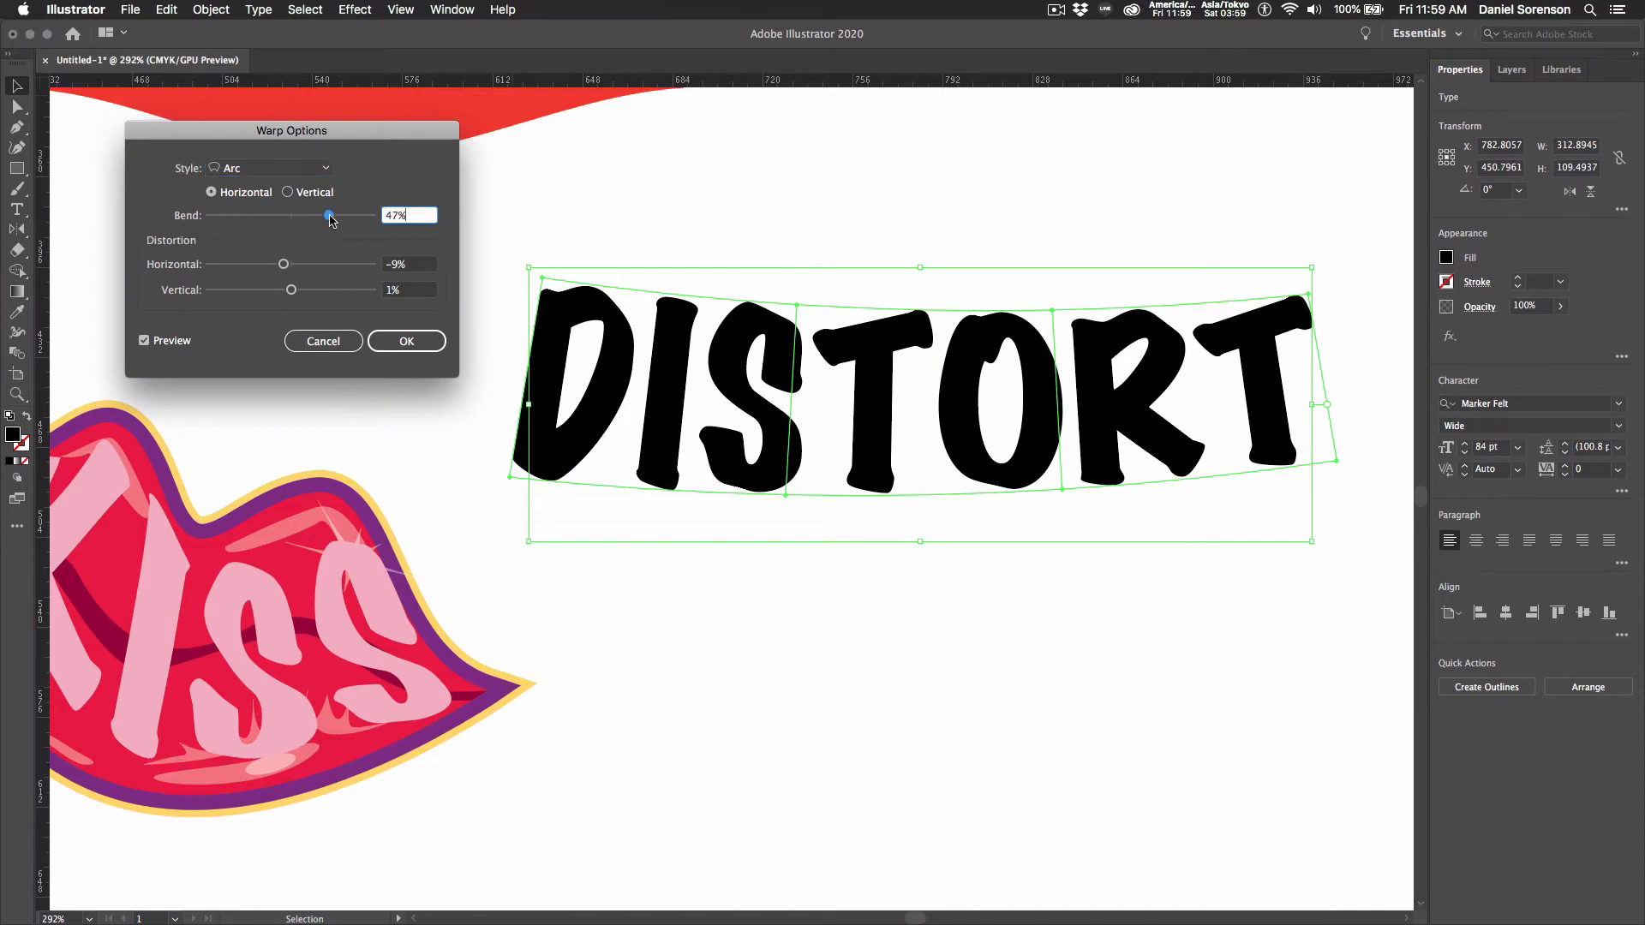
{"action": "left_click", "coordinate": [342, 341]}
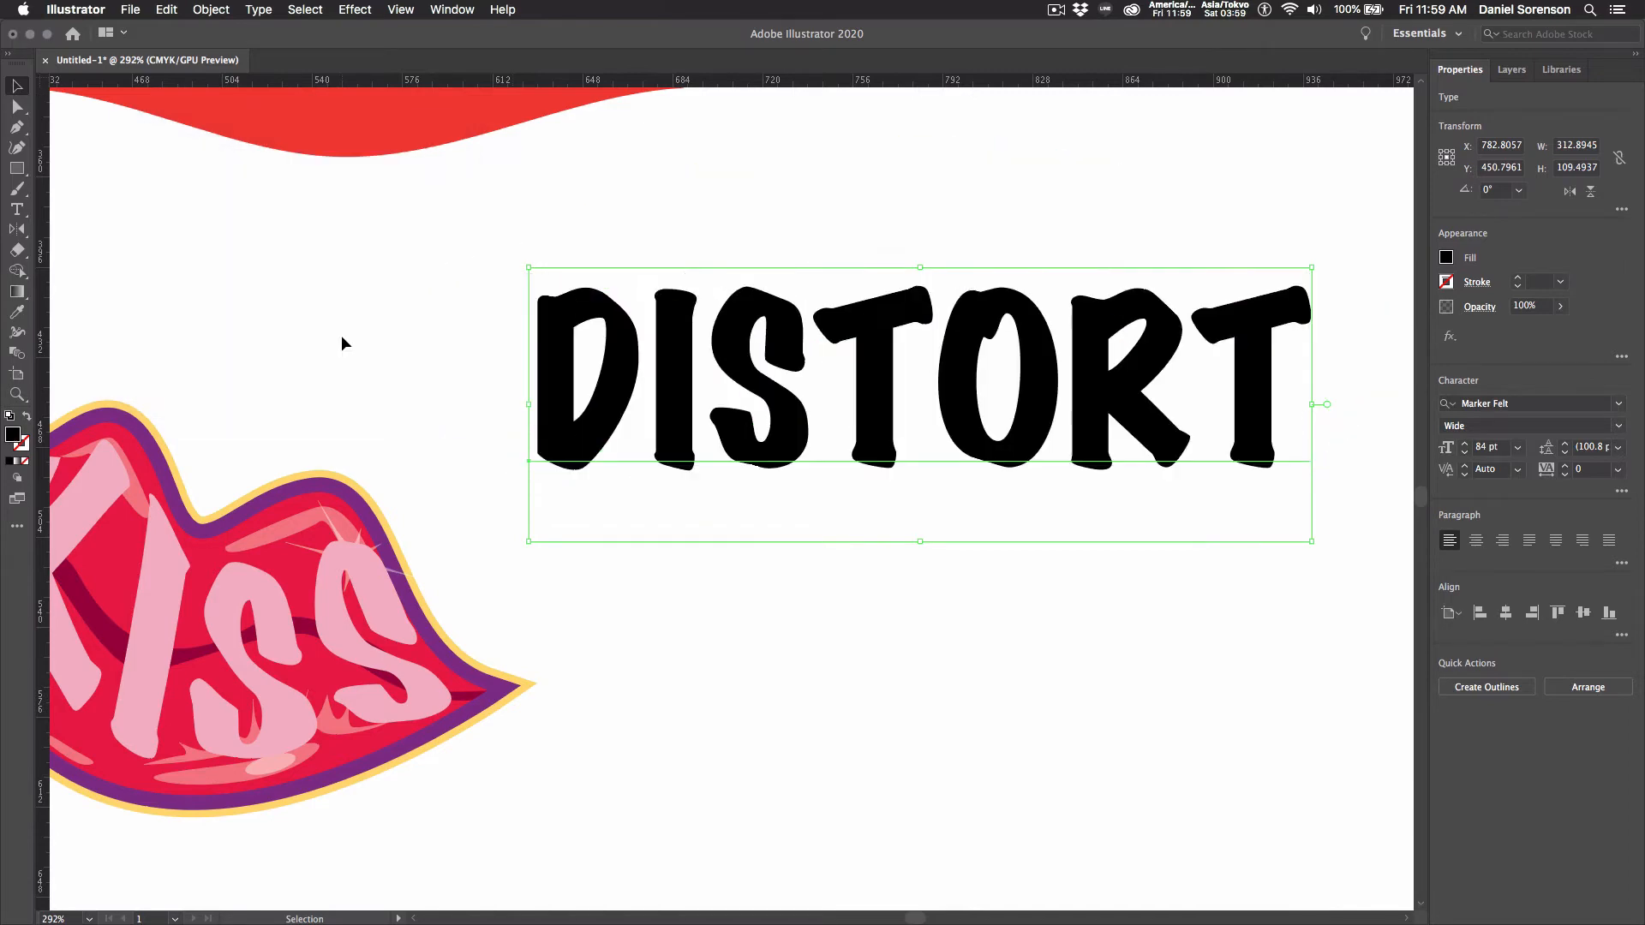
Step: Switch to the Essentials Classic workspace and open the envelope options for the selected DISTORT text
{"action": "left_click", "coordinate": [450, 10]}
{"action": "mouse_move", "coordinate": [509, 95]}
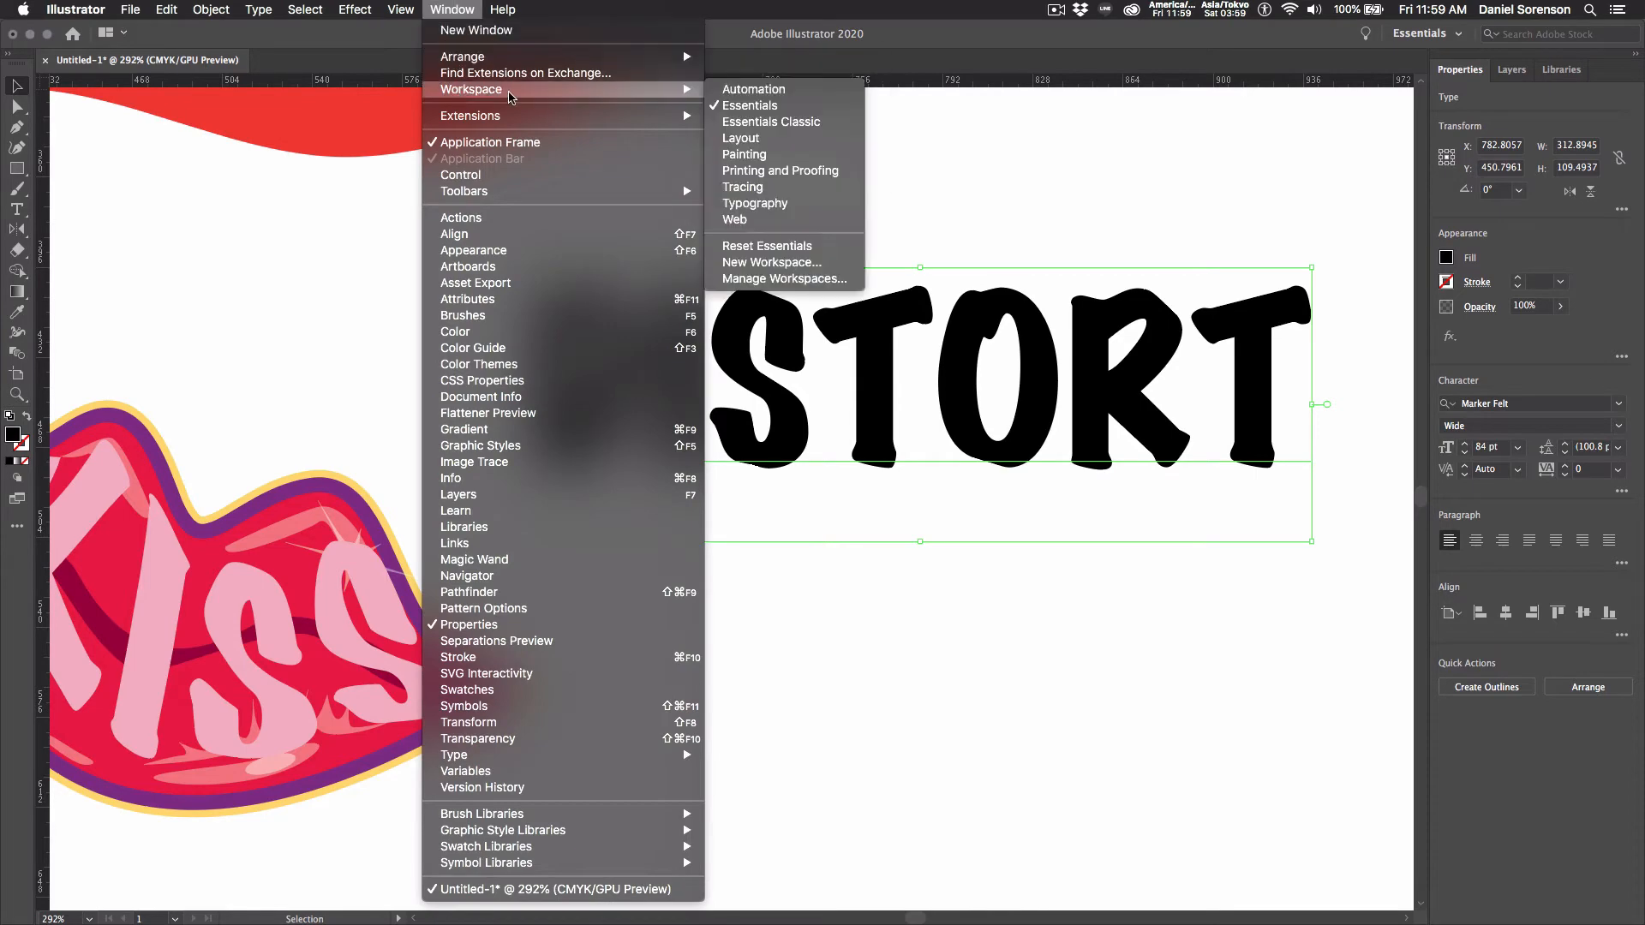
{"action": "left_click", "coordinate": [757, 125]}
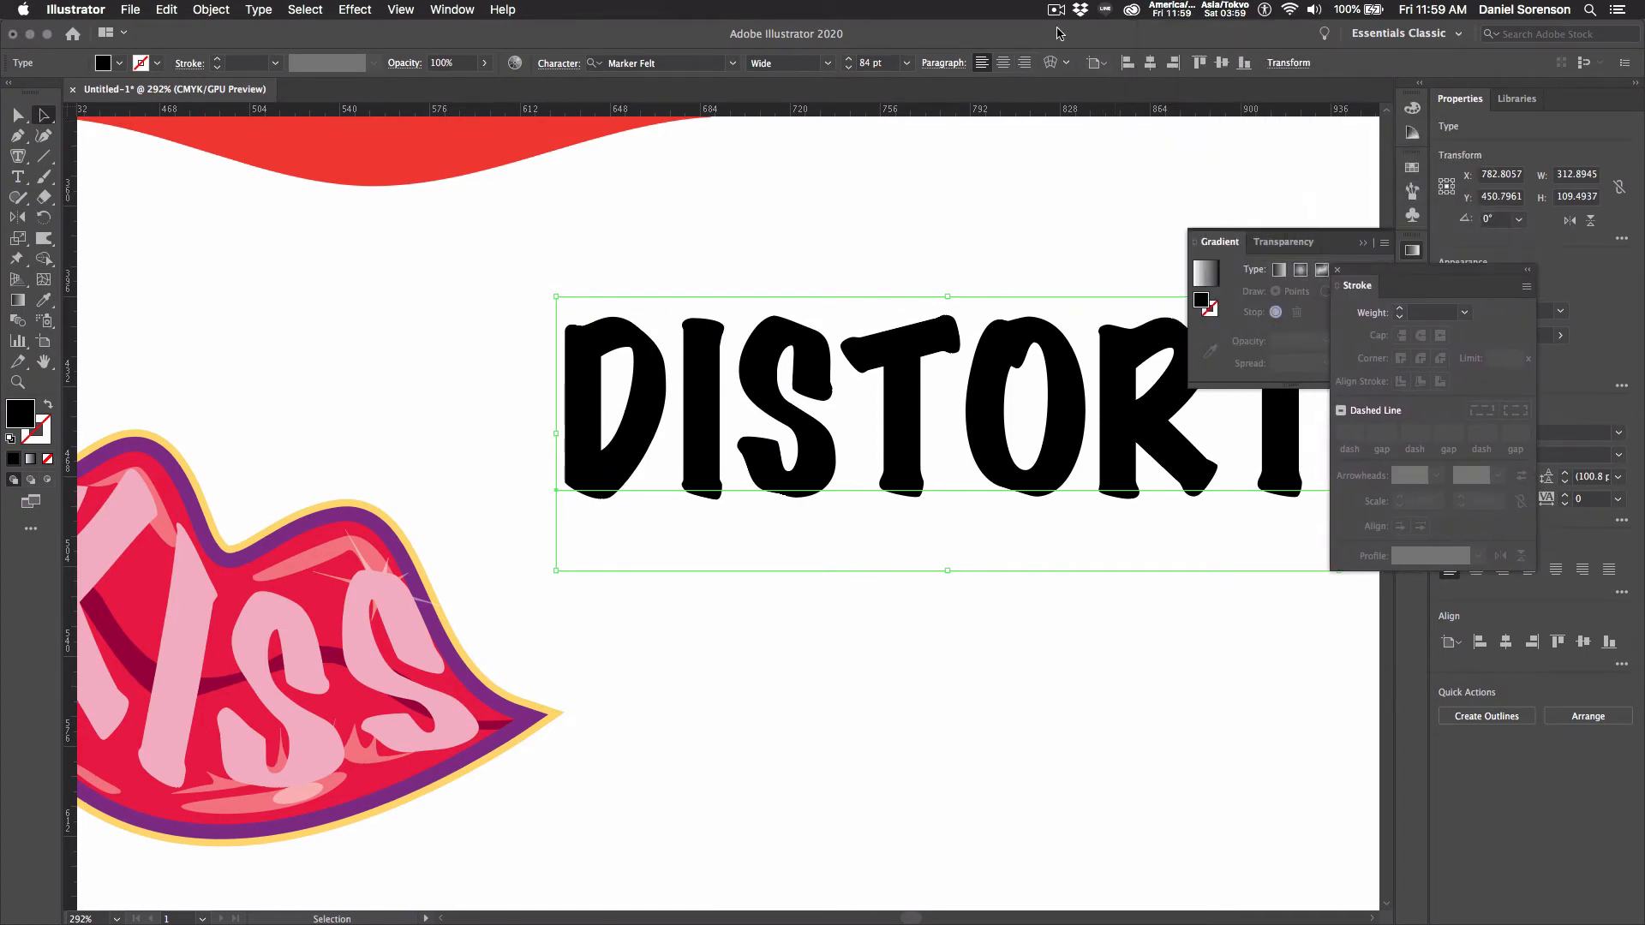
{"action": "left_click", "coordinate": [1067, 65]}
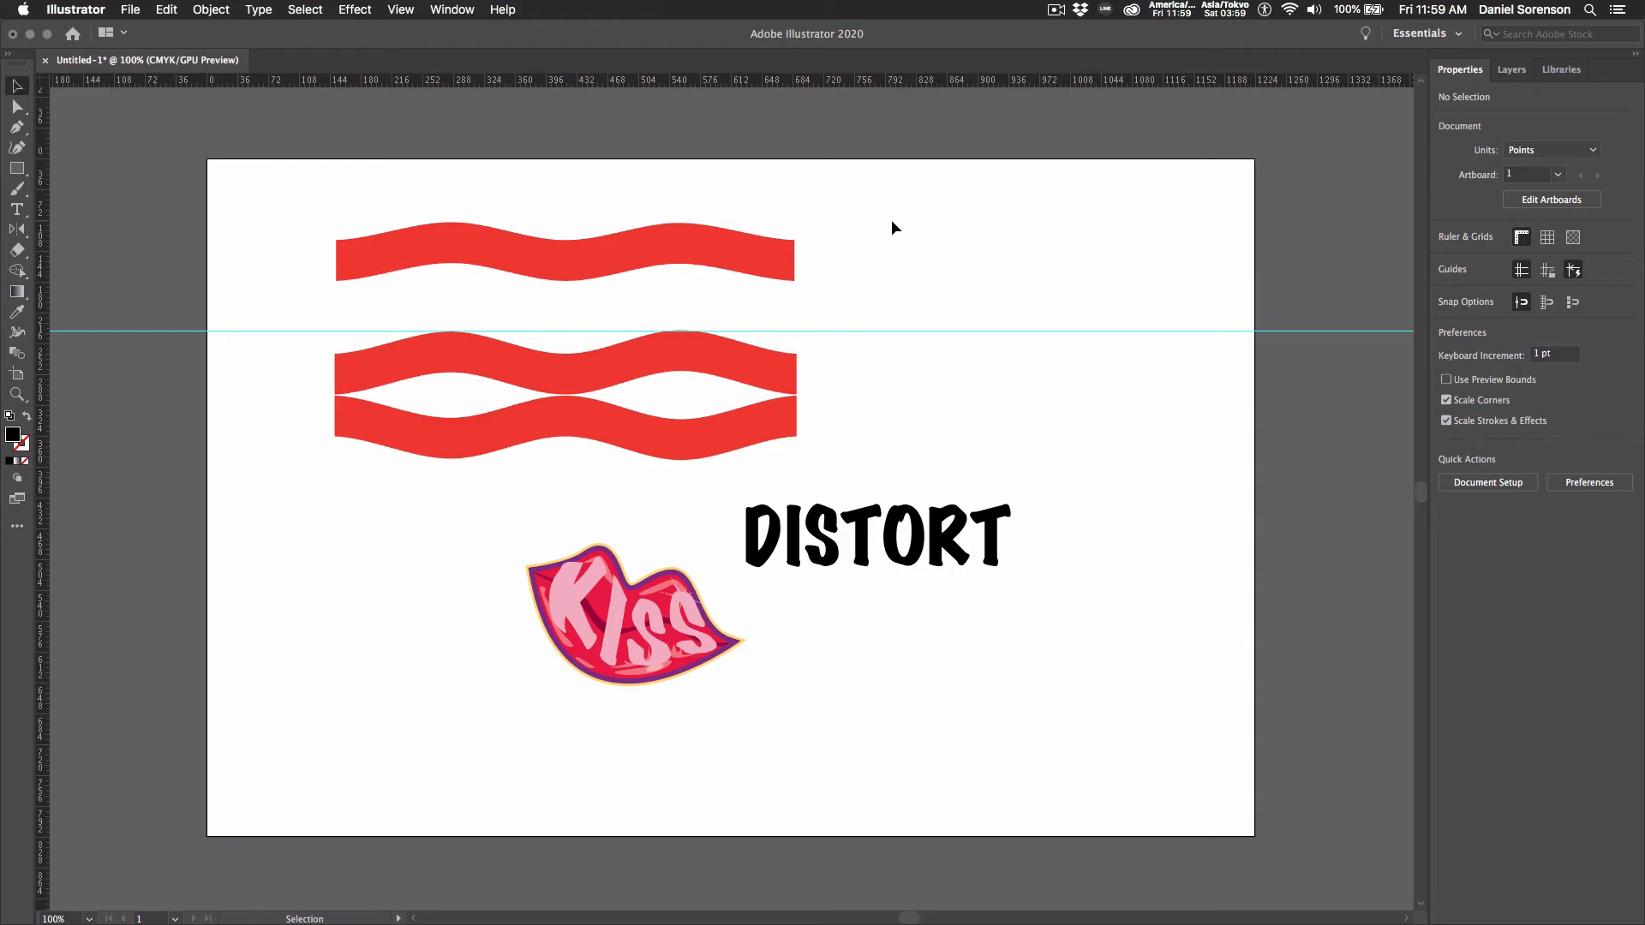
{"action": "left_click", "coordinate": [1055, 9]}
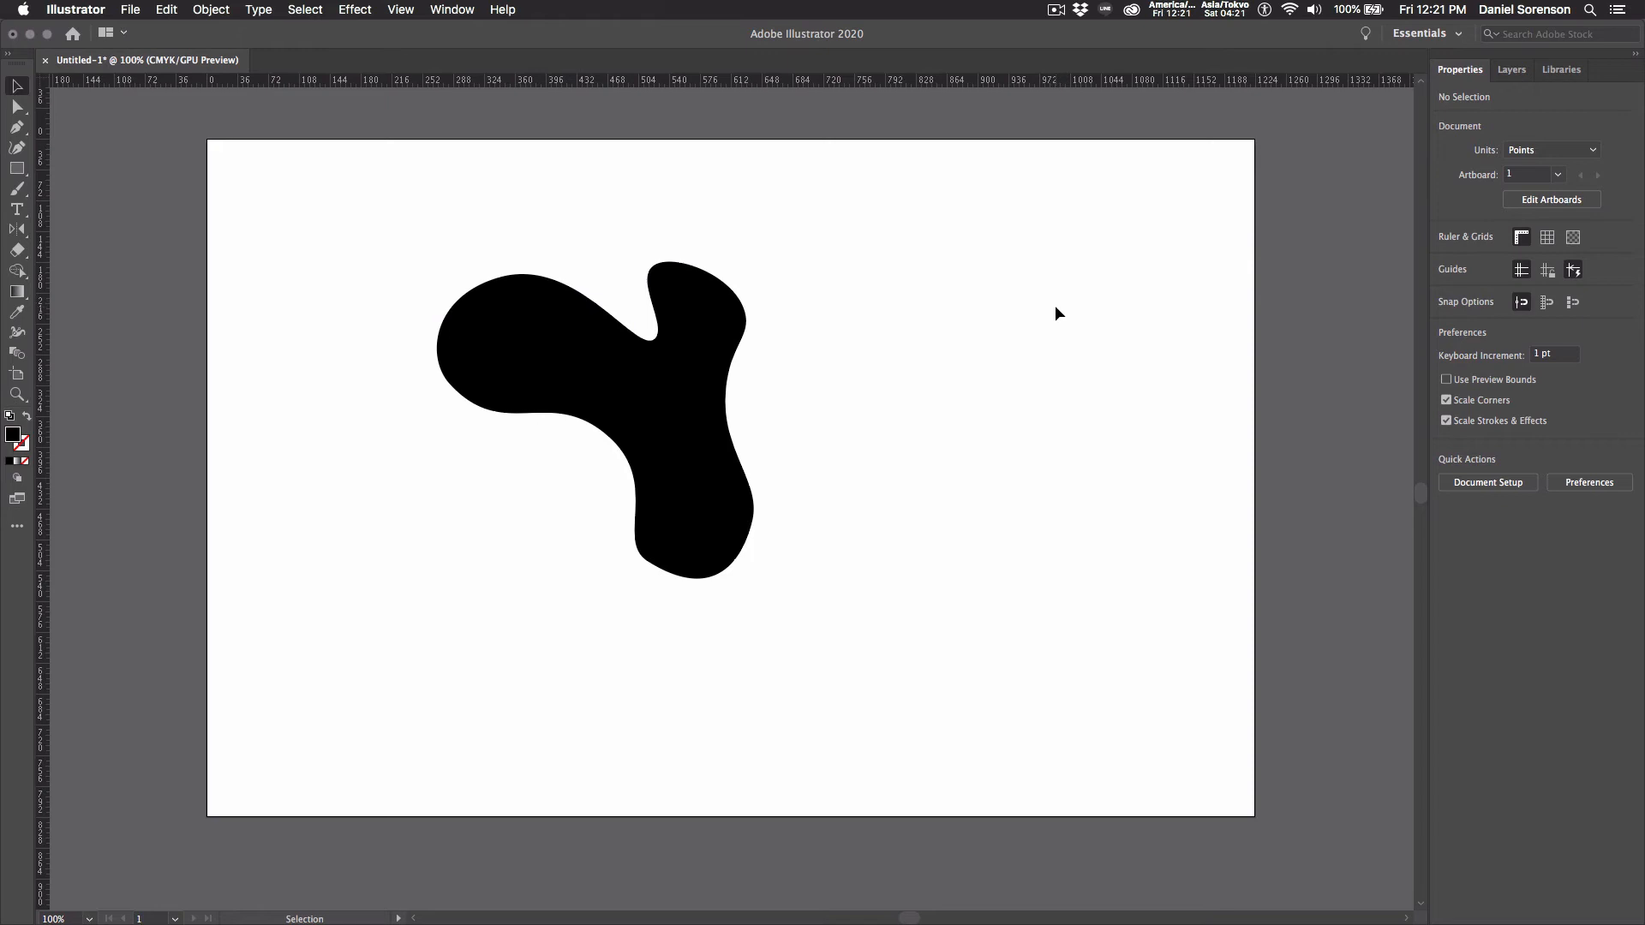
Step: Fill the black organic shape with a gradient and change it to a freeform gradient drawn with points
{"action": "left_click", "coordinate": [644, 384]}
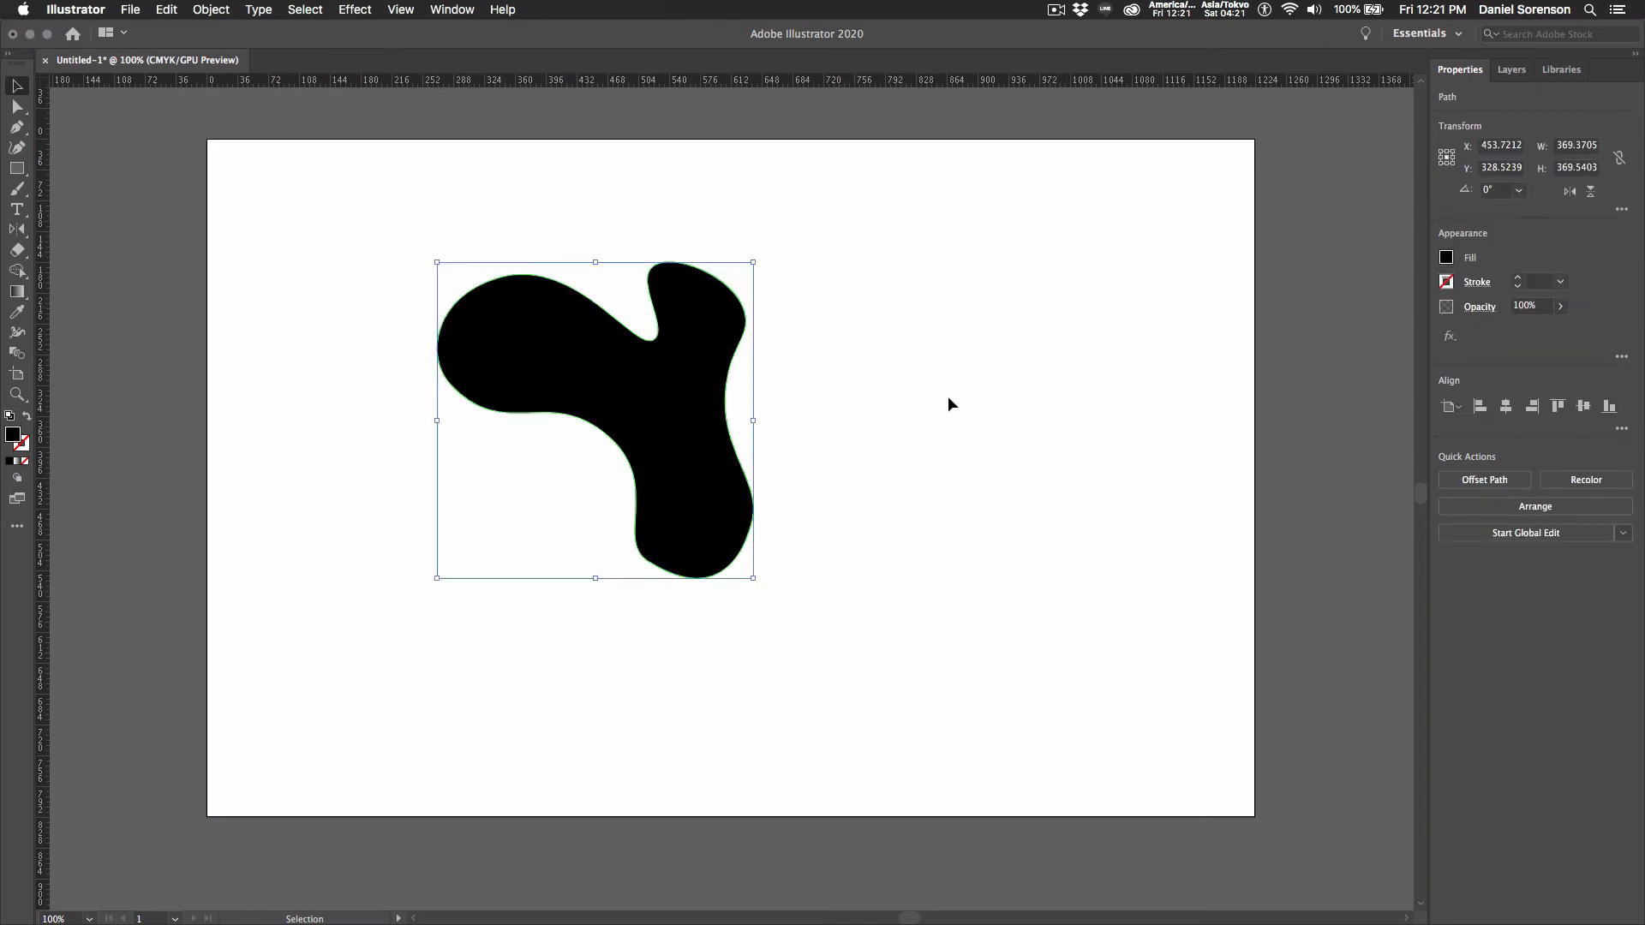
{"action": "left_click", "coordinate": [454, 16]}
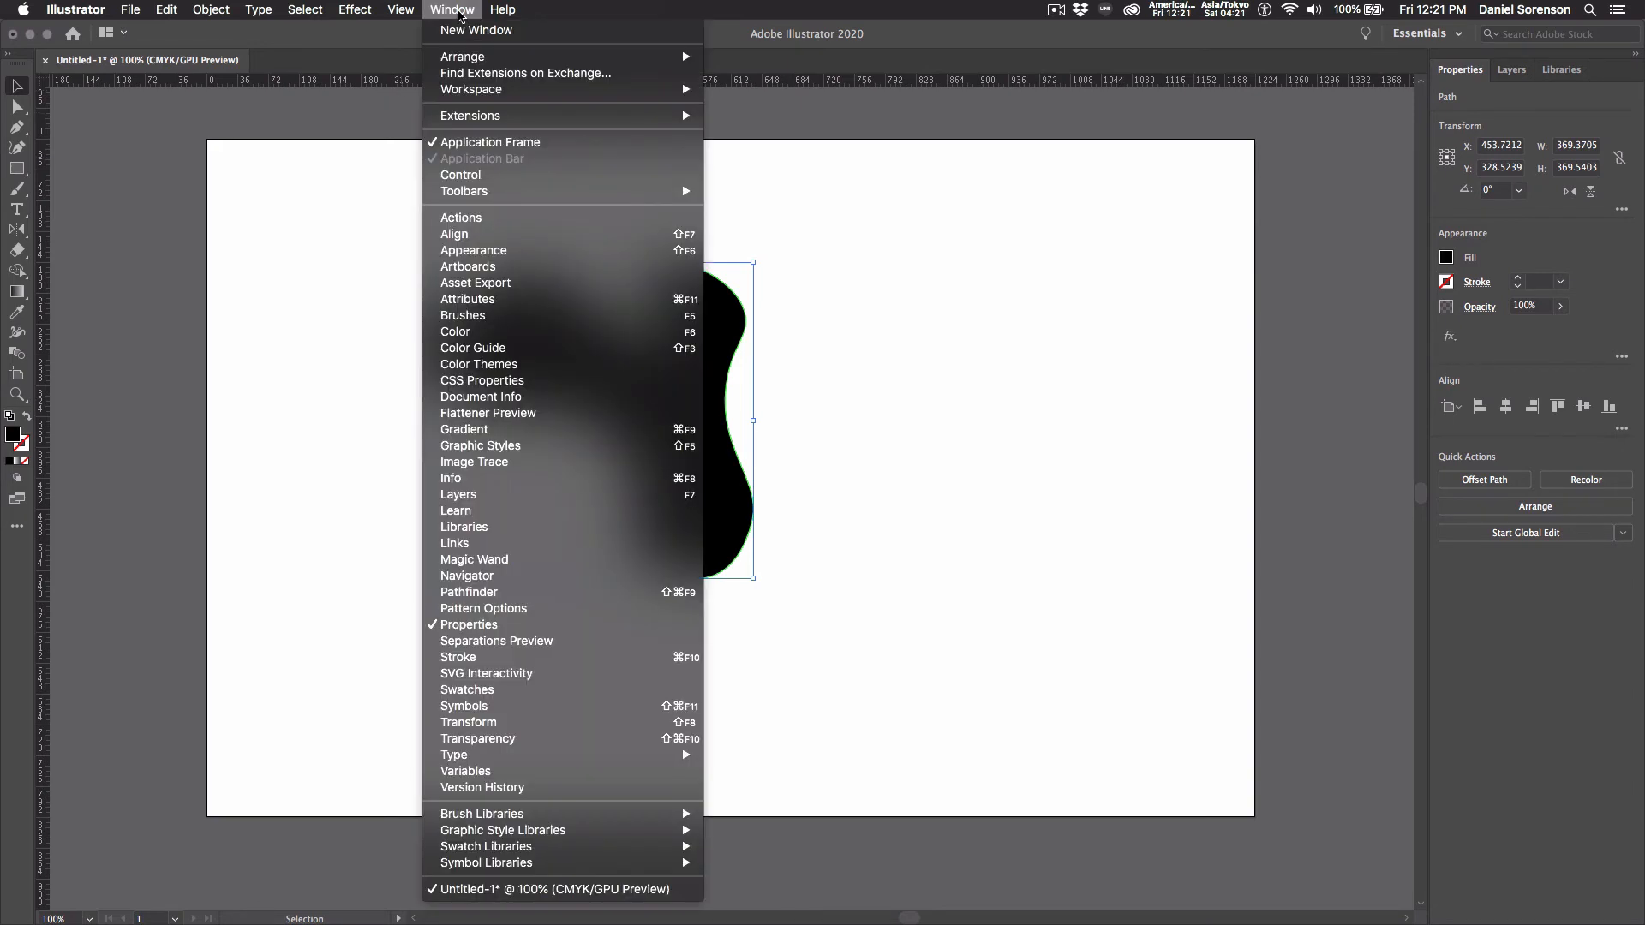
{"action": "left_click", "coordinate": [470, 429]}
{"action": "left_click_drag", "start_coordinate": [770, 515], "coordinate": [981, 219]}
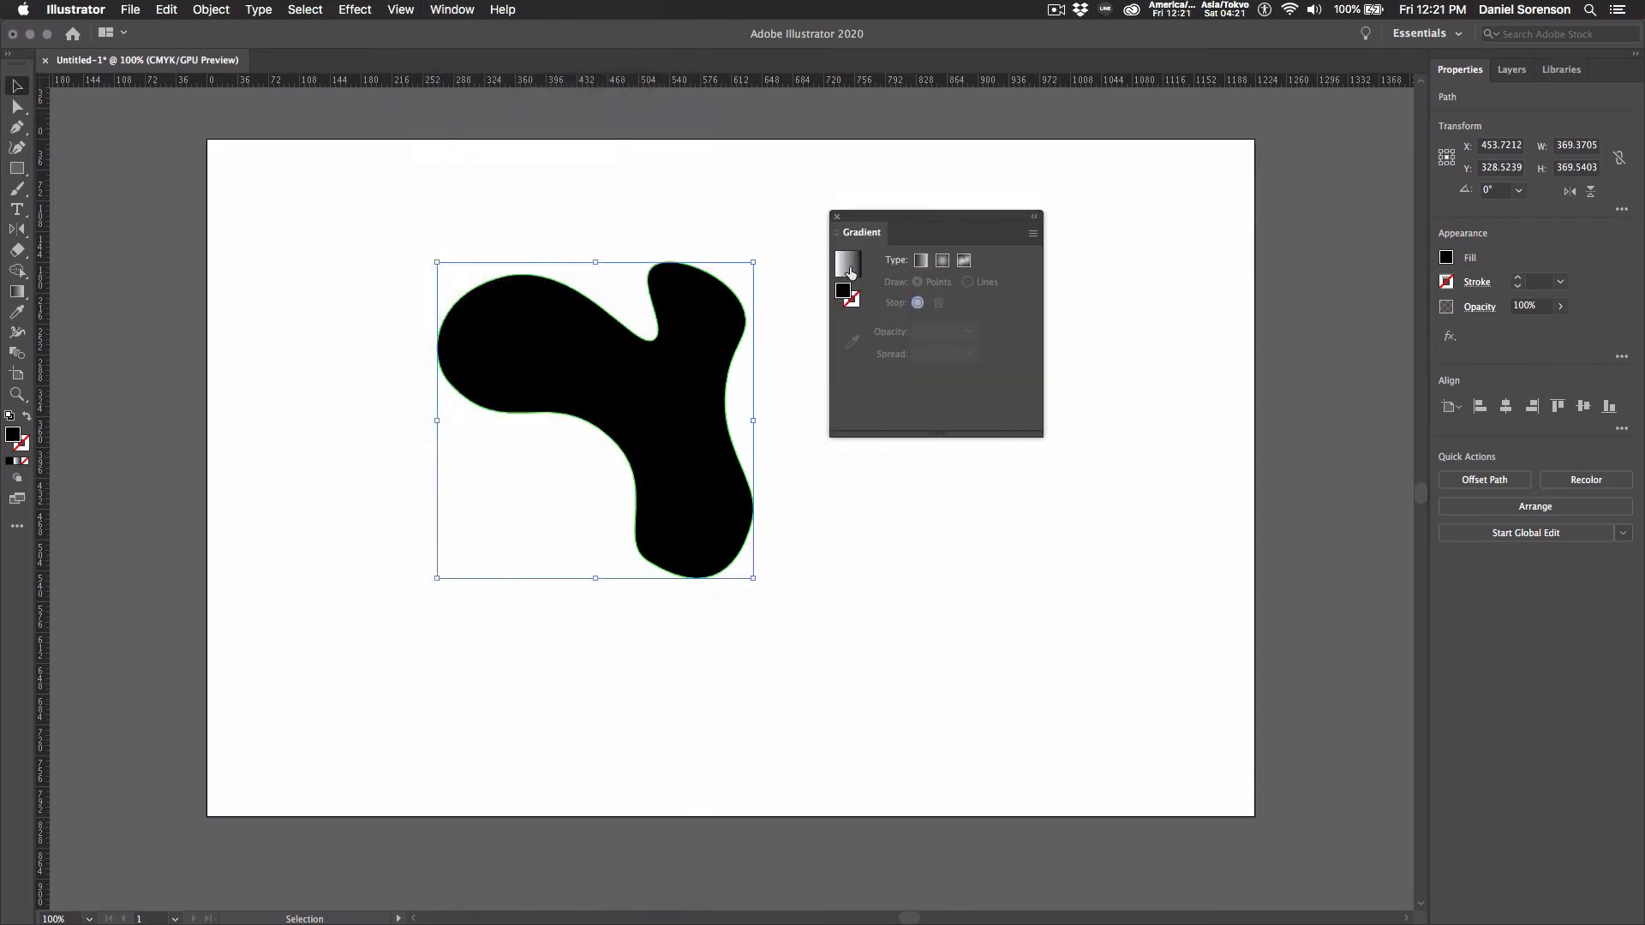
{"action": "left_click", "coordinate": [850, 270]}
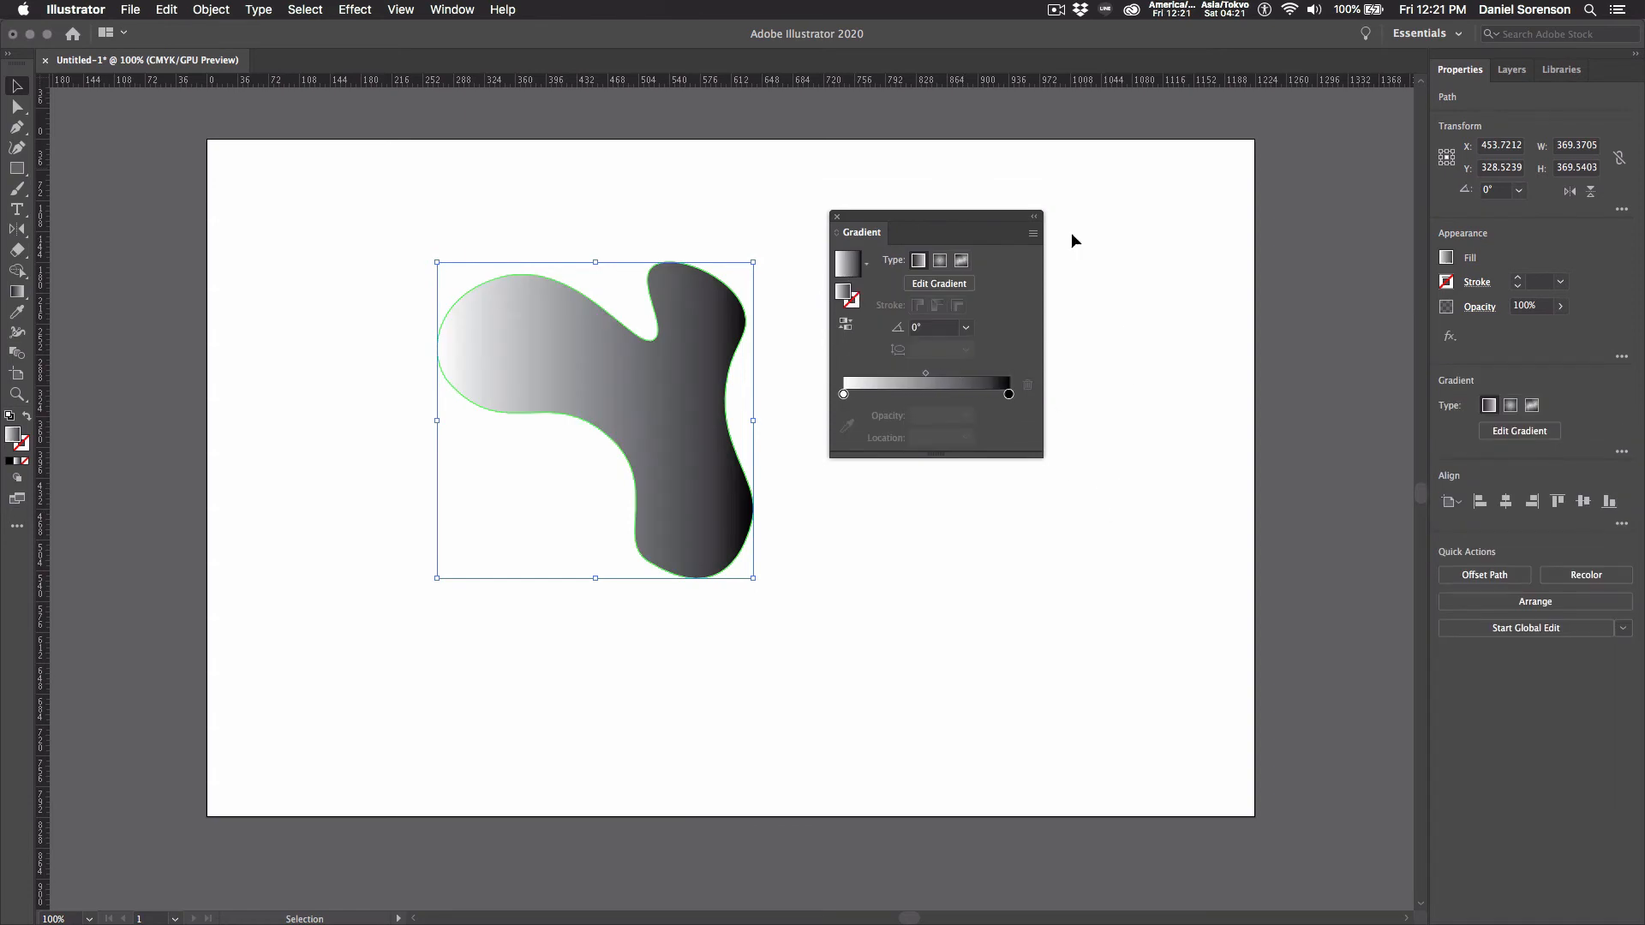
{"action": "left_click", "coordinate": [961, 262]}
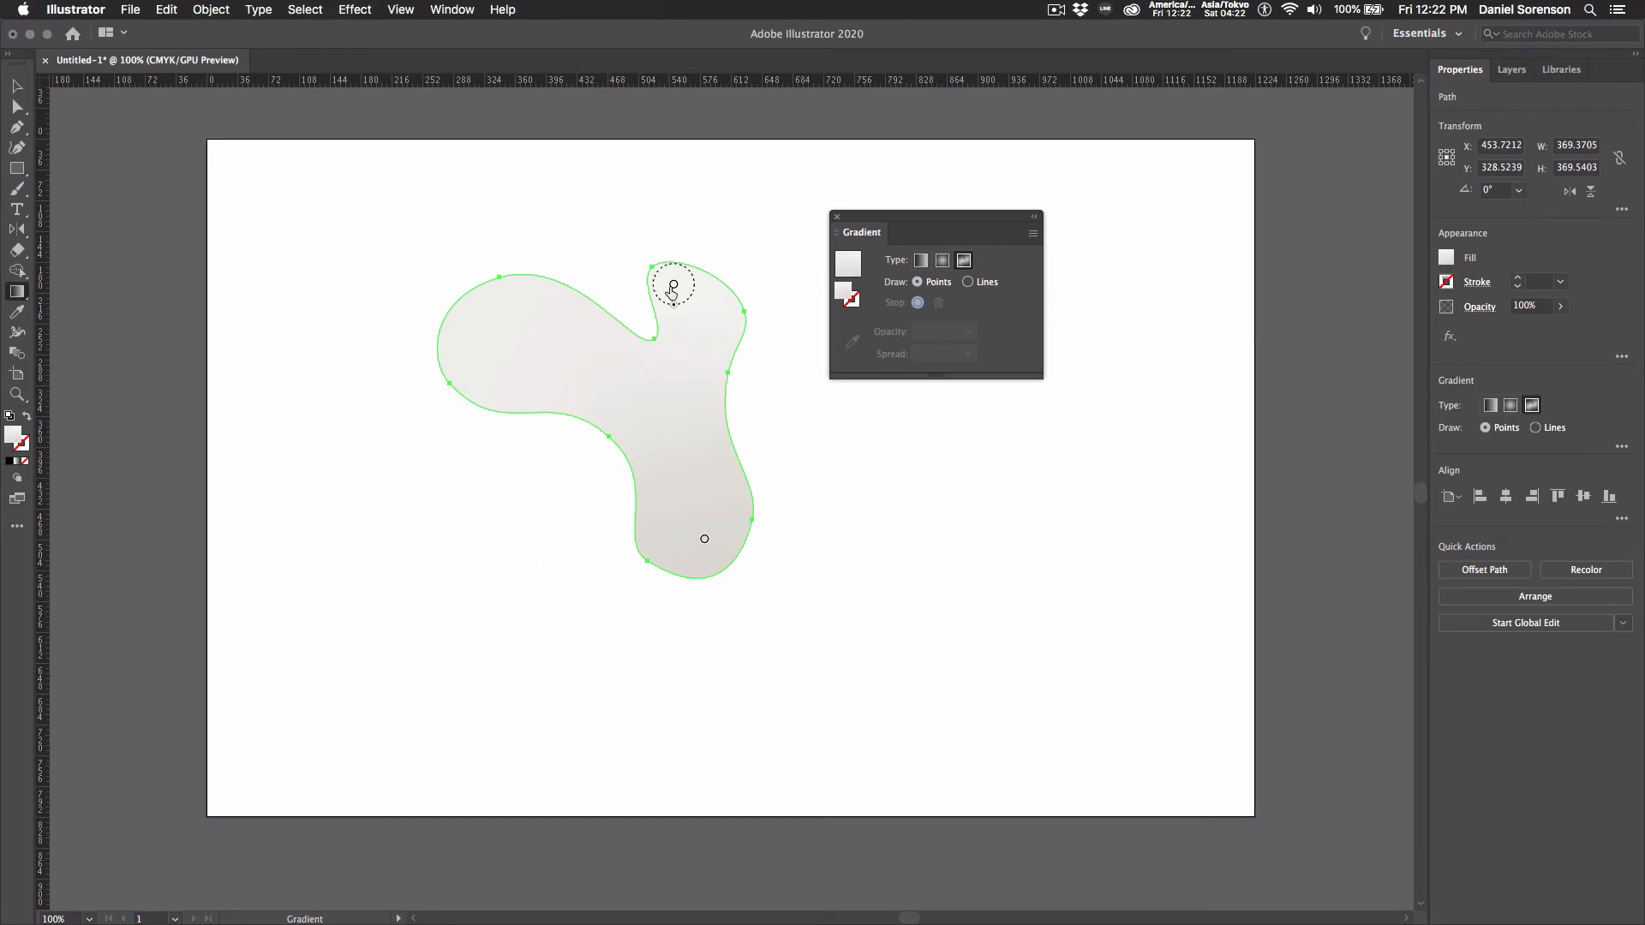
Step: Color the gradient stop in the shape's upper-right lobe crimson (C 12.16, M 100, Y 44.31, K 0.78)
{"action": "double_click", "coordinate": [674, 284]}
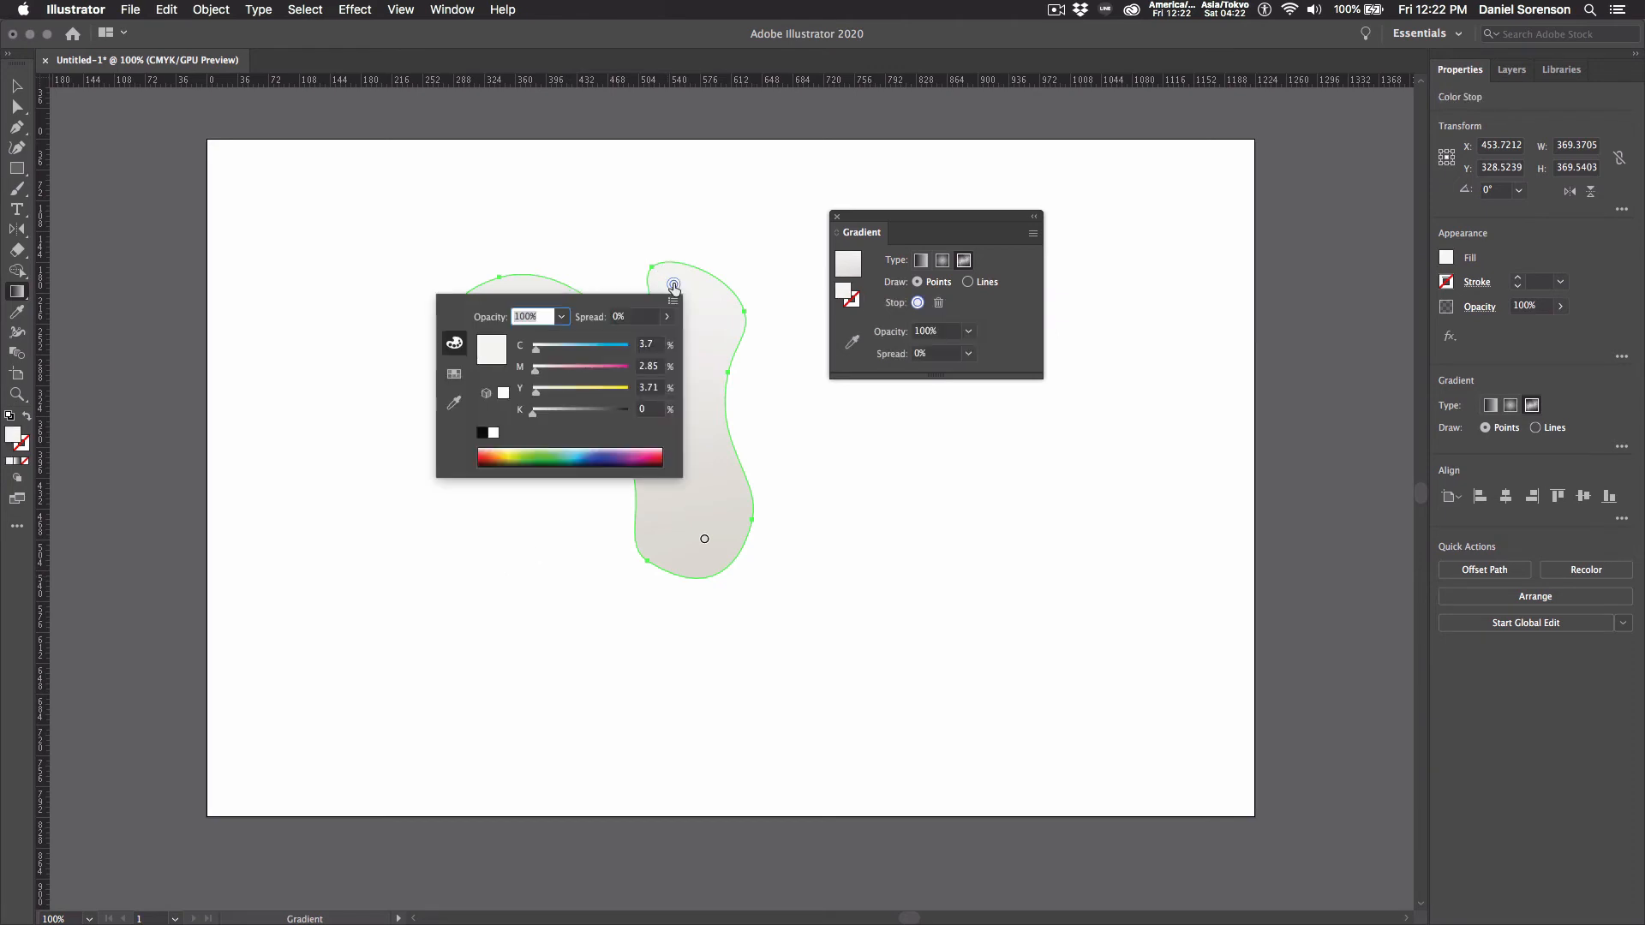
{"action": "left_click", "coordinate": [649, 458]}
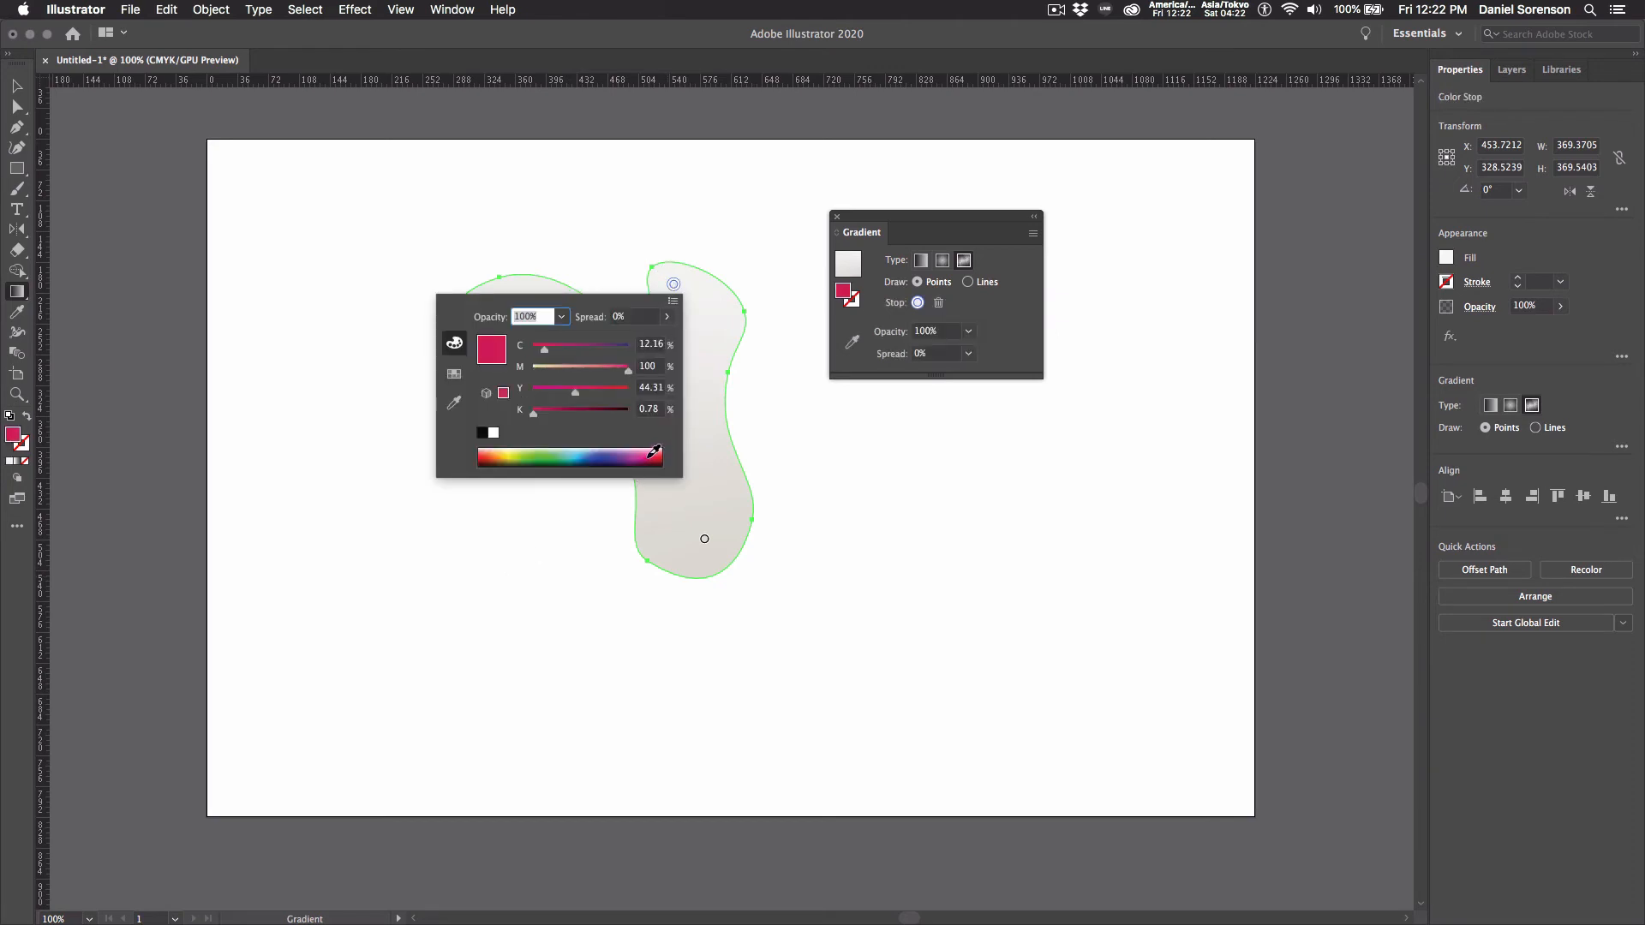
{"action": "left_click", "coordinate": [619, 261]}
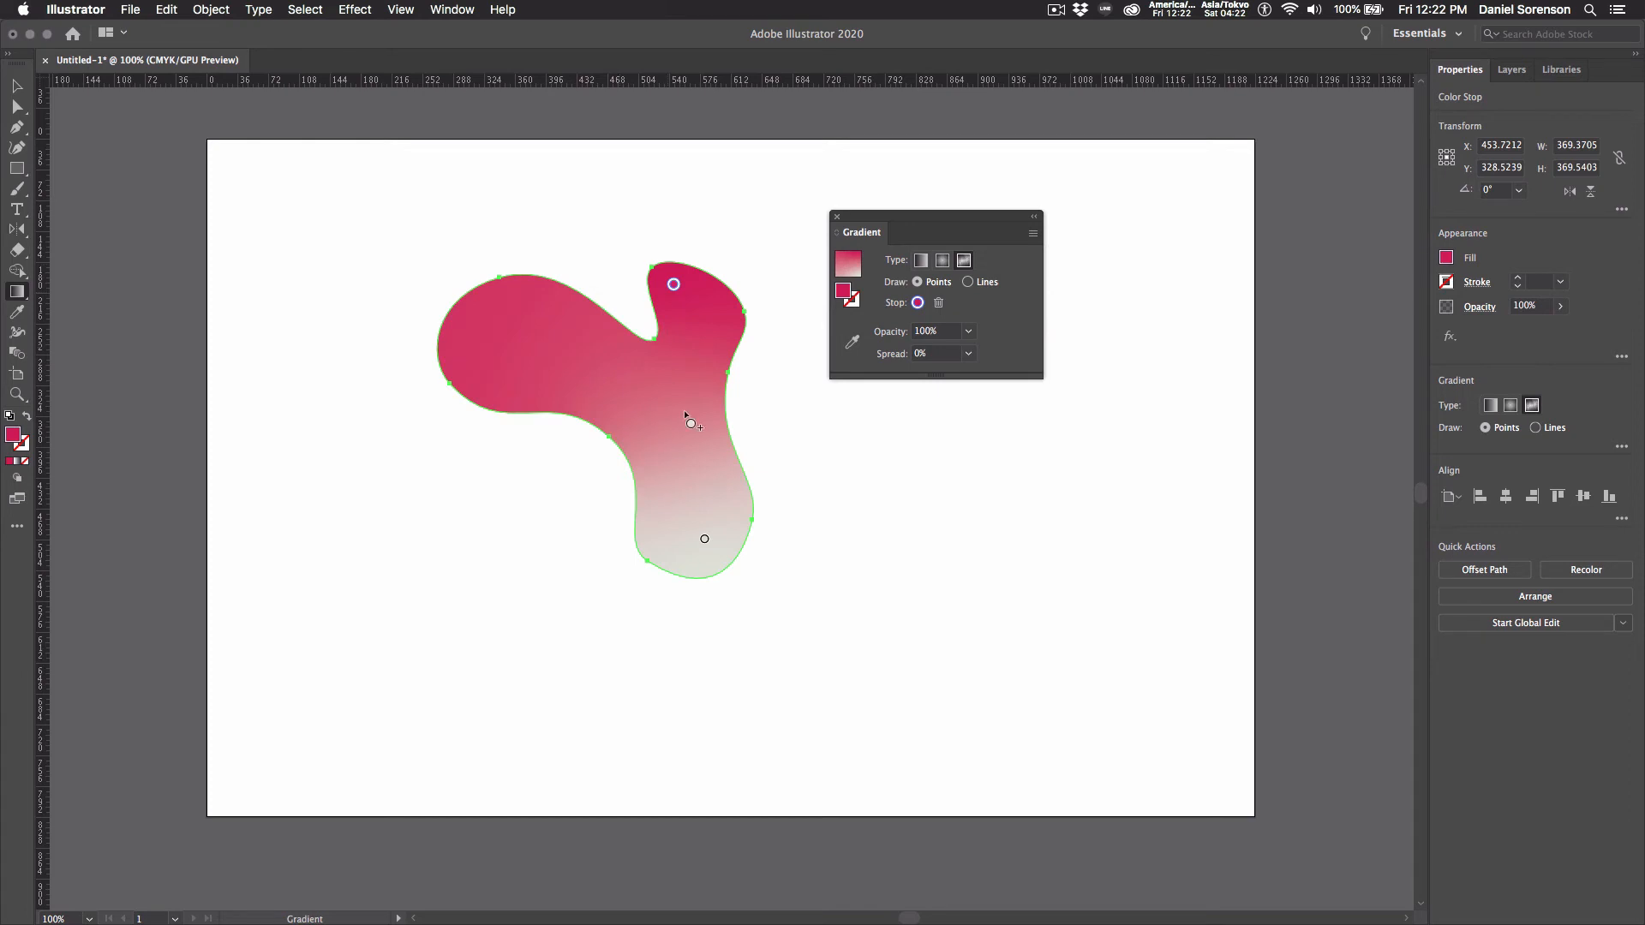
Step: Add a gradient stop in the shape's left lobe and color it amber (C 0, M 23.92, Y 92.16, K 0)
{"action": "left_click", "coordinate": [540, 357]}
{"action": "double_click", "coordinate": [531, 347]}
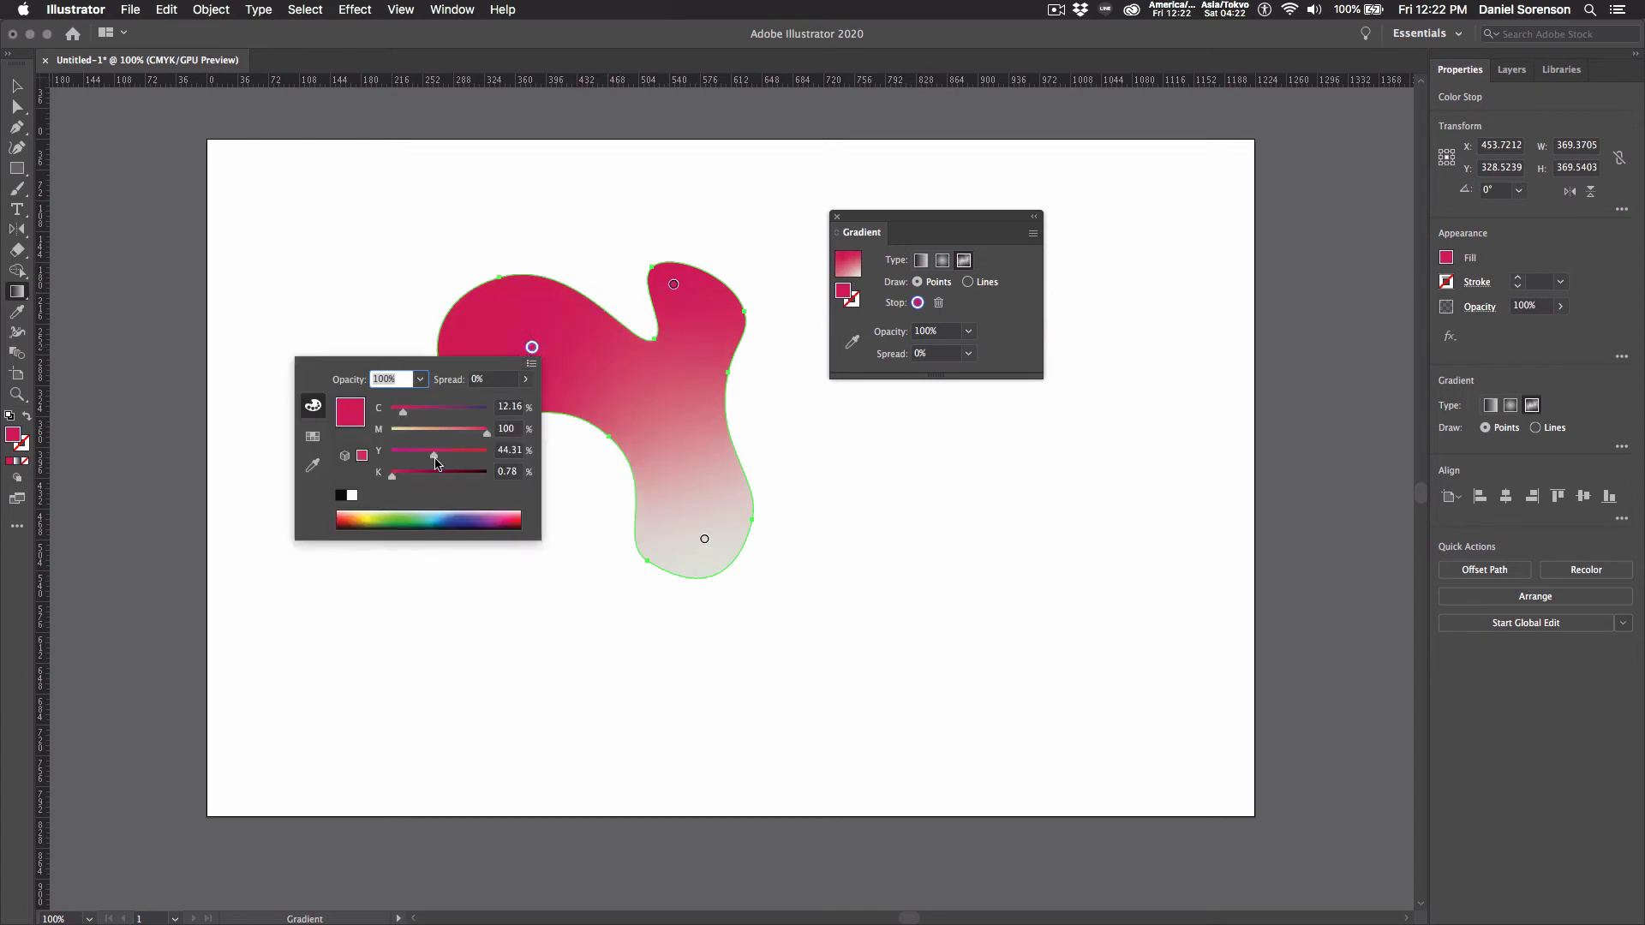
{"action": "left_click", "coordinate": [361, 514]}
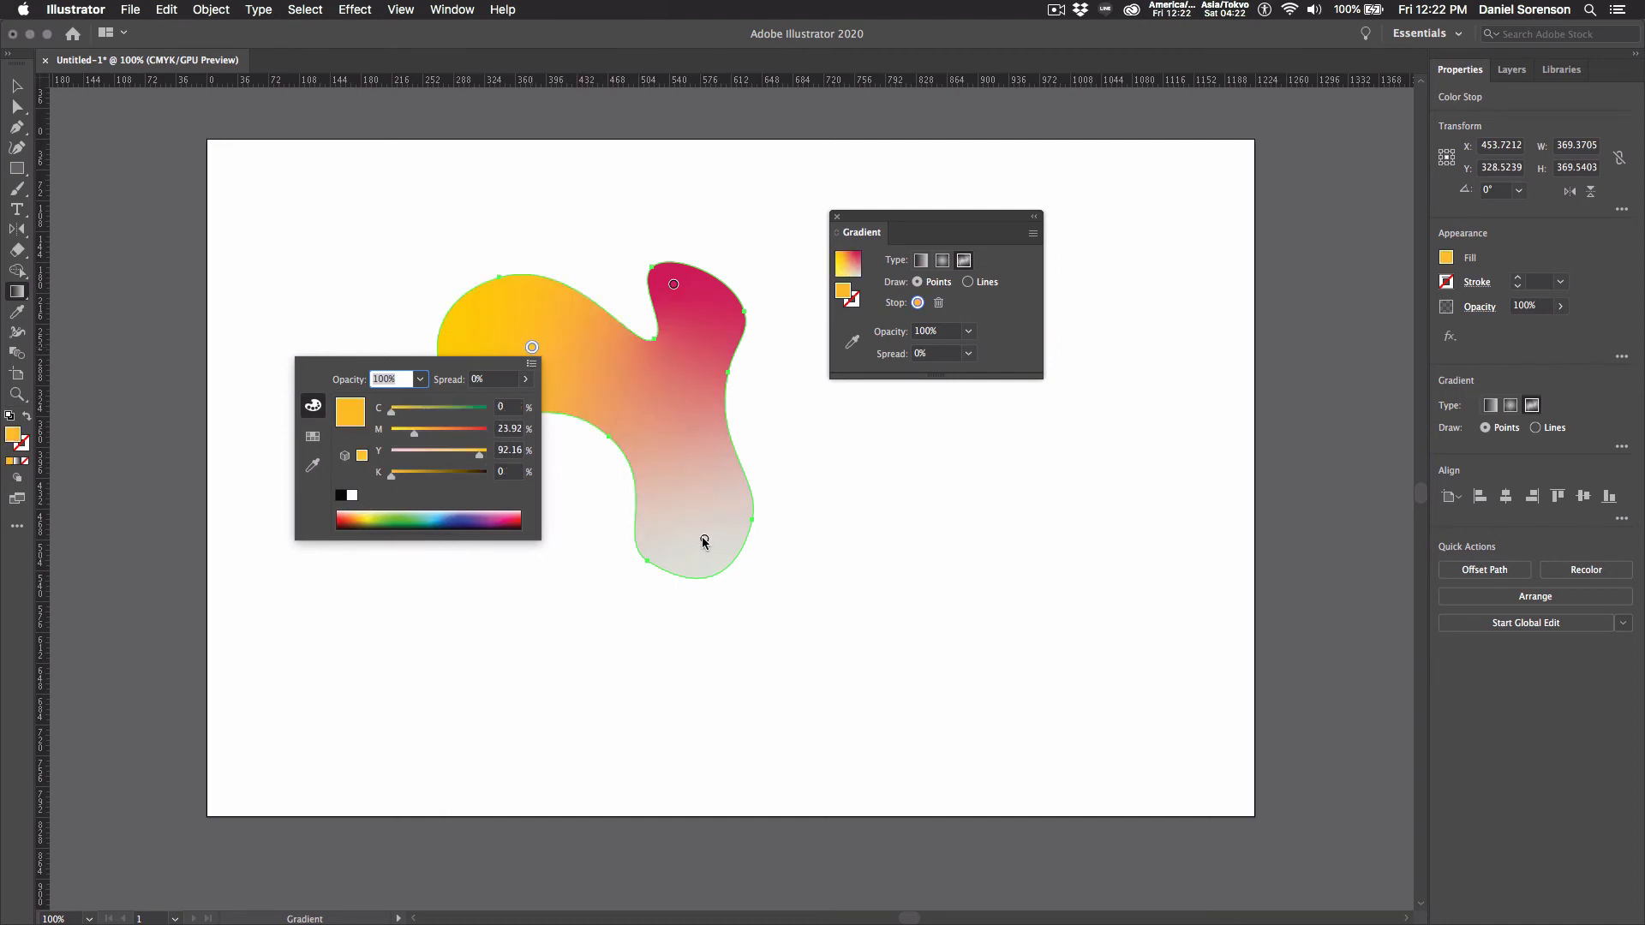
Step: Color the lower gradient stop light purple (C 31.37, M 52.94, Y 0, K 0) and reposition it within the lower lobe
{"action": "left_click", "coordinate": [704, 542]}
{"action": "double_click", "coordinate": [704, 540]}
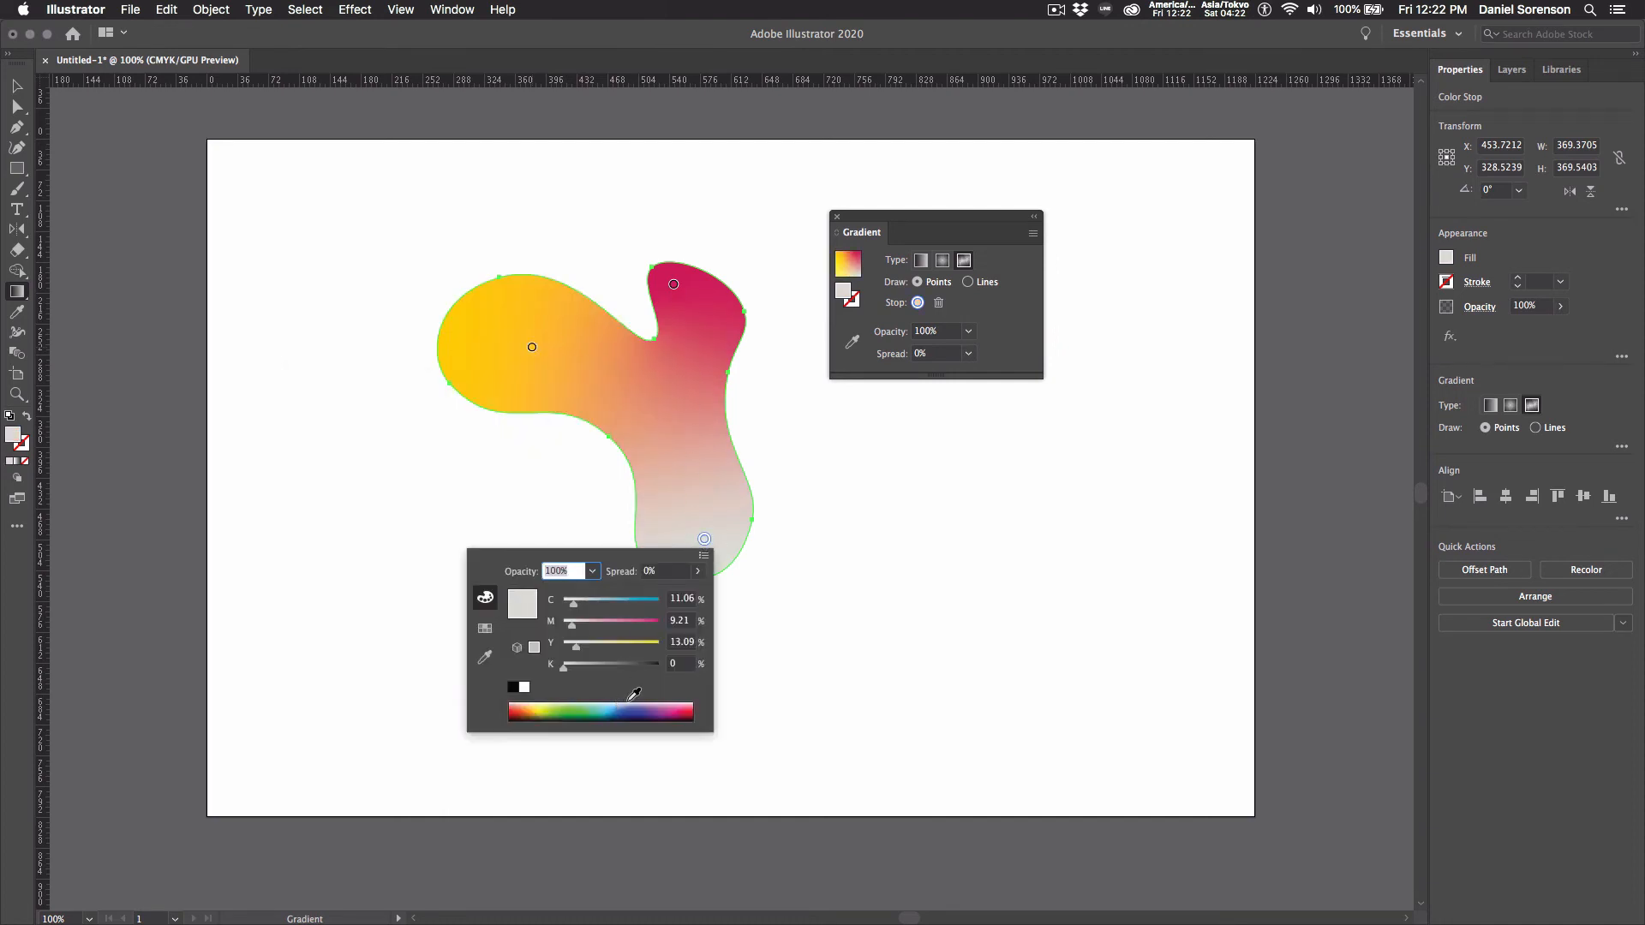
{"action": "left_click", "coordinate": [656, 704]}
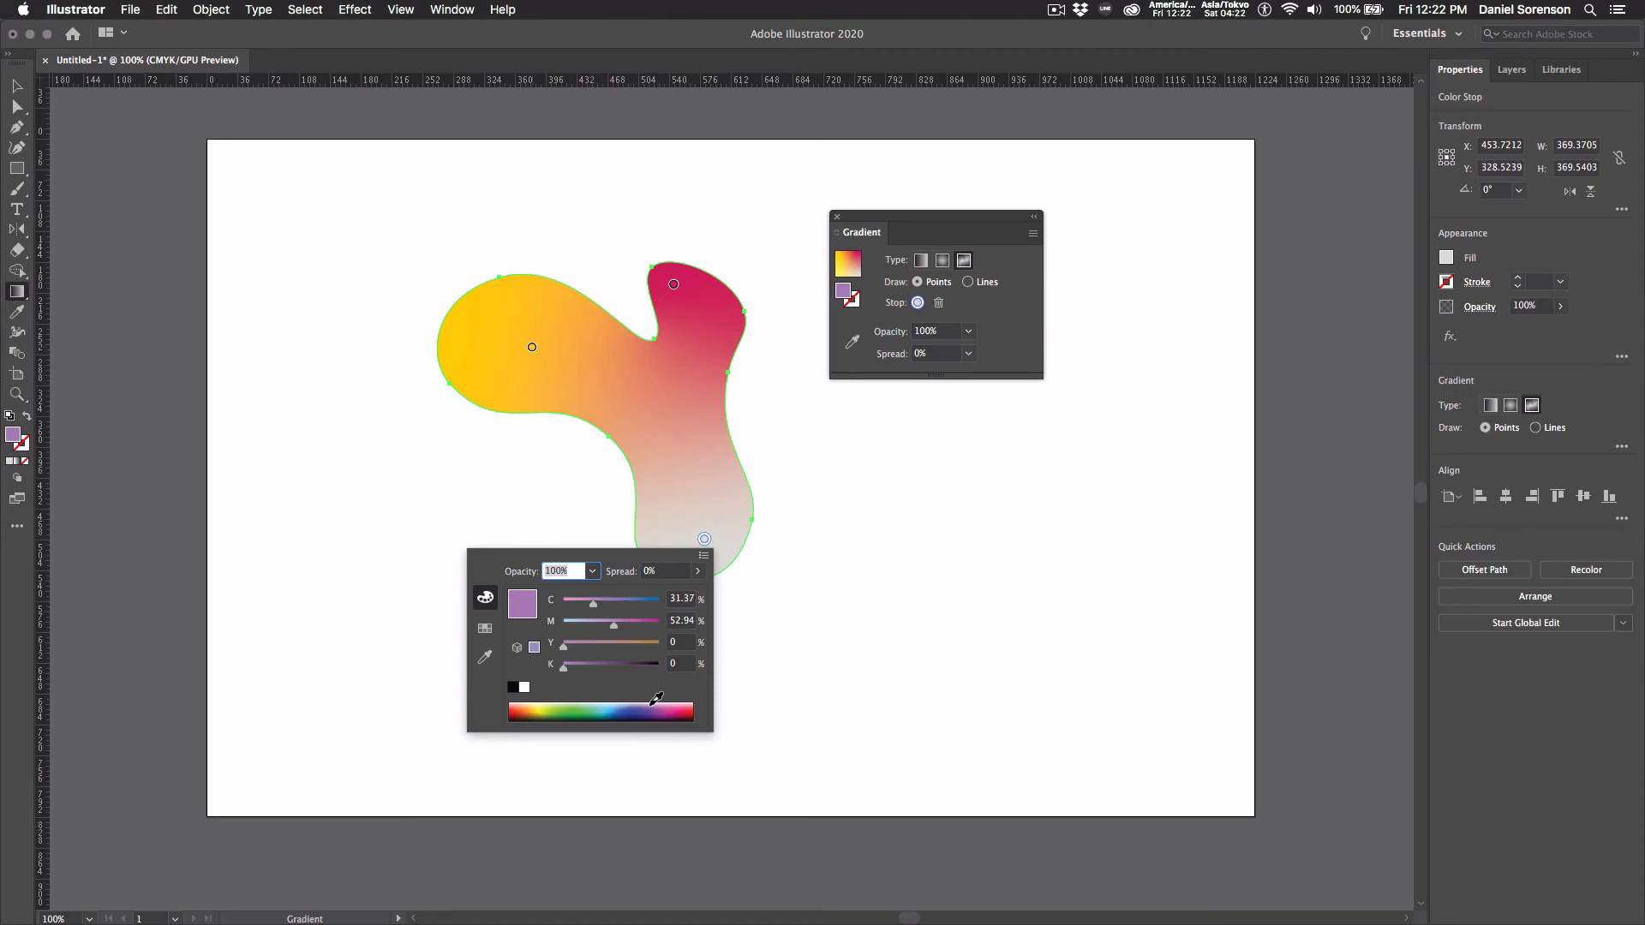
{"action": "left_click", "coordinate": [776, 453]}
{"action": "left_click_drag", "start_coordinate": [702, 535], "coordinate": [673, 436]}
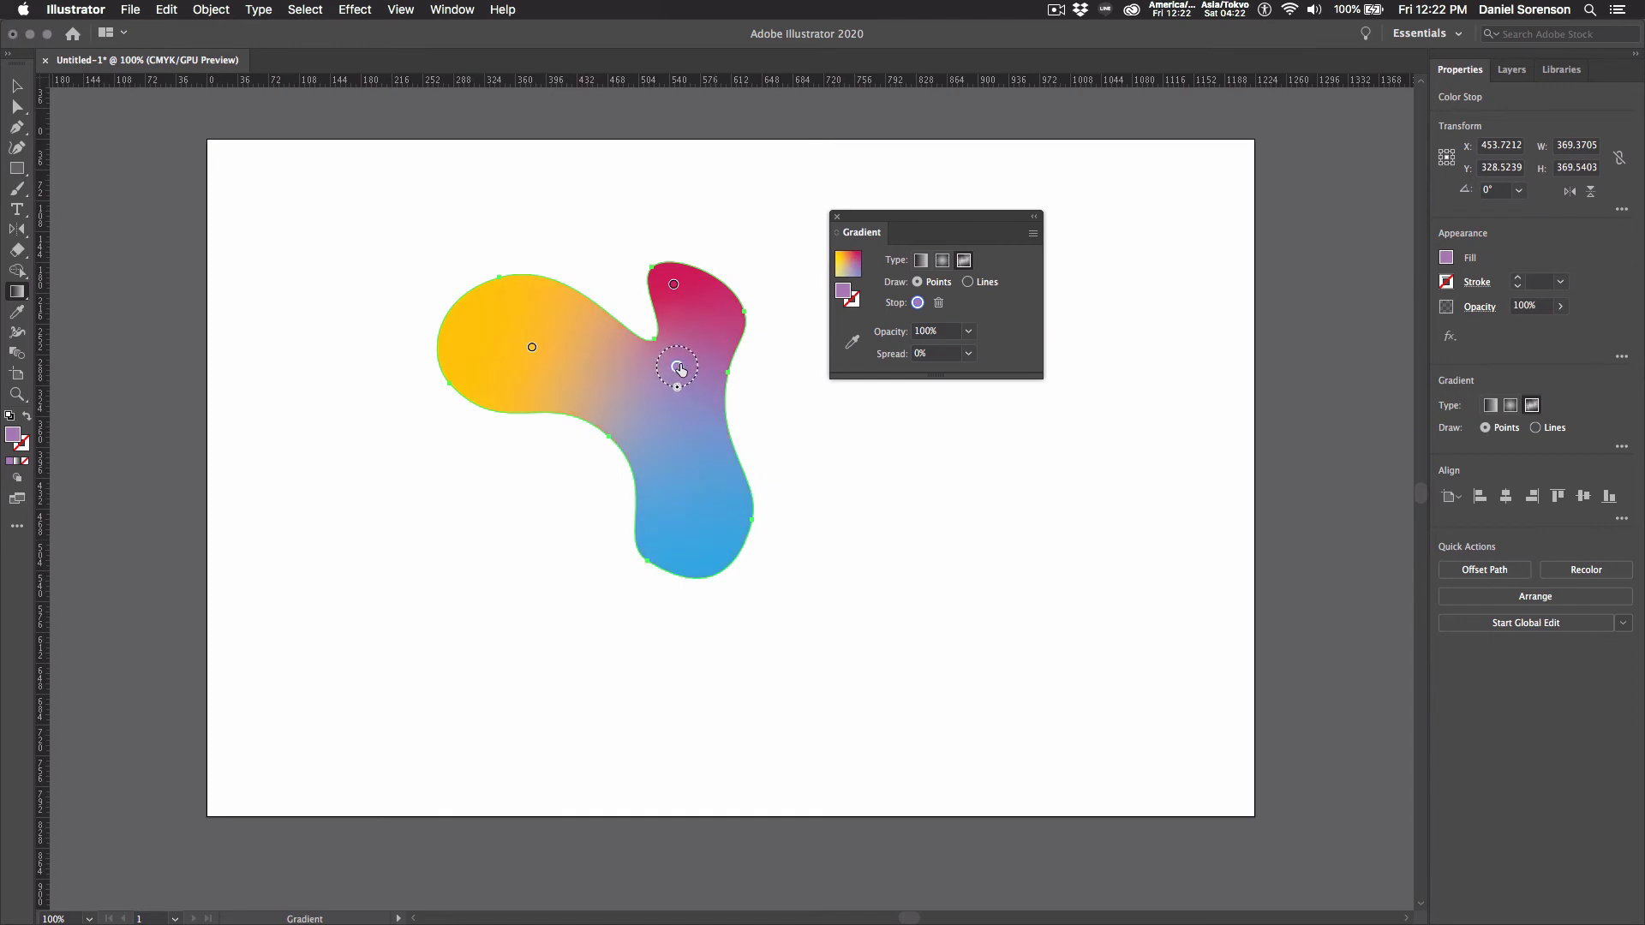
{"action": "left_click_drag", "start_coordinate": [679, 369], "coordinate": [696, 525]}
Step: Add a gradient stop where the shape's lobes meet and color it orange (C 0, M 65.88, Y 100, K 0)
{"action": "left_click", "coordinate": [687, 400]}
{"action": "double_click", "coordinate": [686, 401]}
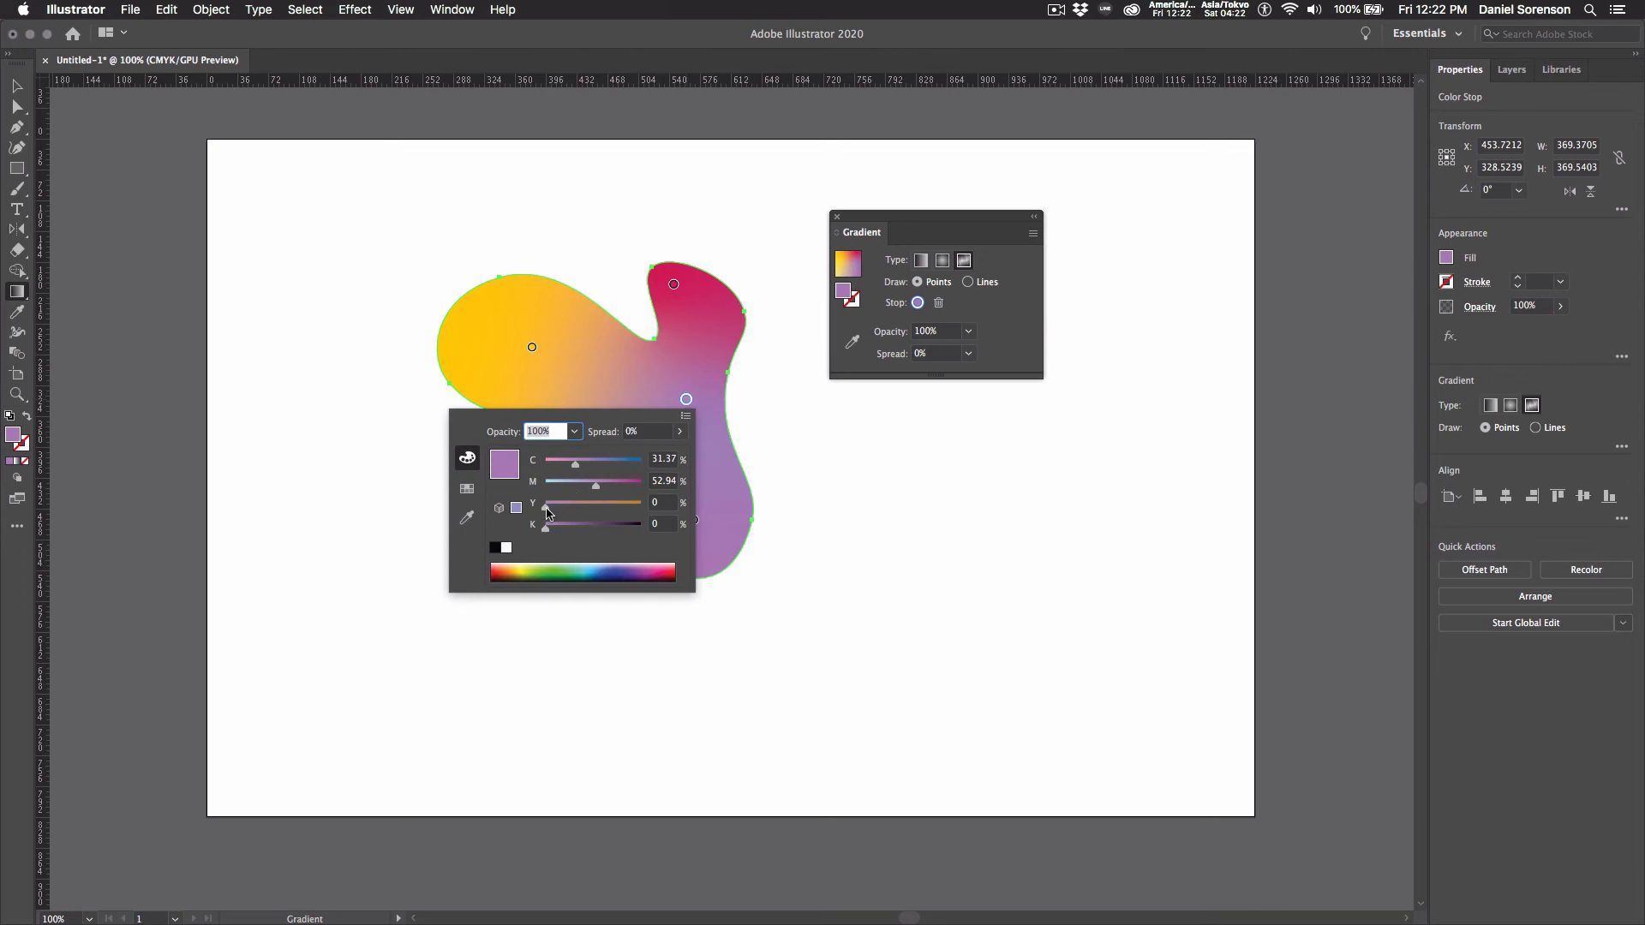
{"action": "left_click", "coordinate": [511, 565]}
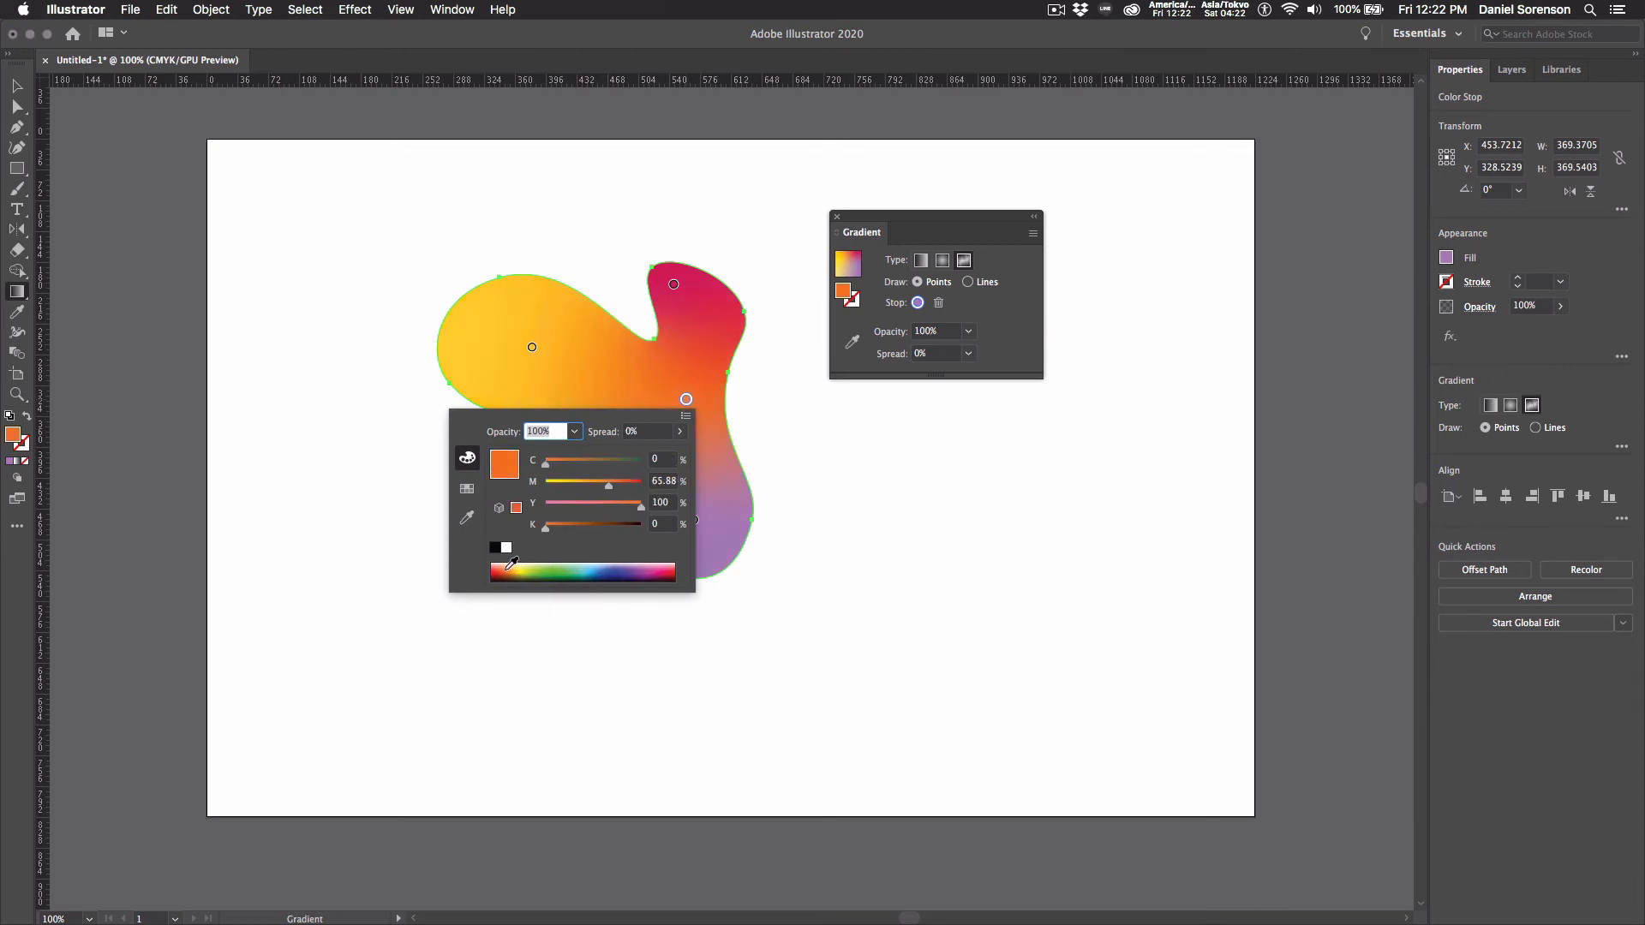
{"action": "left_click", "coordinate": [774, 395]}
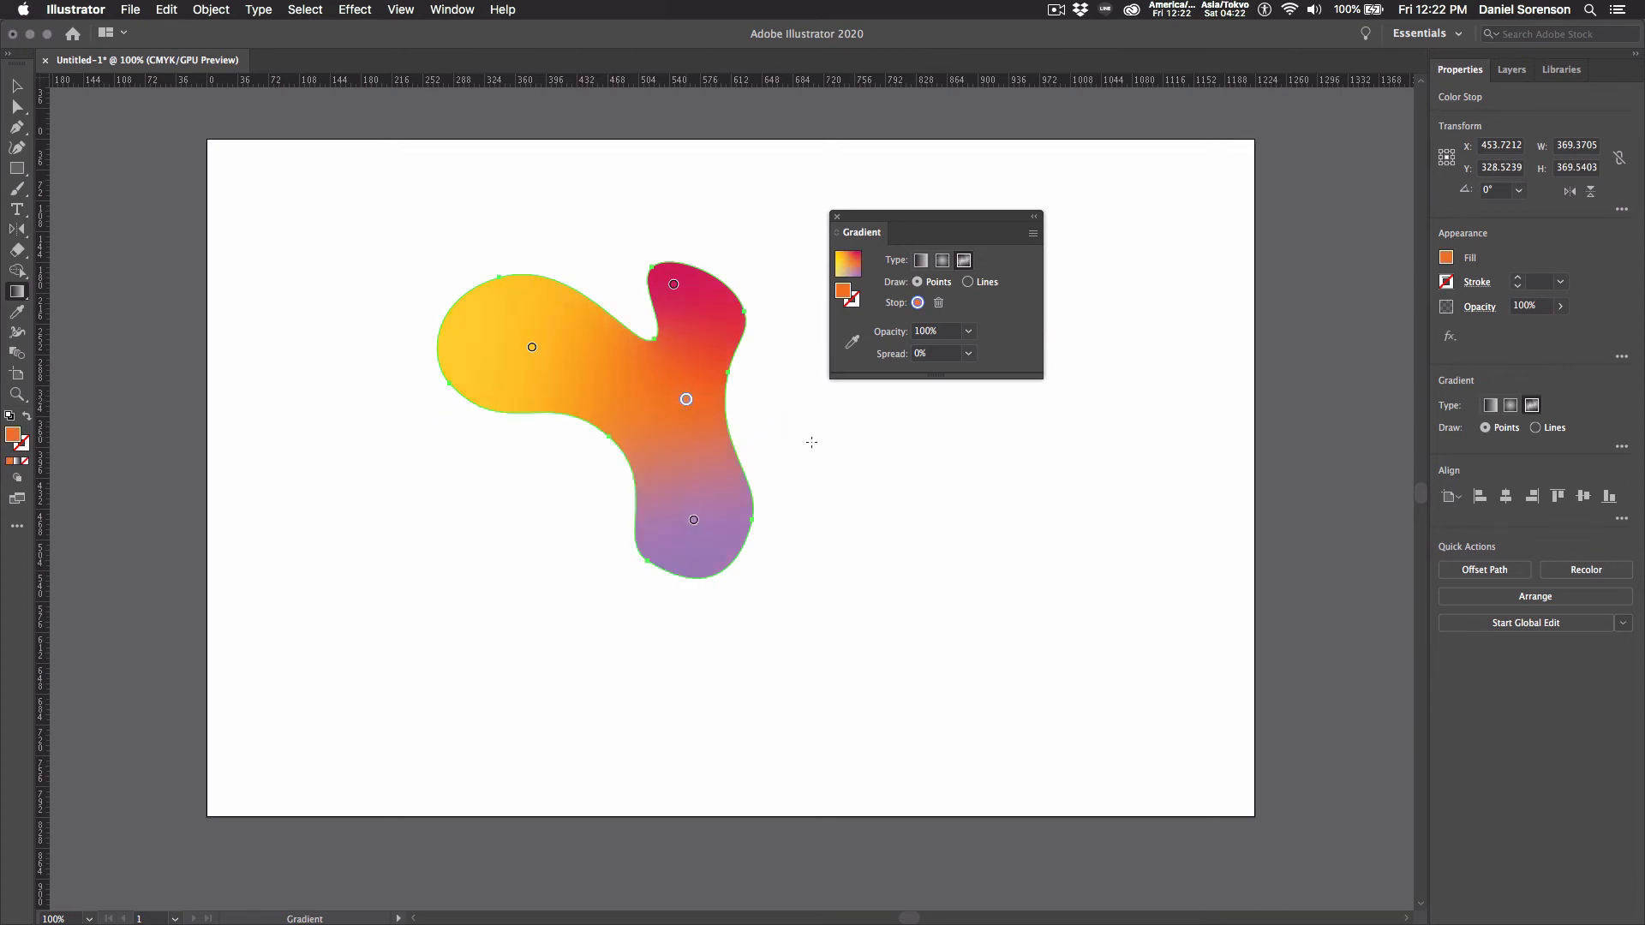
Step: Move the amber gradient stop toward the lobes' junction and add a light yellow stop in the left lobe
{"action": "left_click_drag", "start_coordinate": [532, 349], "coordinate": [585, 365]}
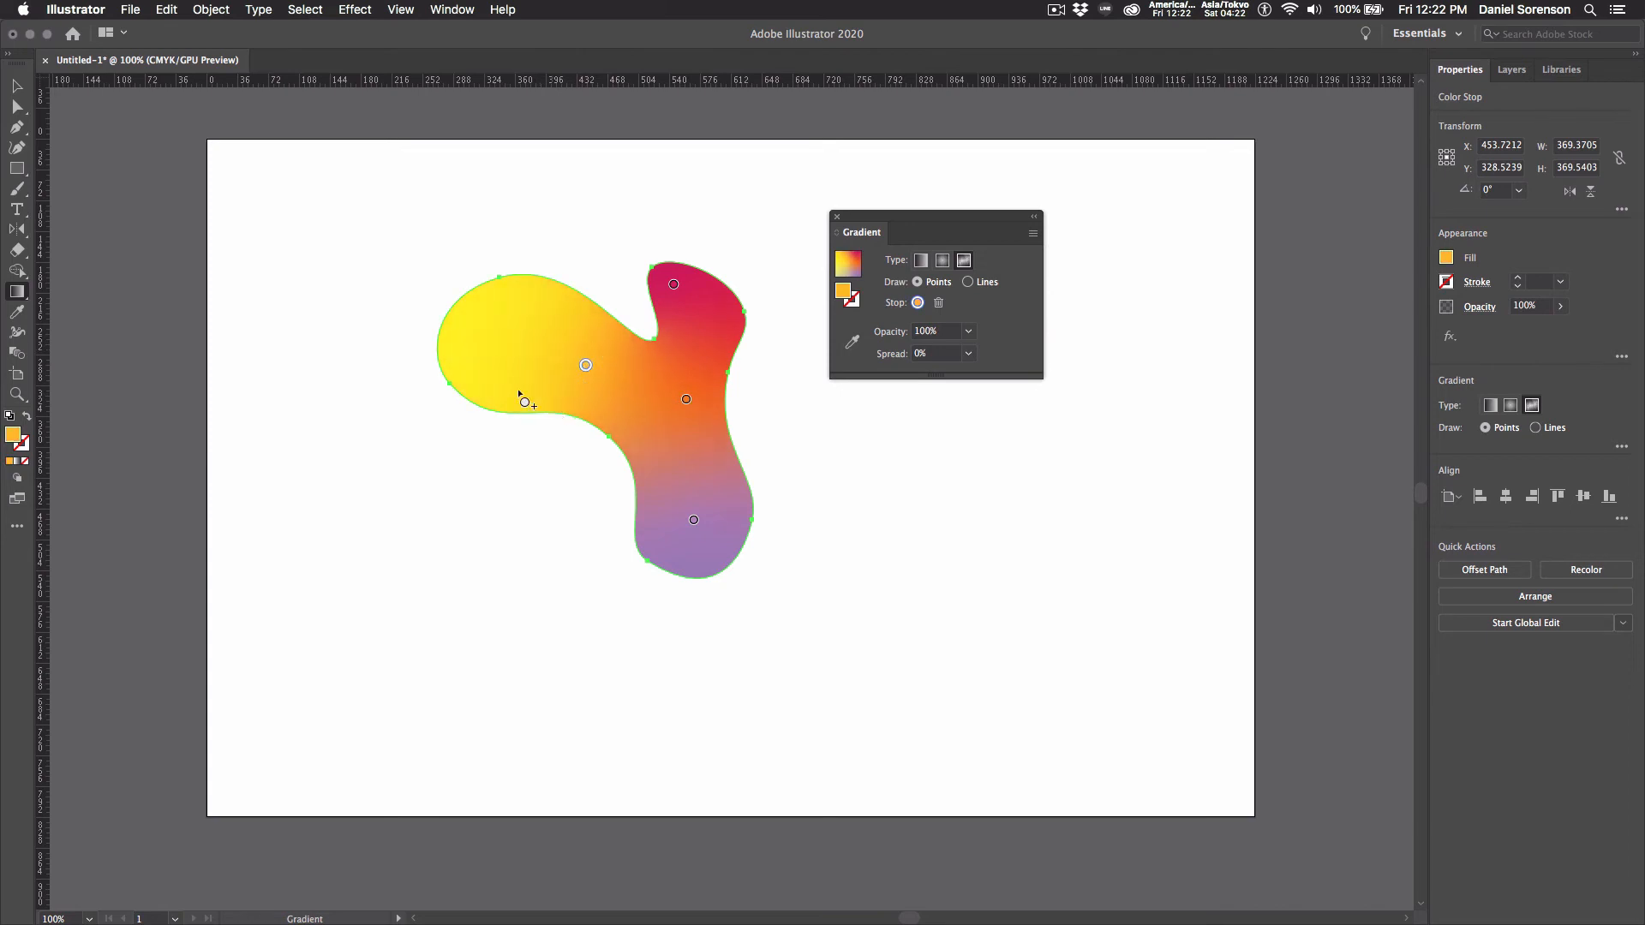
{"action": "left_click", "coordinate": [490, 354]}
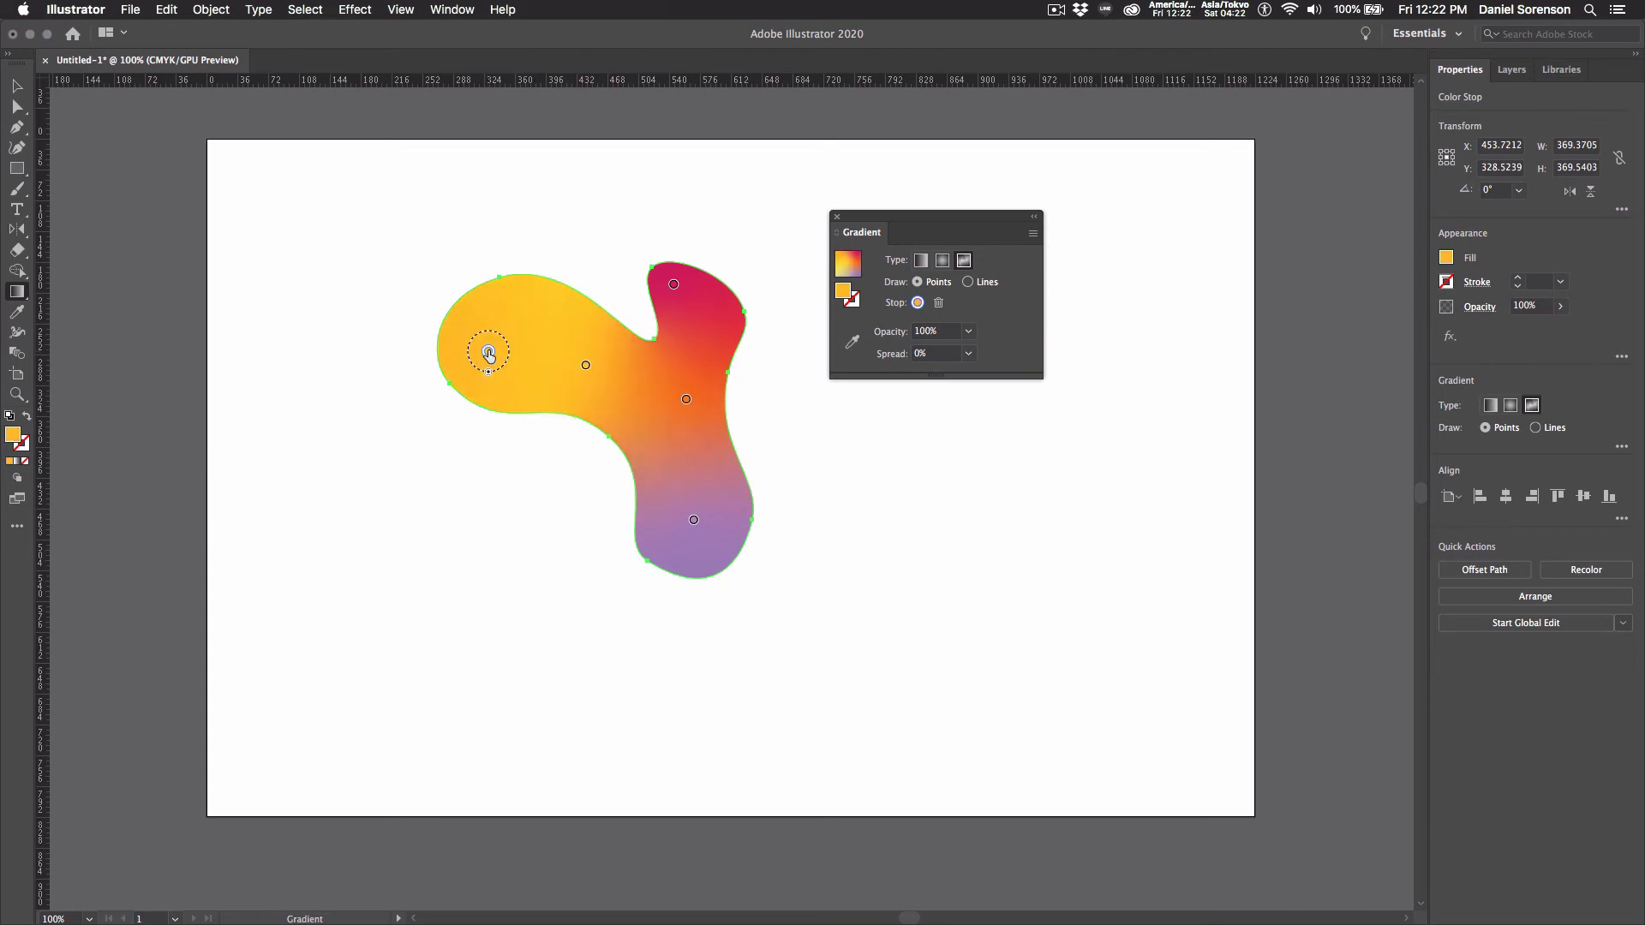
{"action": "double_click", "coordinate": [489, 354]}
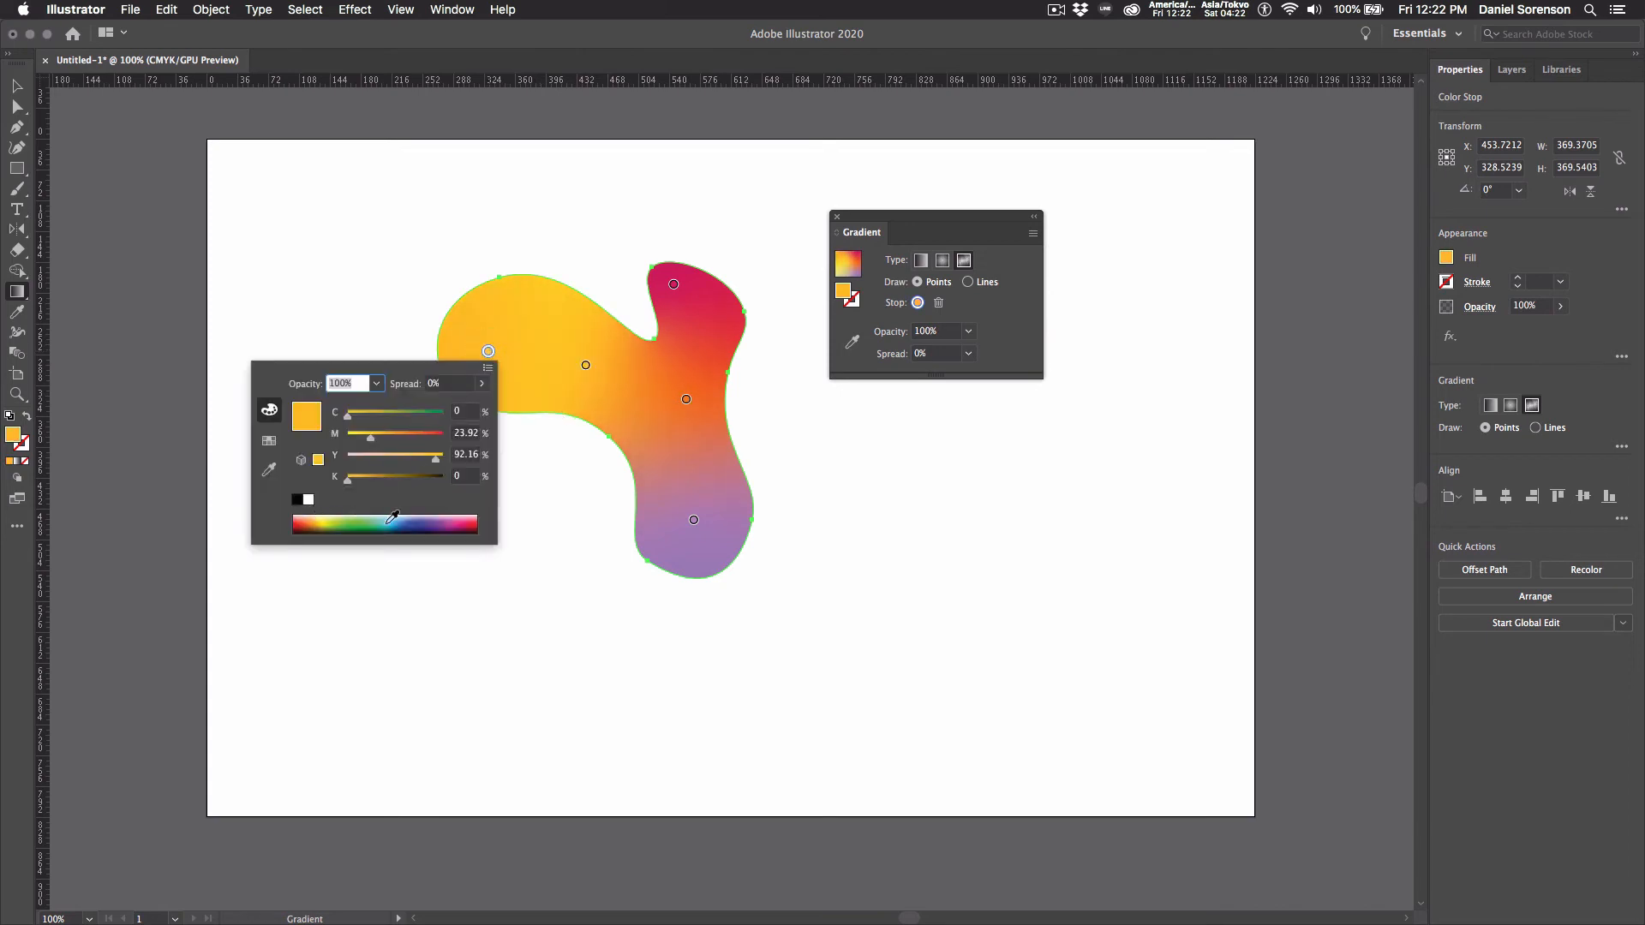
{"action": "left_click", "coordinate": [327, 518]}
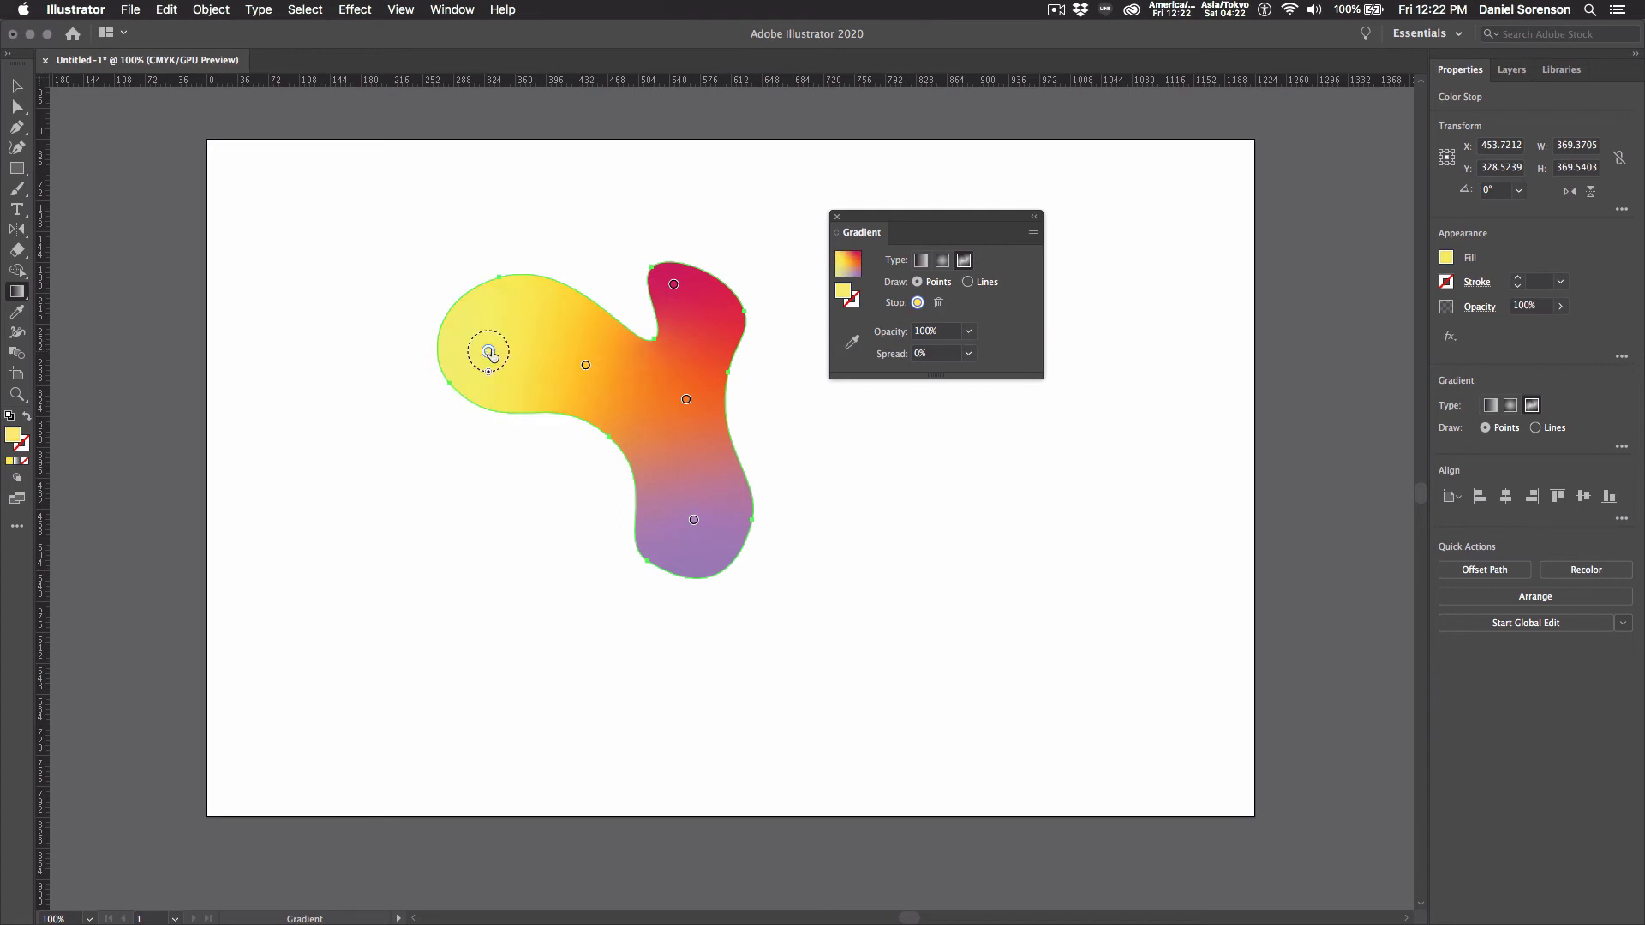
{"action": "left_click_drag", "start_coordinate": [489, 353], "coordinate": [522, 350]}
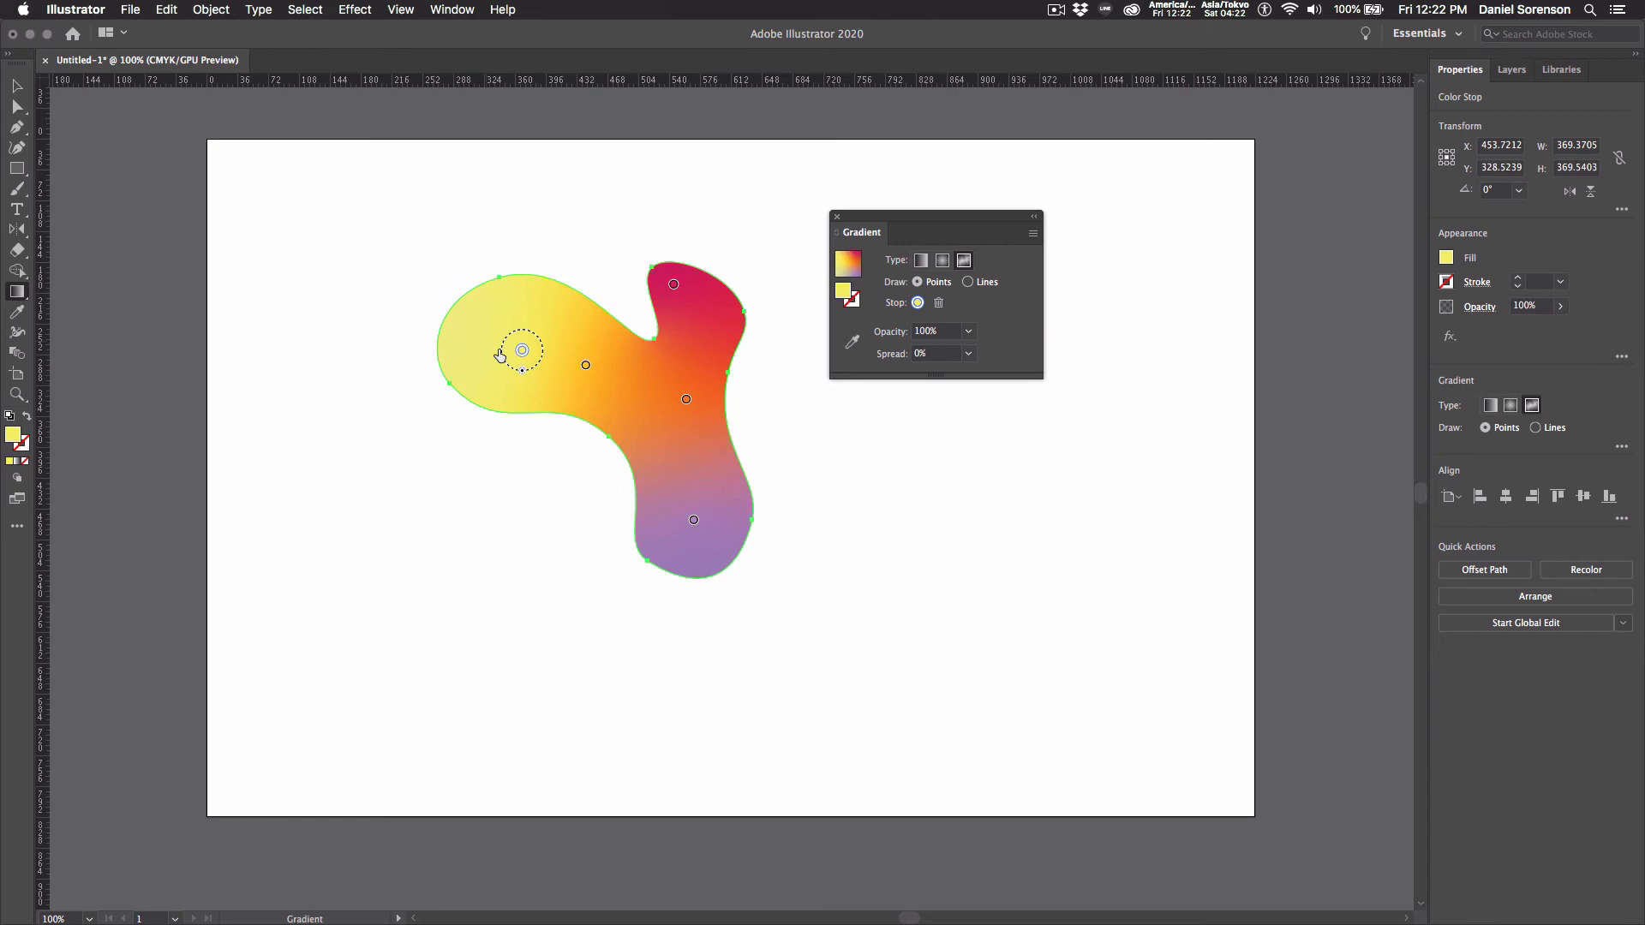
{"action": "left_click", "coordinate": [446, 342]}
{"action": "double_click", "coordinate": [446, 342]}
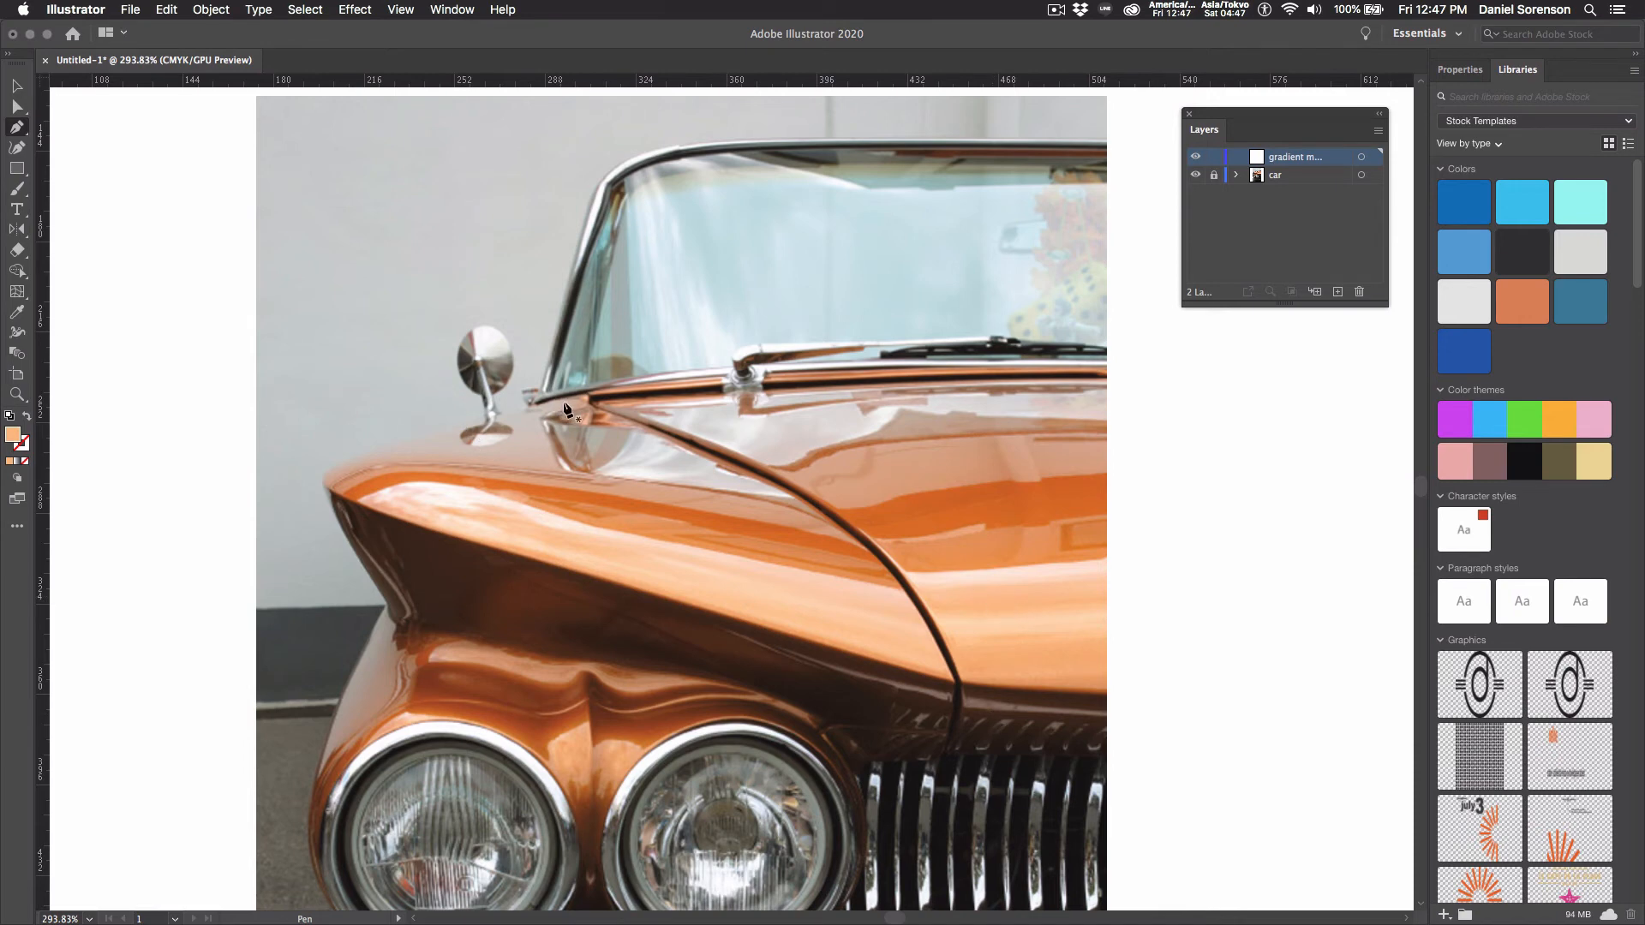
Step: Trace the car's upper fender panel with the Pen tool as a closed light orange shape on the gradient mesh layer
{"action": "left_click", "coordinate": [542, 400]}
{"action": "left_click_drag", "start_coordinate": [341, 458], "coordinate": [447, 540]}
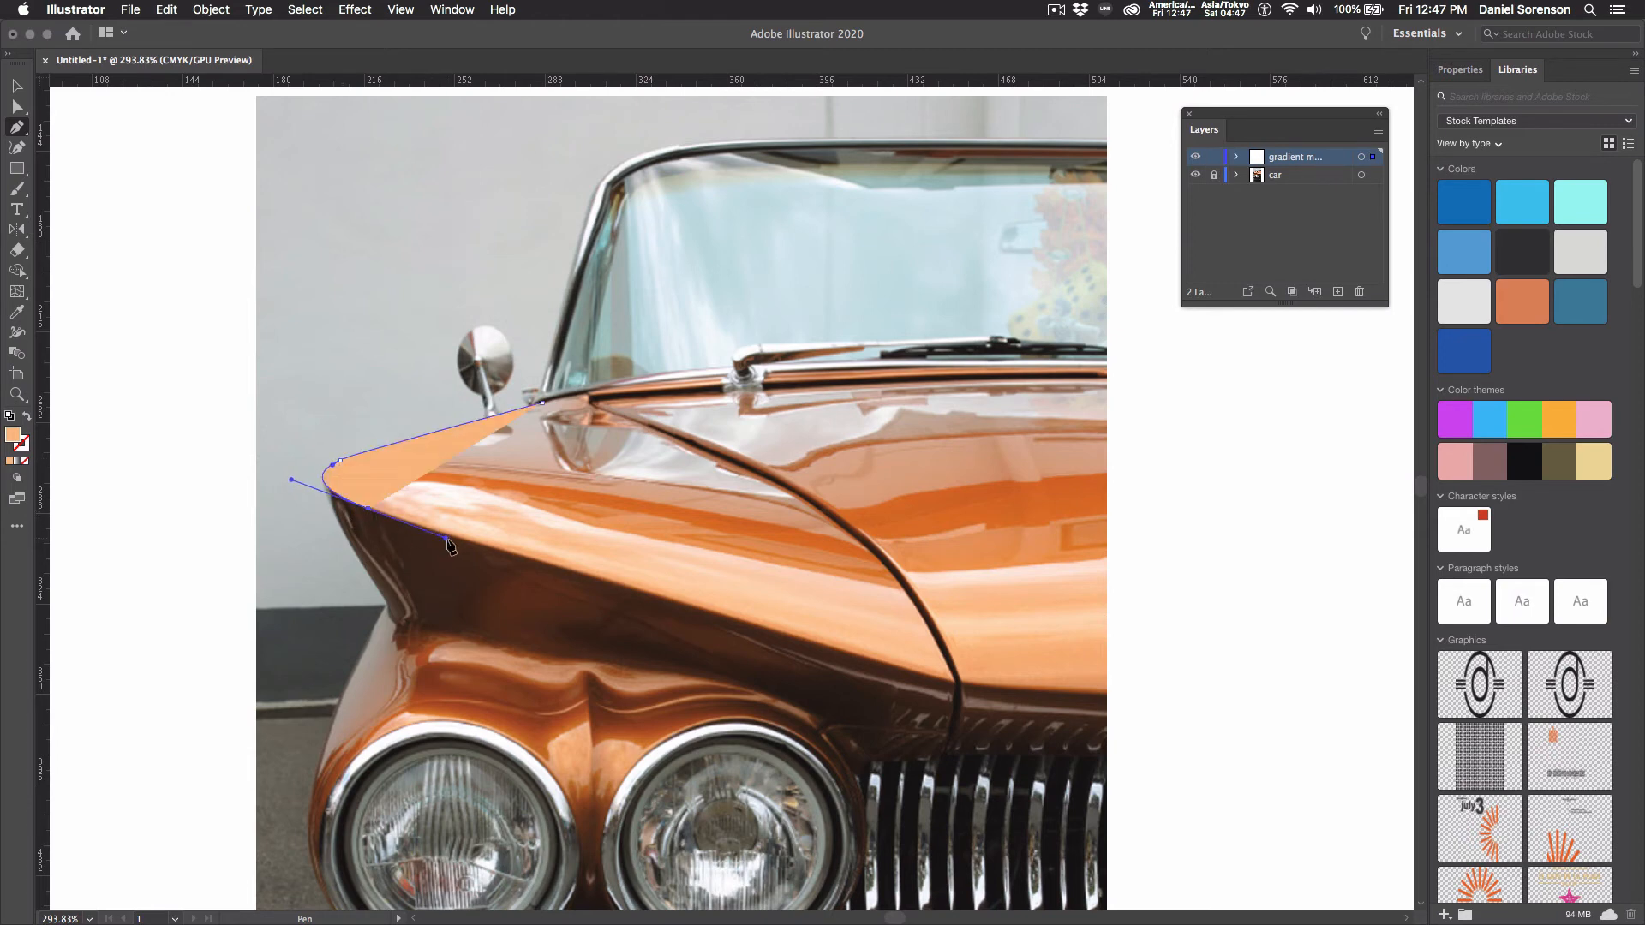
{"action": "left_click", "coordinate": [840, 651]}
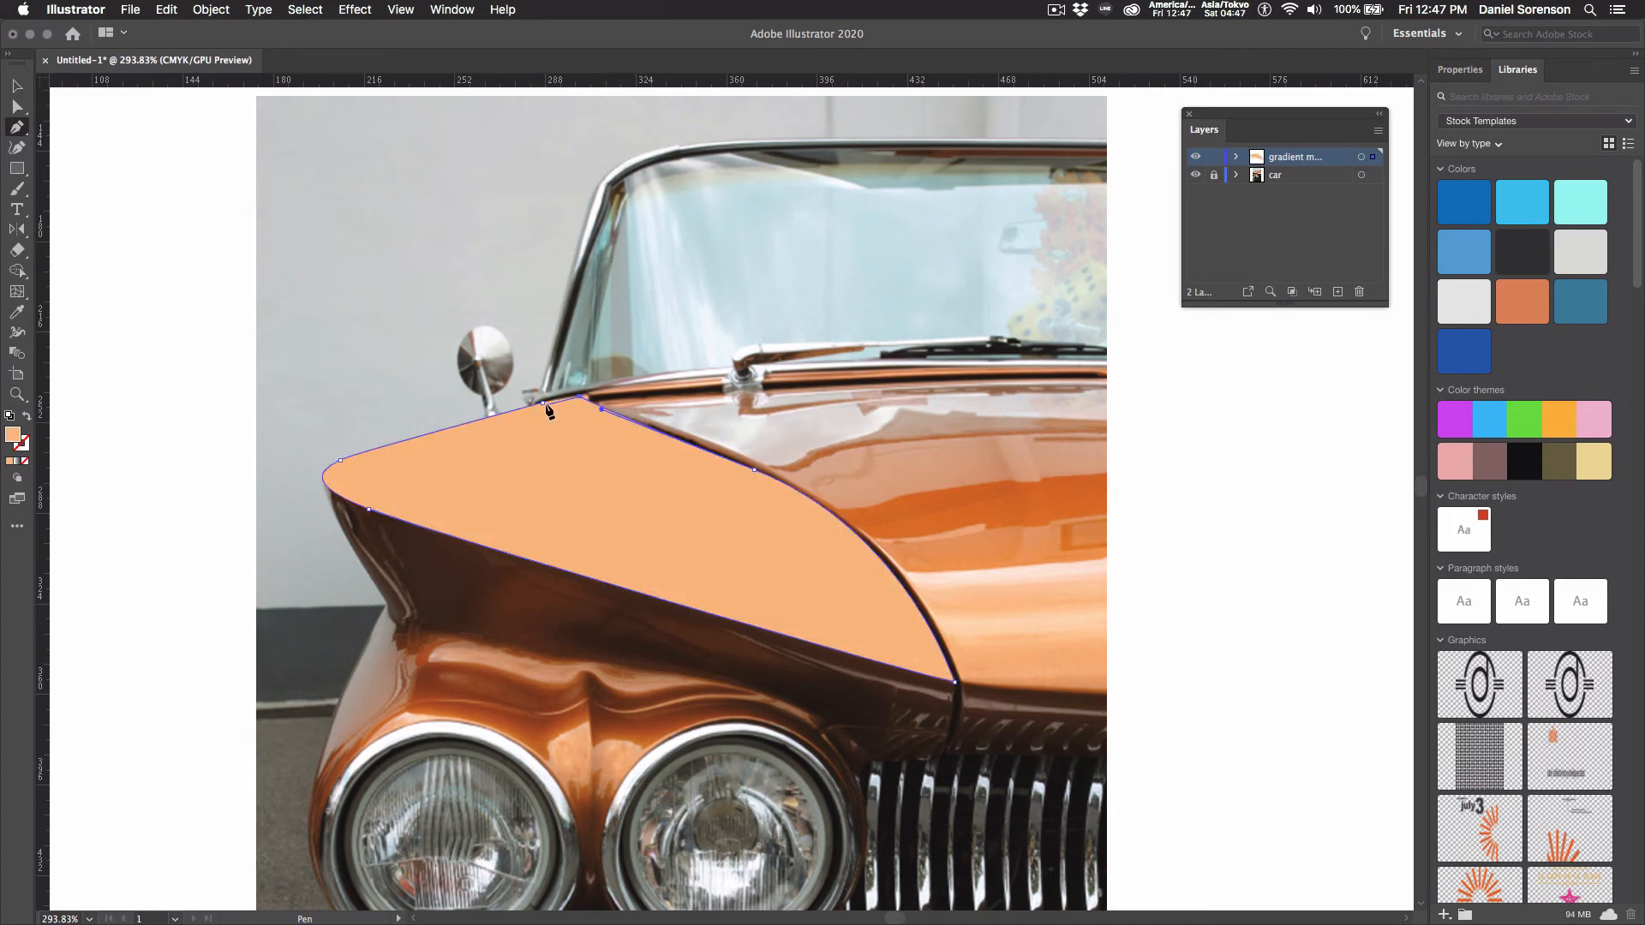
{"action": "left_click", "coordinate": [543, 402]}
Step: Convert the fender shape into a gradient mesh with 4 rows, 4 columns, Flat appearance and 100% highlight
{"action": "left_click", "coordinate": [17, 293]}
{"action": "left_click", "coordinate": [17, 293]}
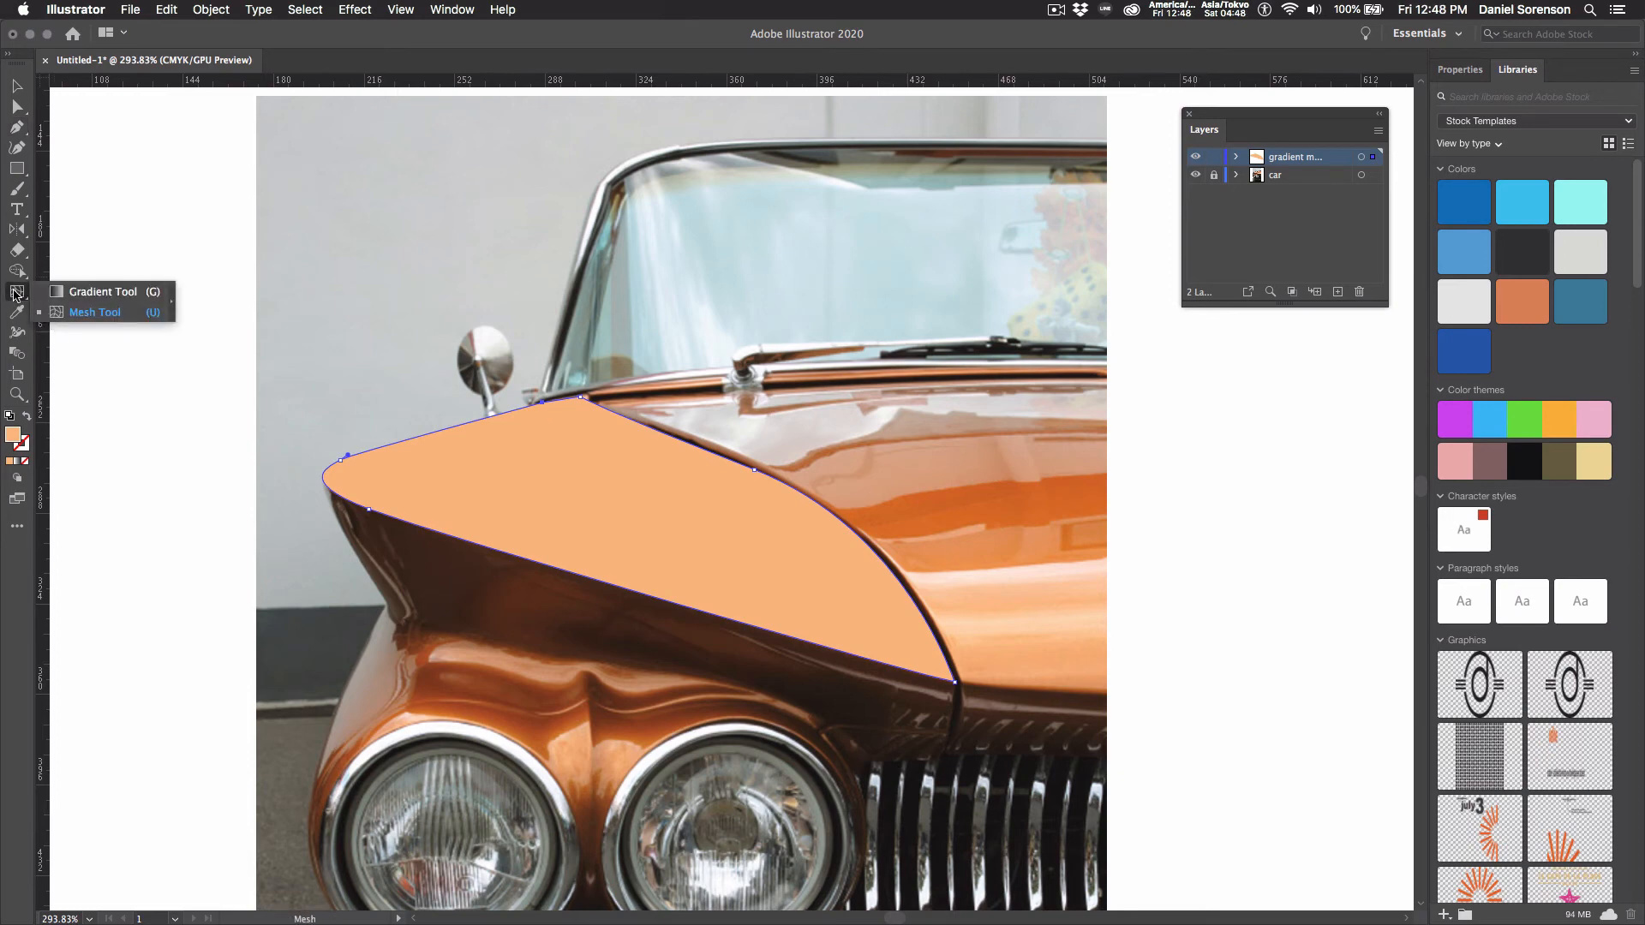
{"action": "left_click", "coordinate": [17, 293]}
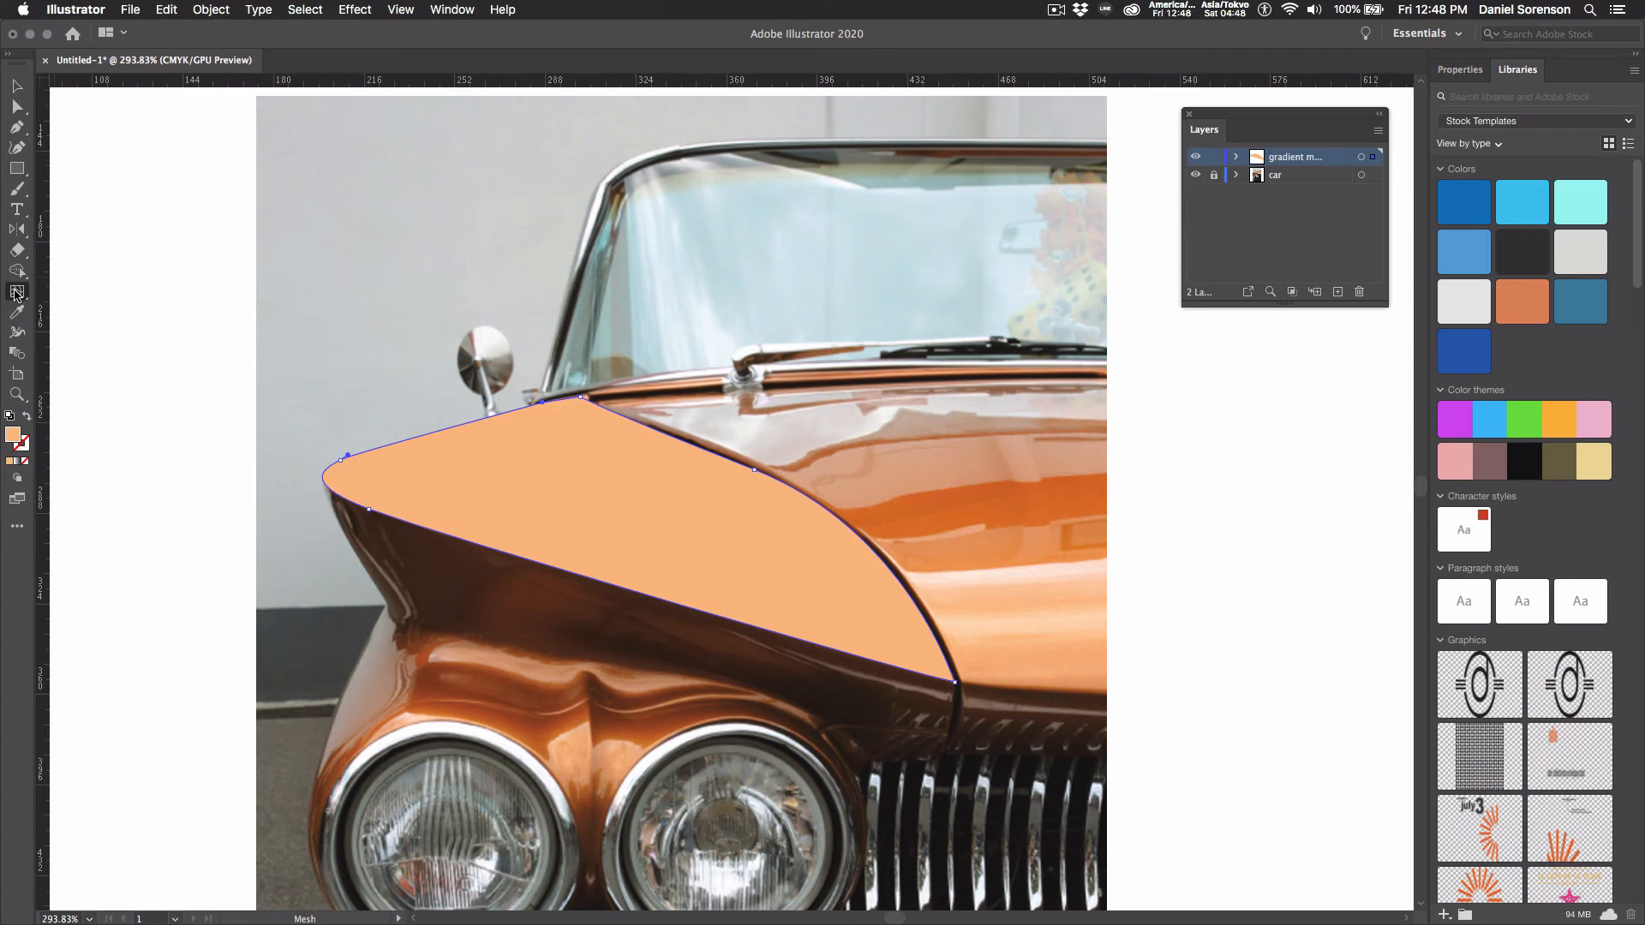
{"action": "key", "text": "super"}
{"action": "left_click", "coordinate": [219, 10]}
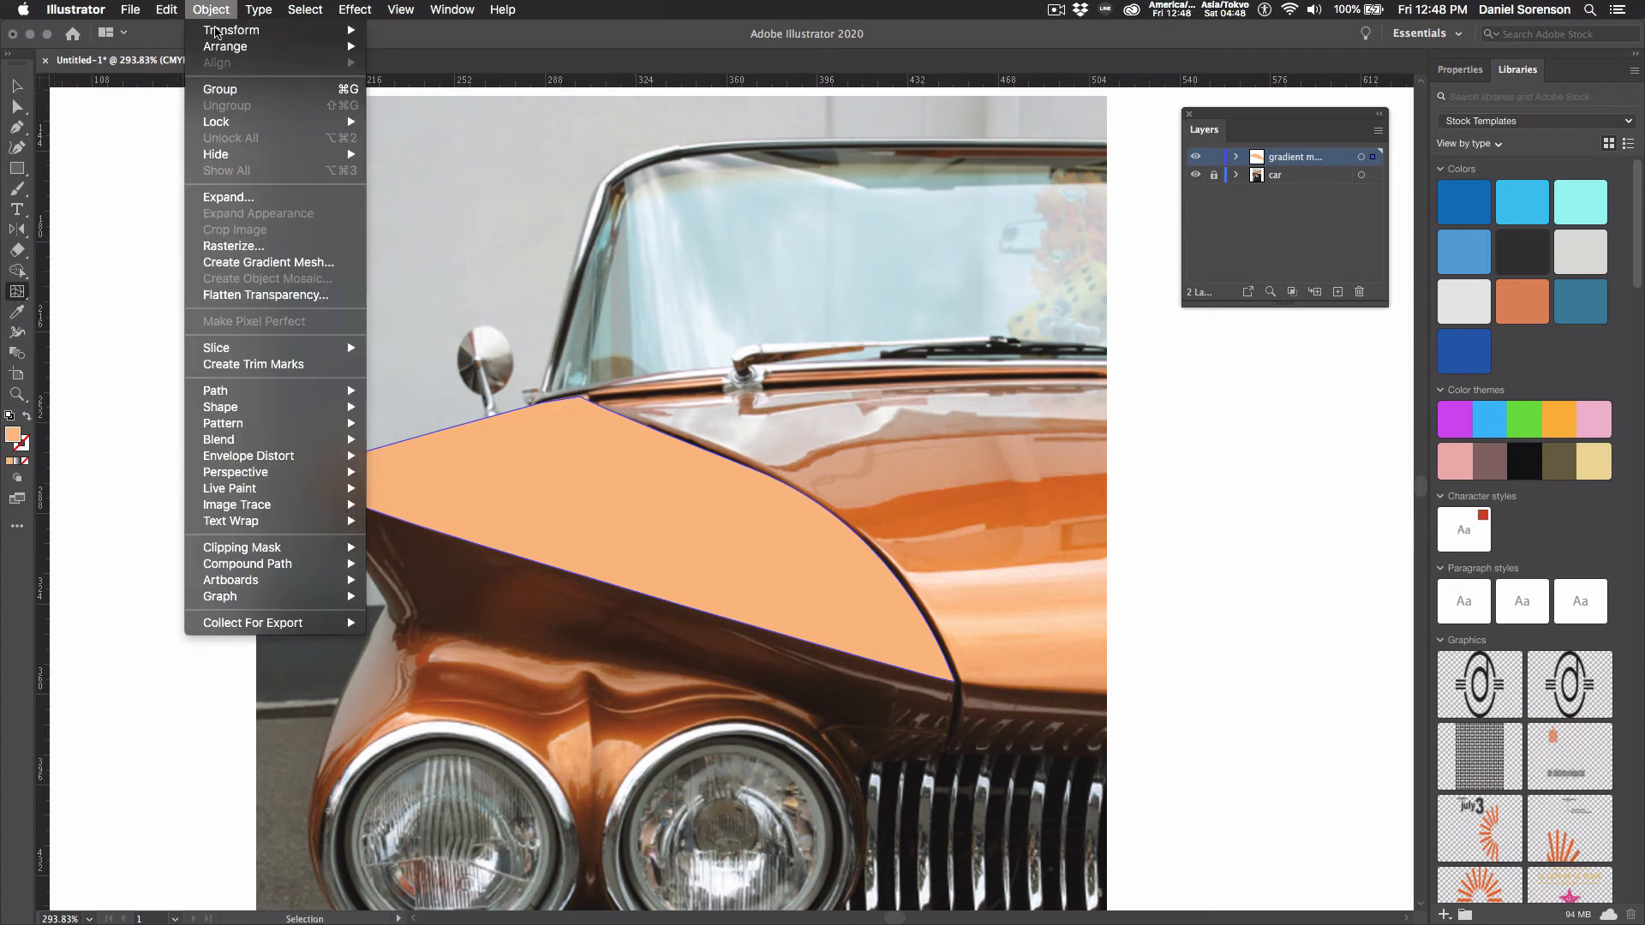
{"action": "left_click", "coordinate": [272, 262]}
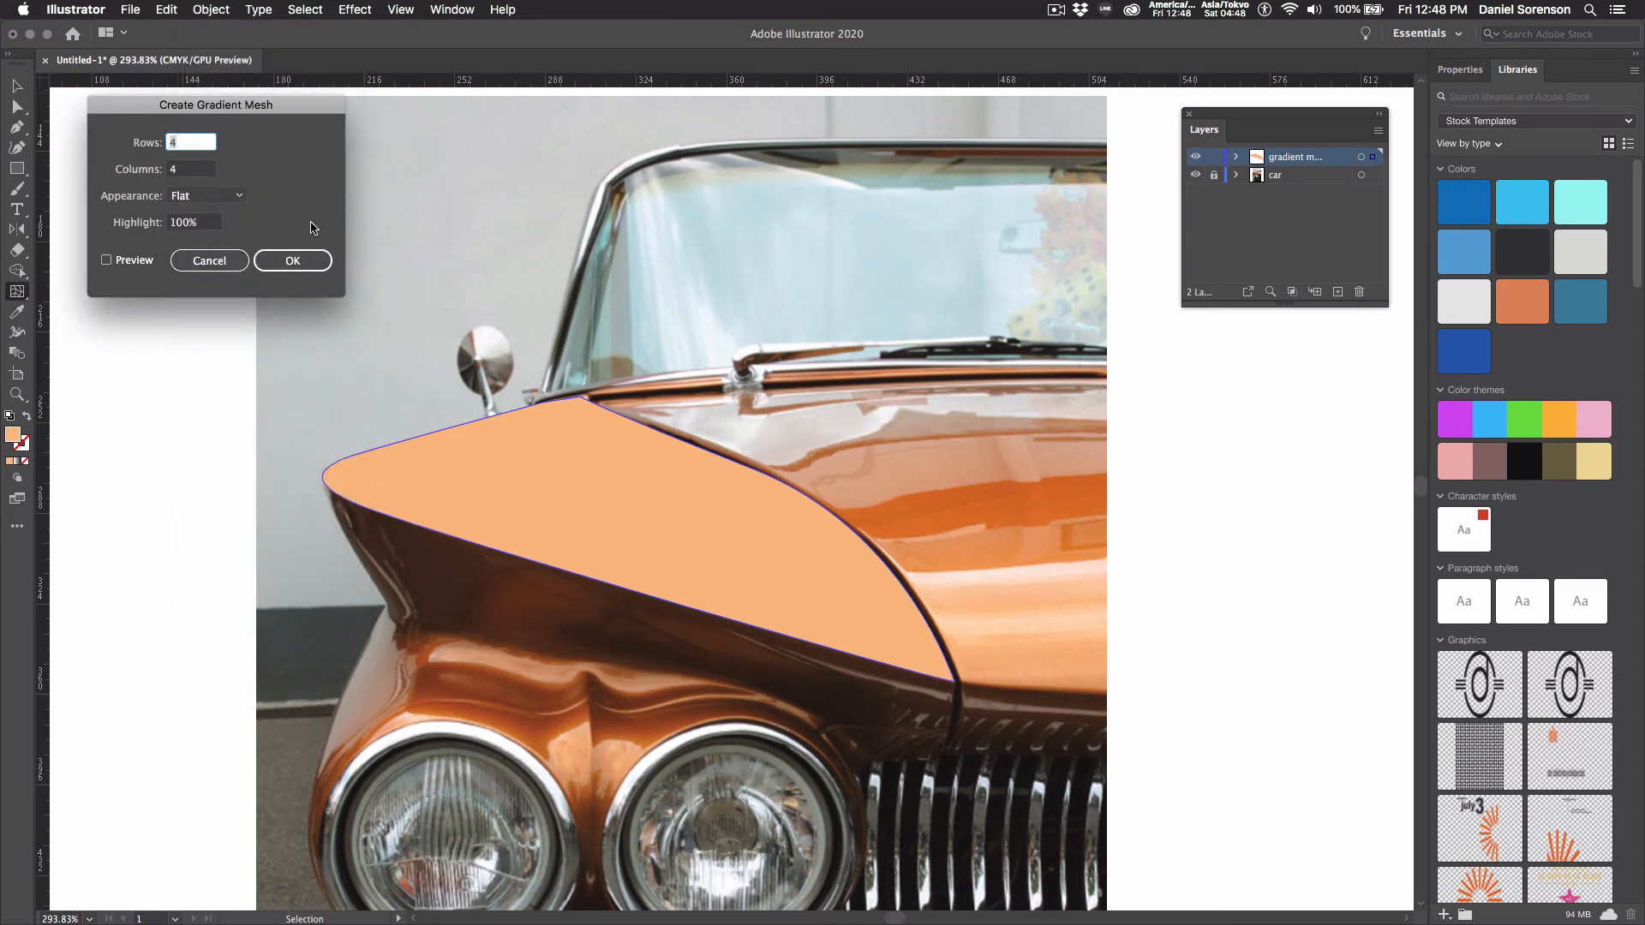
{"action": "left_click", "coordinate": [294, 258]}
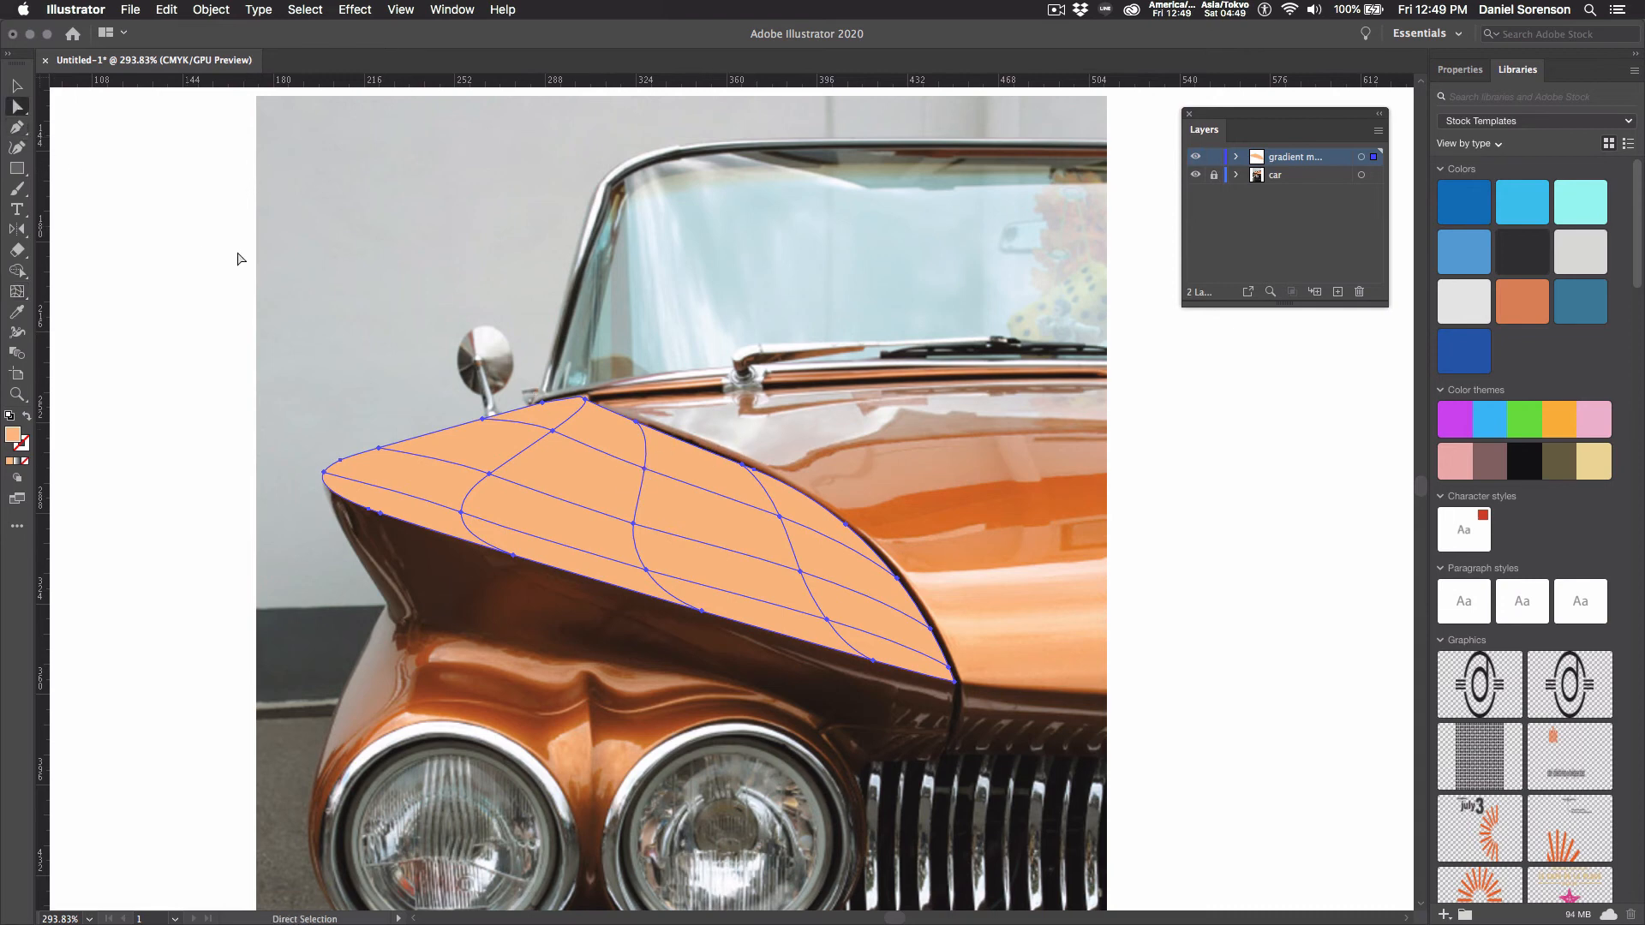
Step: Reposition the lower points and handles of the fender mesh's leftmost inner column line to smooth its curve
{"action": "mouse_move", "coordinate": [512, 555]}
{"action": "left_mouse_down"}
{"action": "mouse_move", "coordinate": [463, 546]}
{"action": "mouse_move", "coordinate": [477, 506]}
{"action": "mouse_move", "coordinate": [609, 594]}
{"action": "mouse_move", "coordinate": [500, 593]}
{"action": "mouse_move", "coordinate": [509, 626]}
{"action": "mouse_move", "coordinate": [497, 584]}
{"action": "left_mouse_up"}
{"action": "key", "text": "super+z"}
{"action": "key", "text": "super+space"}
{"action": "left_click", "coordinate": [505, 564]}
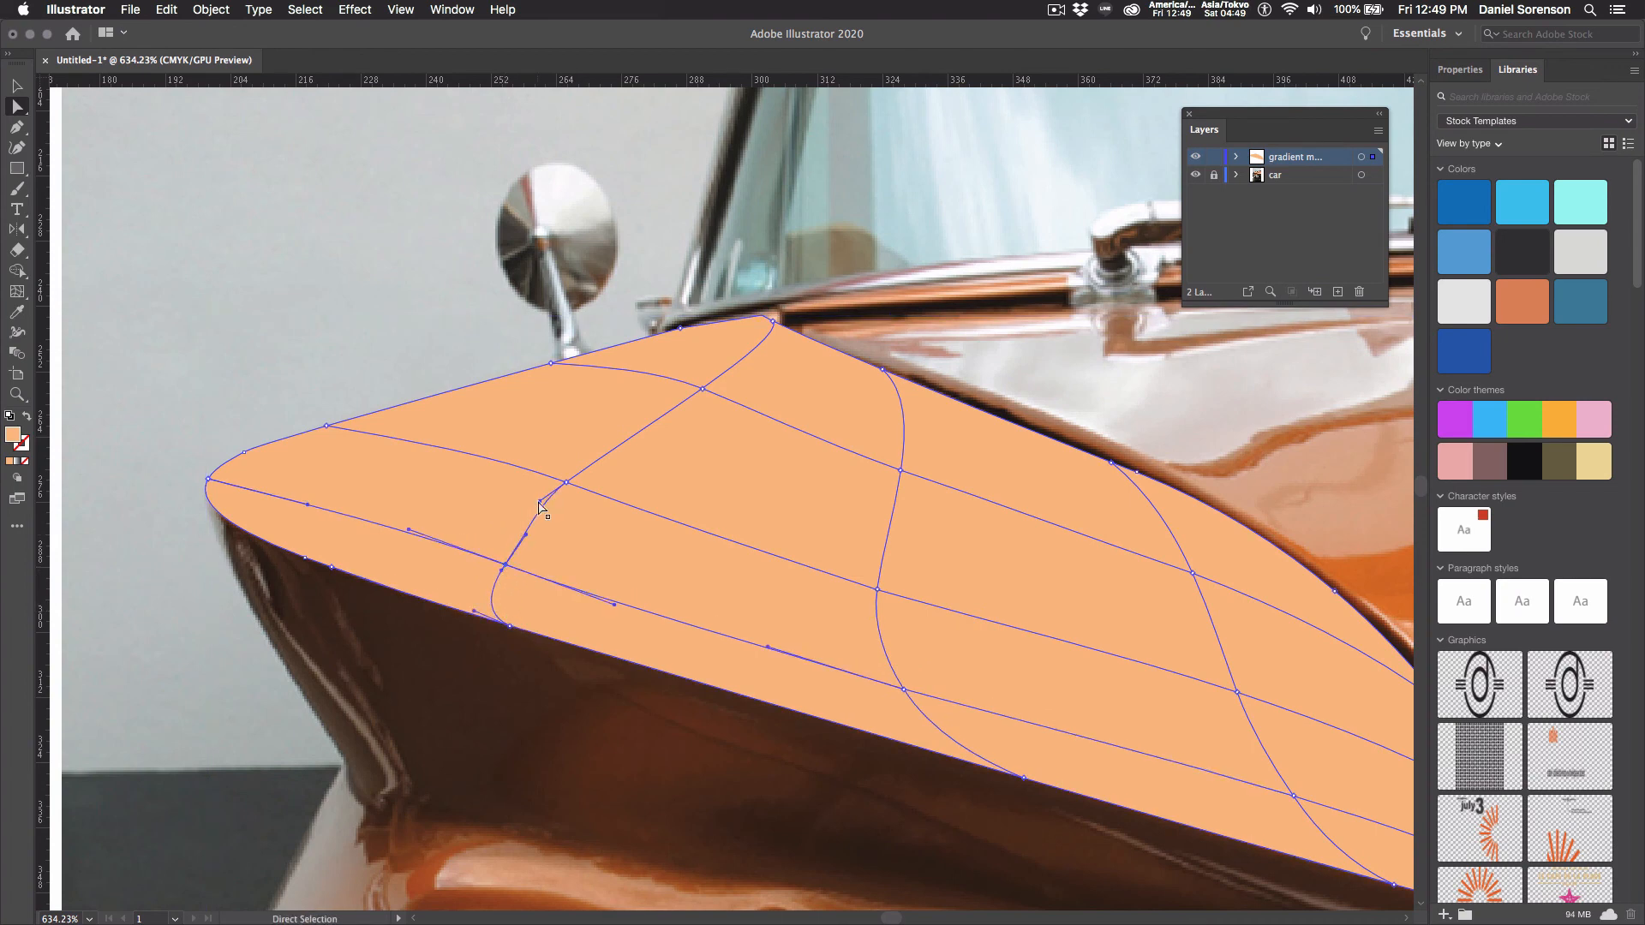
{"action": "left_click_drag", "start_coordinate": [540, 501], "coordinate": [547, 503]}
{"action": "left_click_drag", "start_coordinate": [505, 568], "coordinate": [481, 555]}
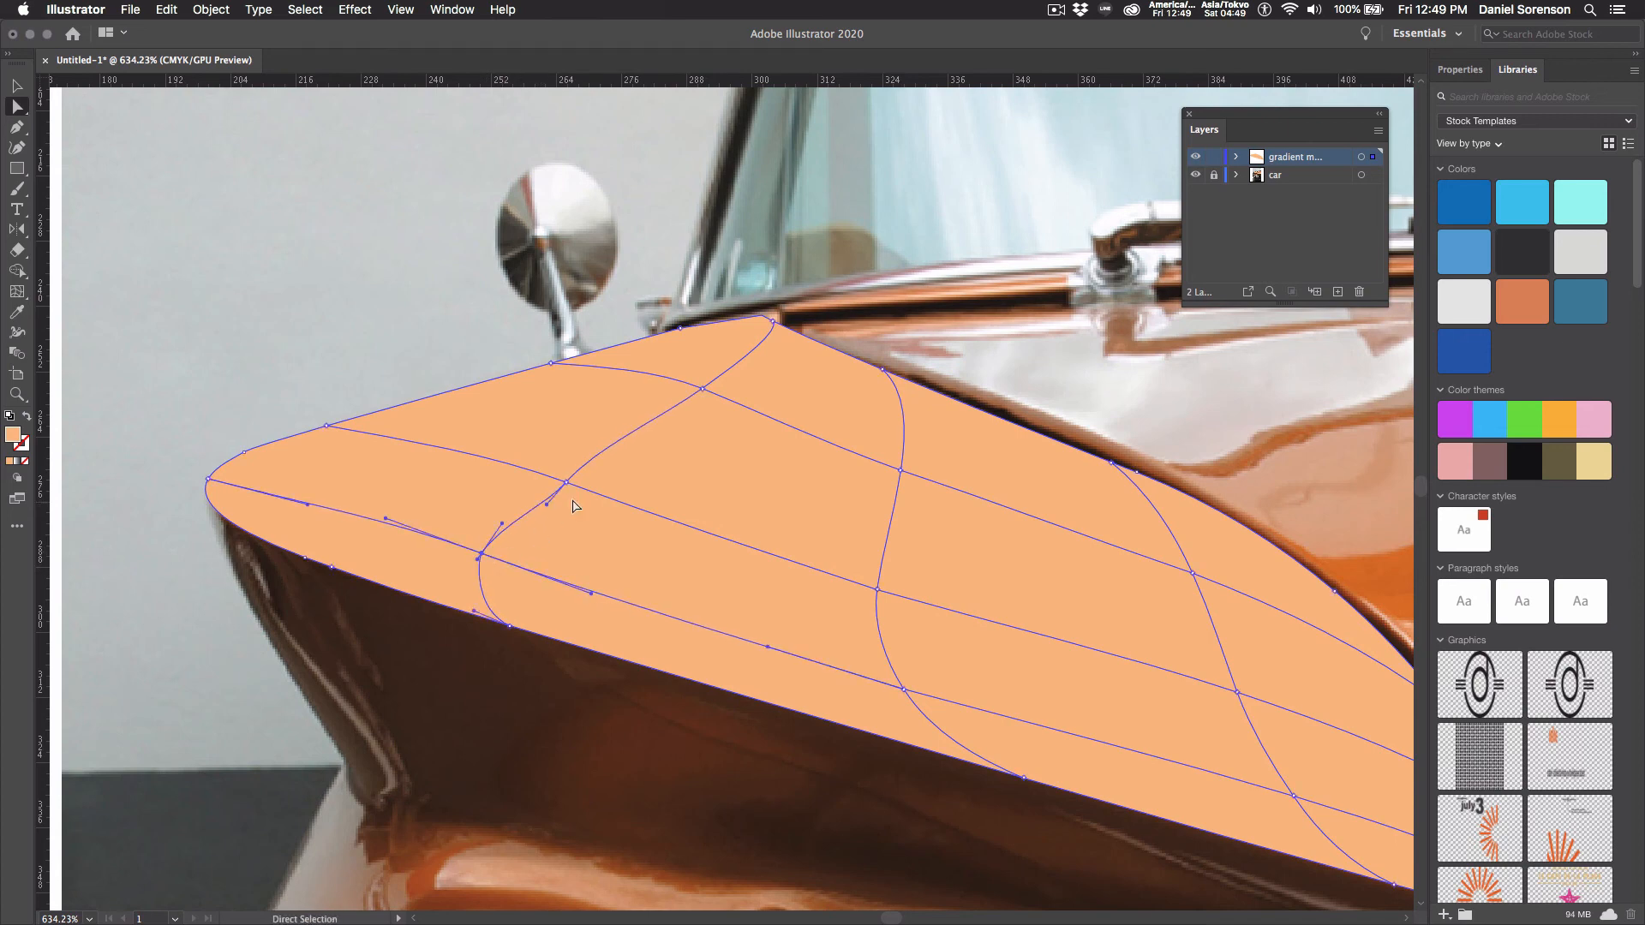
{"action": "left_click", "coordinate": [565, 484]}
{"action": "left_click_drag", "start_coordinate": [544, 500], "coordinate": [541, 498]}
{"action": "left_click_drag", "start_coordinate": [512, 628], "coordinate": [491, 620]}
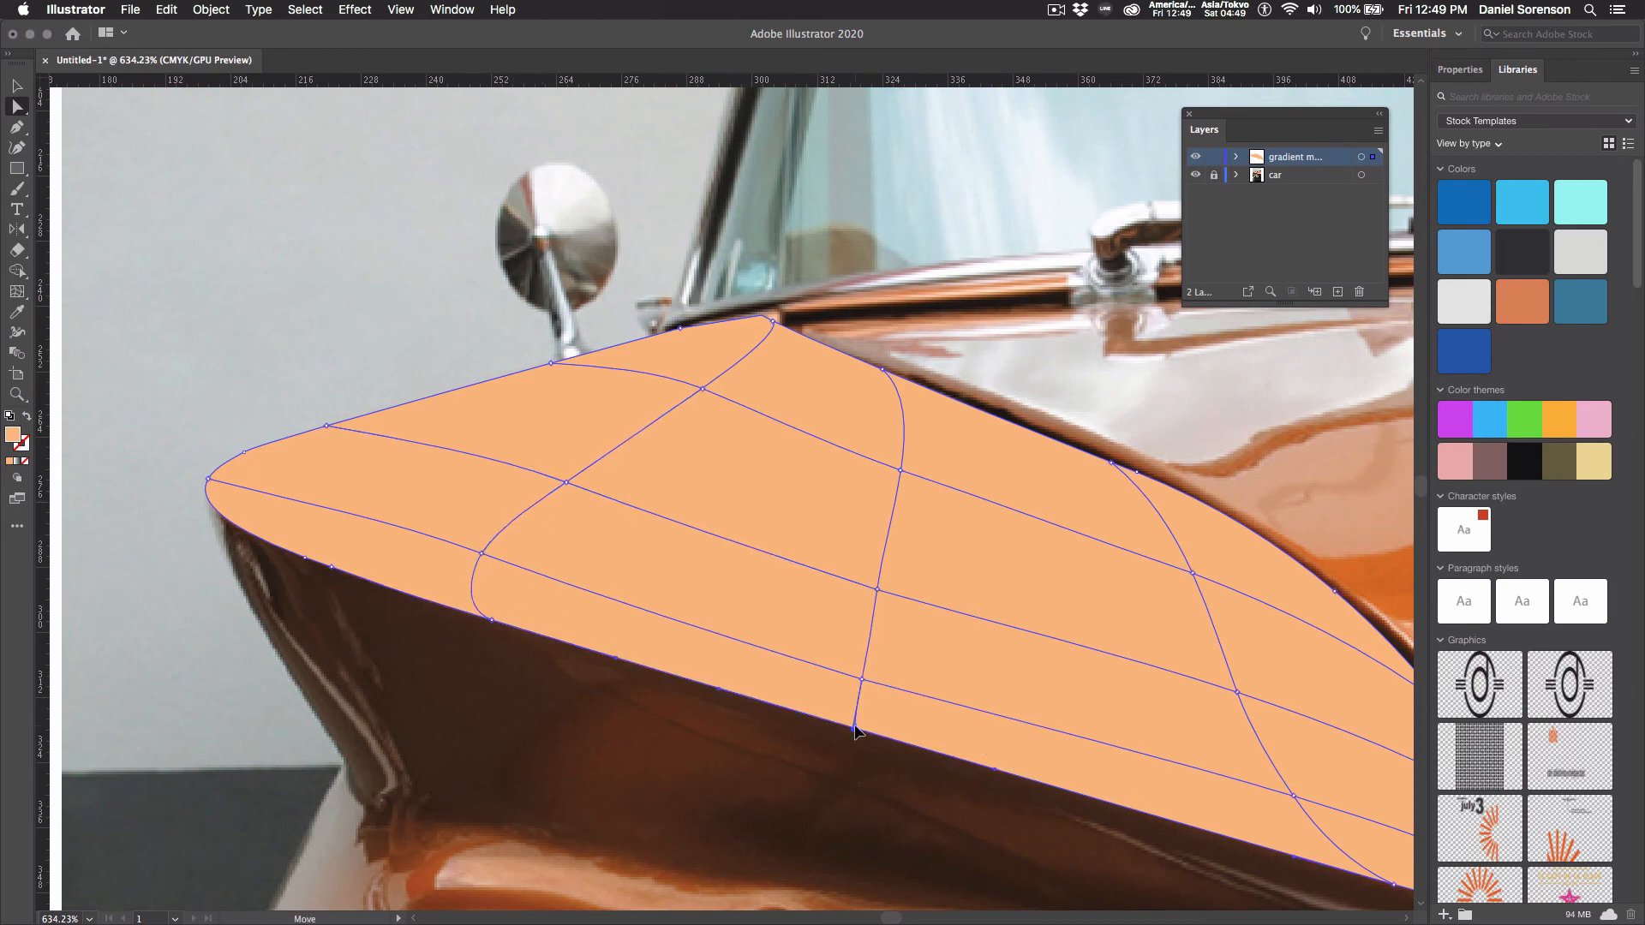
Step: Adjust the points and handles of the middle and rightmost inner column lines so they flow smoothly across the fender
{"action": "left_click_drag", "start_coordinate": [856, 729], "coordinate": [854, 728]}
{"action": "left_click_drag", "start_coordinate": [1241, 774], "coordinate": [925, 686]}
{"action": "left_click_drag", "start_coordinate": [1088, 807], "coordinate": [1007, 764]}
{"action": "left_click", "coordinate": [932, 612]}
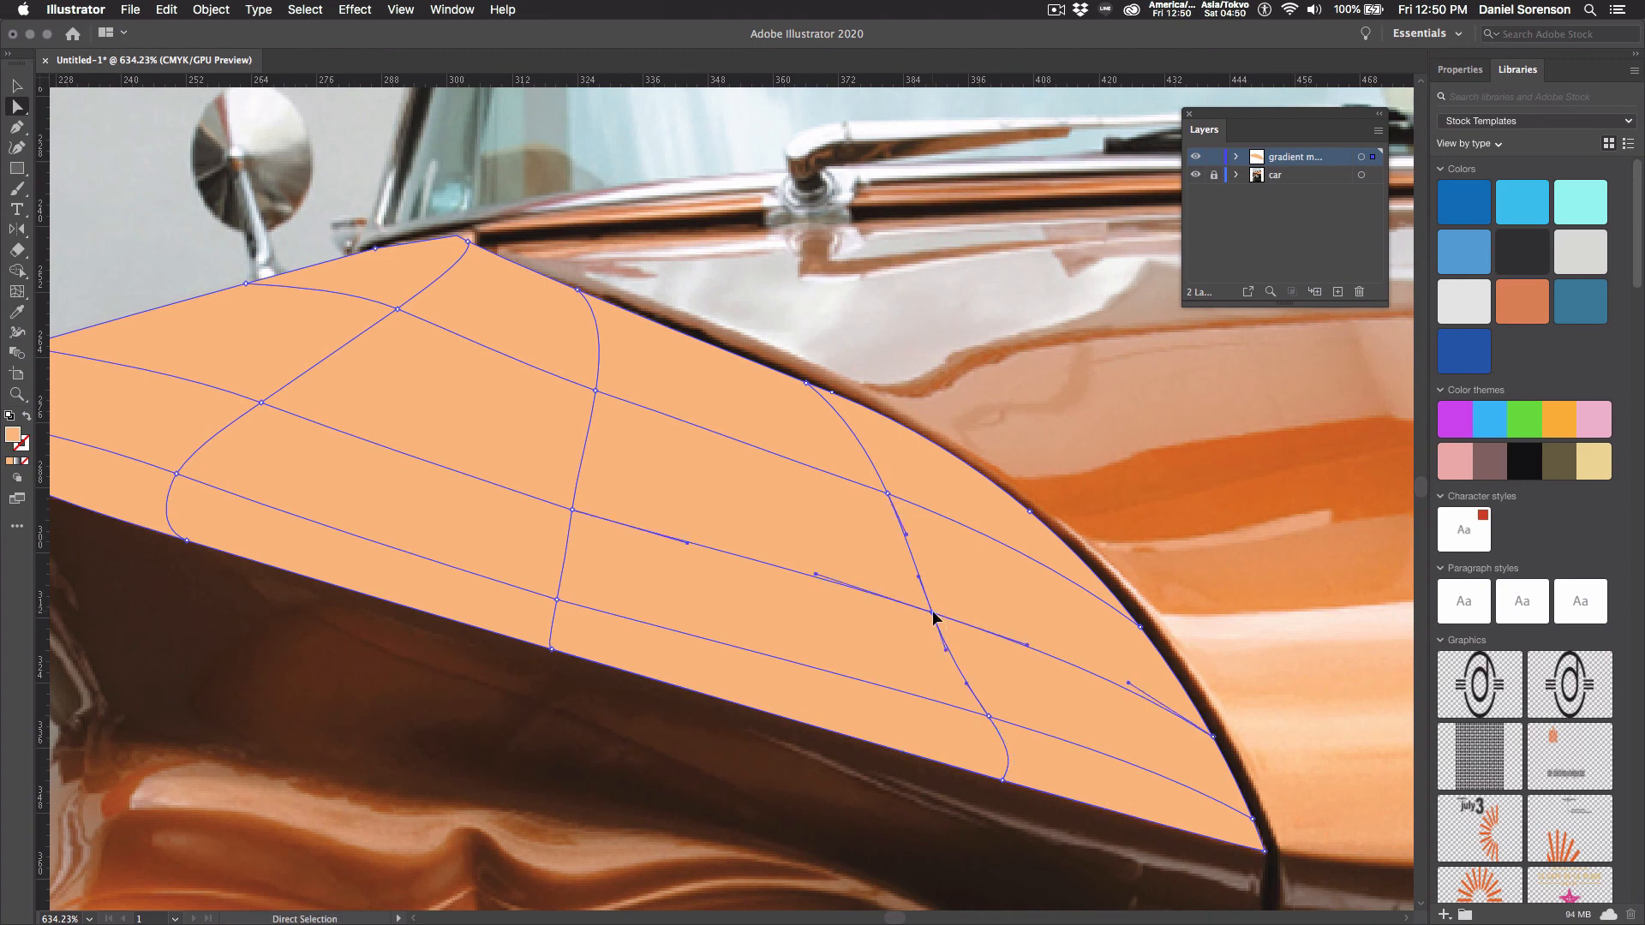
{"action": "left_click_drag", "start_coordinate": [946, 649], "coordinate": [950, 647]}
{"action": "left_click_drag", "start_coordinate": [887, 495], "coordinate": [872, 486]}
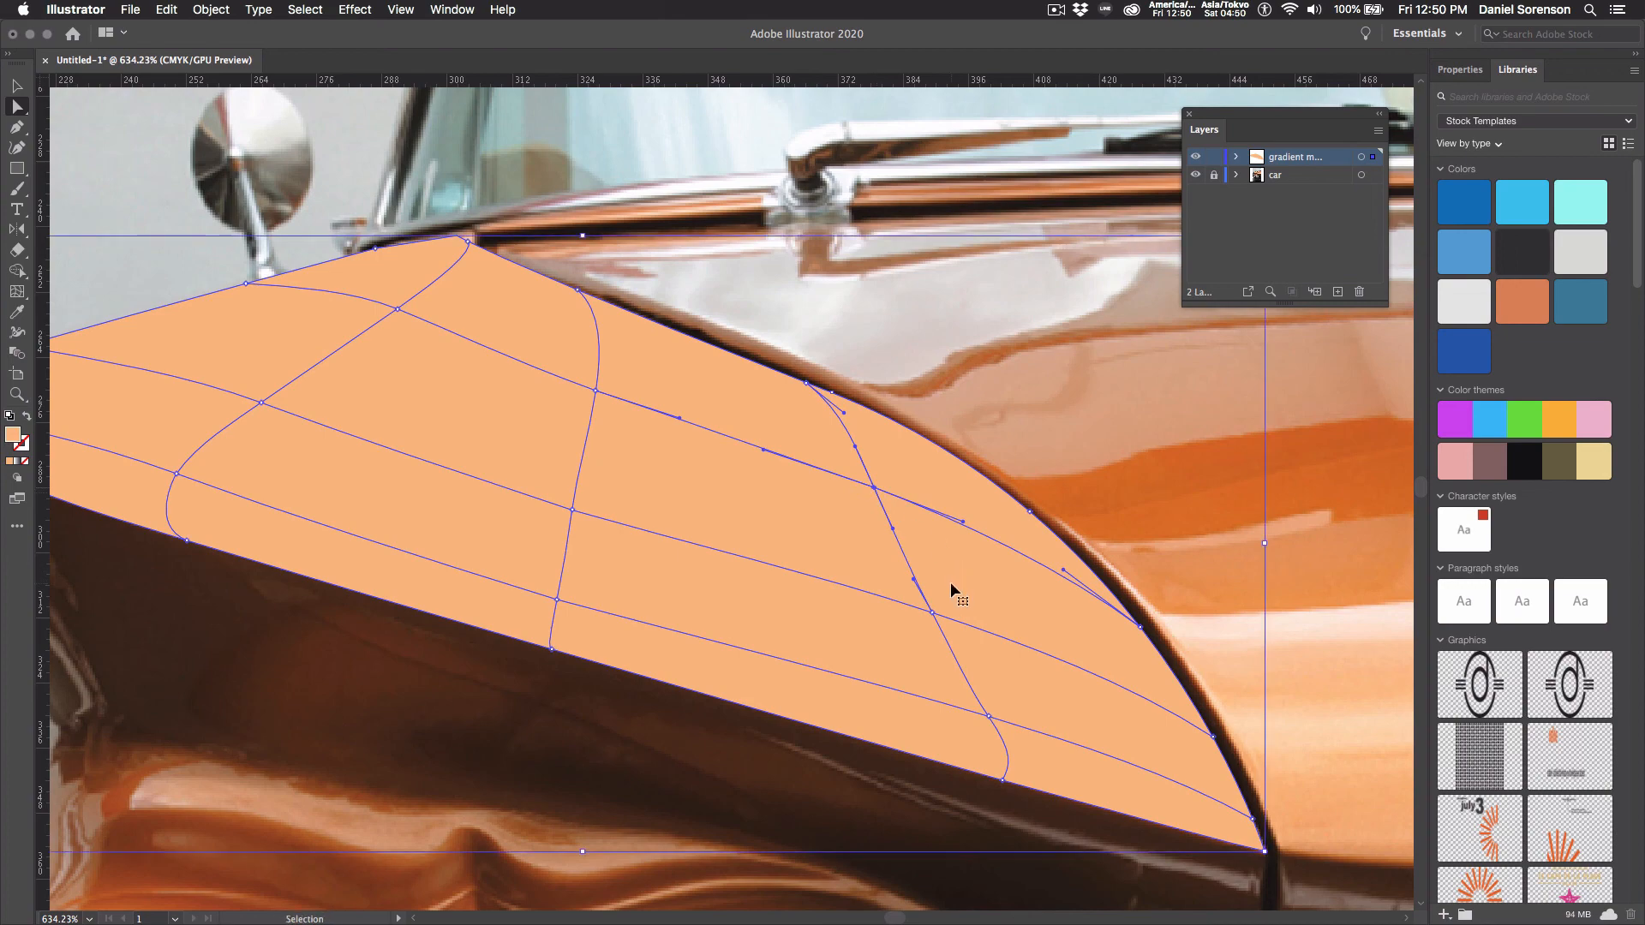
Step: Color the points along the uppermost inner mesh row with a darker orange sampled from the car's hood
{"action": "key", "text": "super+minus"}
{"action": "key", "text": "super+minus"}
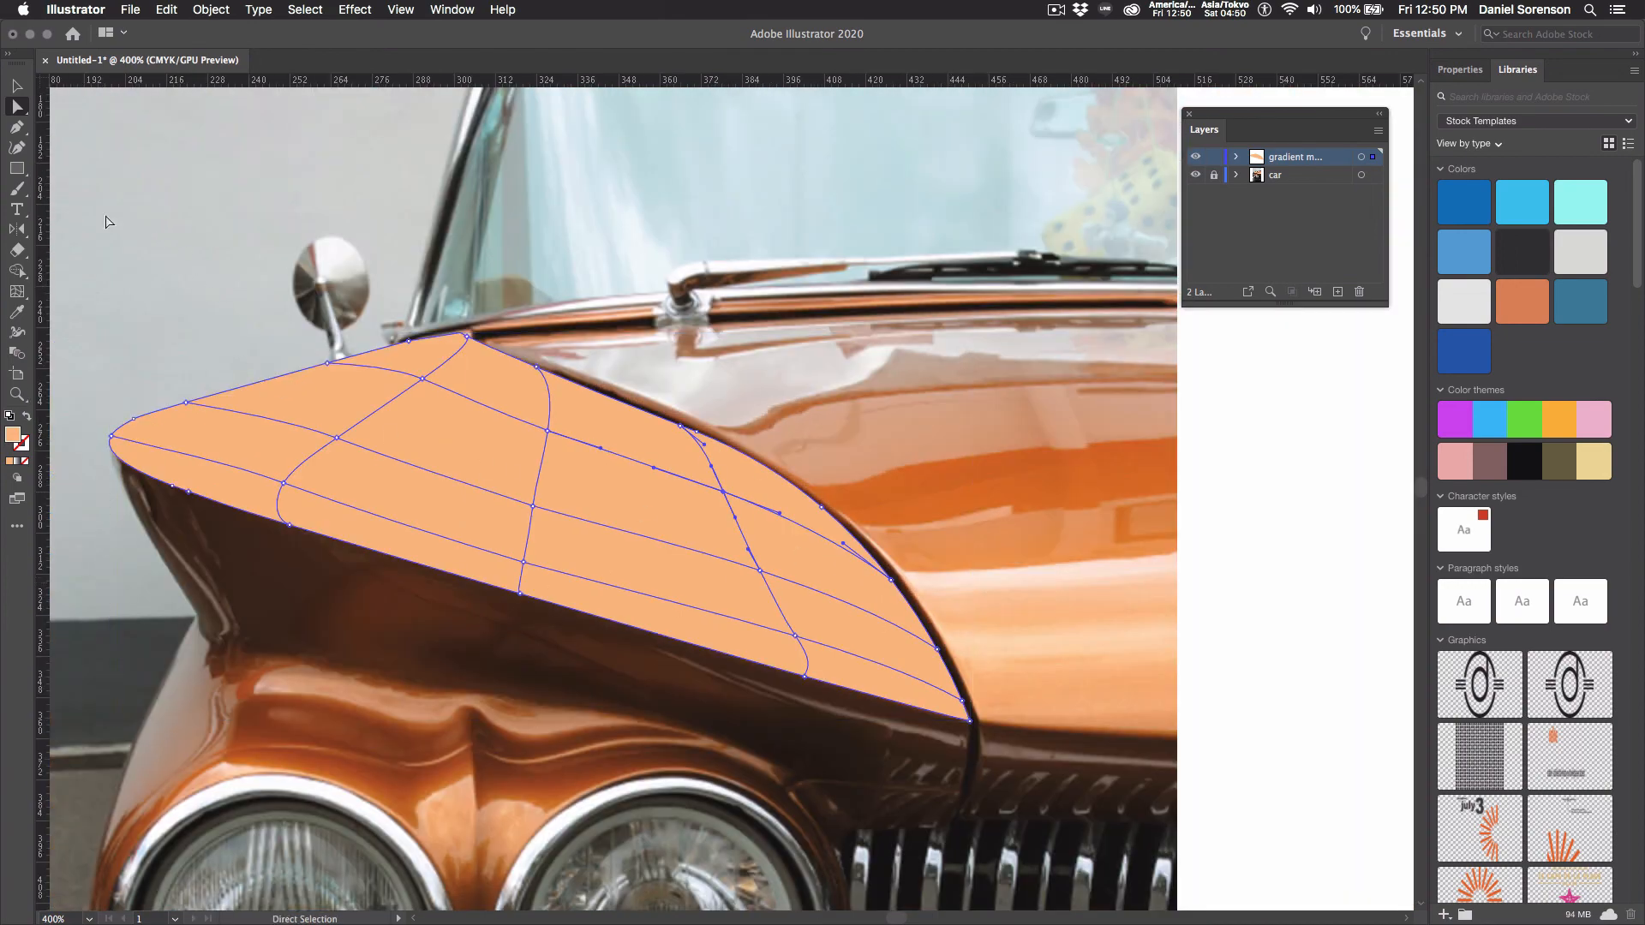
{"action": "left_click", "coordinate": [126, 205]}
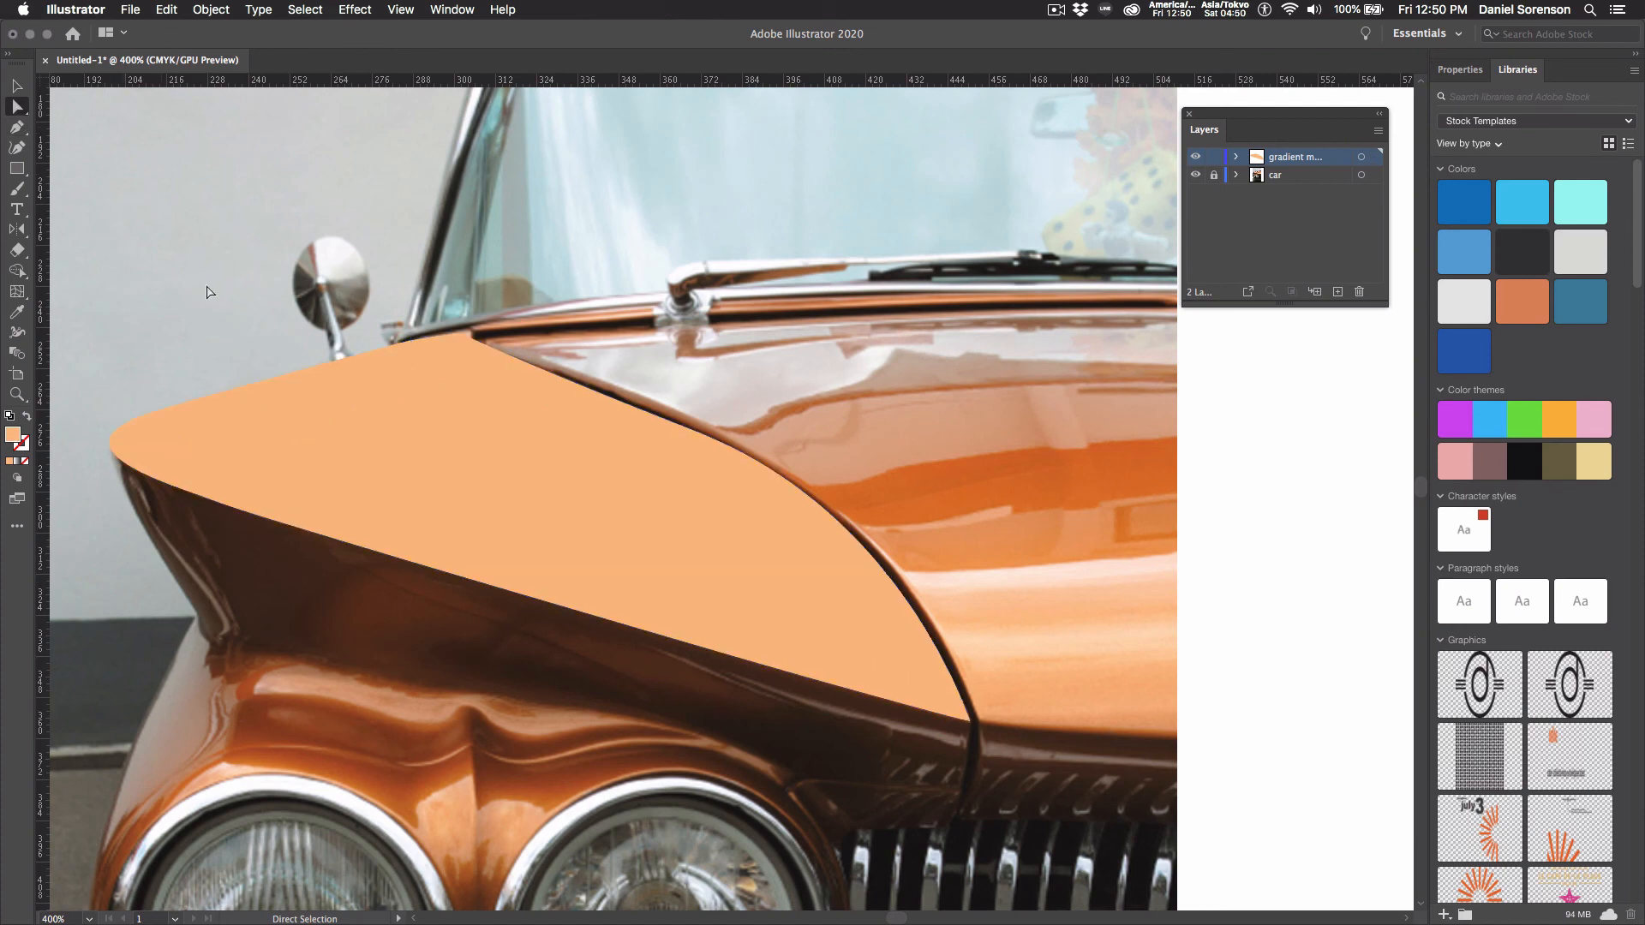
{"action": "left_click", "coordinate": [332, 377]}
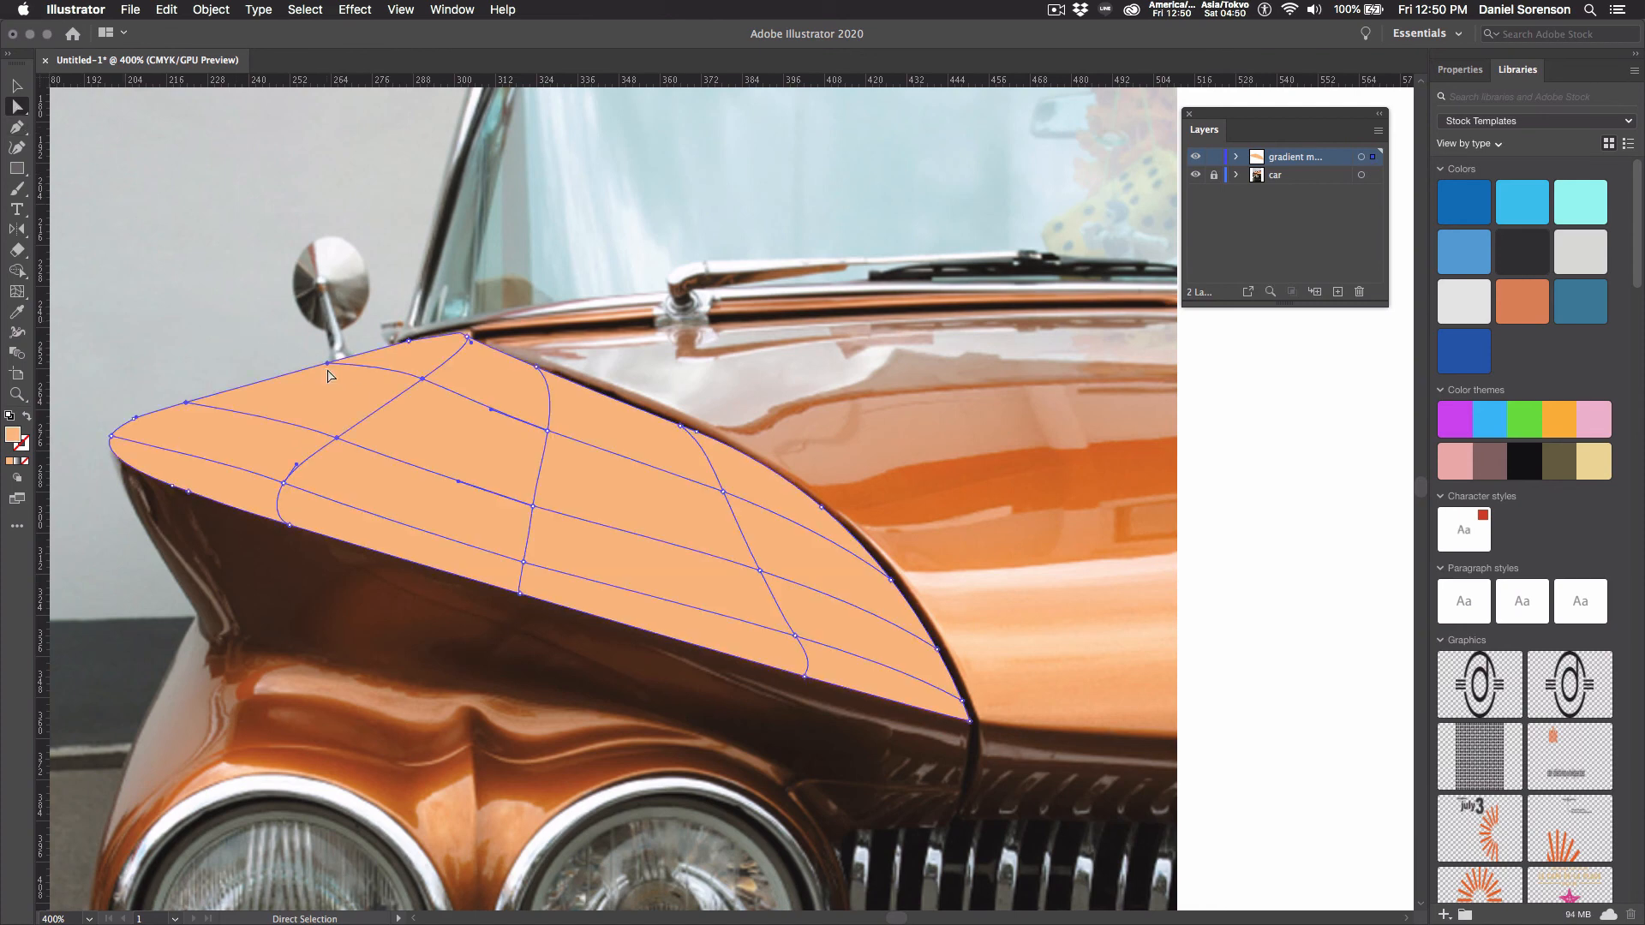
{"action": "left_click", "coordinate": [892, 581], "text": "shift"}
{"action": "key", "text": "i"}
{"action": "left_click", "coordinate": [943, 534]}
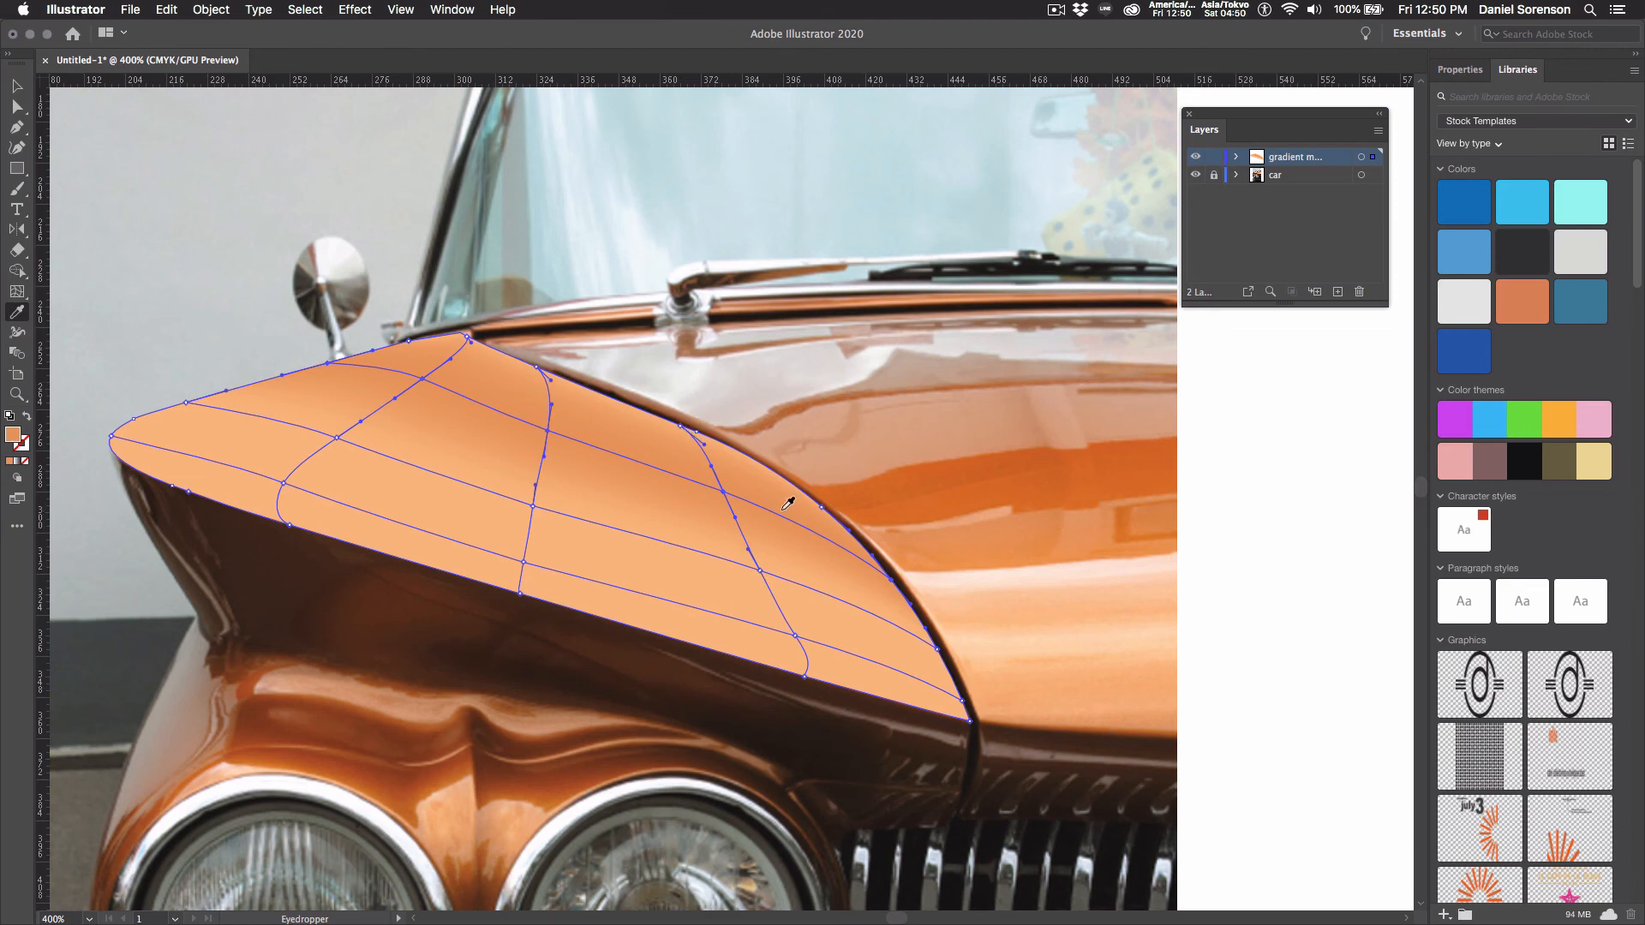
Step: Add three mesh rows to the fender: one near its top edge and two below the orange row
{"action": "left_click", "coordinate": [14, 293]}
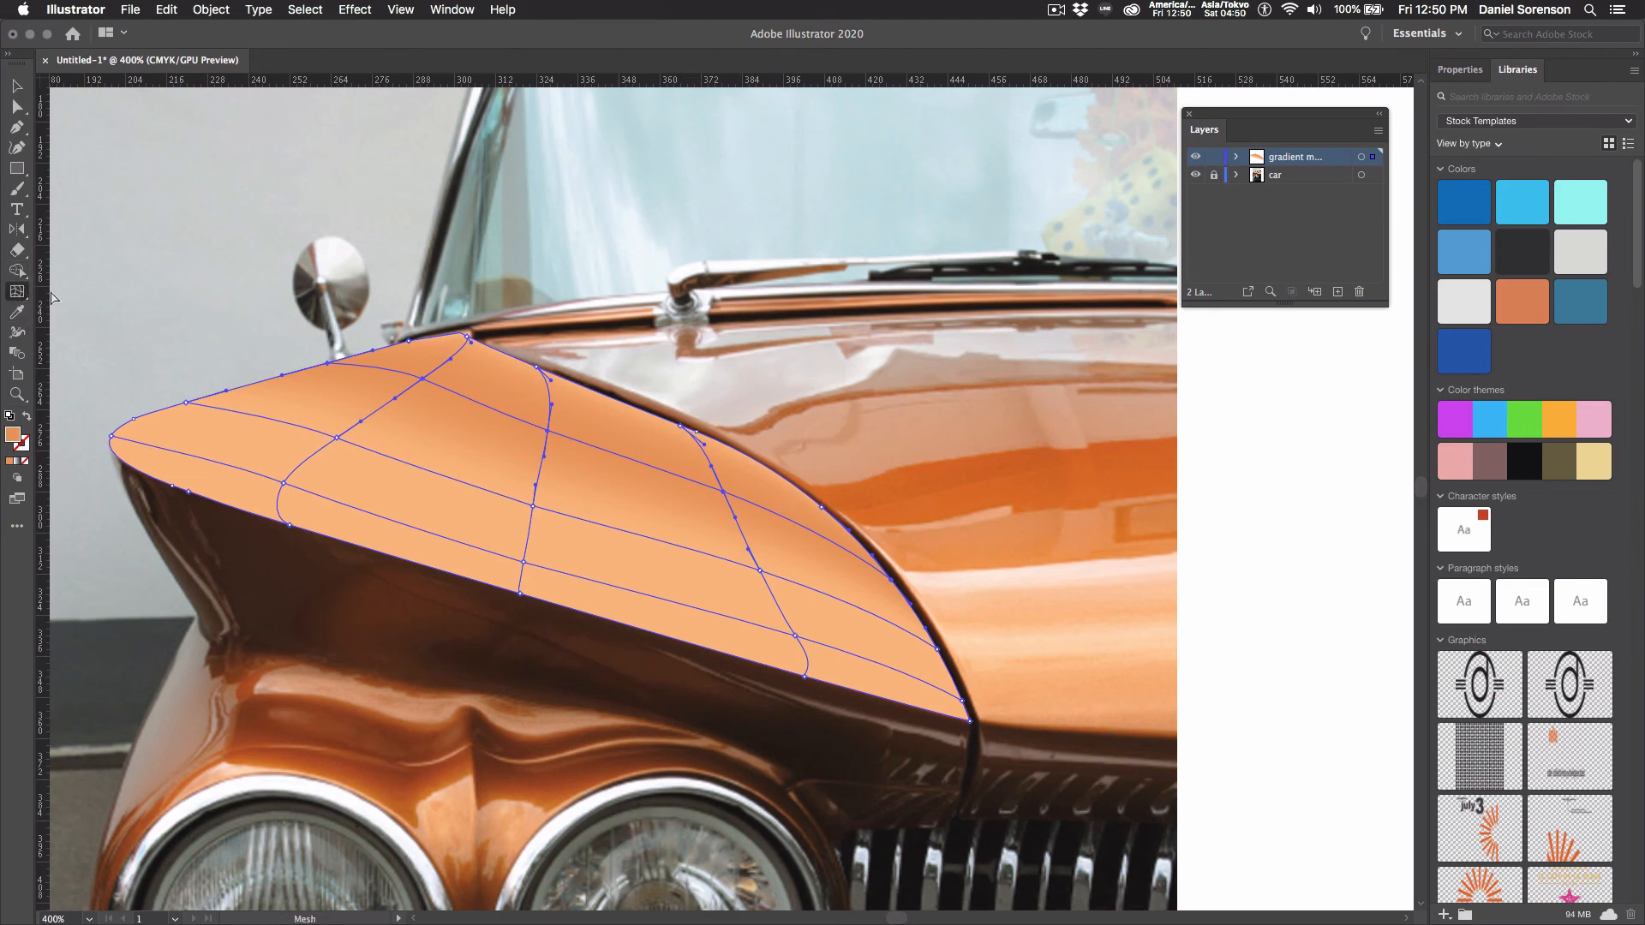
{"action": "left_click", "coordinate": [457, 352]}
{"action": "left_click", "coordinate": [267, 385]}
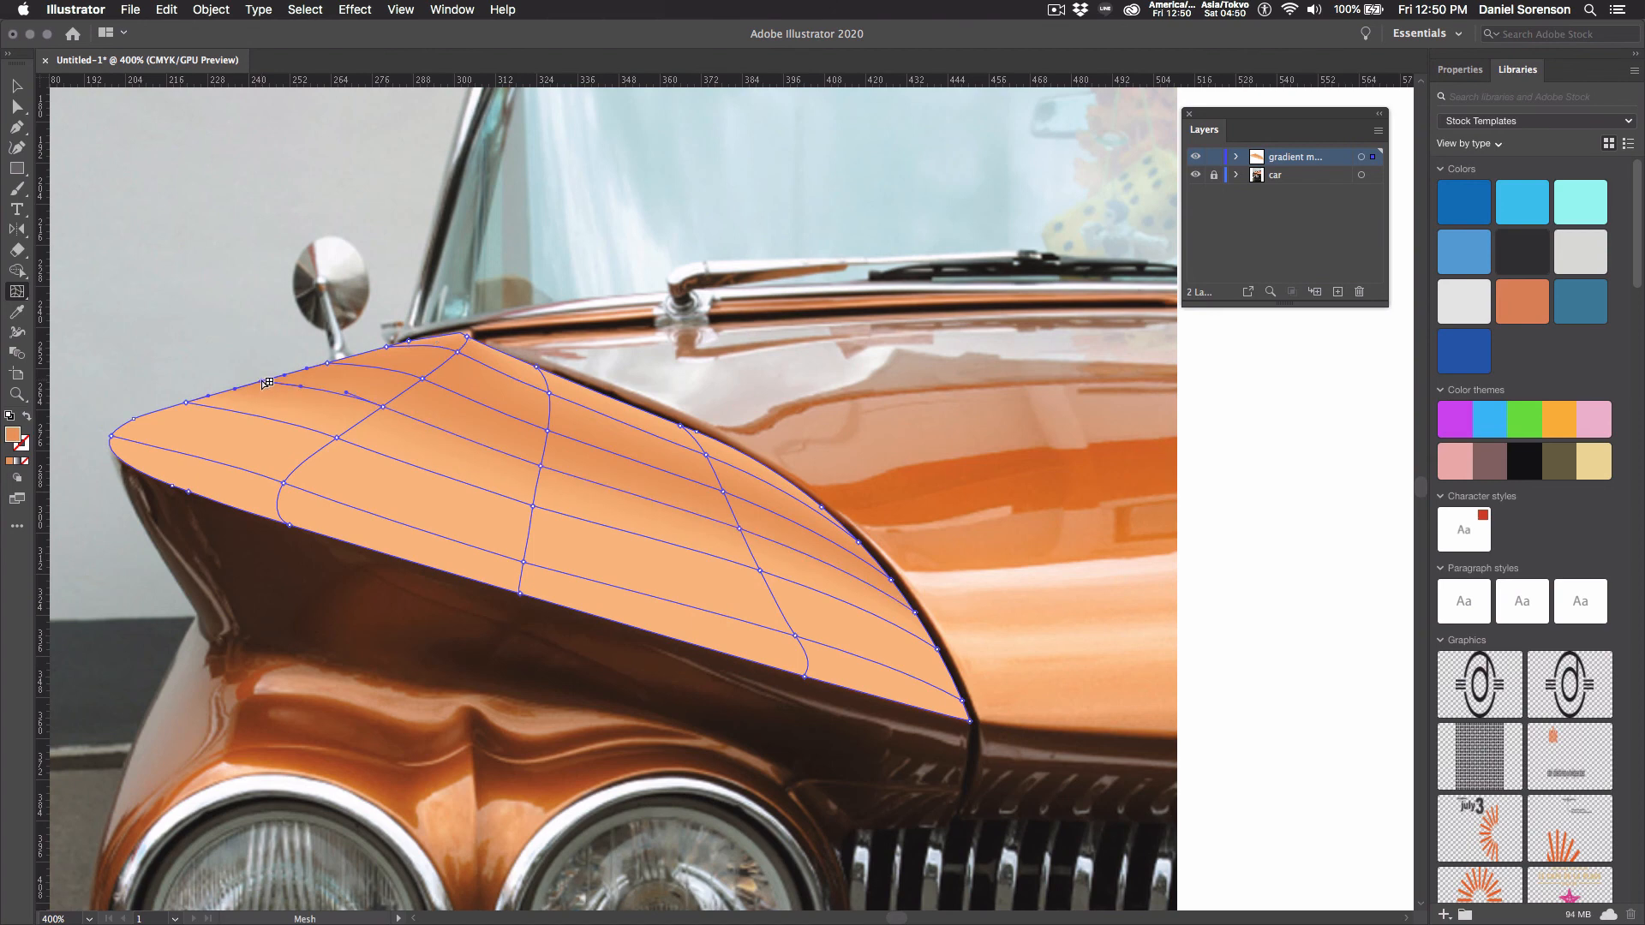
{"action": "left_click", "coordinate": [452, 434]}
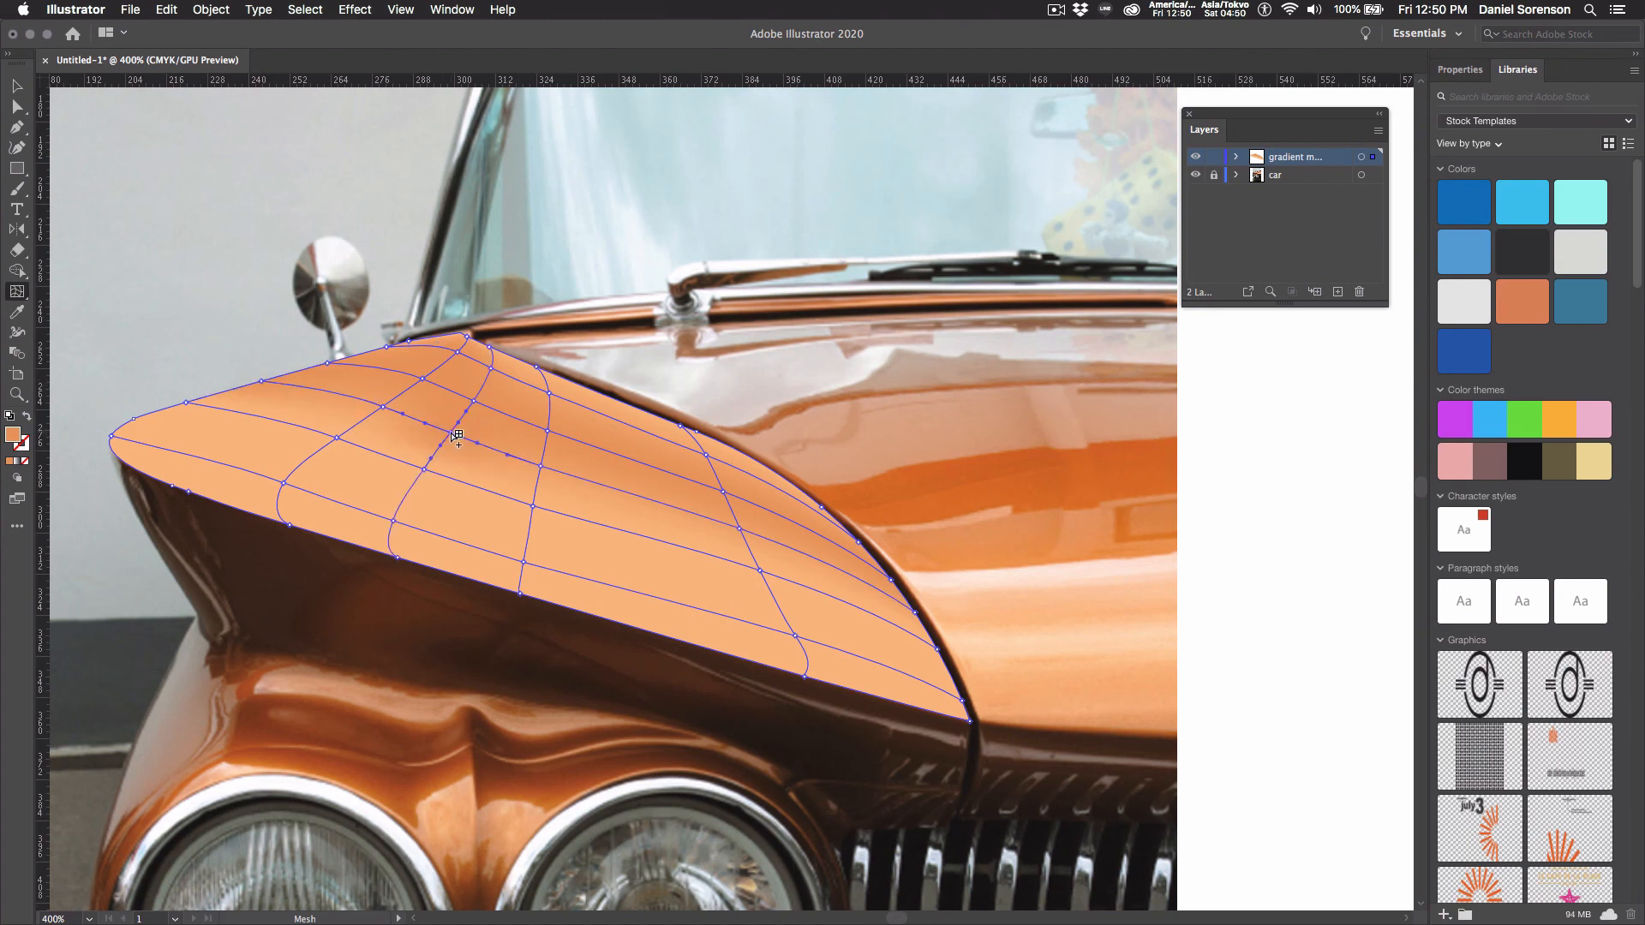
{"action": "key", "text": "super+z"}
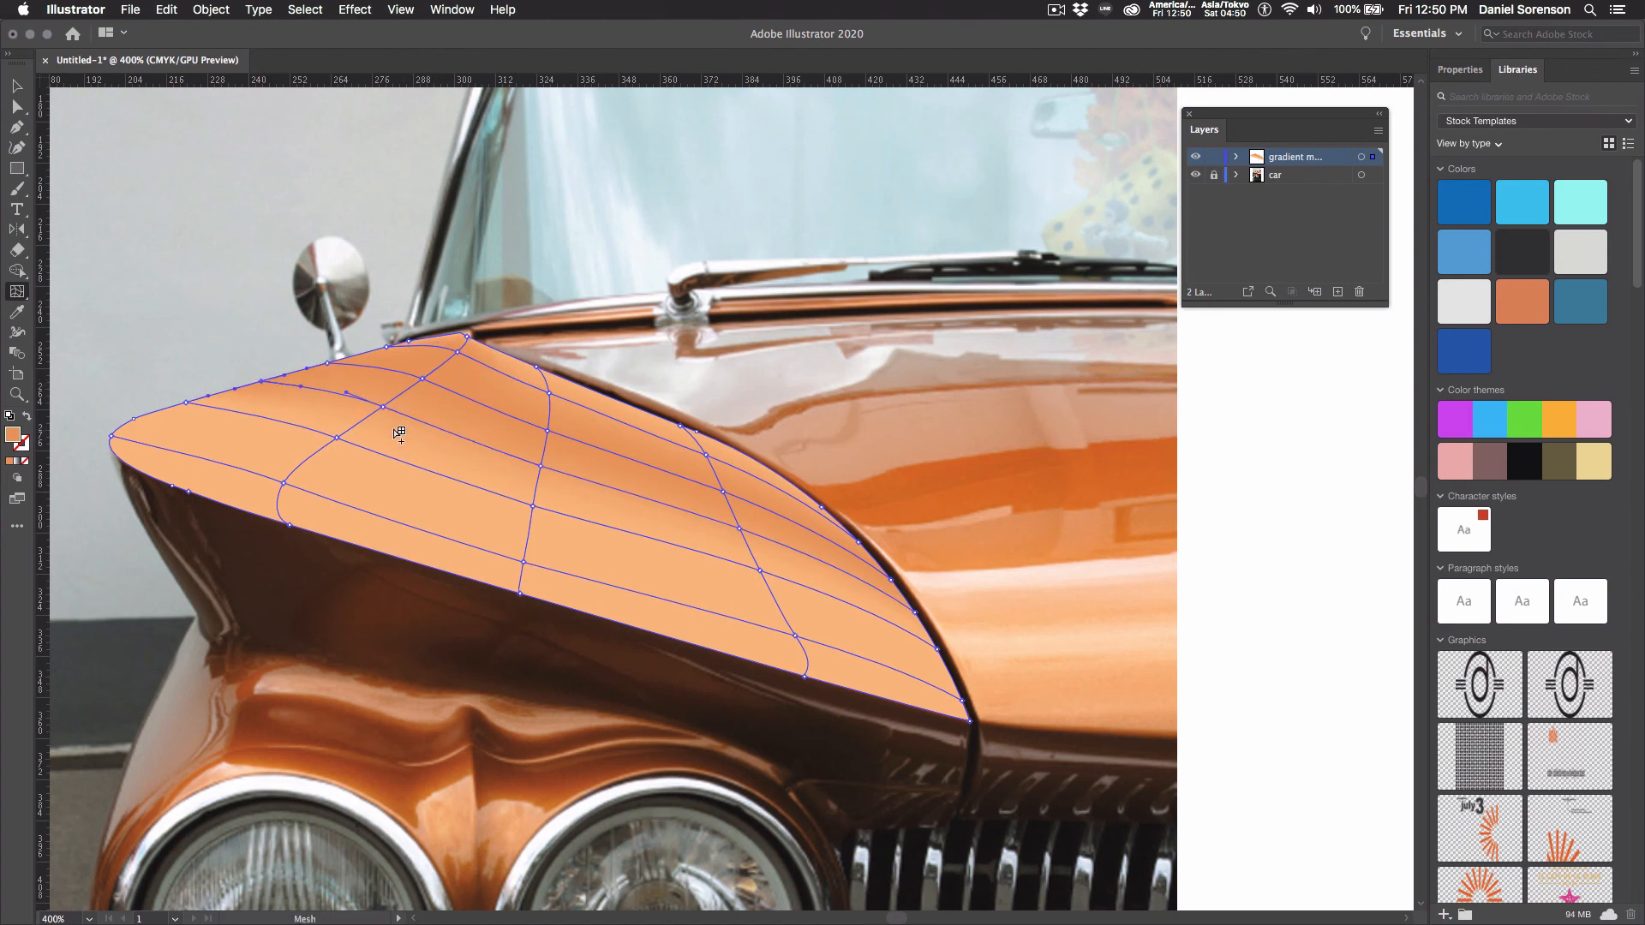
{"action": "left_click", "coordinate": [246, 388]}
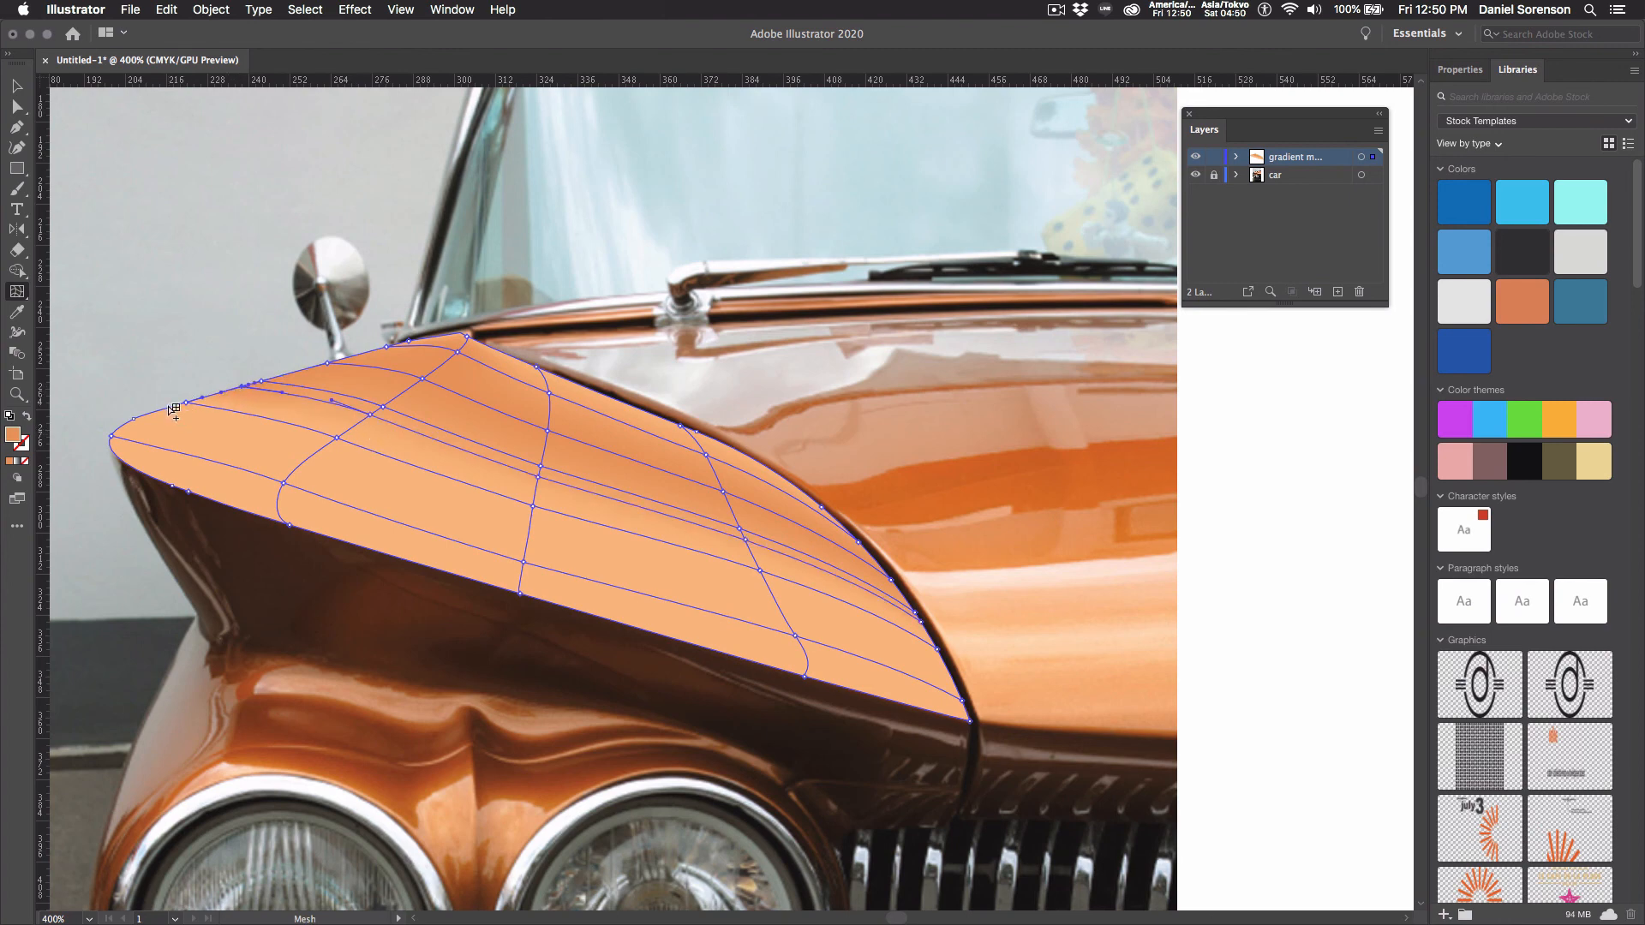
Step: Color the mesh points along the fender's upper edge with light gray sampled from the hood's reflection
{"action": "left_click", "coordinate": [18, 112]}
{"action": "left_click", "coordinate": [467, 343]}
{"action": "left_click", "coordinate": [537, 368], "text": "shift"}
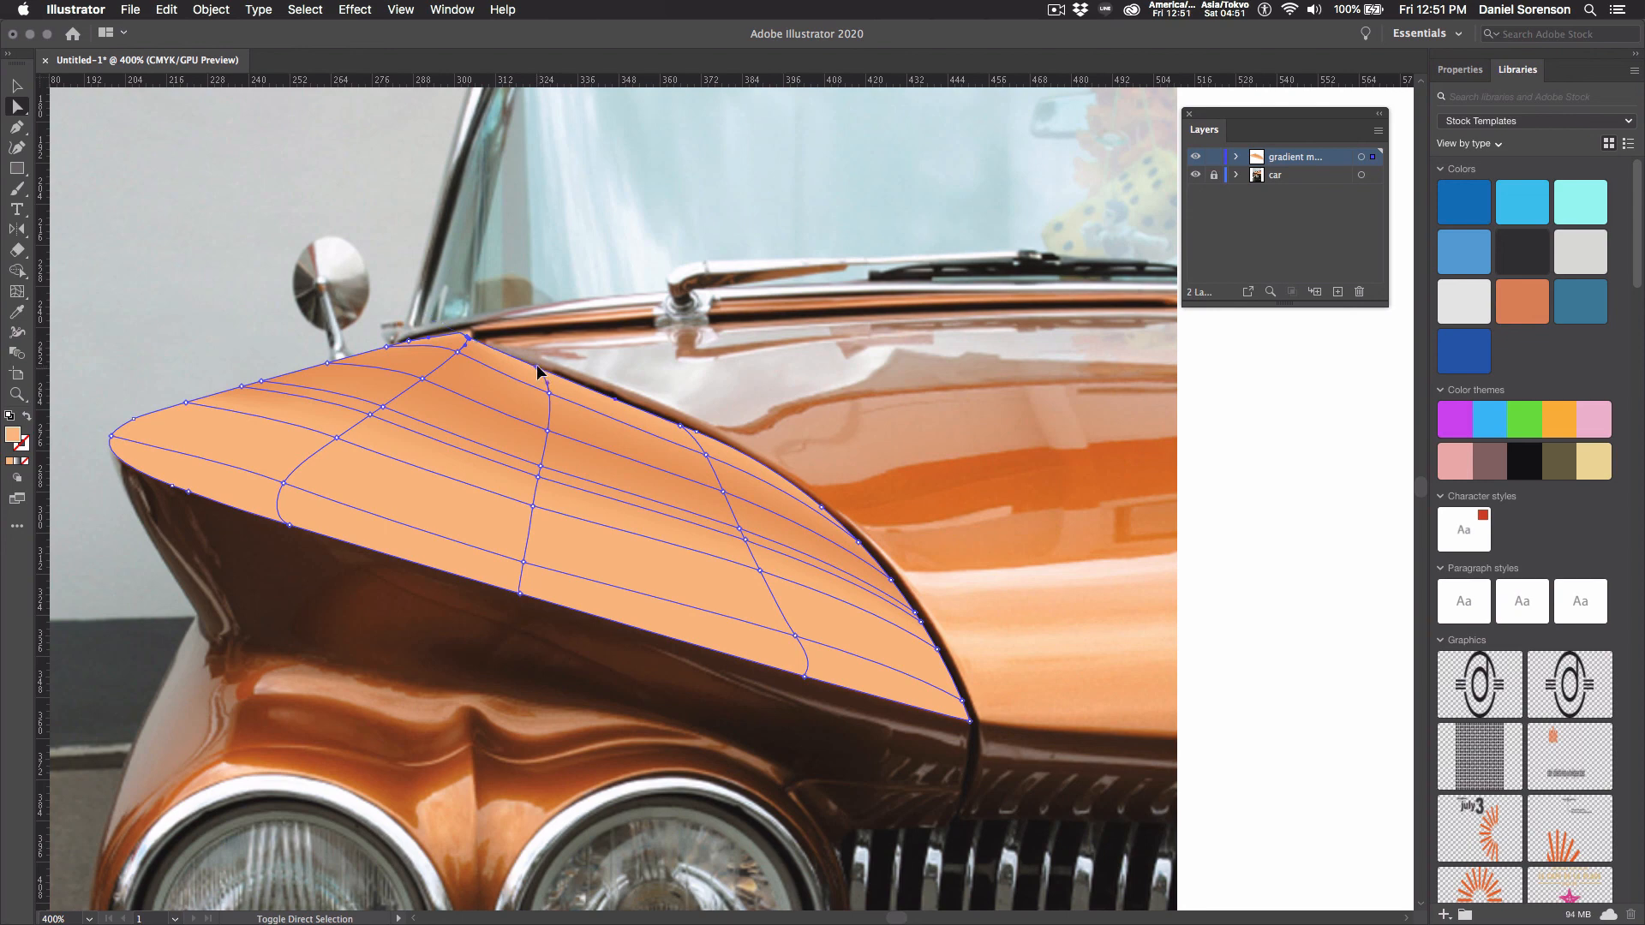
{"action": "left_click", "coordinate": [696, 433], "text": "shift"}
{"action": "key", "text": "i"}
{"action": "left_click", "coordinate": [646, 356]}
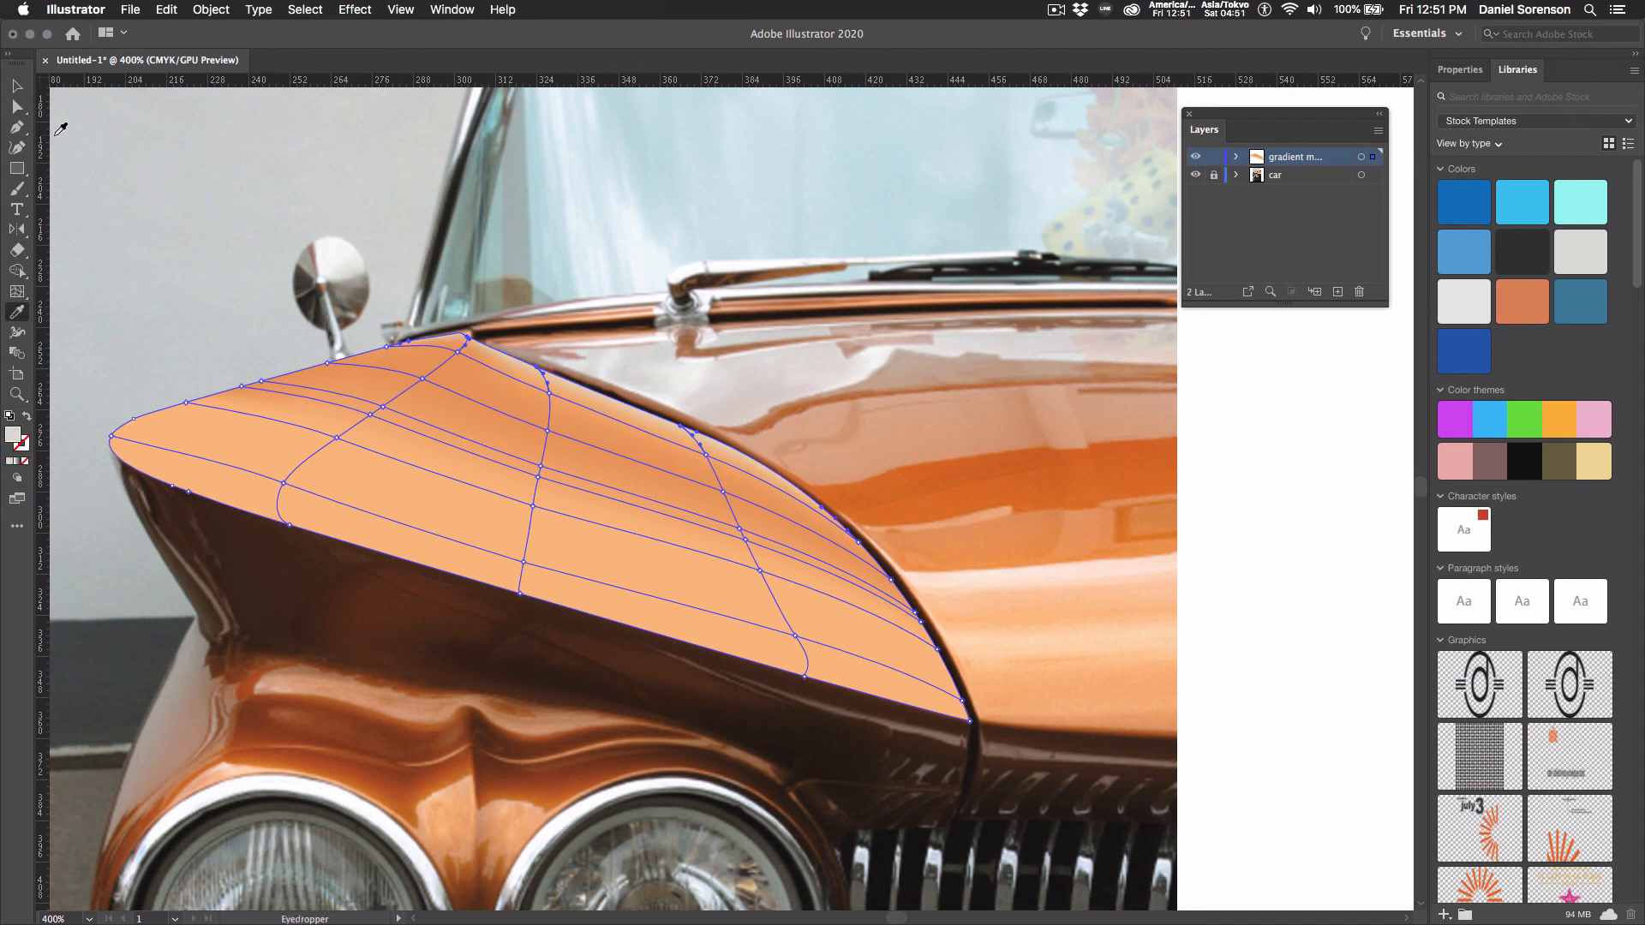
Step: Color the mesh row just below the fender's upper edge with light gray sampled from the hood's reflection
{"action": "left_click", "coordinate": [17, 107]}
{"action": "left_click", "coordinate": [383, 345]}
{"action": "left_click", "coordinate": [459, 365]}
{"action": "left_click", "coordinate": [388, 348], "text": "shift"}
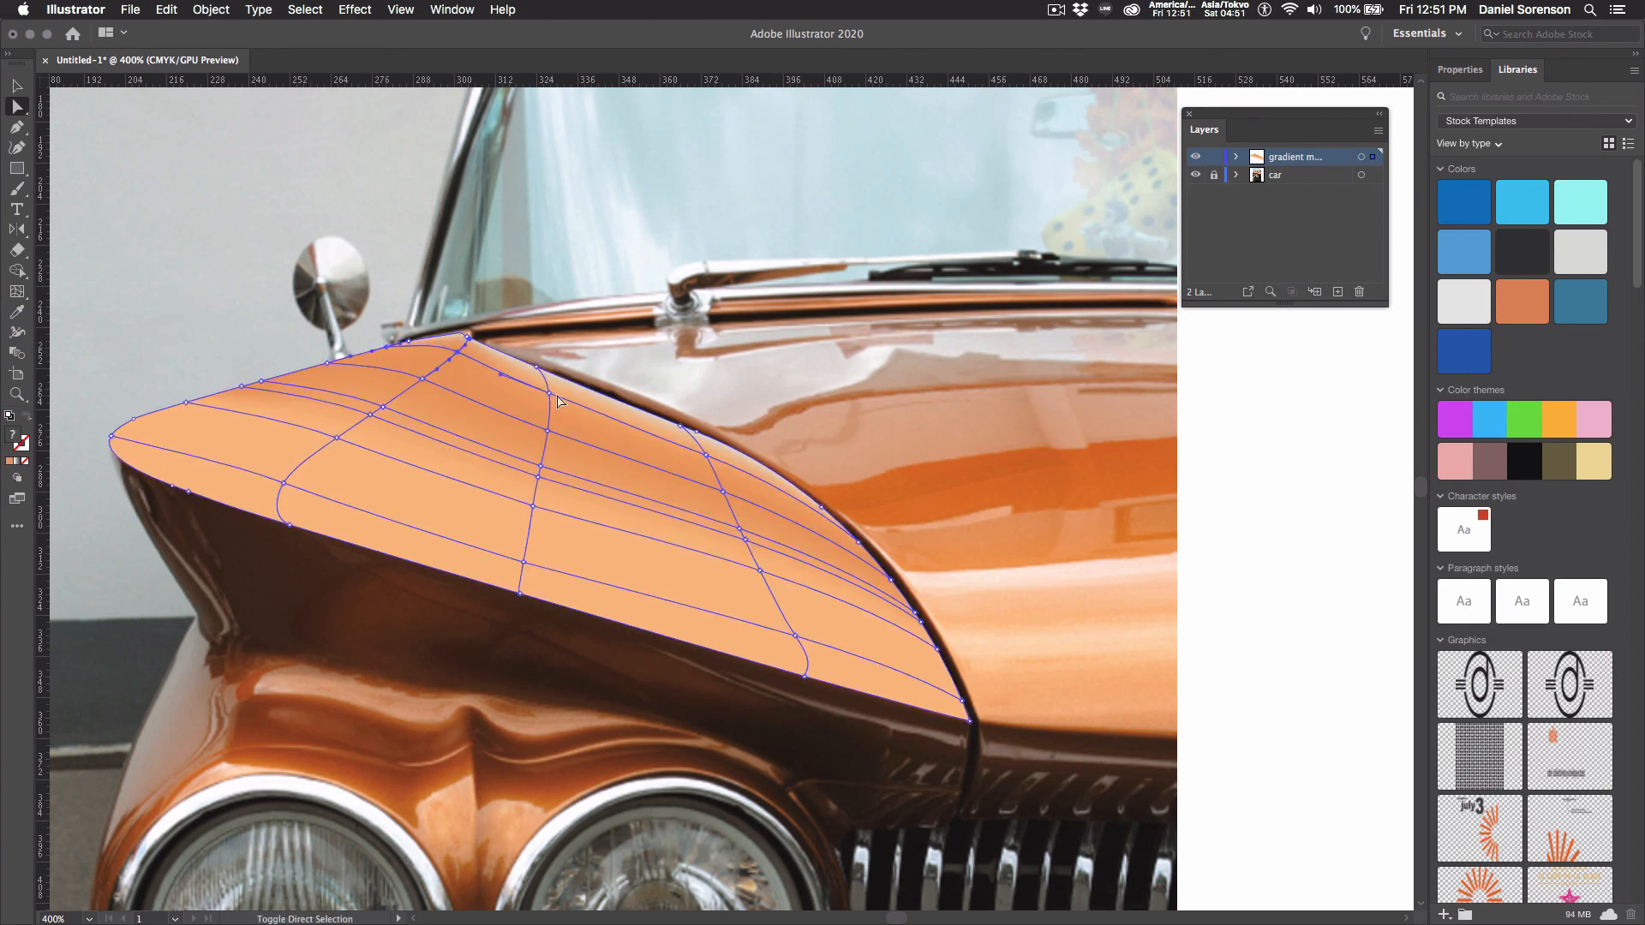
{"action": "left_click", "coordinate": [550, 395], "text": "shift"}
{"action": "left_click", "coordinate": [707, 455], "text": "shift"}
{"action": "left_click", "coordinate": [859, 543], "text": "shift"}
{"action": "key", "text": "i"}
{"action": "left_click", "coordinate": [866, 381]}
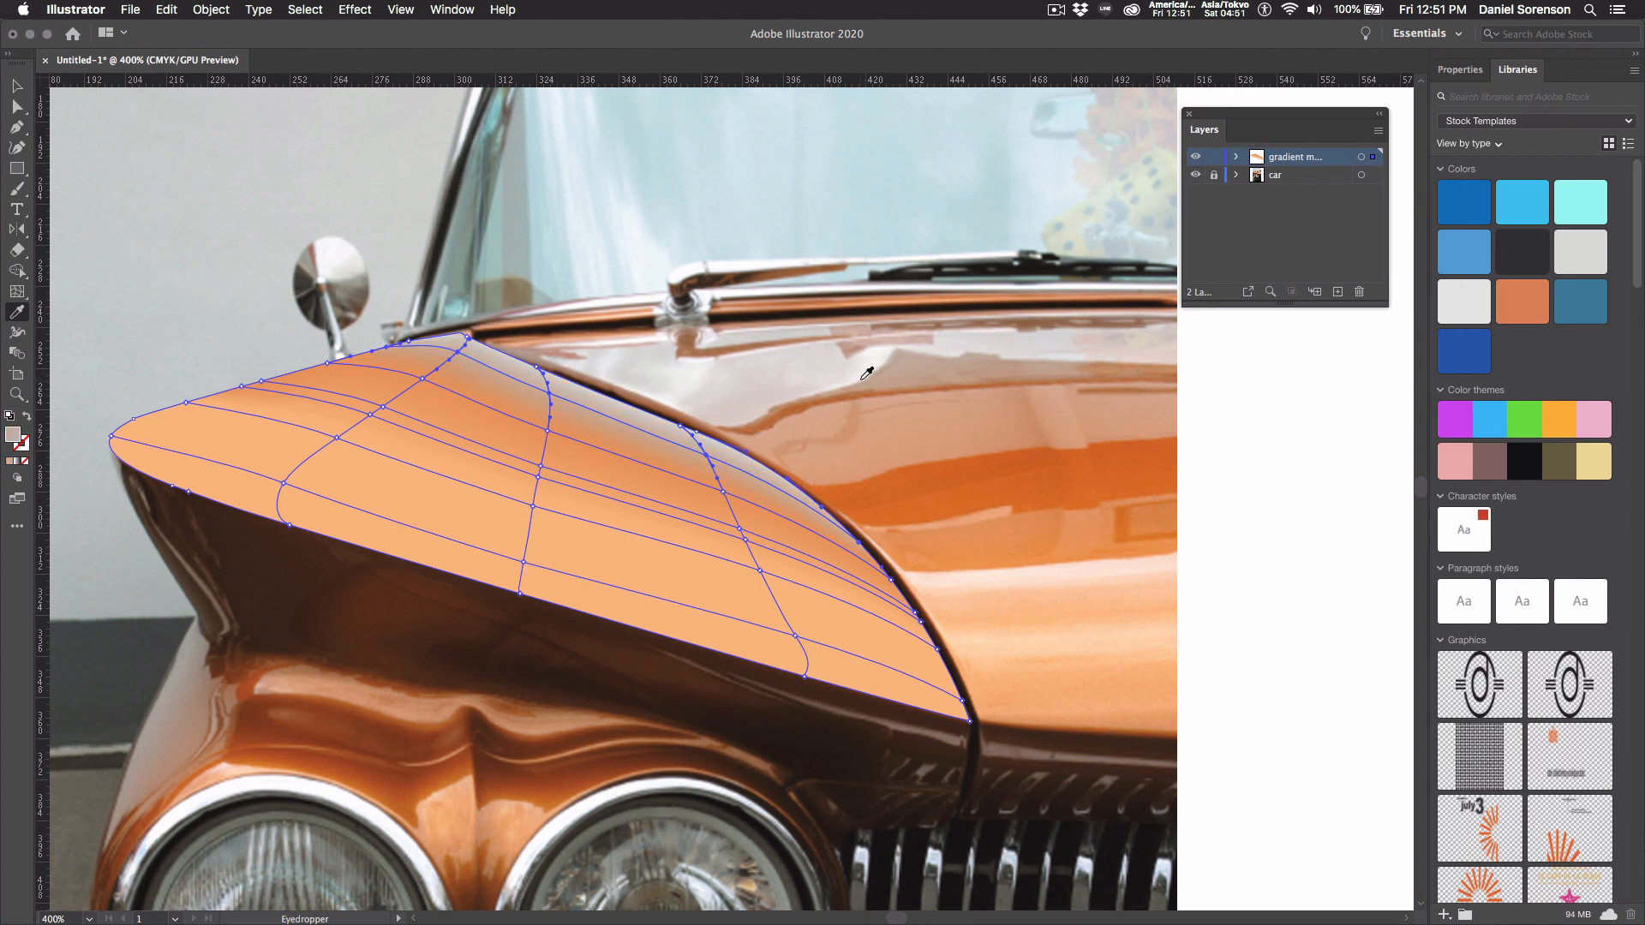
{"action": "left_click", "coordinate": [833, 379]}
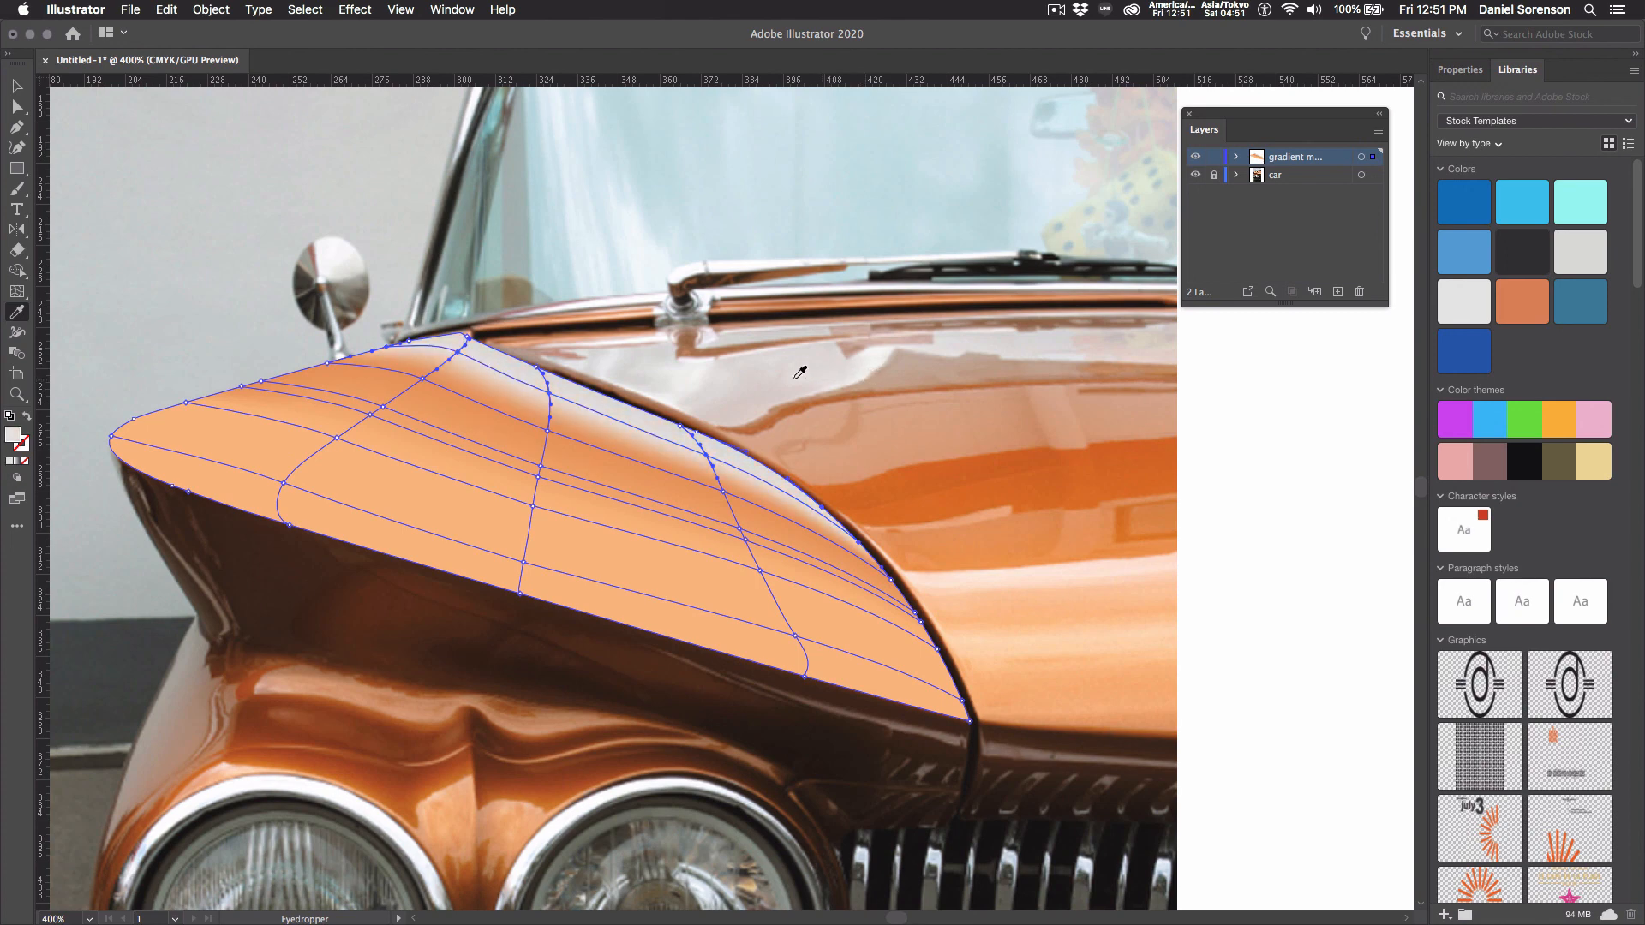
Step: Recolor the mesh row beneath the light gray highlight with a deep orange sampled from the car's hood
{"action": "left_click", "coordinate": [17, 107]}
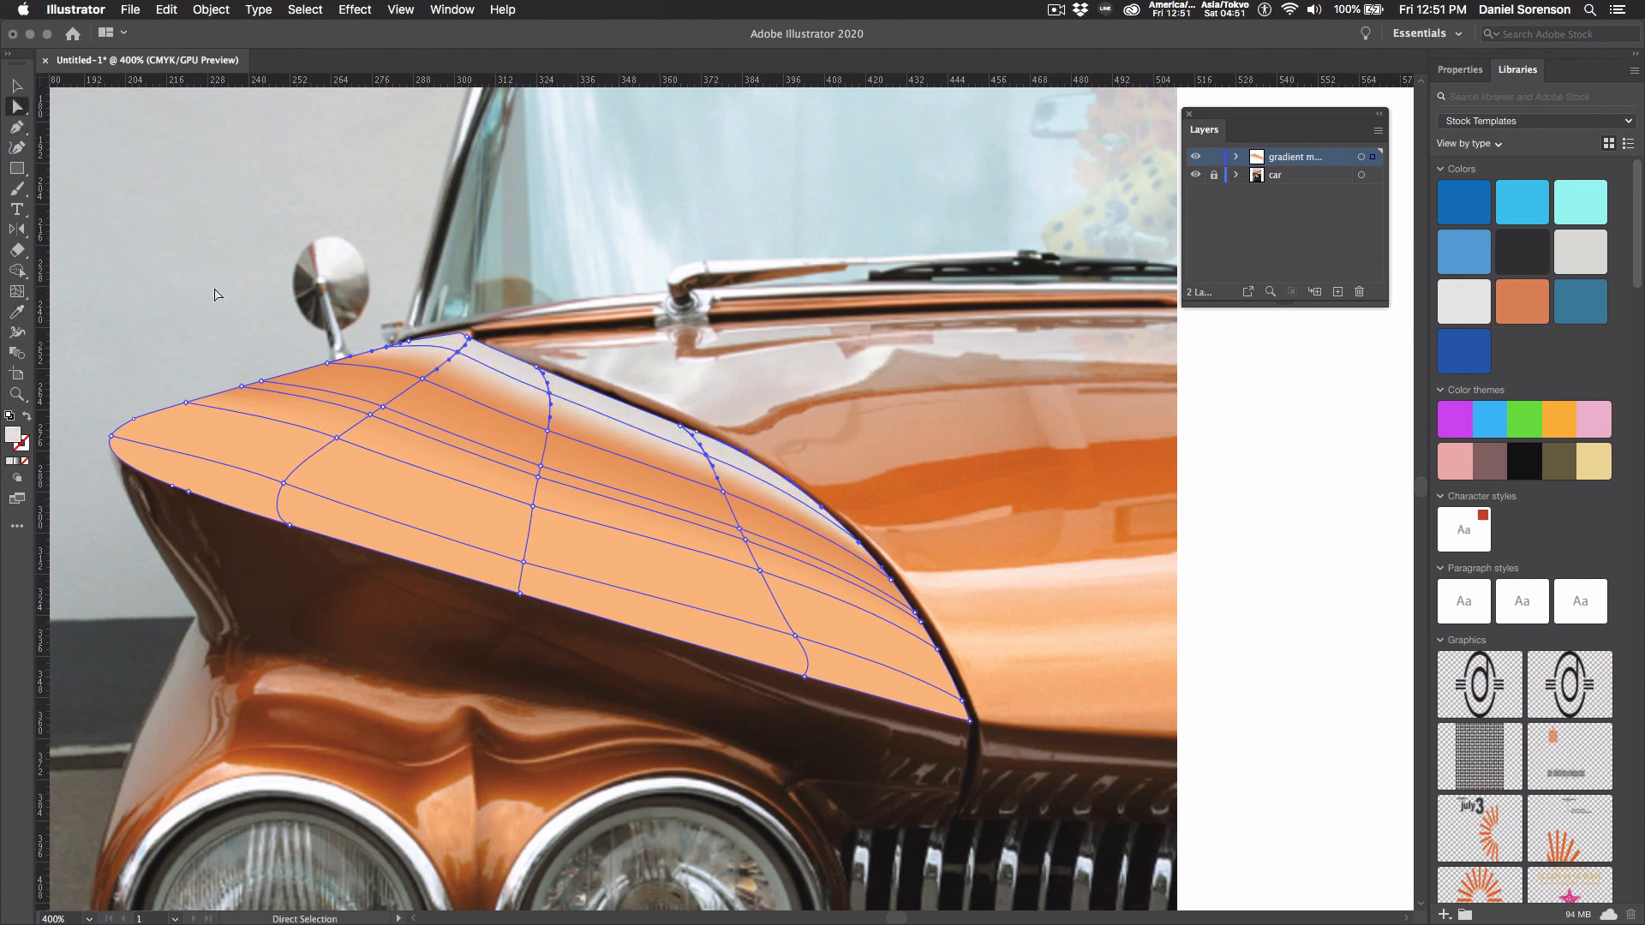
{"action": "left_click", "coordinate": [327, 363]}
{"action": "left_click", "coordinate": [422, 379], "text": "shift"}
{"action": "left_click", "coordinate": [549, 430], "text": "shift"}
{"action": "left_click", "coordinate": [723, 492], "text": "shift"}
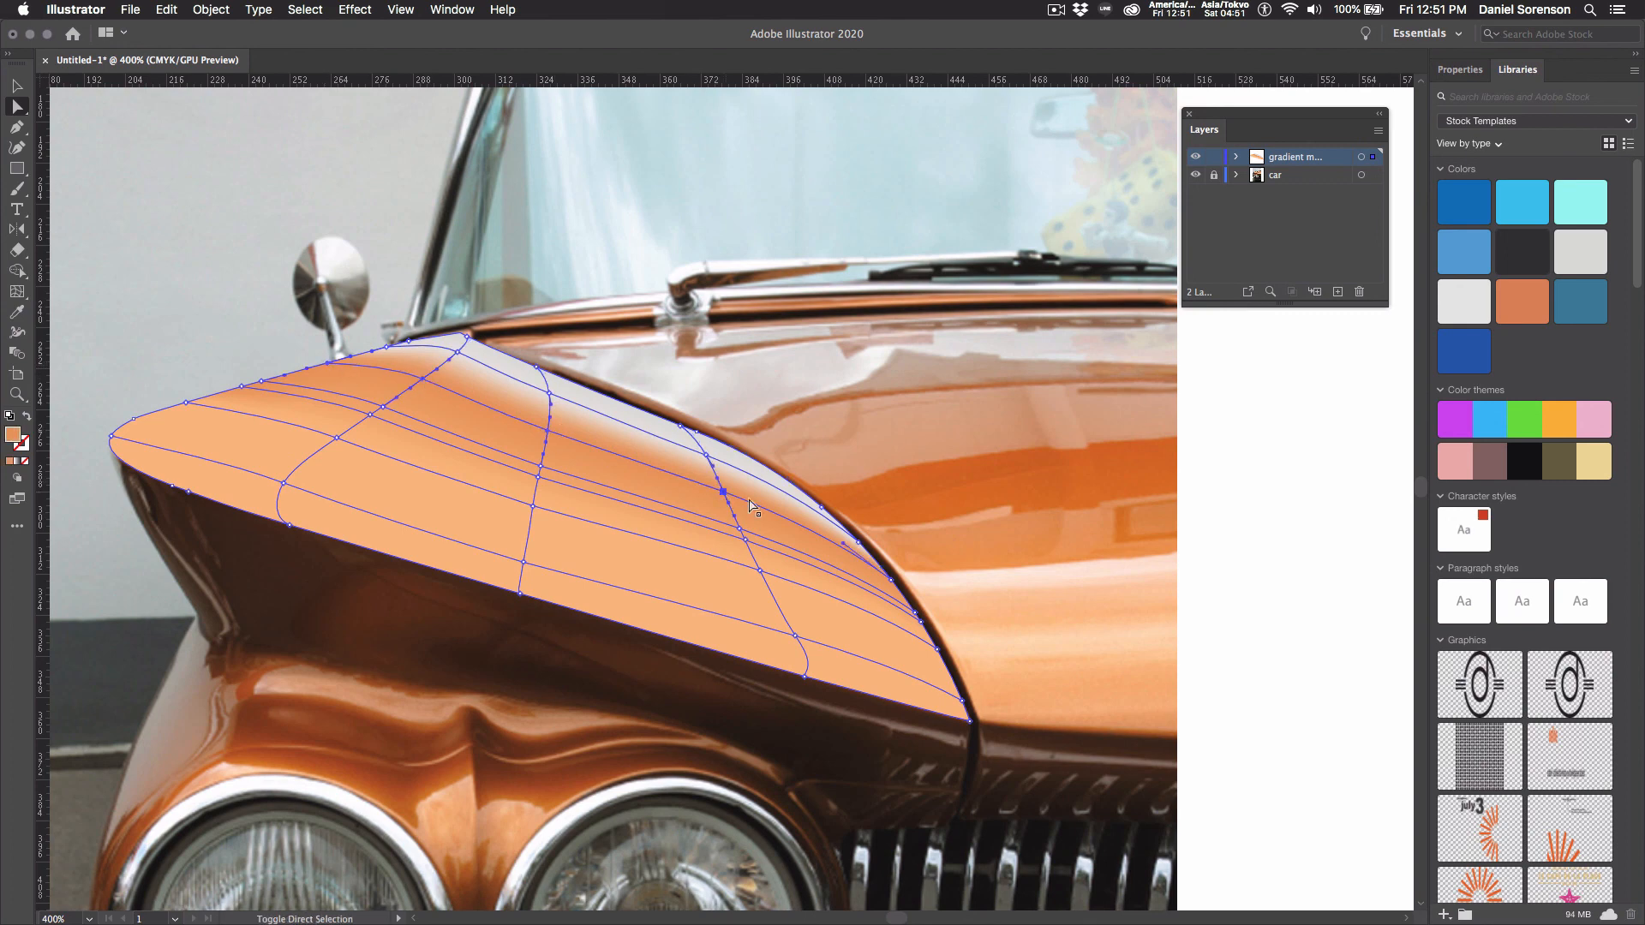
{"action": "left_click", "coordinate": [891, 580], "text": "shift"}
{"action": "key", "text": "i"}
{"action": "left_click", "coordinate": [881, 499]}
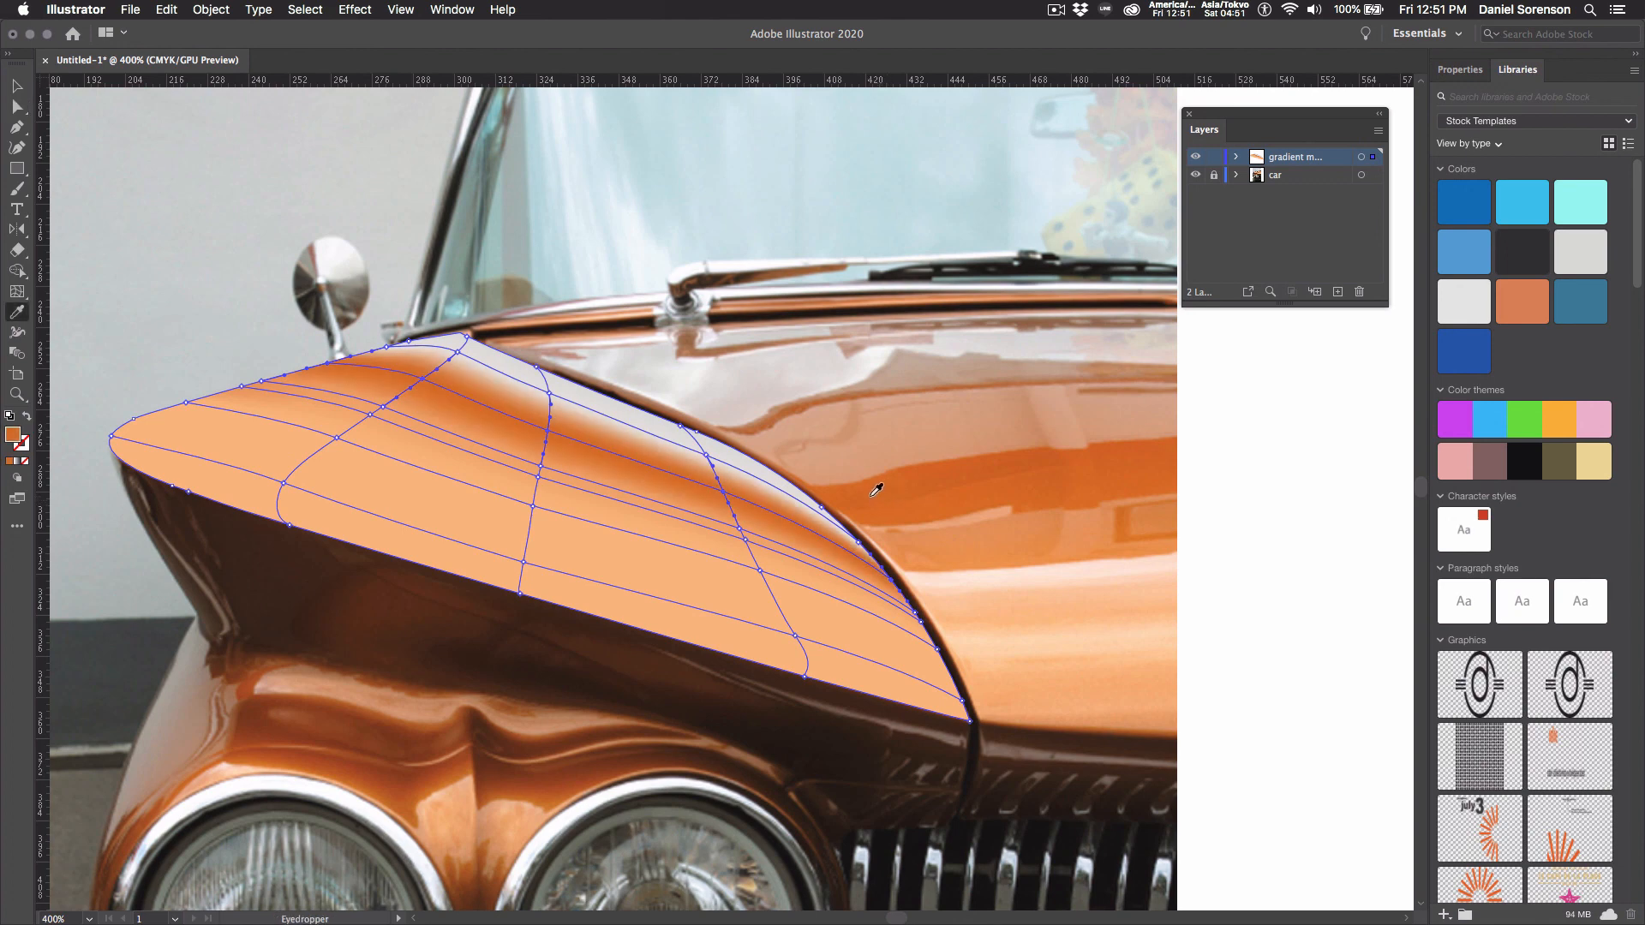
Step: Recolor the mesh row just beneath the fender's deep orange band with the pale pinkish highlight sampled from the car's hood, and deselect the mesh
{"action": "left_click", "coordinate": [16, 107]}
{"action": "left_click_drag", "start_coordinate": [261, 385], "coordinate": [543, 472]}
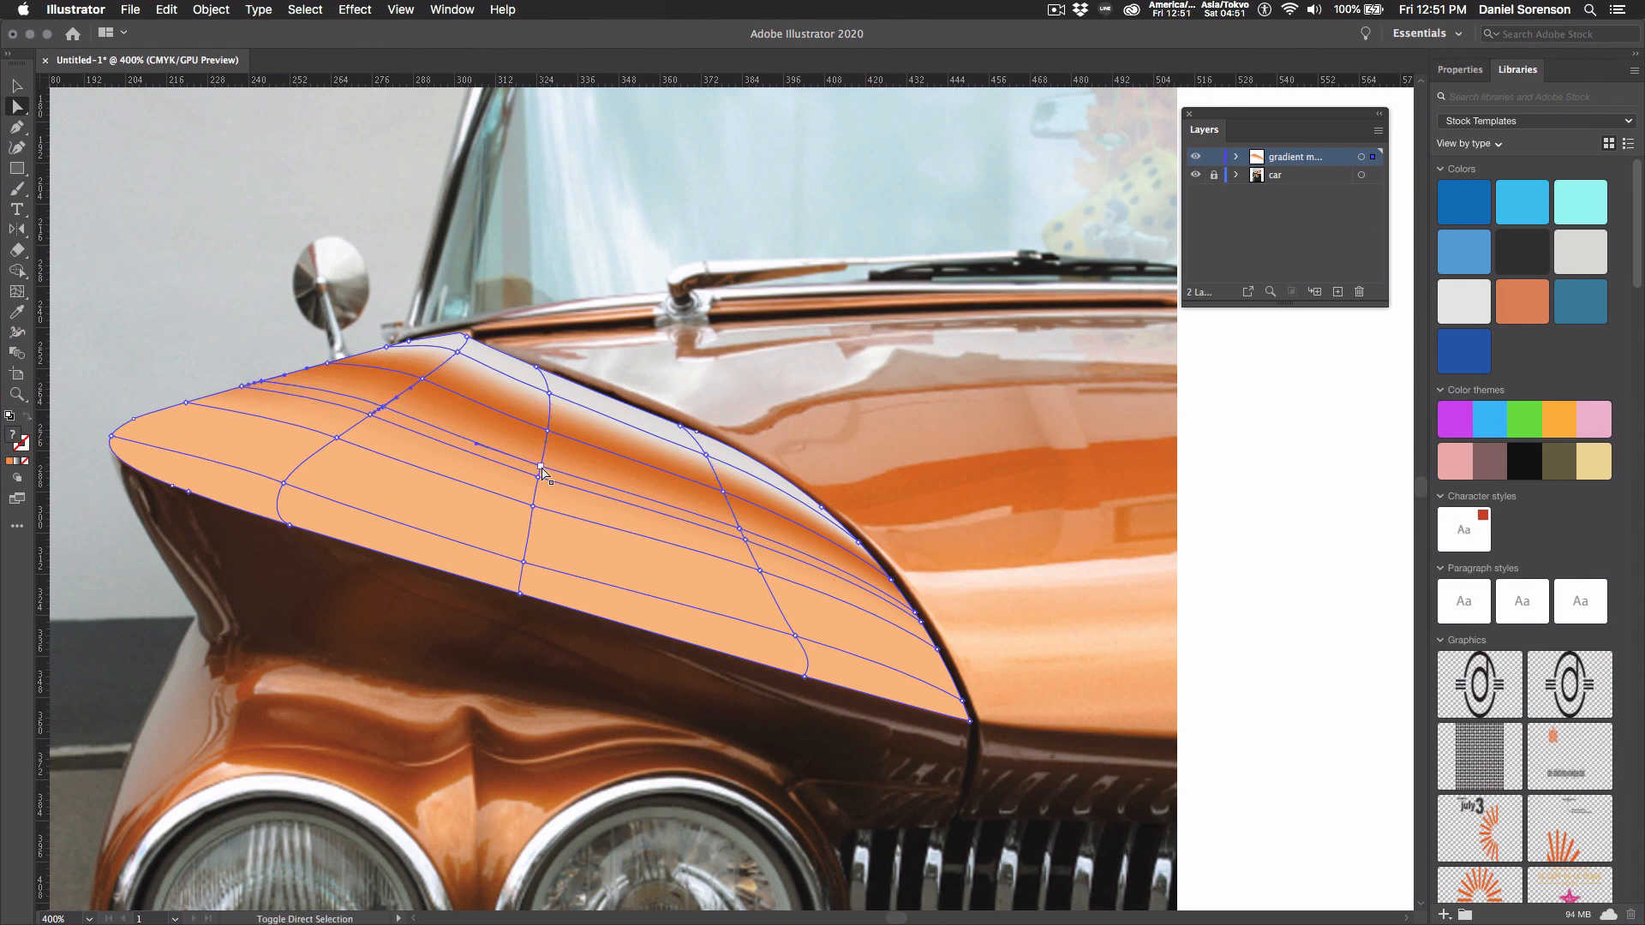
{"action": "left_click", "coordinate": [919, 615]}
{"action": "key", "text": "i"}
{"action": "left_click", "coordinate": [958, 573]}
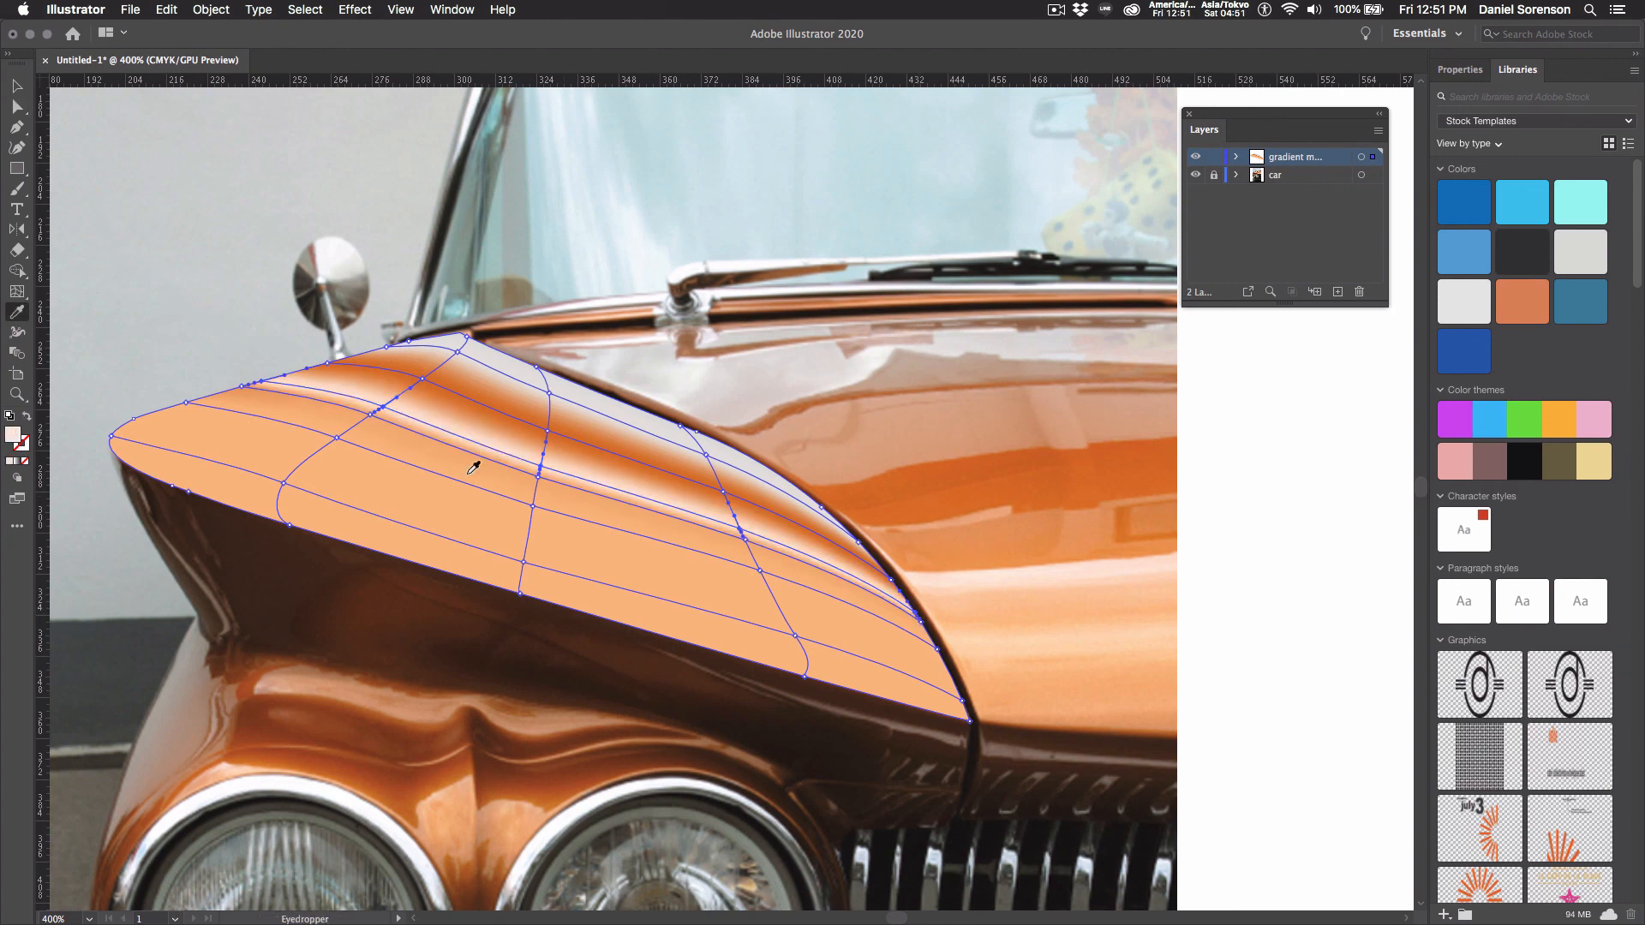
{"action": "left_click", "coordinate": [16, 85]}
{"action": "left_click", "coordinate": [105, 186]}
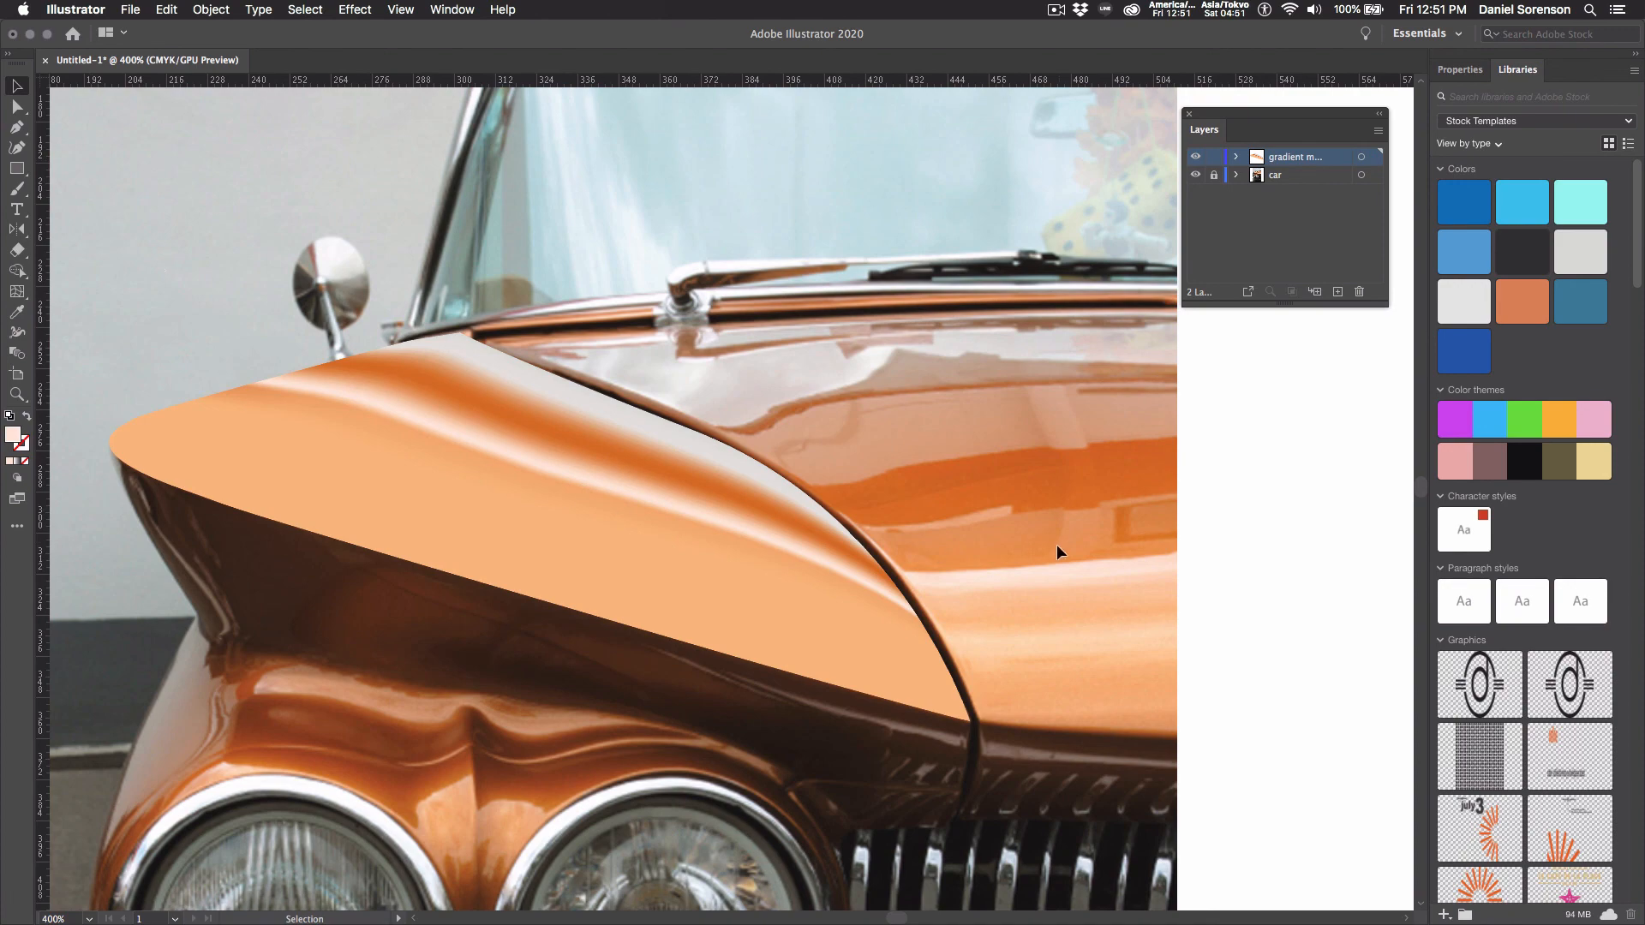
Step: Nudge the orange and pale highlight points on the fender's central crosswise mesh line slightly upward and deselect the mesh
{"action": "key", "text": "super+minus"}
{"action": "key", "text": "super+minus"}
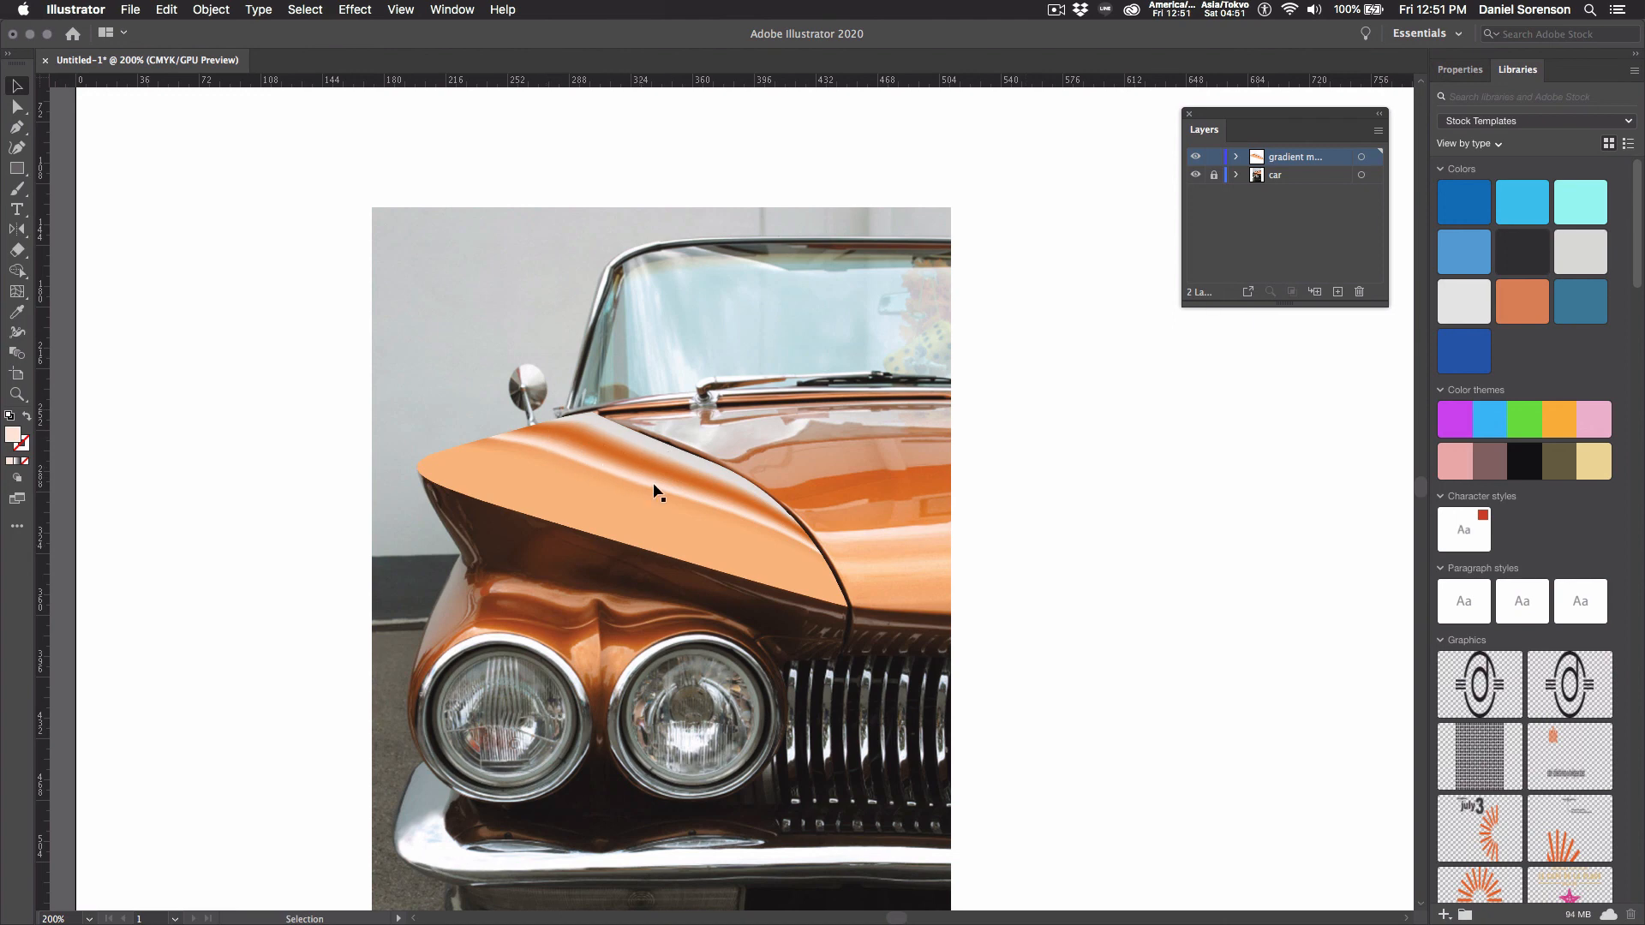
{"action": "left_click", "coordinate": [16, 106]}
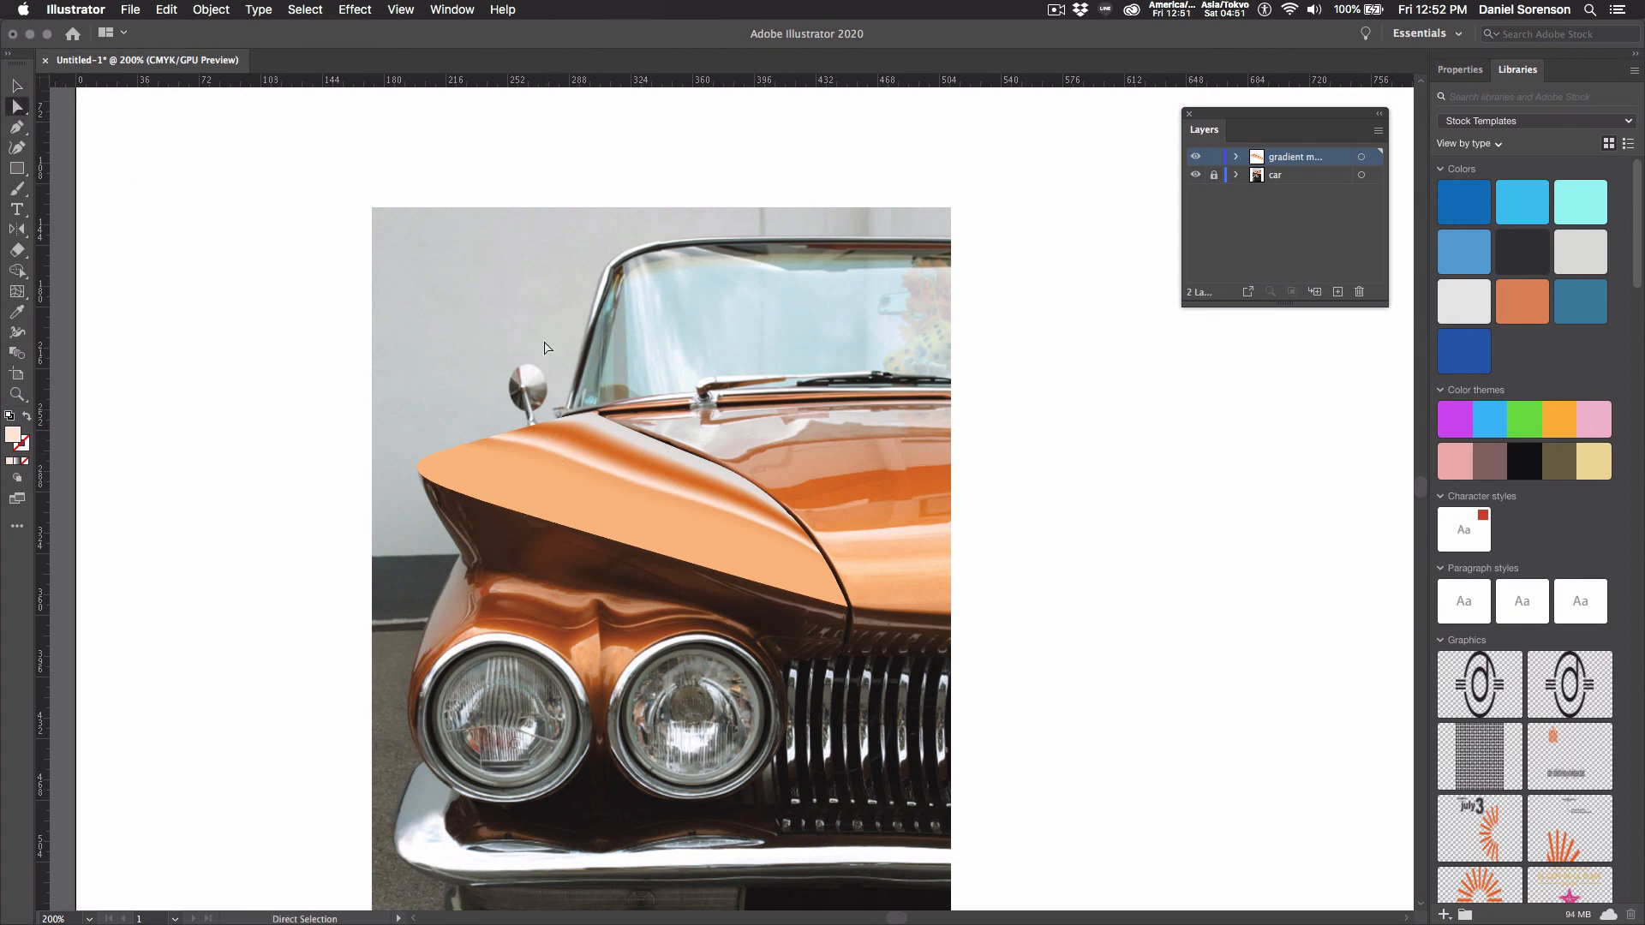
{"action": "left_click", "coordinate": [632, 465]}
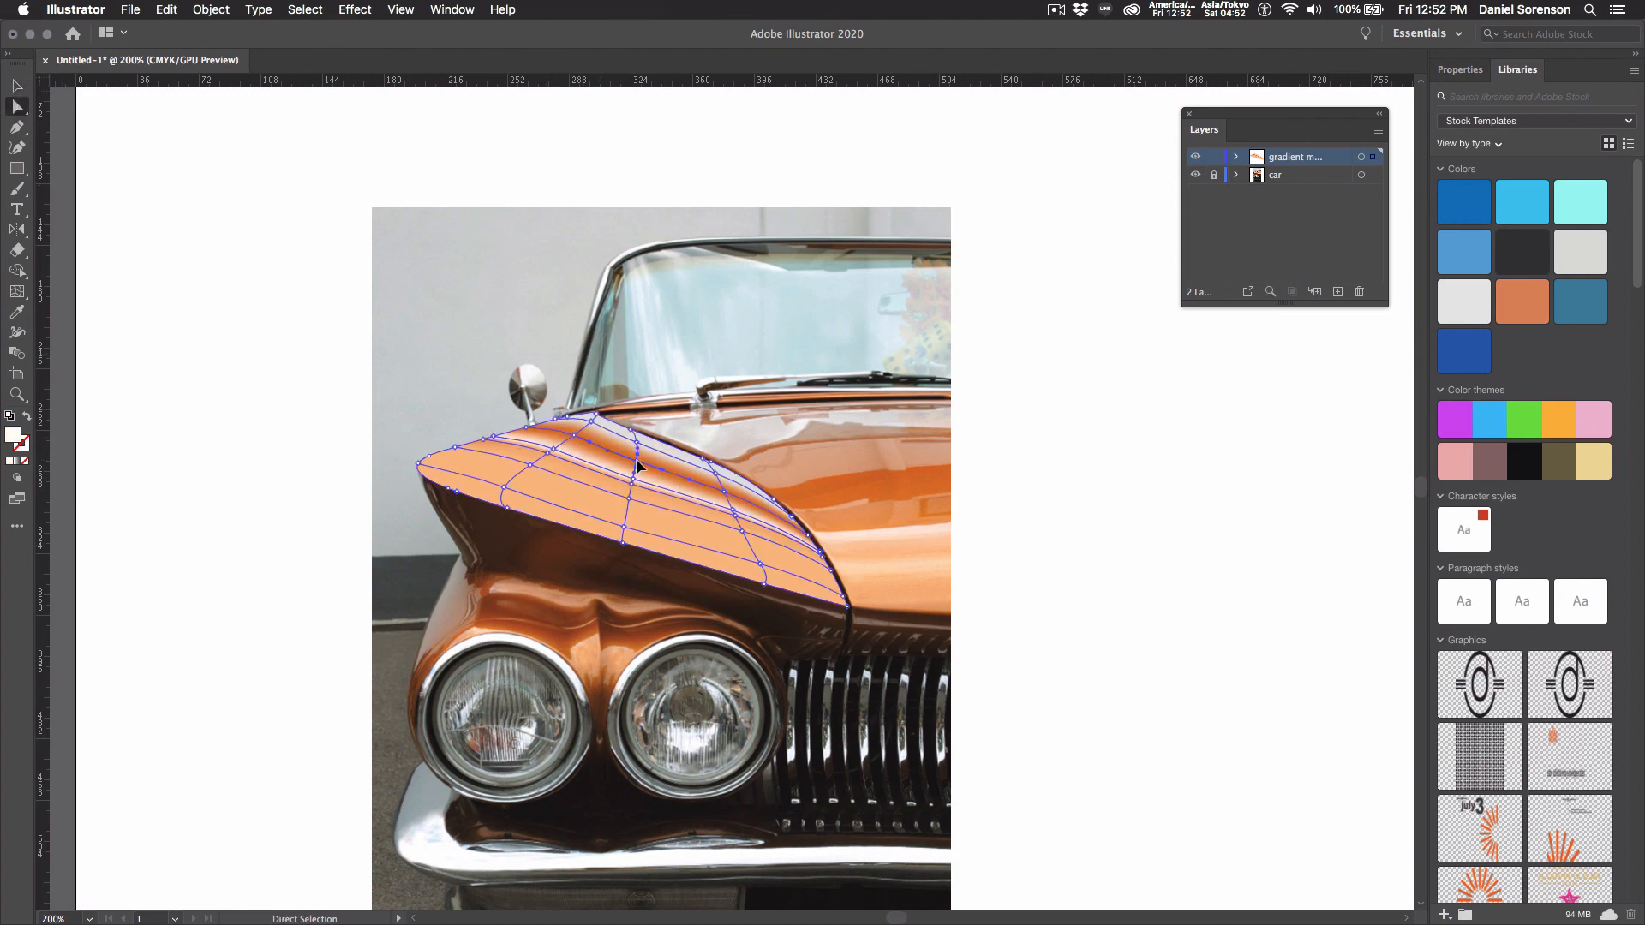
{"action": "left_click_drag", "start_coordinate": [636, 465], "coordinate": [635, 463]}
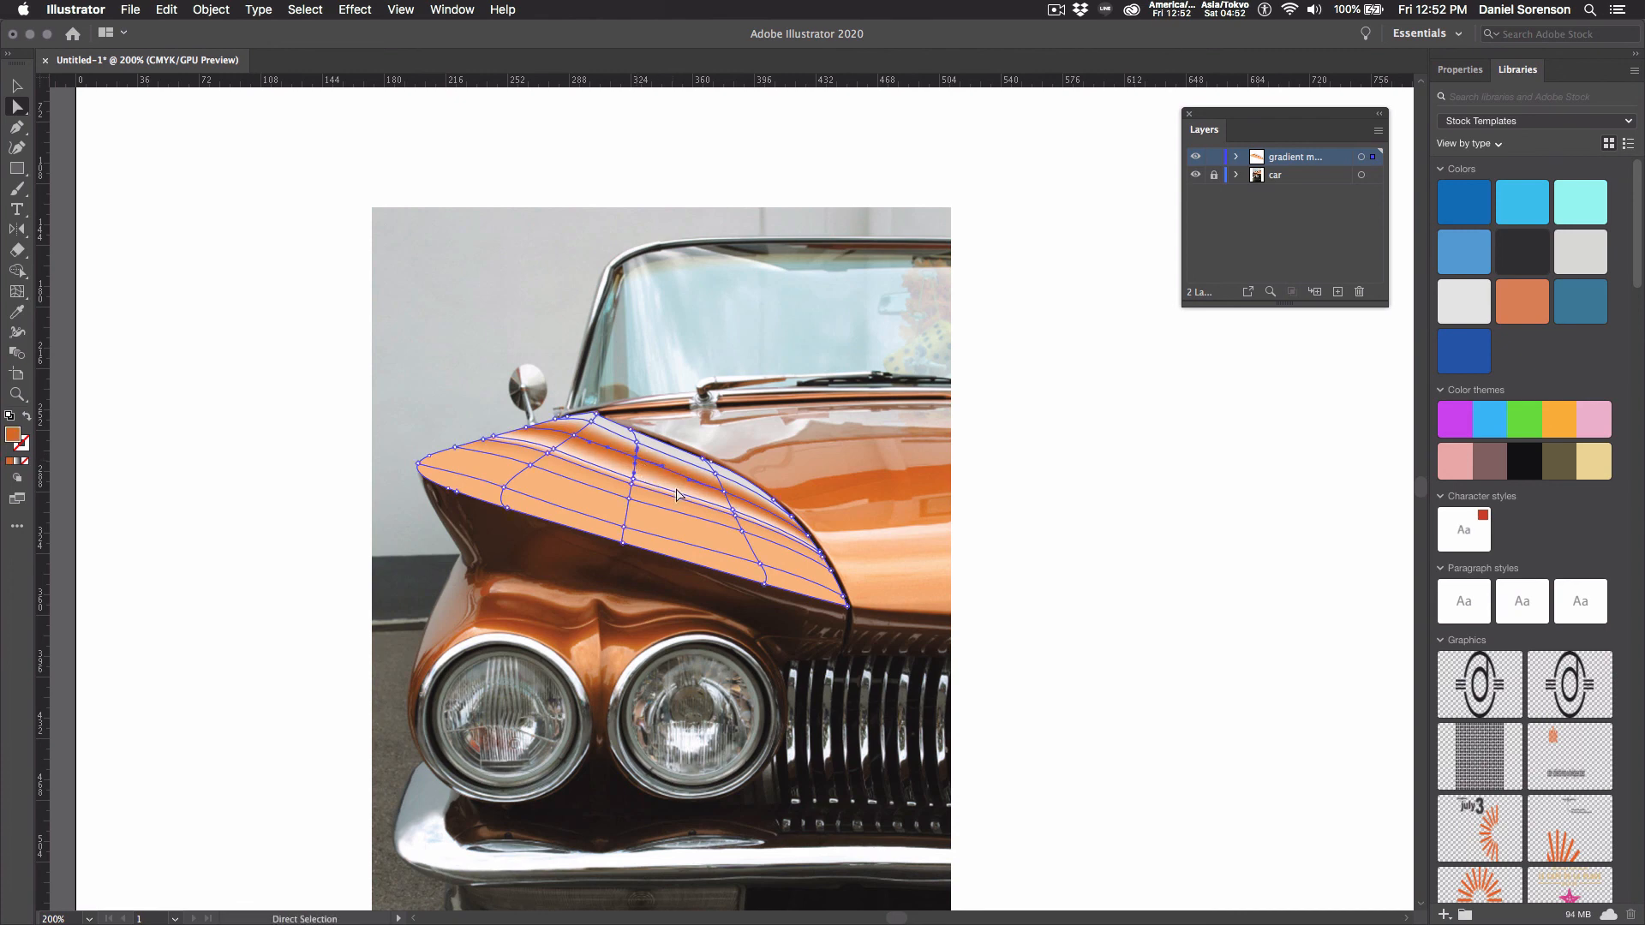
{"action": "left_click", "coordinate": [722, 491]}
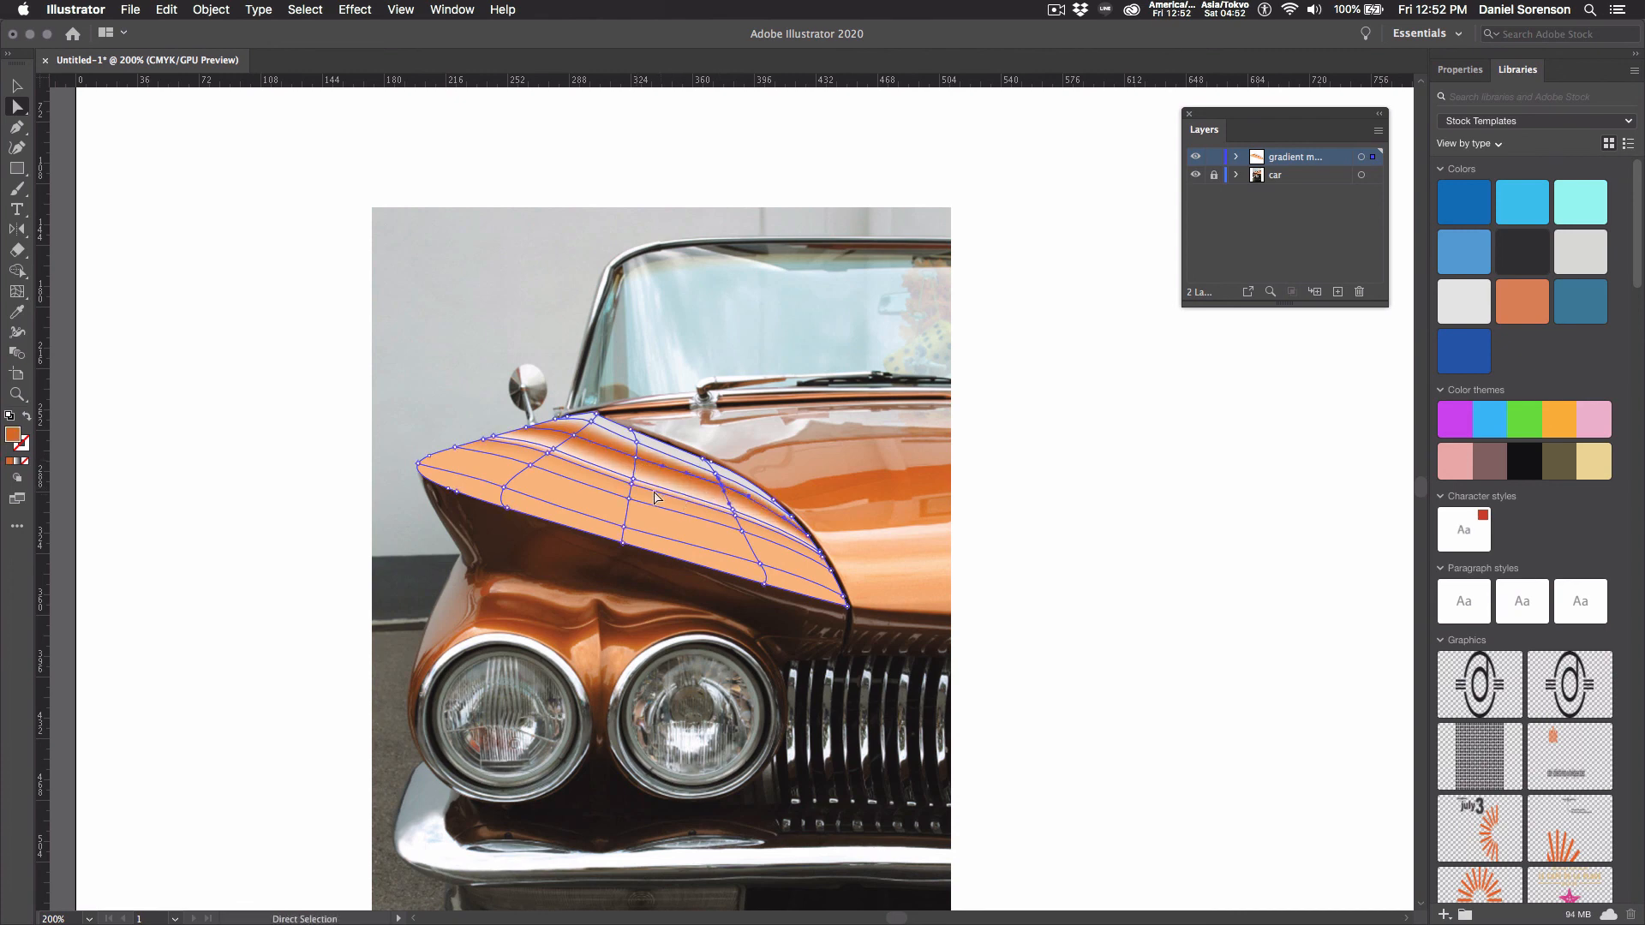
{"action": "left_click_drag", "start_coordinate": [635, 483], "coordinate": [636, 476]}
{"action": "left_click", "coordinate": [399, 392]}
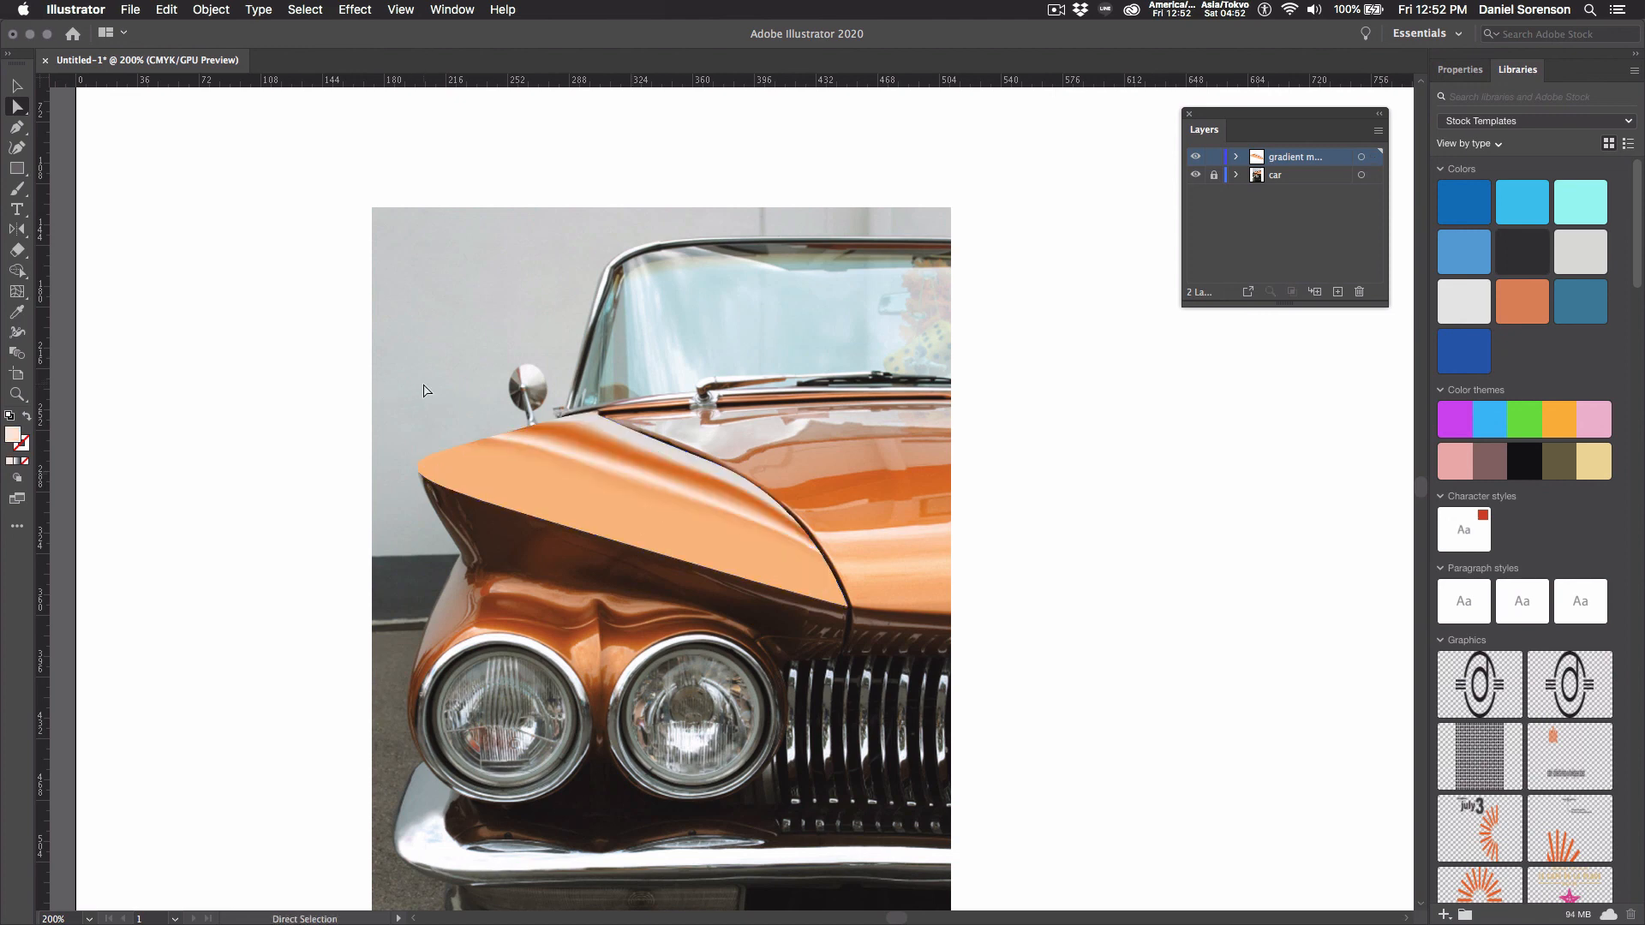